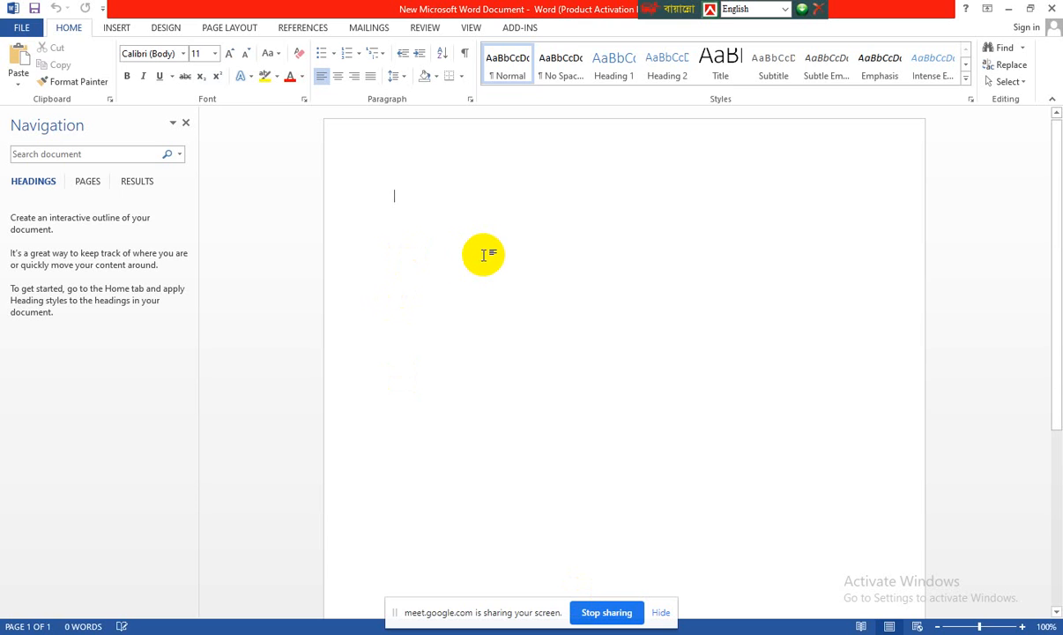
Enter the heading "Retargeting Ads Setup" on the first line of the blank document
type("Reta")
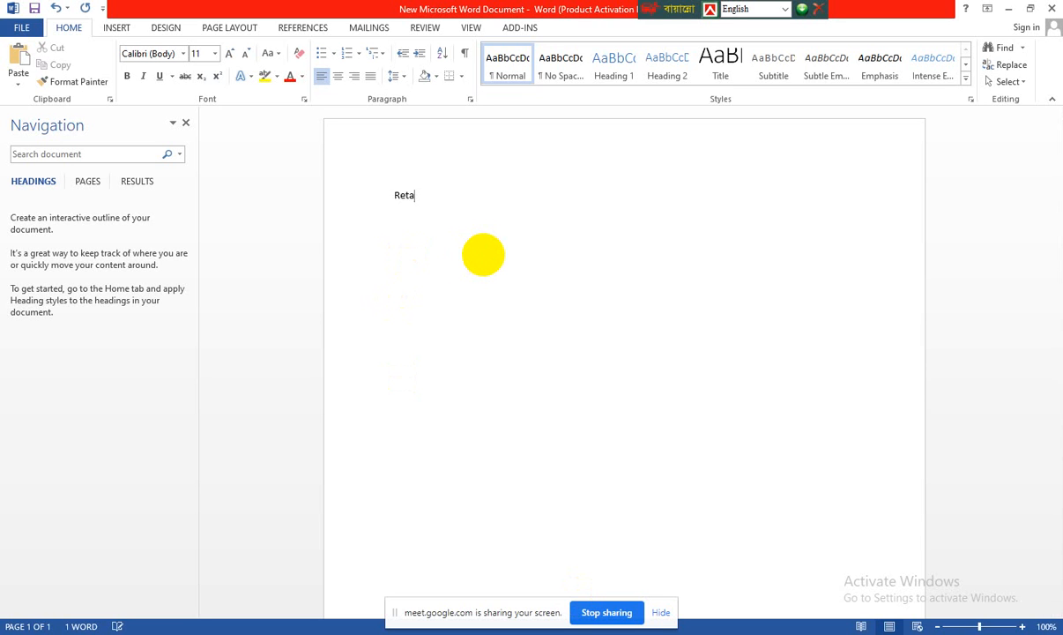
type("rgeting Ads Setp")
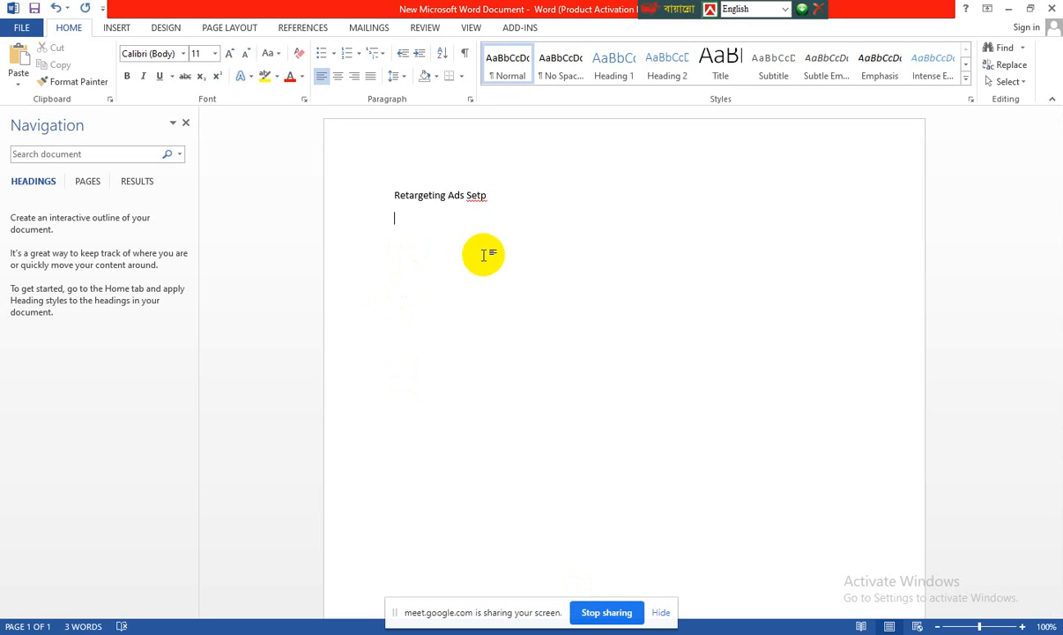
left_click(478, 196)
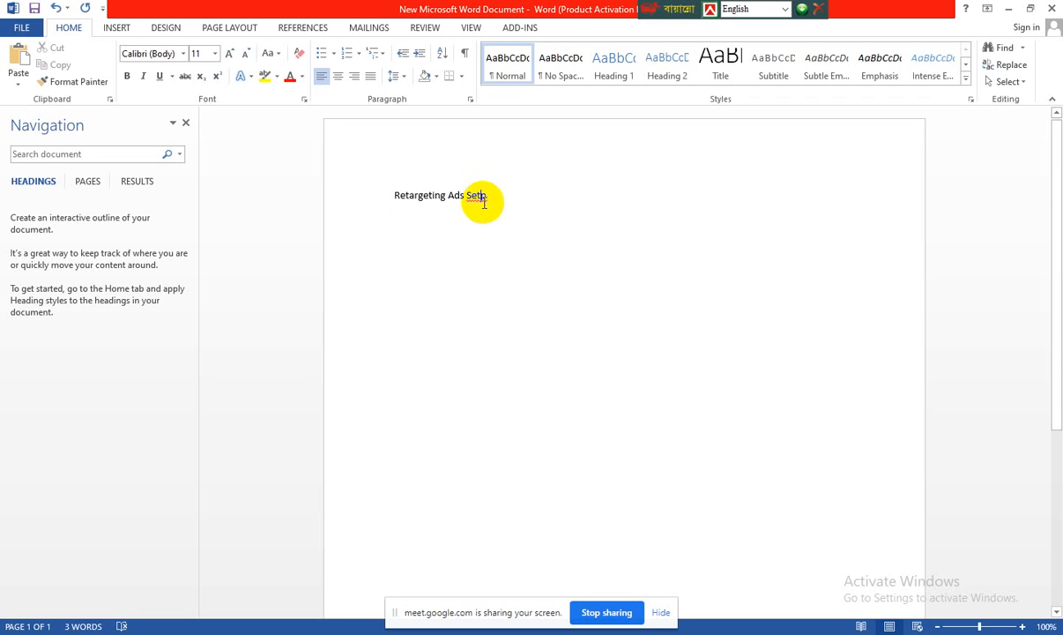
type("u")
left_click(419, 218)
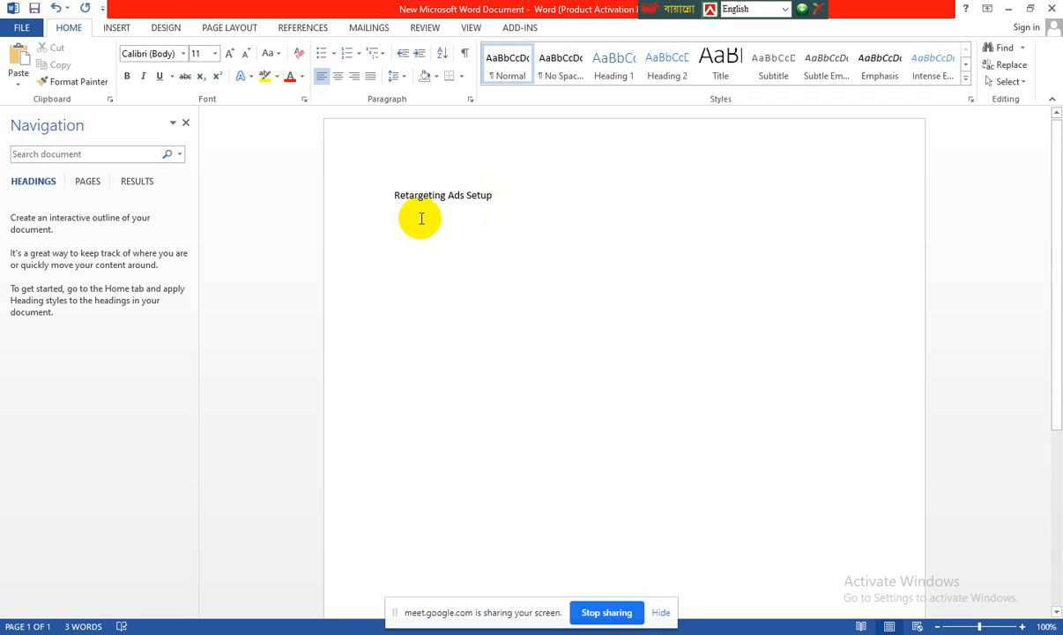
Add the lines "Custom Audience" and "Lookalike Audience" below the heading
type("Cu")
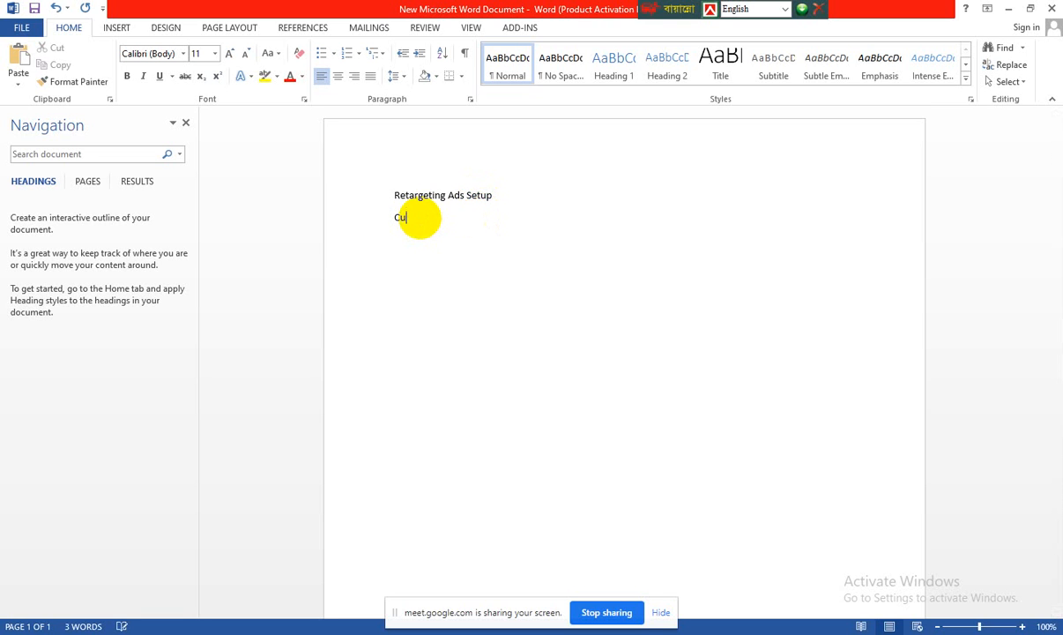
type("stom Audien")
type("ce ")
type("Look")
type("alik")
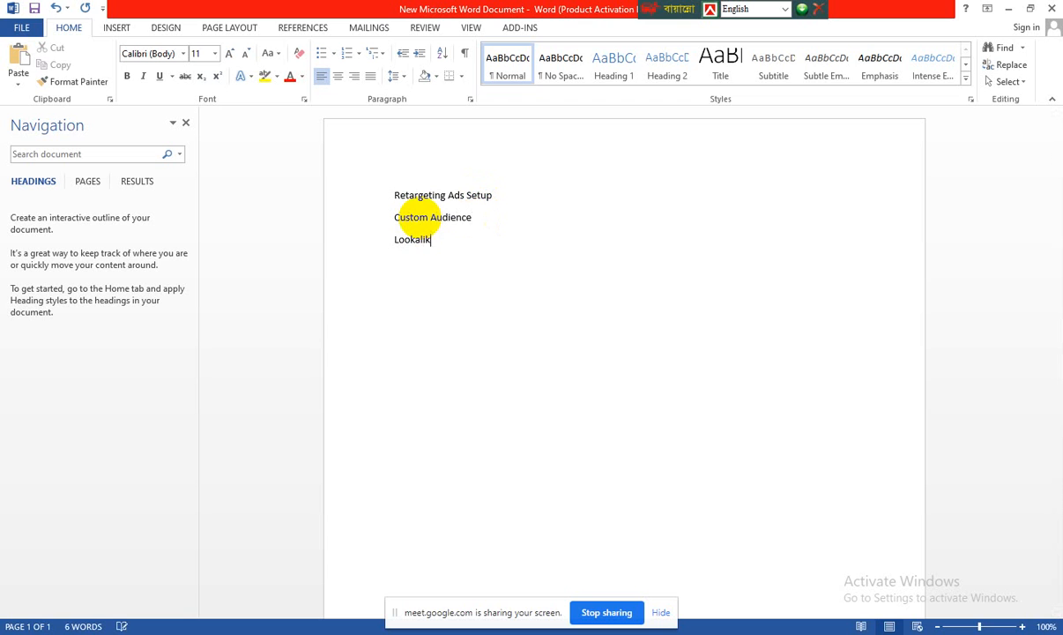
type("e Audience")
Enlarge the text of all three lines to font size 26
left_click_drag(491, 244, 350, 201)
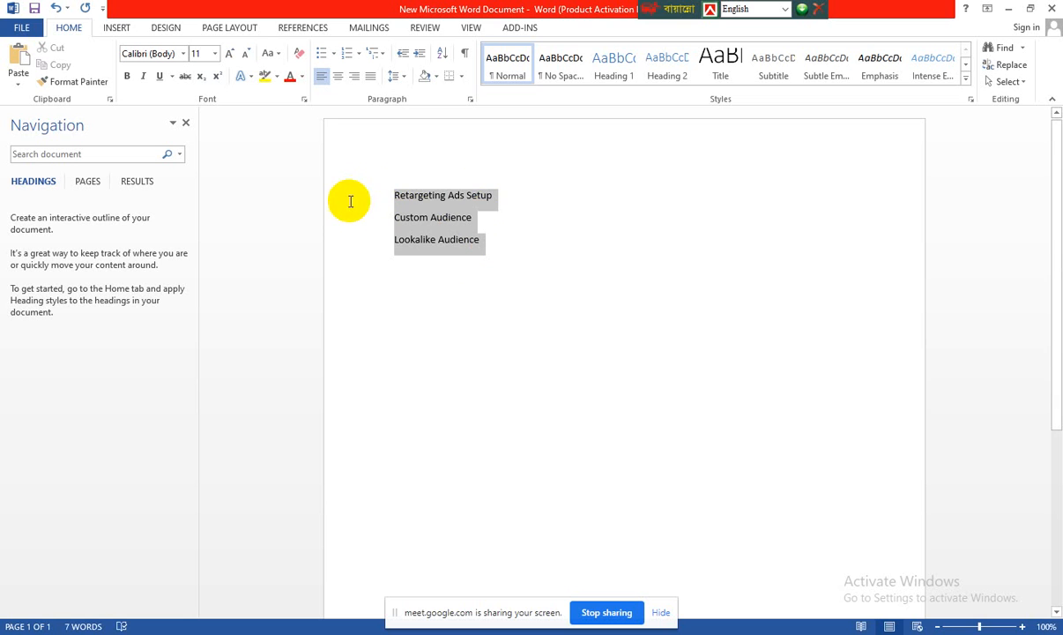
left_click(230, 55)
left_click(230, 55)
left_click(230, 56)
left_click(230, 56)
left_click(230, 55)
left_click(230, 56)
left_click(230, 55)
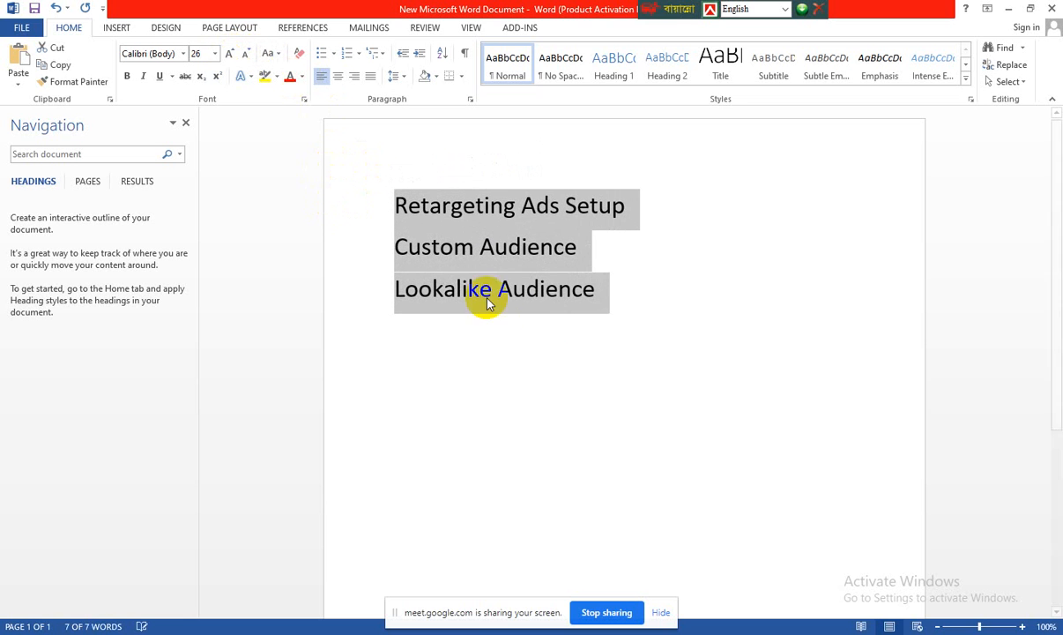
Add the line "Pixel Setup" below "Lookalike Audience", leaving a blank line between them
left_click(537, 319)
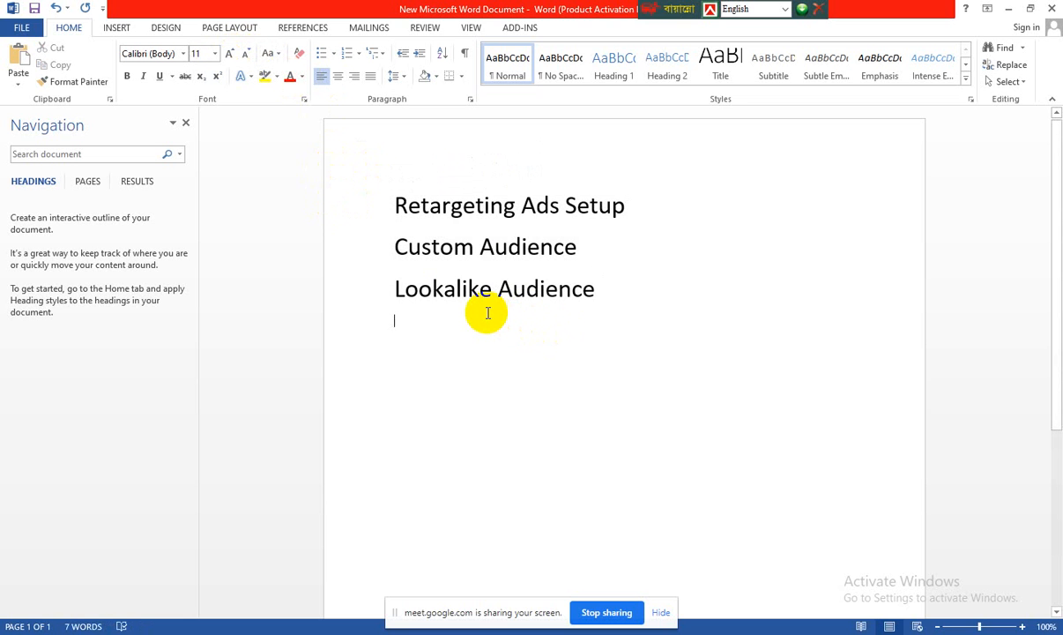
key("Return")
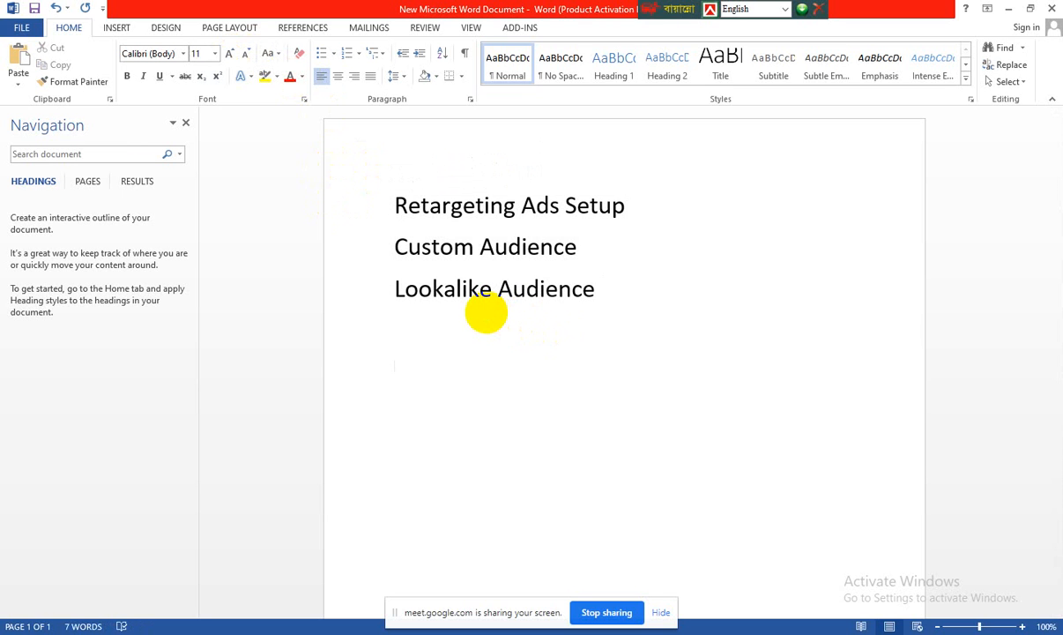
type("Pixel Setup")
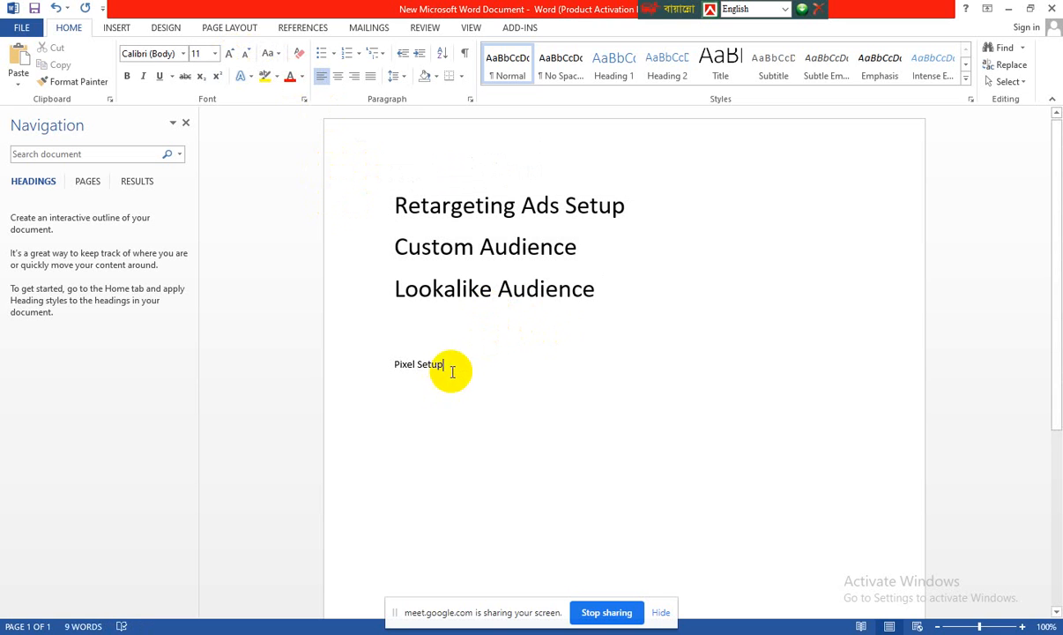
Enlarge the "Pixel Setup" line to font size 24
left_click_drag(446, 366, 364, 374)
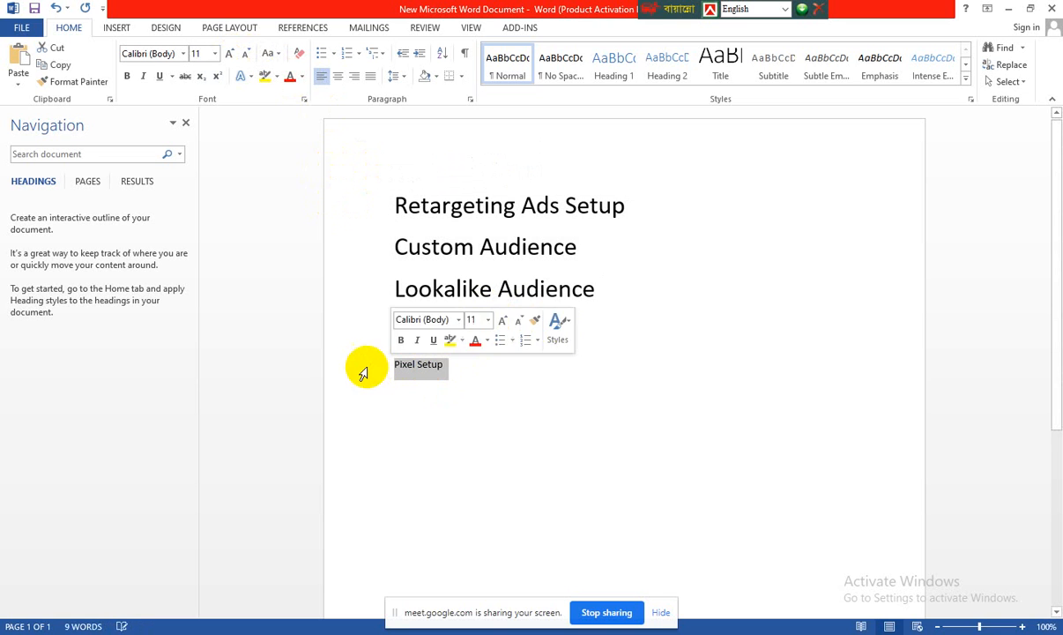
left_click(229, 53)
left_click(229, 54)
left_click(229, 54)
left_click(229, 54)
left_click(230, 54)
left_click(230, 54)
left_click(230, 54)
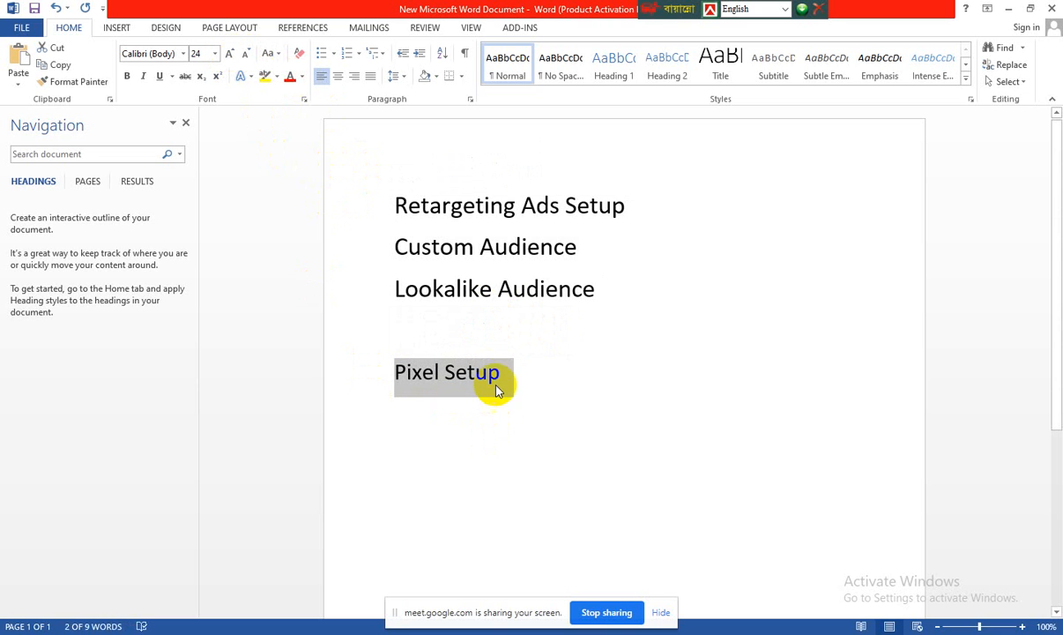
Change the font colour of the "Pixel Setup" line to the standard red
left_click_drag(495, 375, 392, 374)
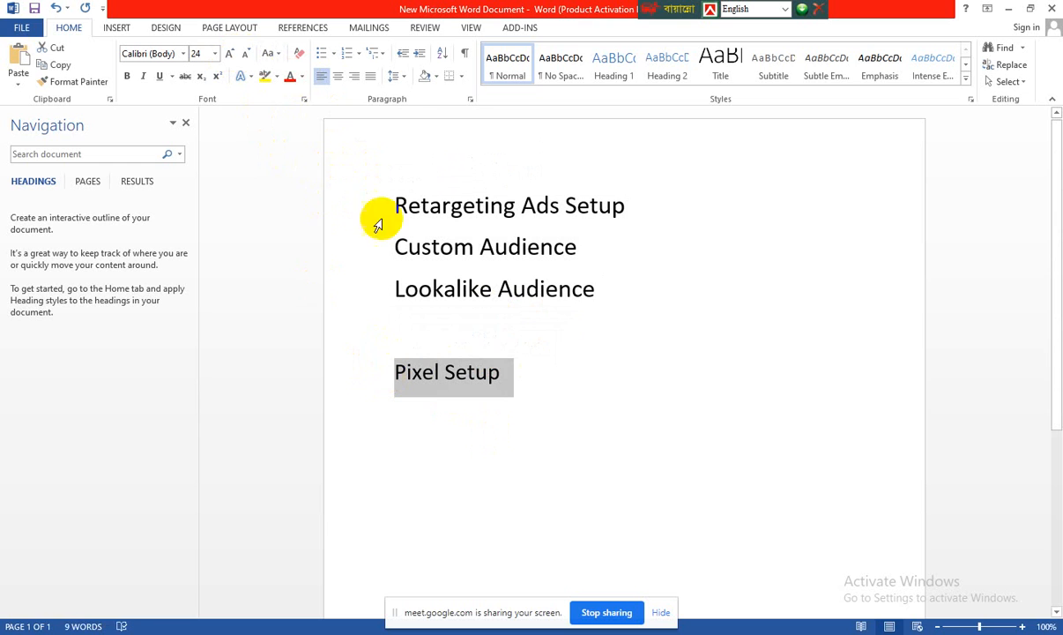
left_click(302, 77)
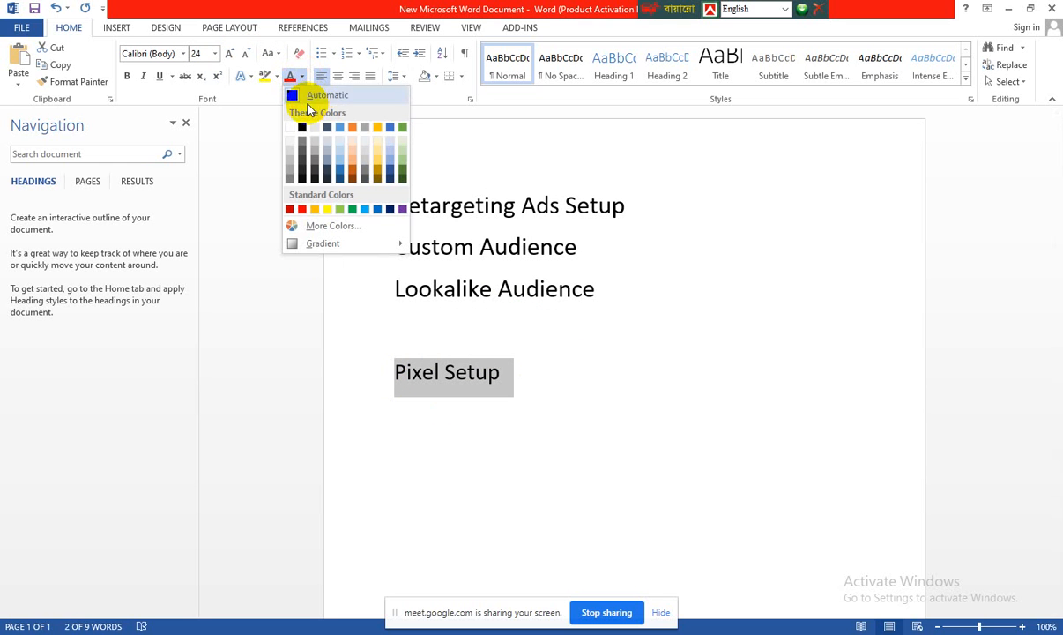
left_click(302, 209)
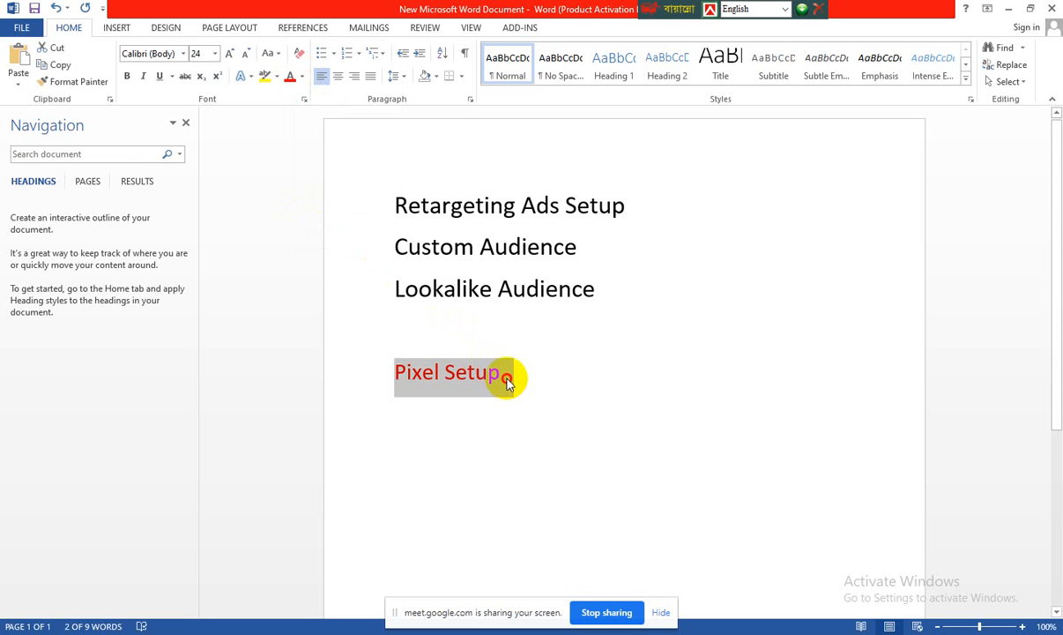
left_click_drag(505, 379, 400, 377)
left_click(467, 373)
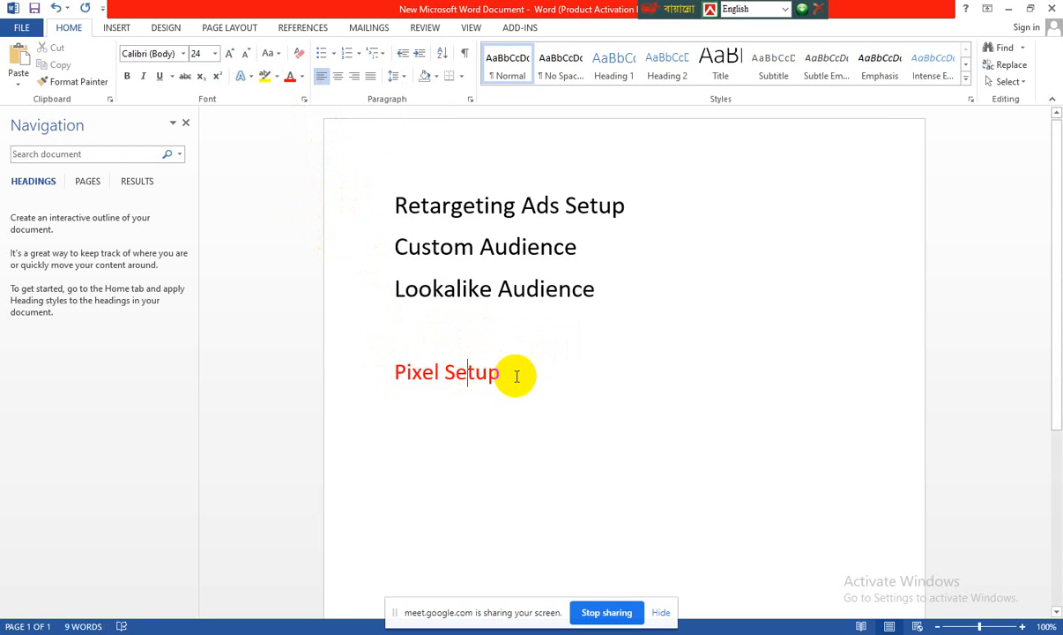
left_click_drag(512, 373, 397, 387)
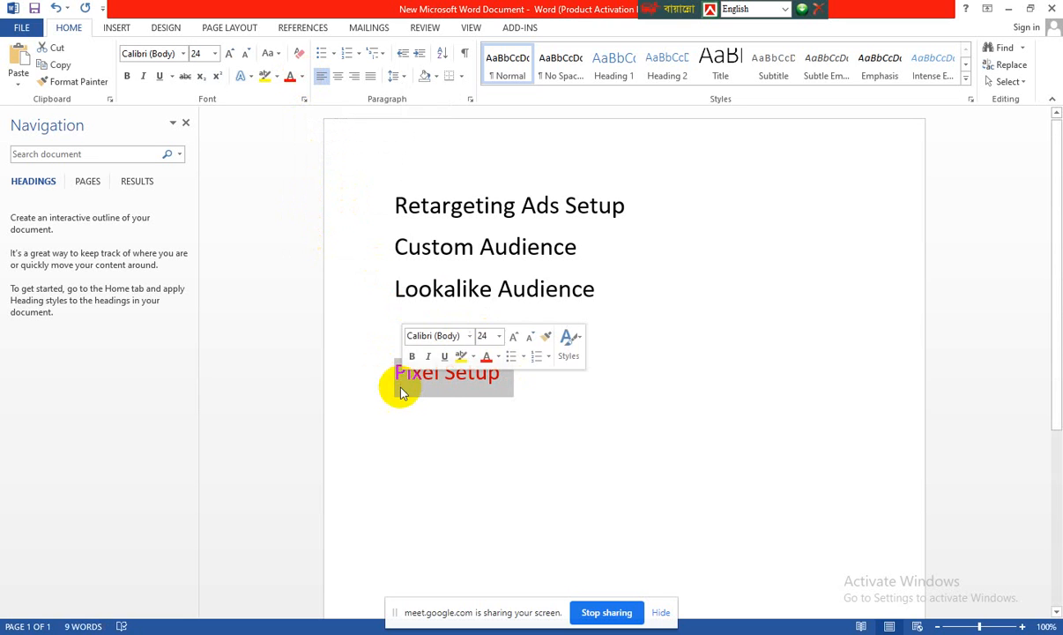
left_click(494, 406)
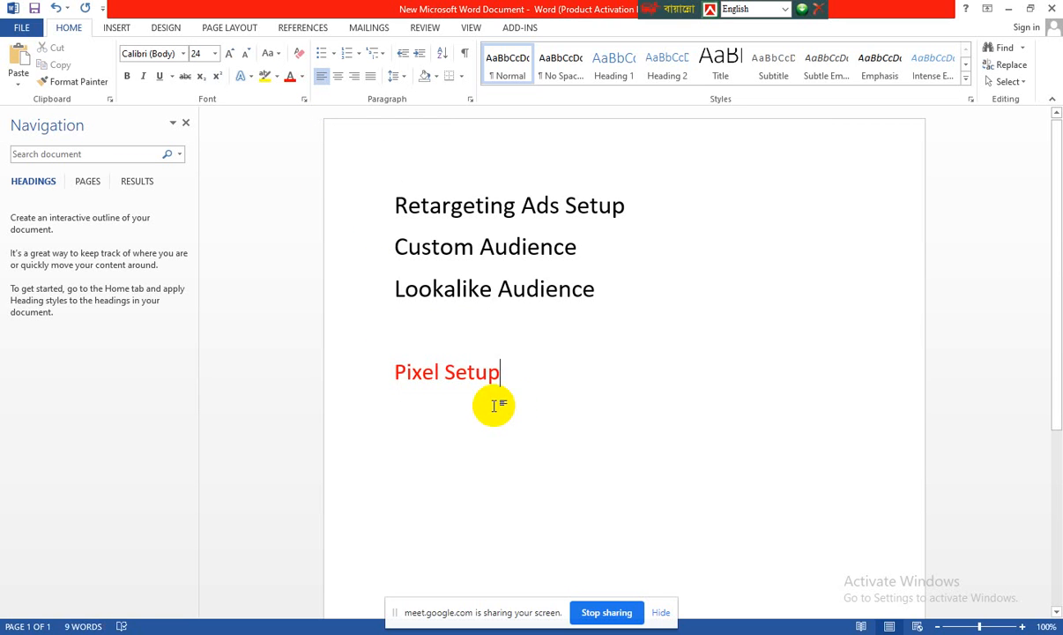
left_click_drag(505, 370, 402, 371)
Apply the same red font colour to the "Retargeting Ads Setup" heading
left_click_drag(628, 206, 377, 210)
left_click(290, 78)
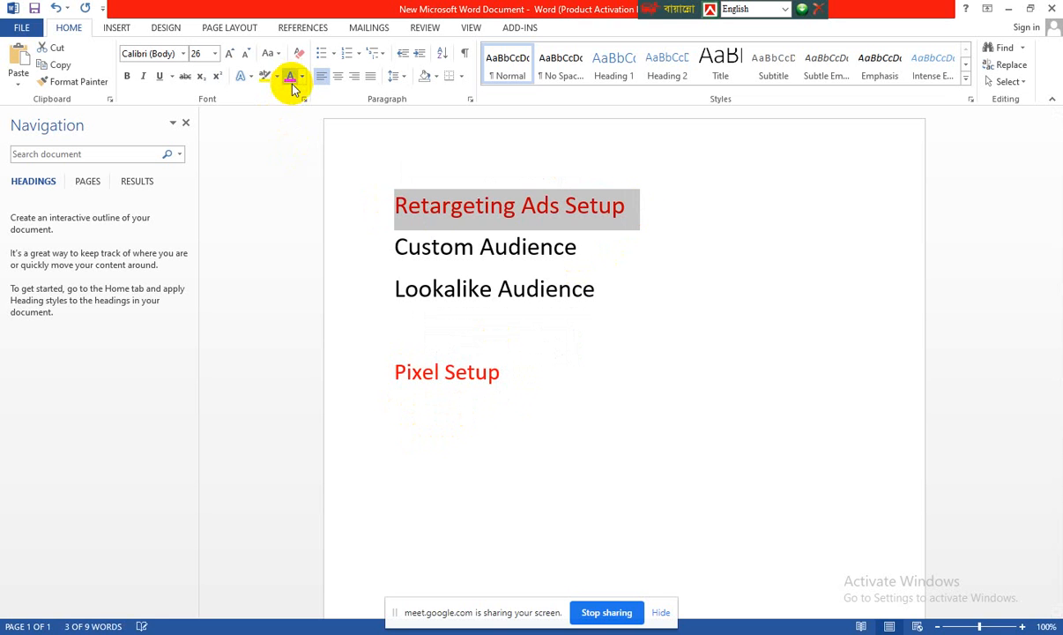
left_click(462, 205)
left_click_drag(390, 206, 621, 201)
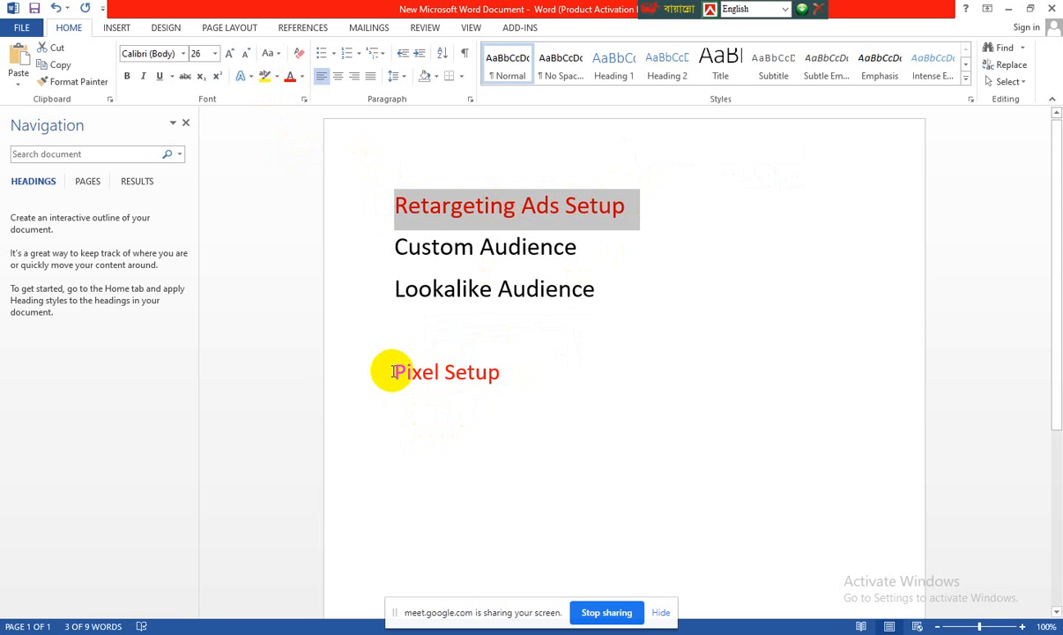
left_click_drag(392, 374, 500, 362)
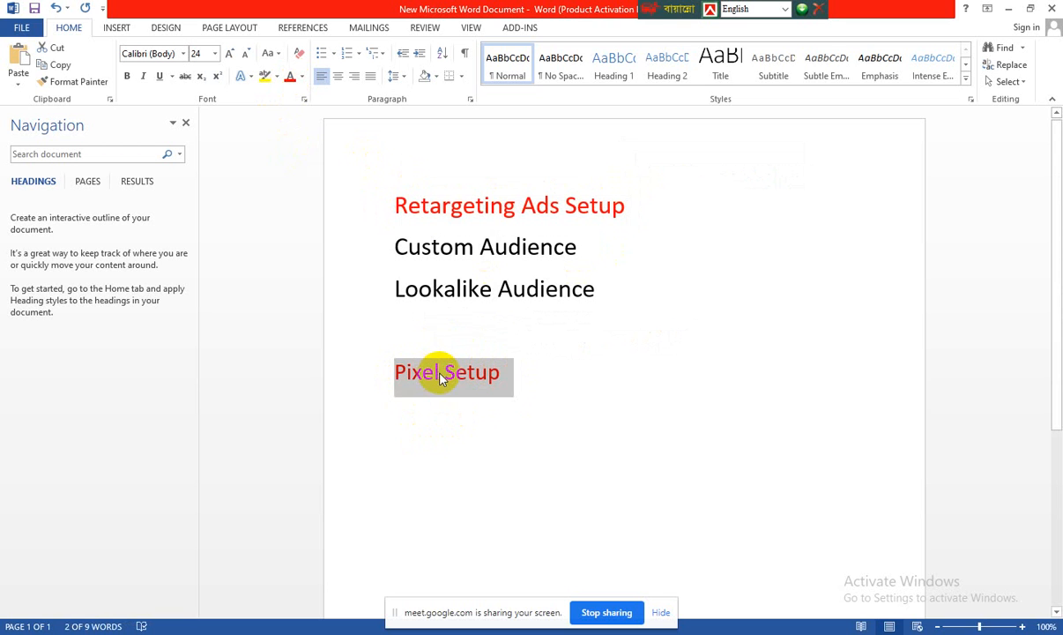
left_click(440, 370)
left_click_drag(393, 204, 623, 213)
left_click(533, 340)
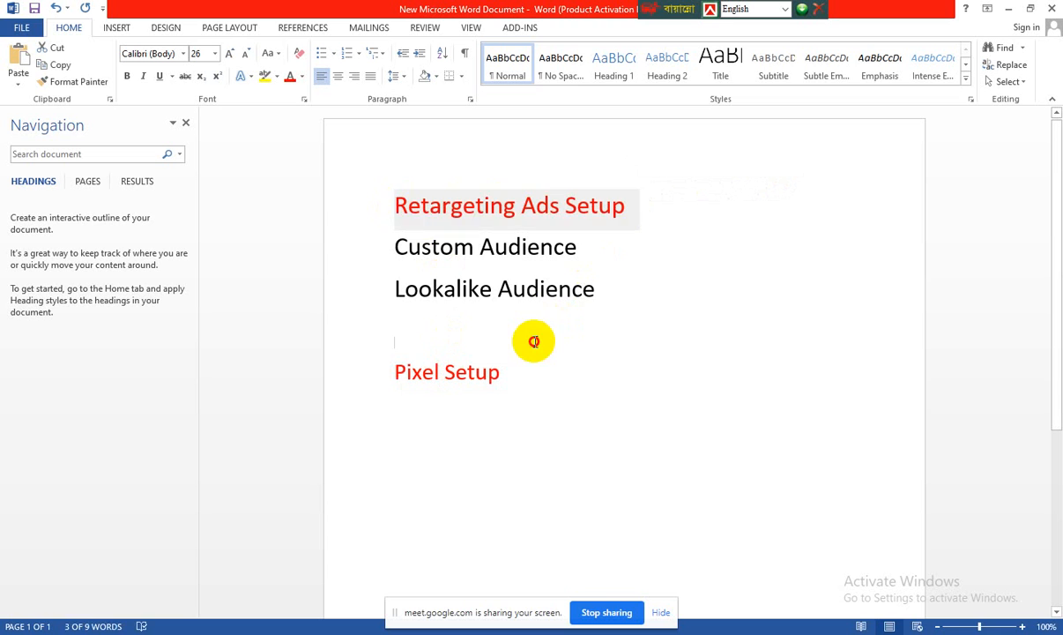
Add the line "Targeting-" below "Pixel Setup", leaving a blank line between them
left_click(435, 413)
left_click(495, 369)
key("Return")
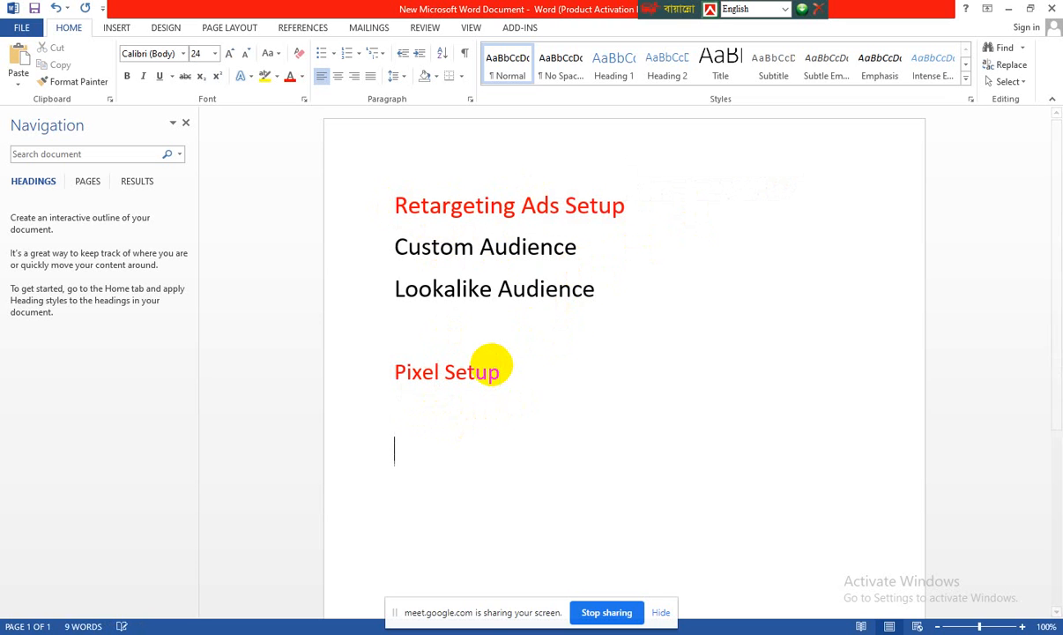
type("T")
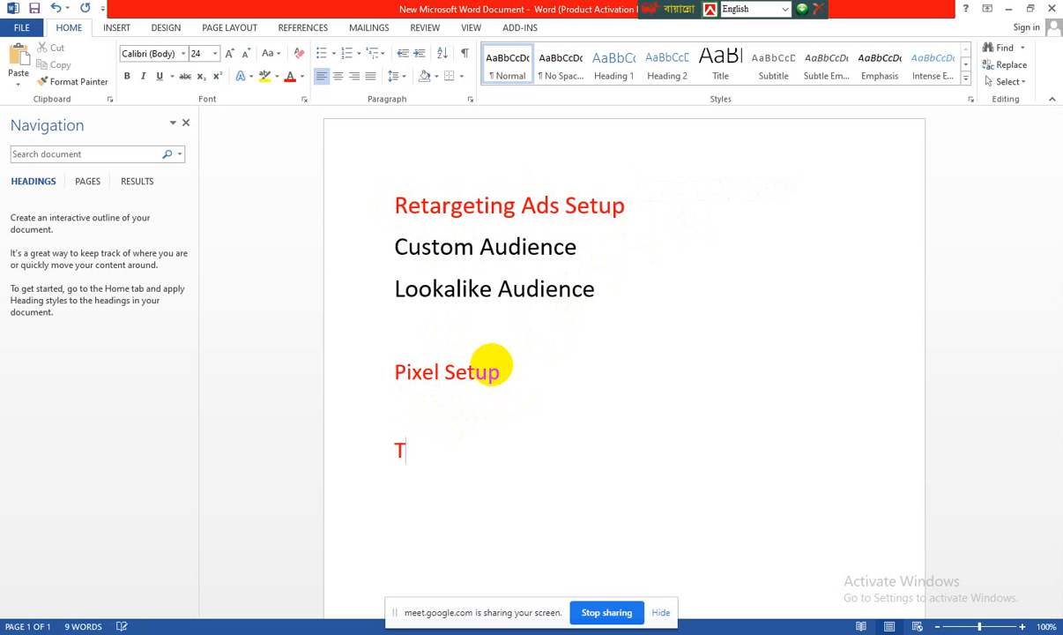
type("argeti")
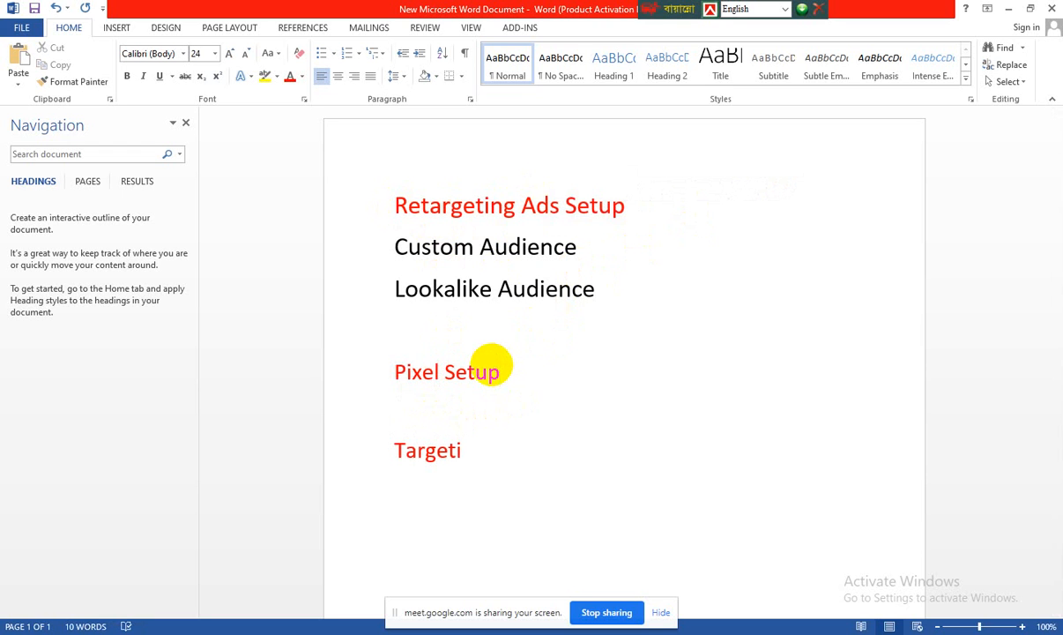
type("ng-")
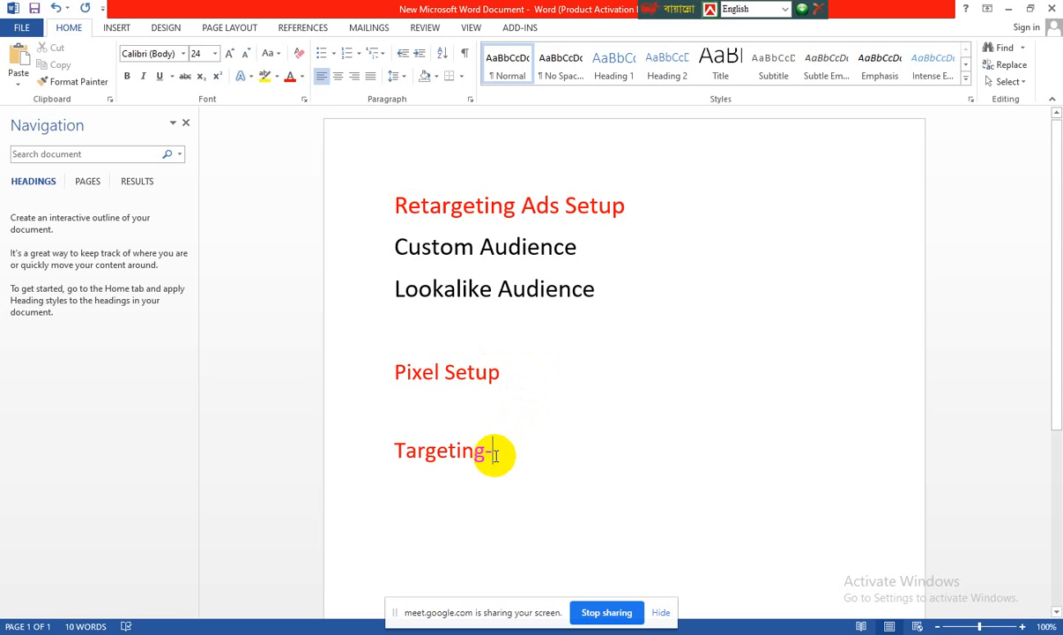
Add the line "Re-targeting" directly below "Targeting-"
scroll(495, 447, "down", 1)
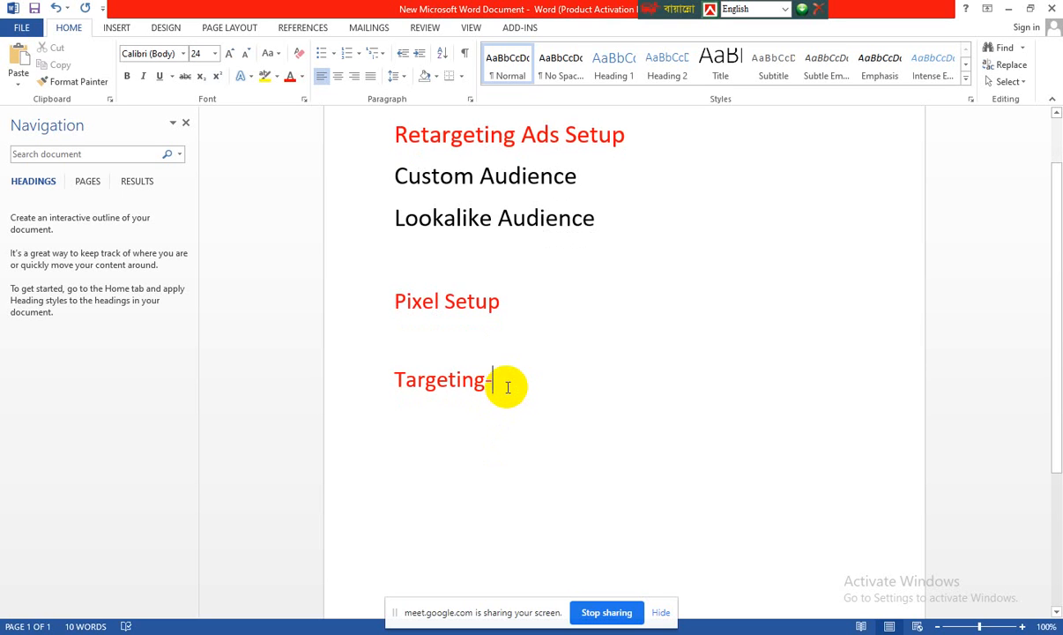
key("Return")
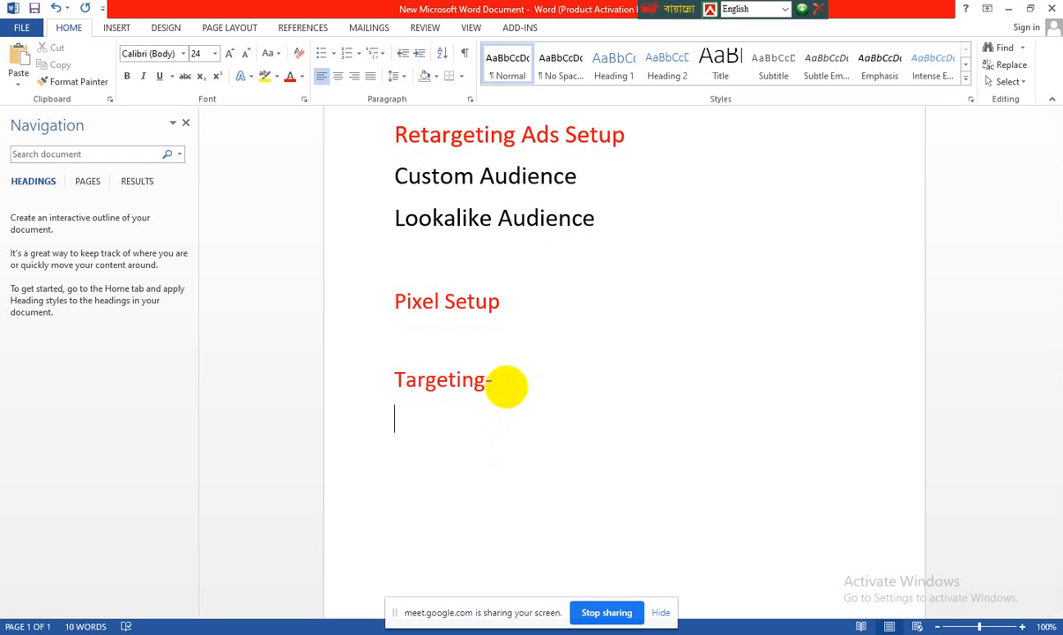
type("Re-ta")
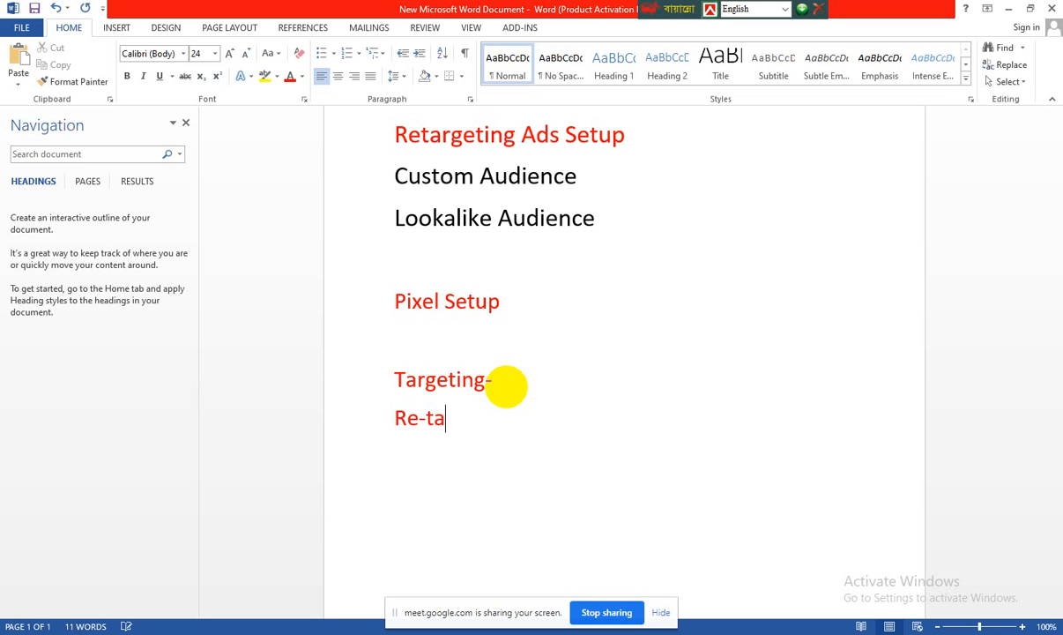
type("rgeting")
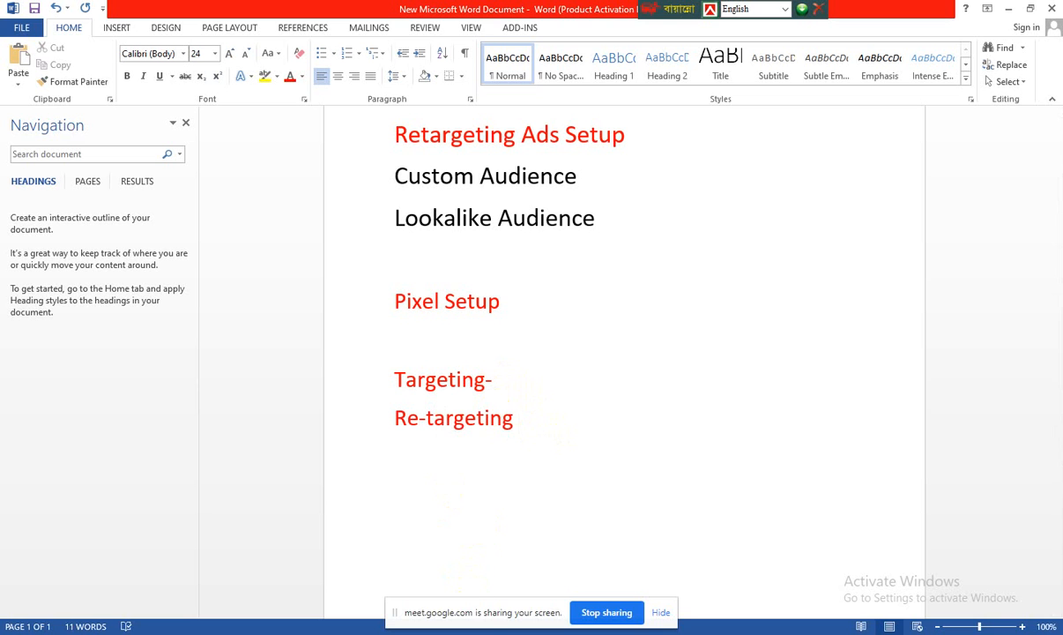
Switch to Facebook Ads Manager in Chrome and open the ad account's campaigns list
mouse_move(526, 633)
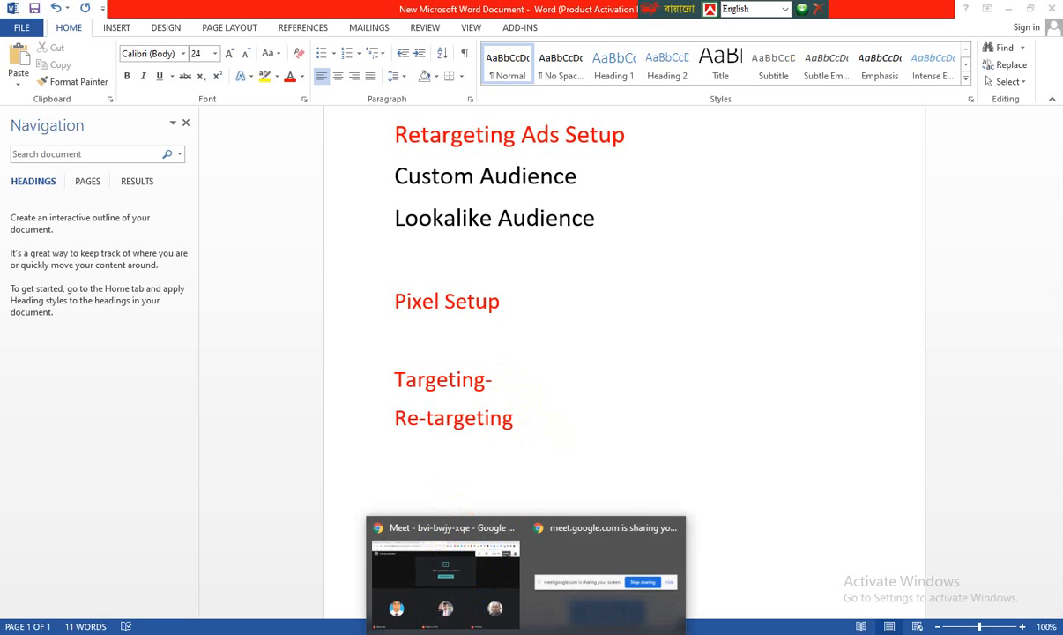
left_click(553, 633)
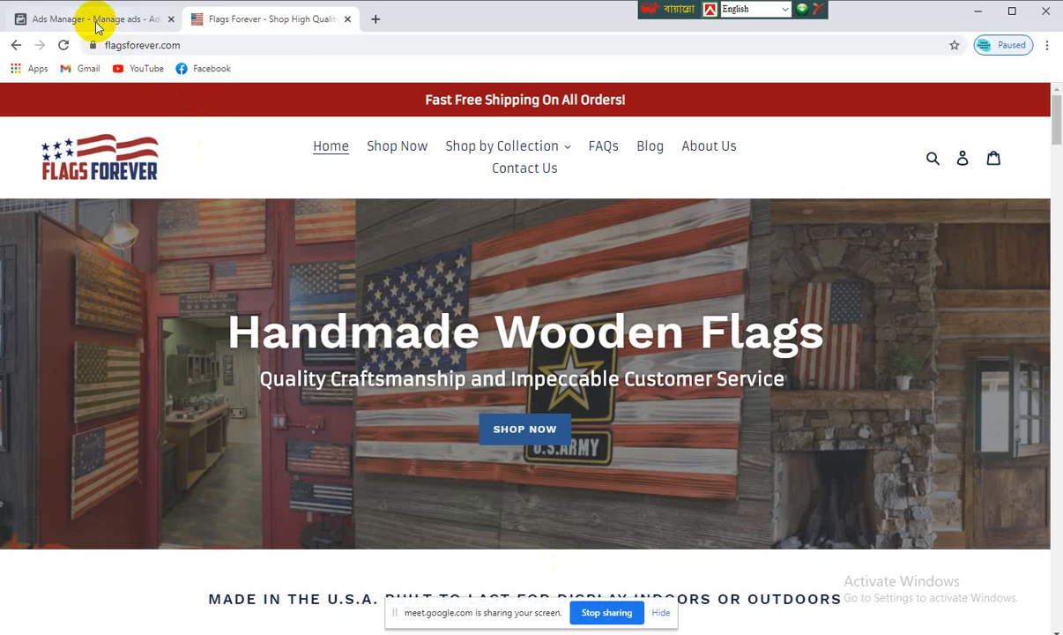
left_click(95, 21)
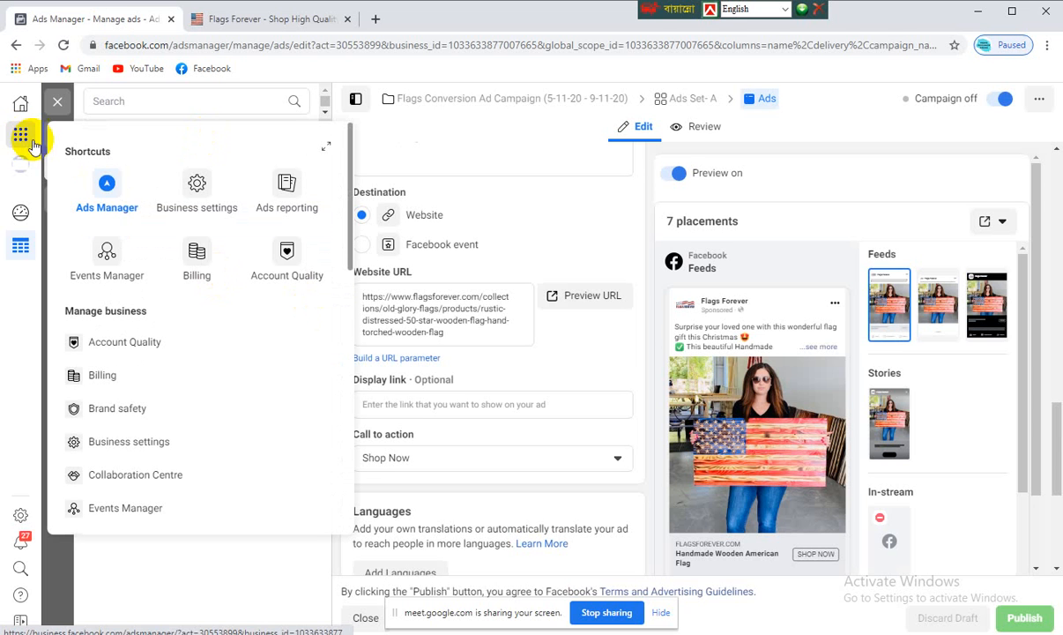
left_click(107, 203)
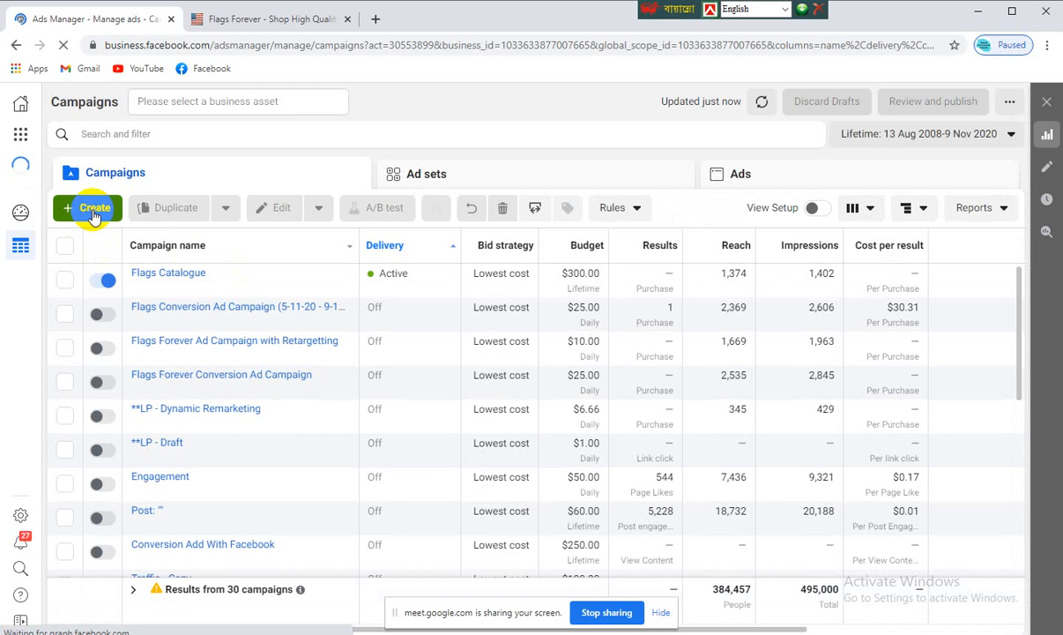
Create a new auction campaign with Conversions as its objective and continue to its settings
left_click(94, 210)
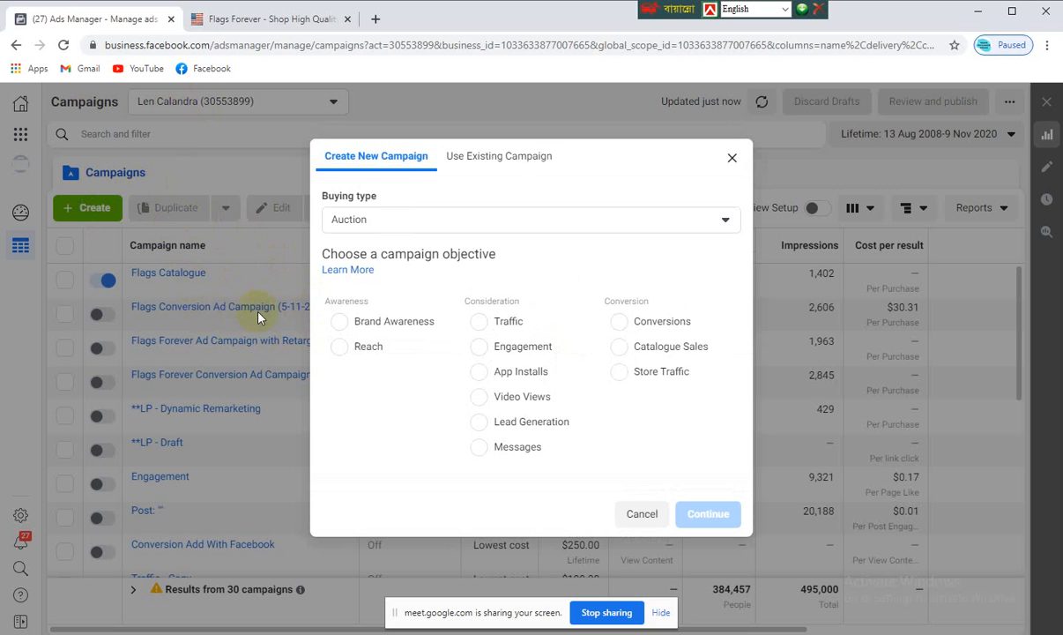
mouse_move(446, 323)
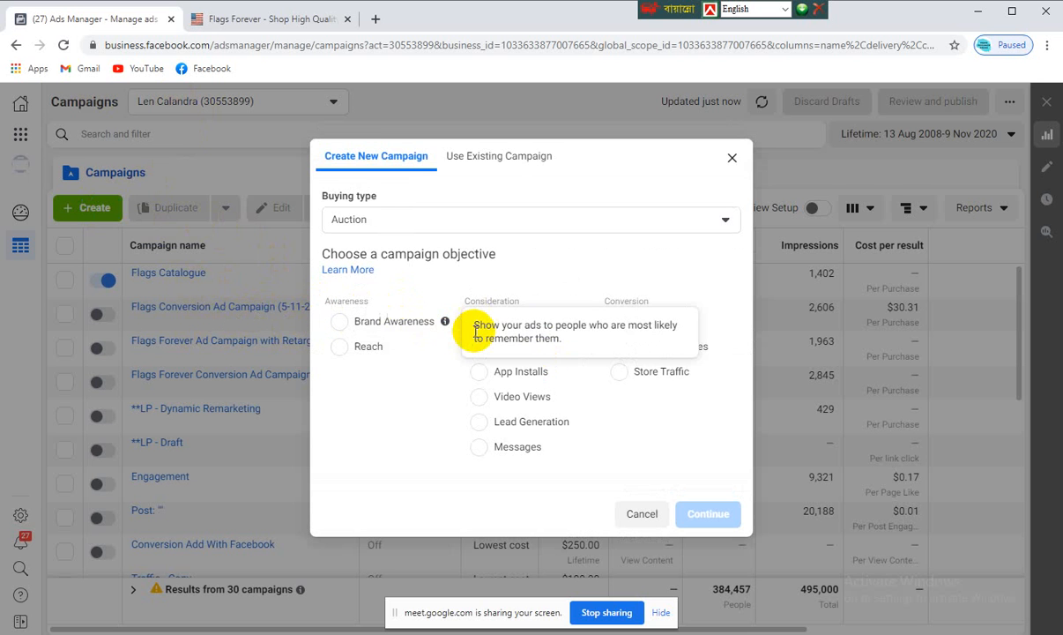
left_click(481, 321)
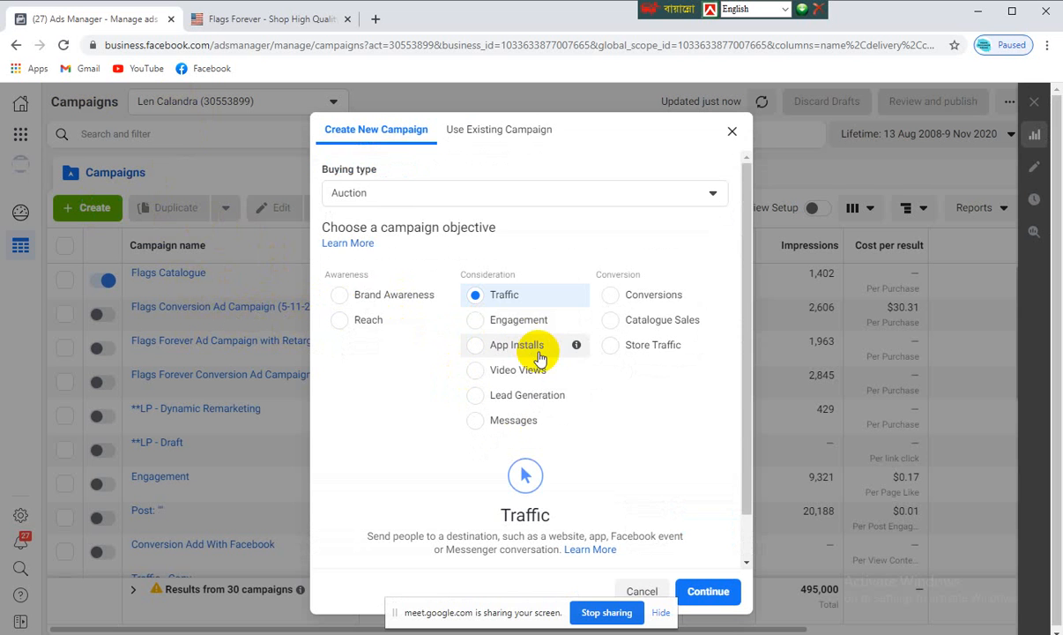
left_click(608, 300)
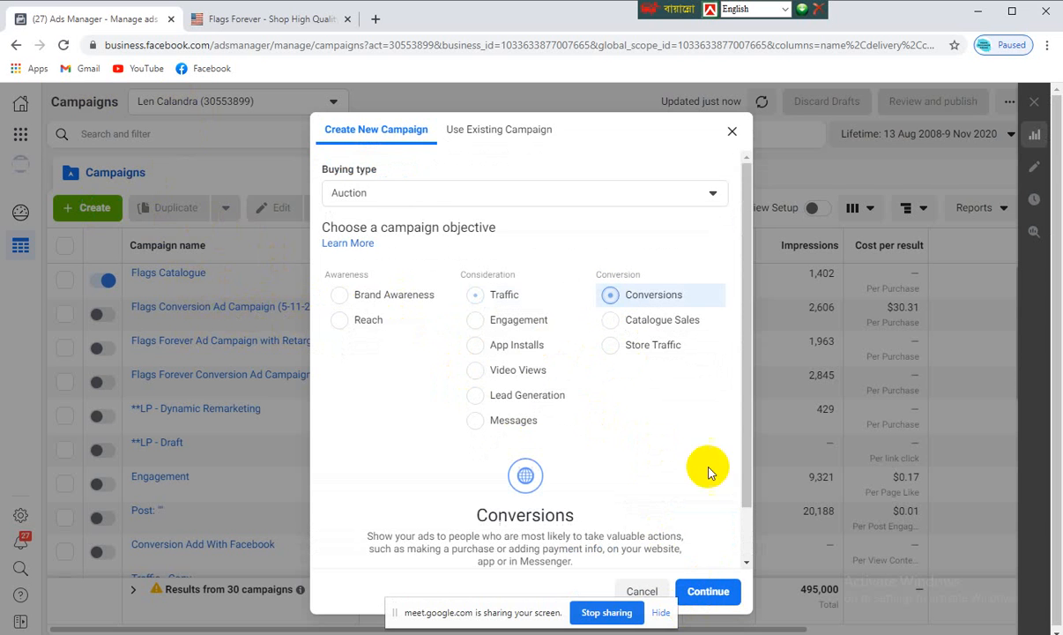
left_click(720, 591)
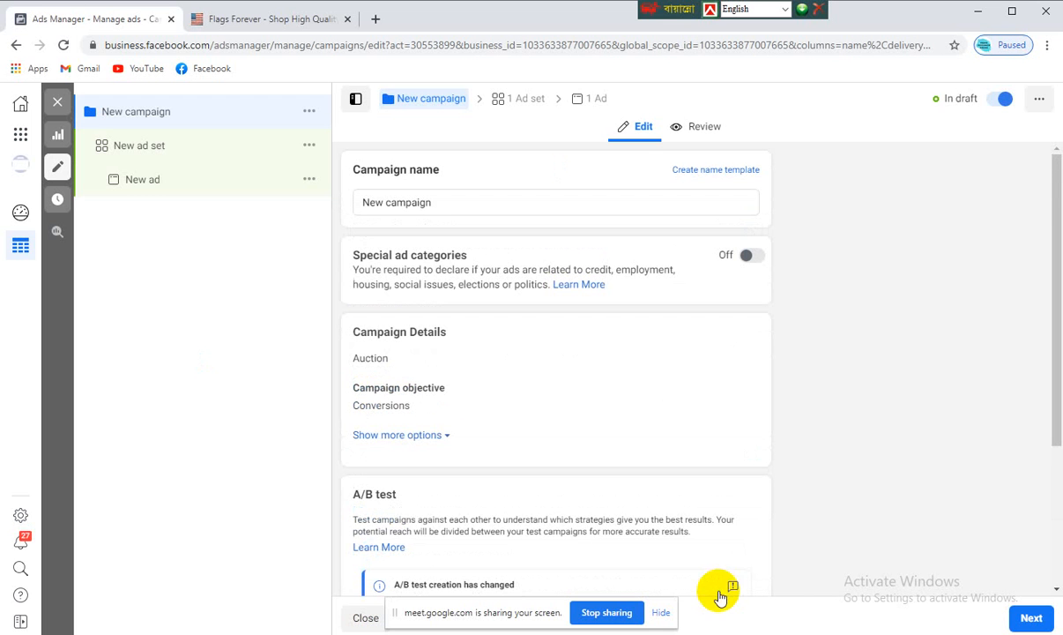
Rename the new campaign as "Retargeting Ads"
left_click(424, 204)
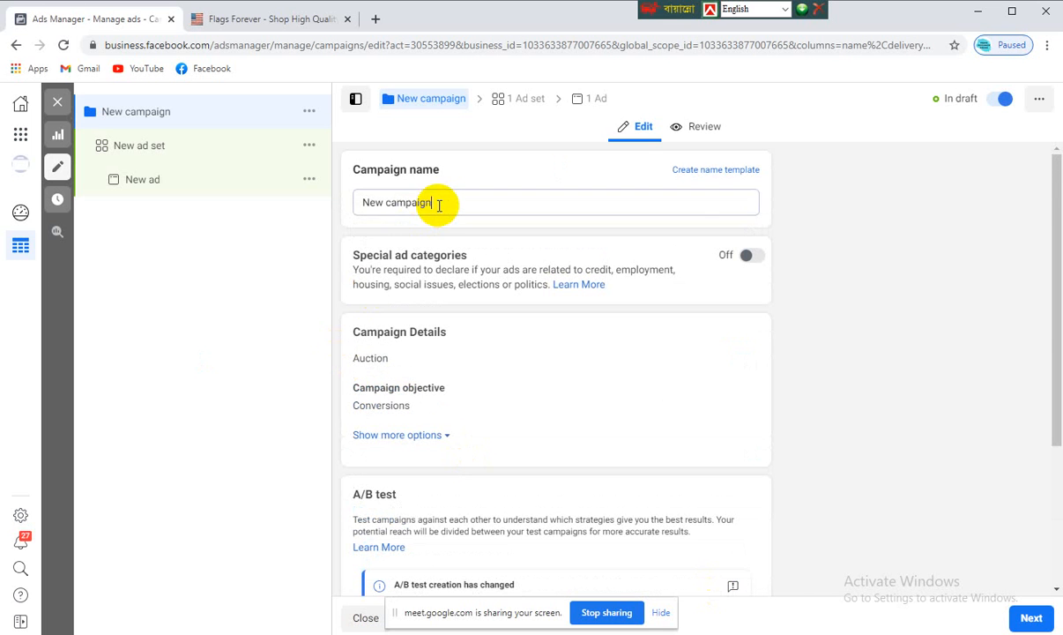
left_click_drag(424, 203, 359, 205)
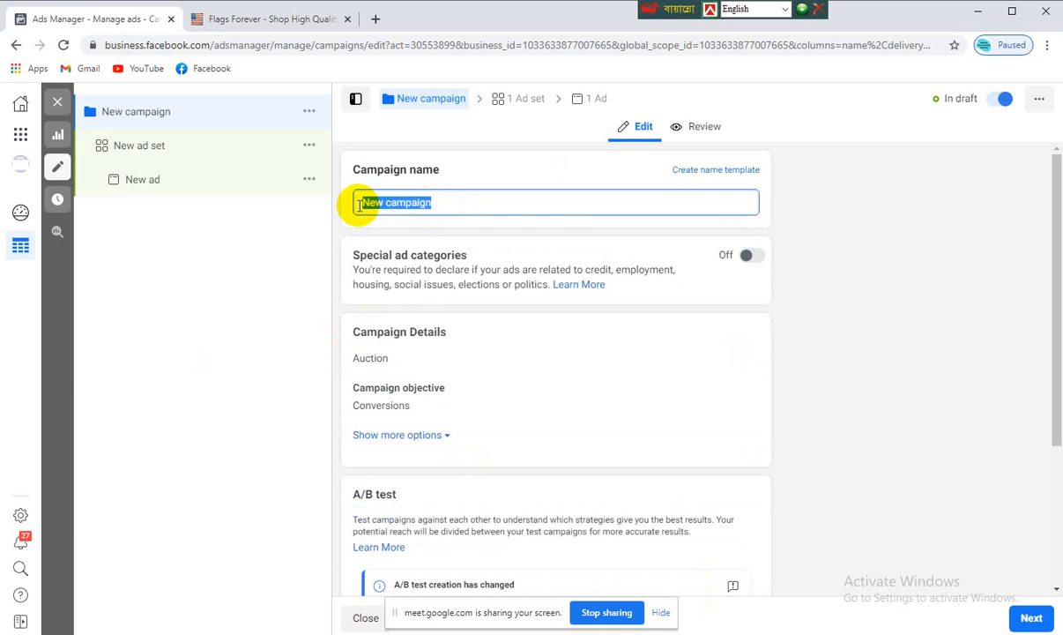
type("Retarg")
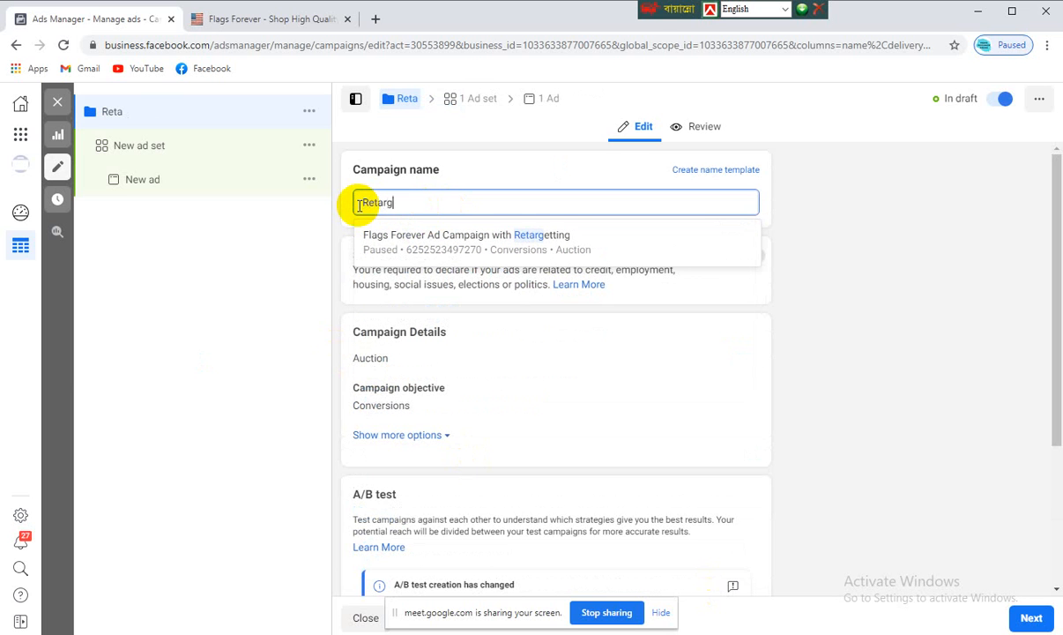
type("eting Ads")
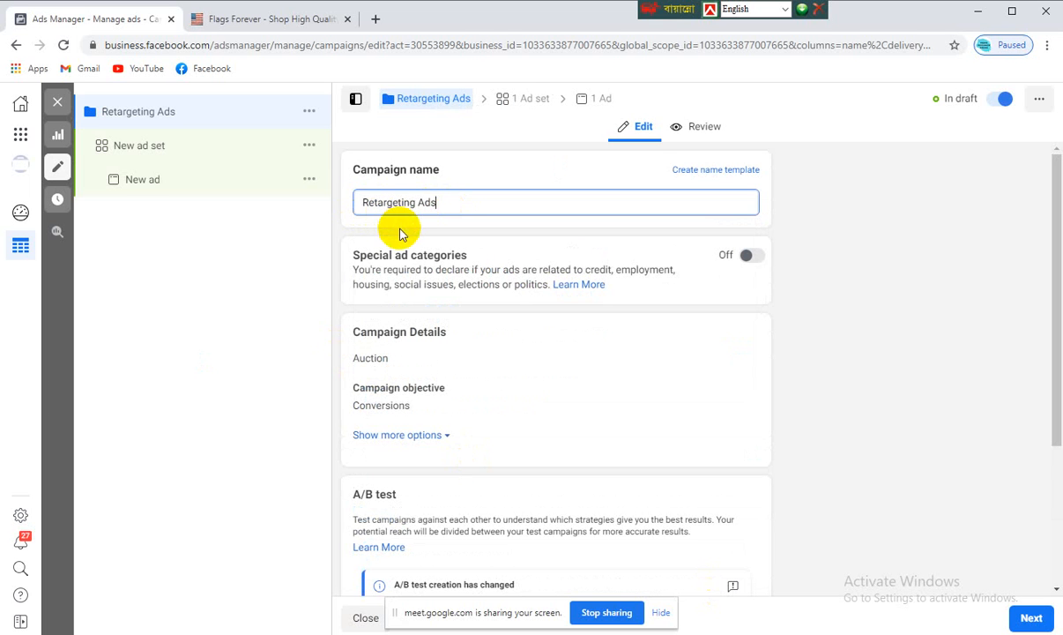
left_click(390, 225)
Turn on campaign budget optimisation and set the daily campaign budget to $10.00
scroll(406, 235, "down", 3)
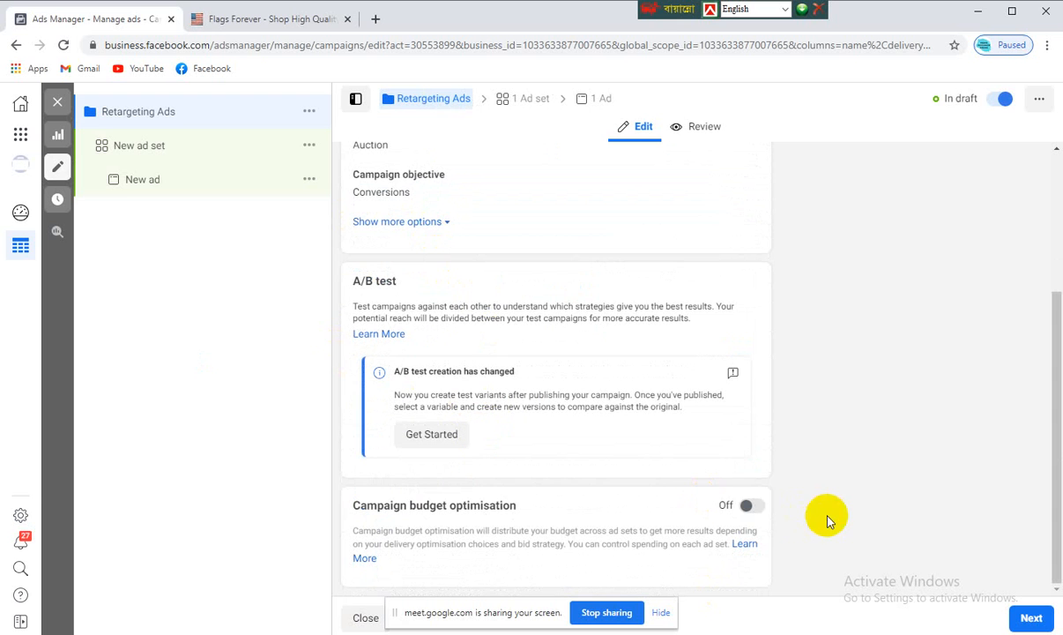
left_click(750, 506)
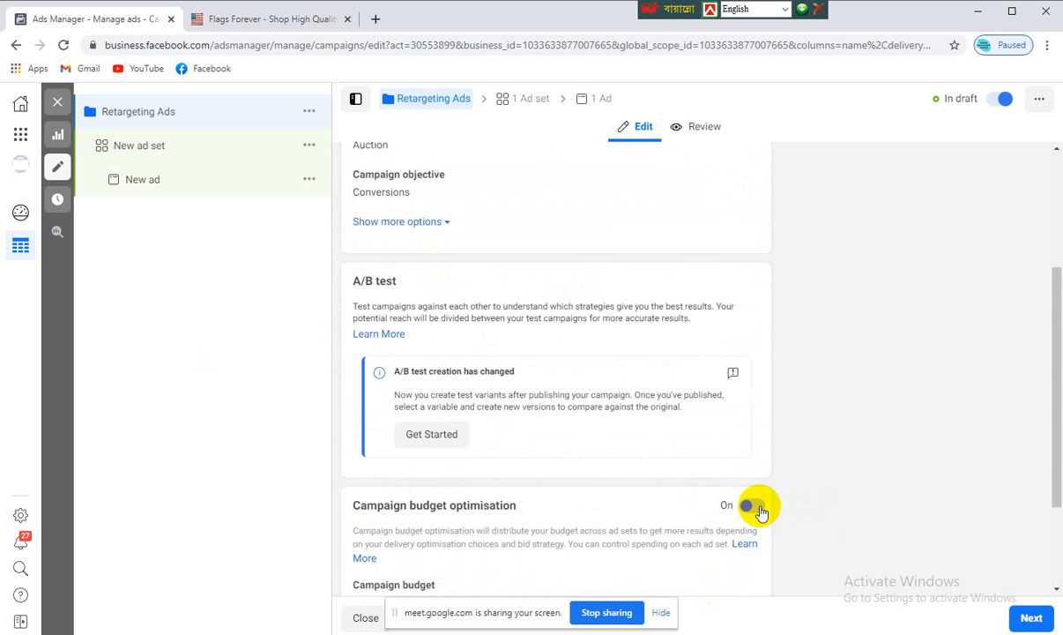
scroll(375, 467, "down", 2)
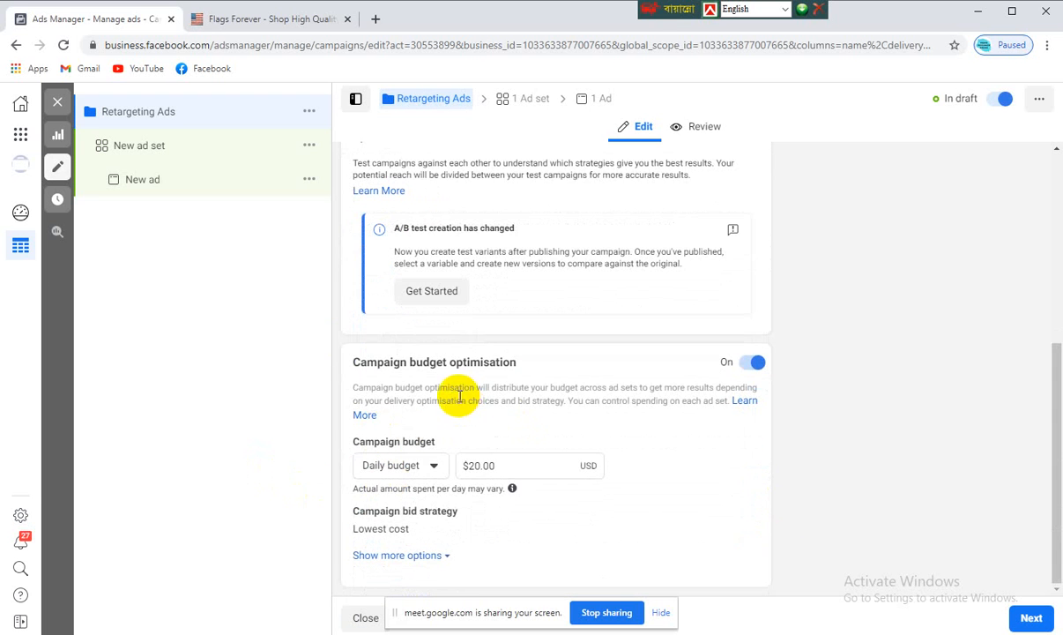
left_click_drag(516, 468, 421, 469)
type("10")
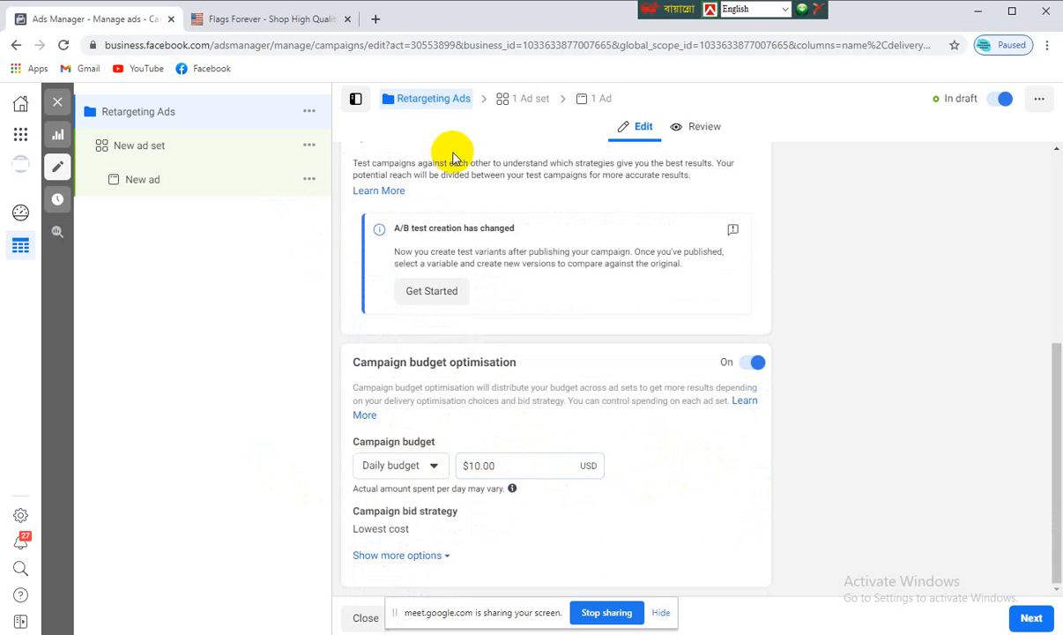
Open the campaign's new ad set and rename it as "Retarget"
left_click(516, 98)
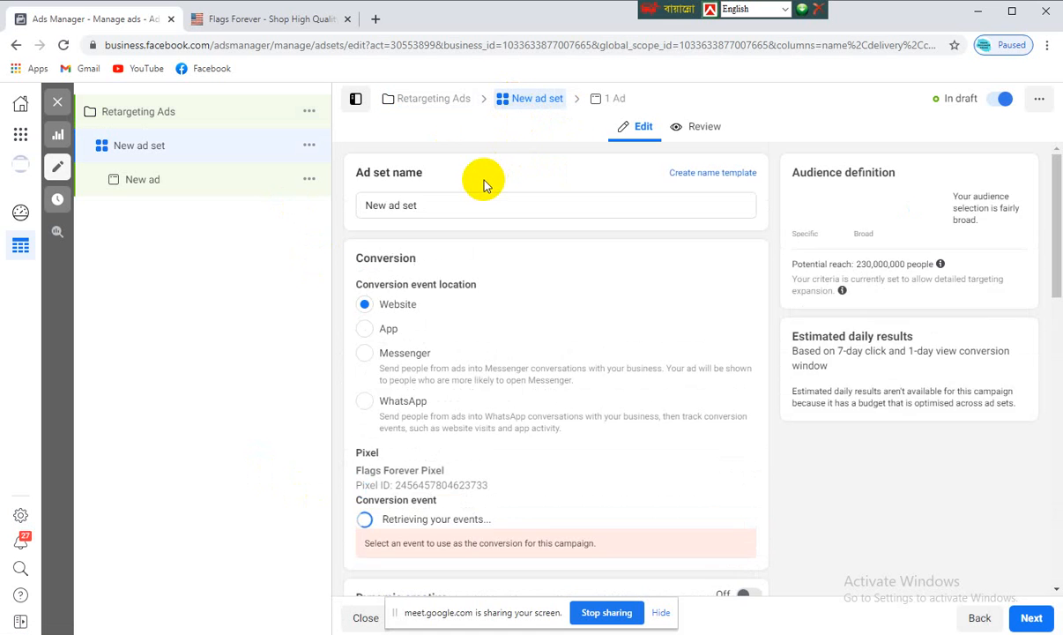
left_click_drag(433, 206, 361, 202)
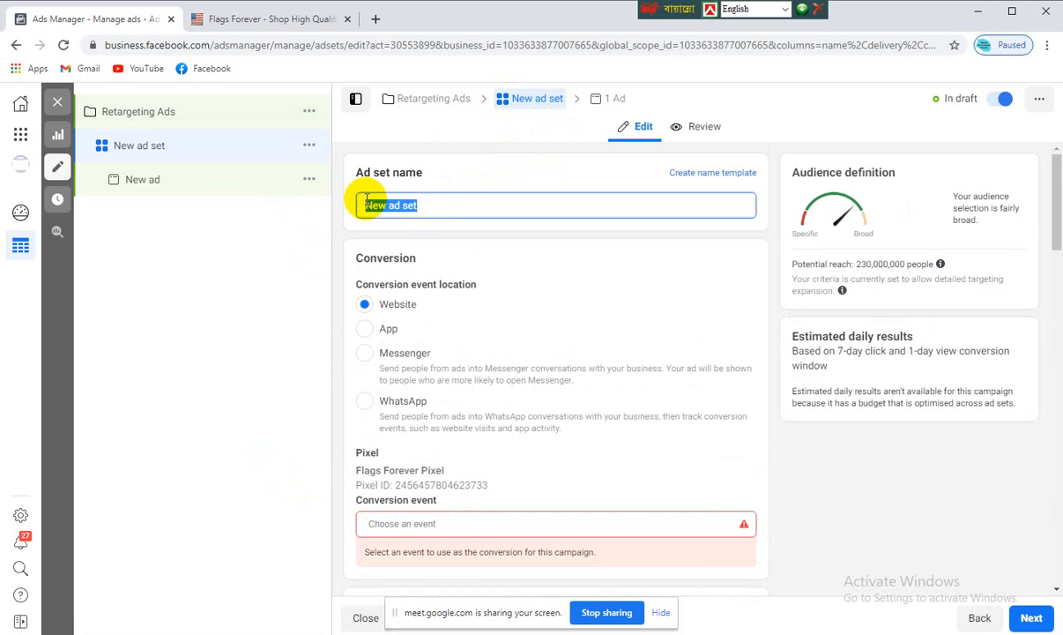
type("Retar")
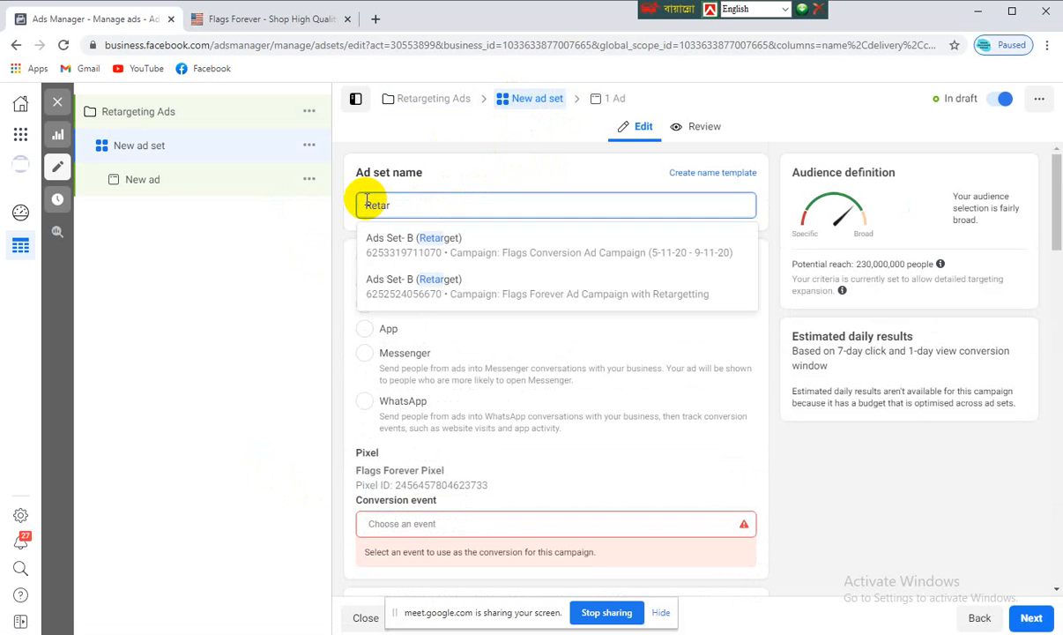
type("get")
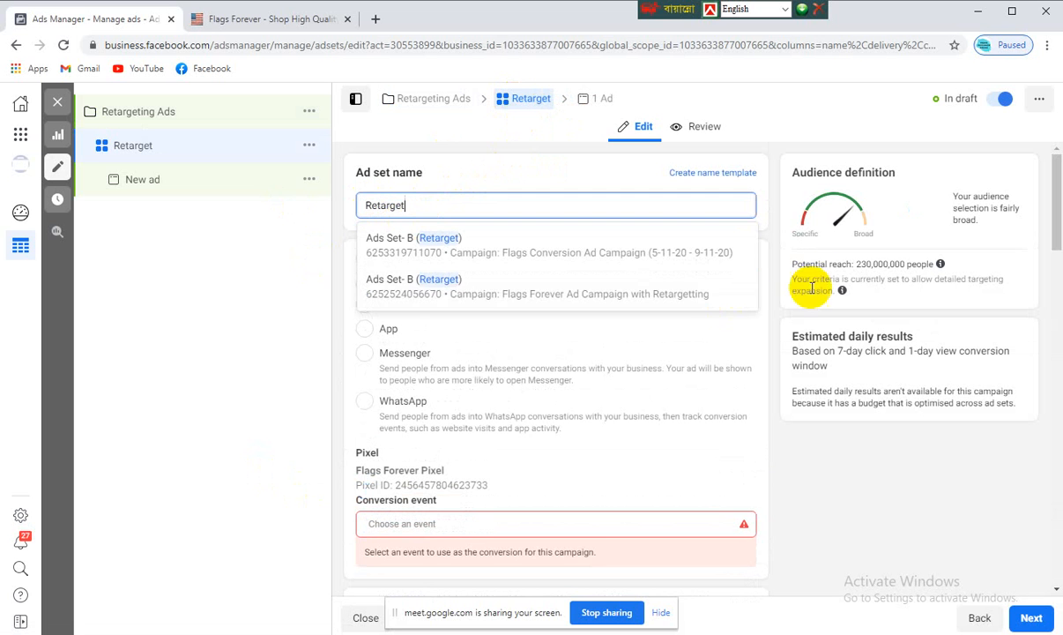
left_click(769, 234)
Choose Purchase as the ad set's conversion event for the Flags Forever Pixel
scroll(579, 253, "down", 1)
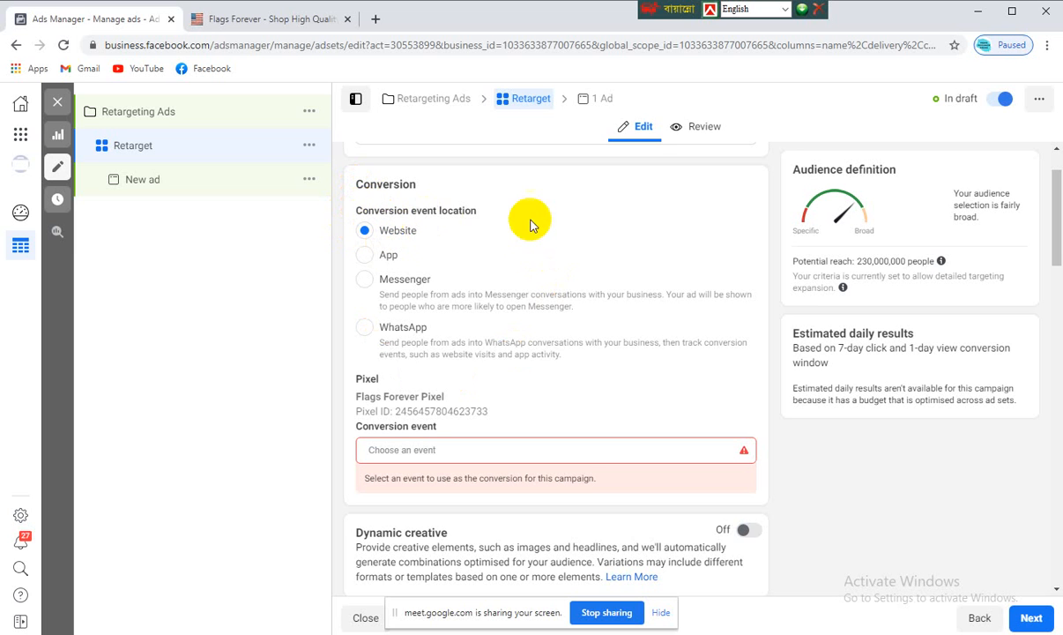
scroll(474, 349, "down", 2)
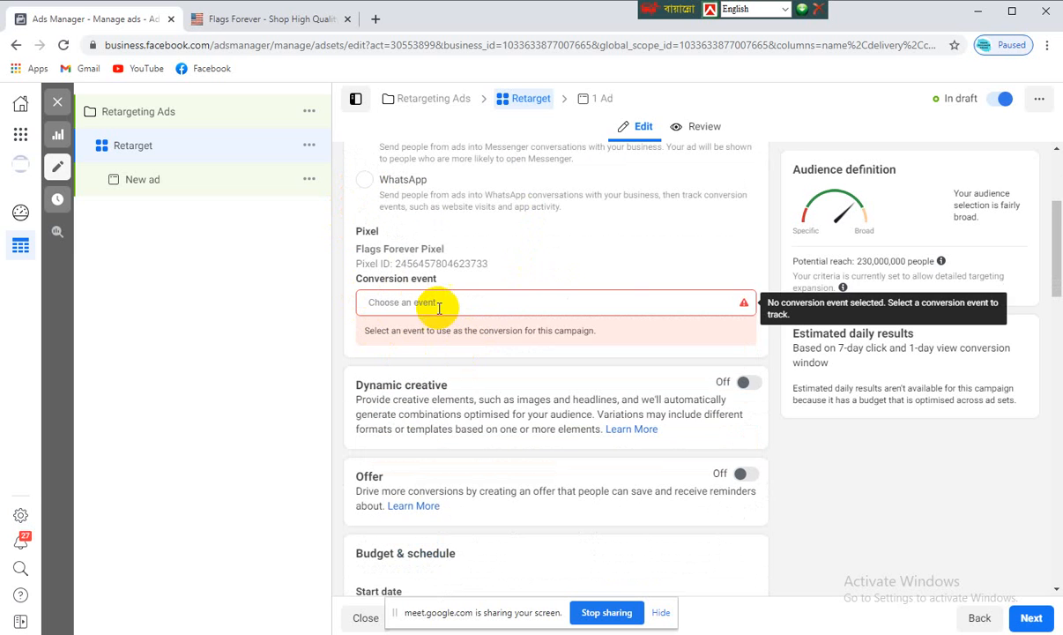
left_click(444, 303)
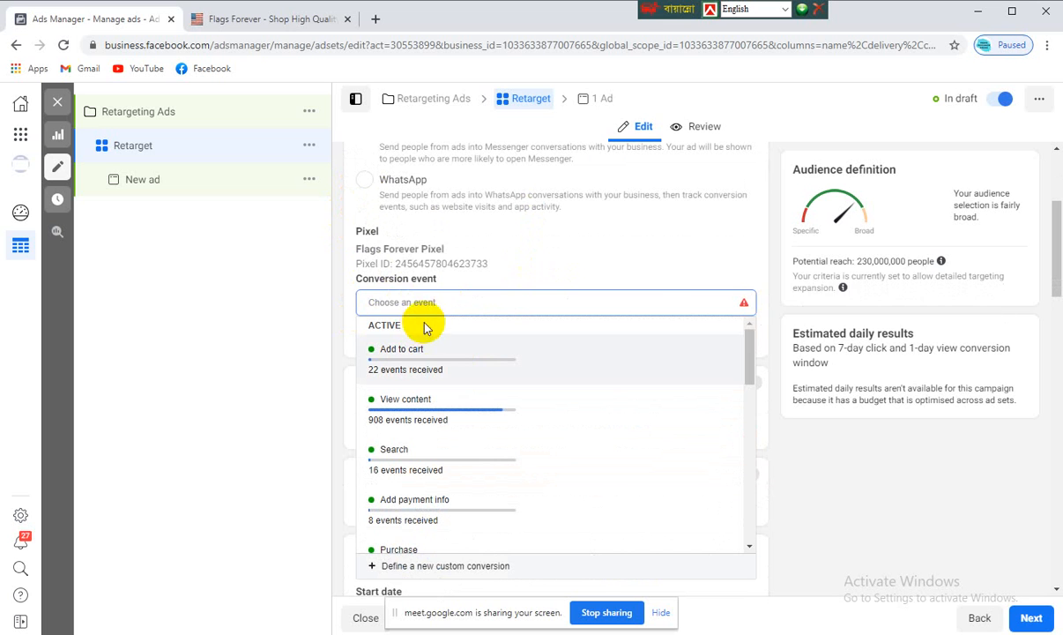
mouse_move(450, 345)
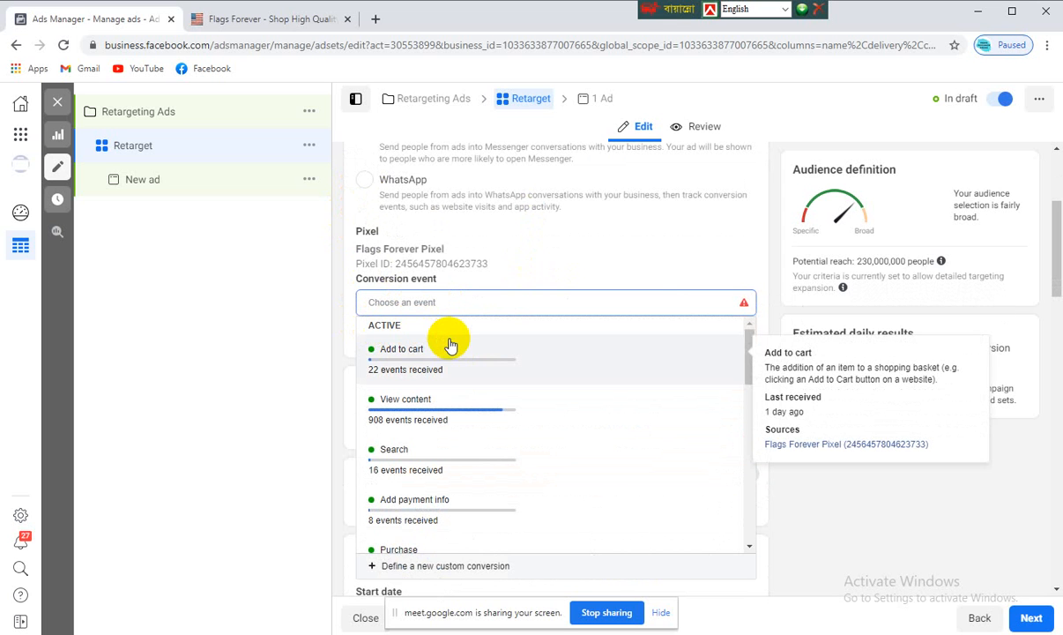
scroll(529, 379, "down", 2)
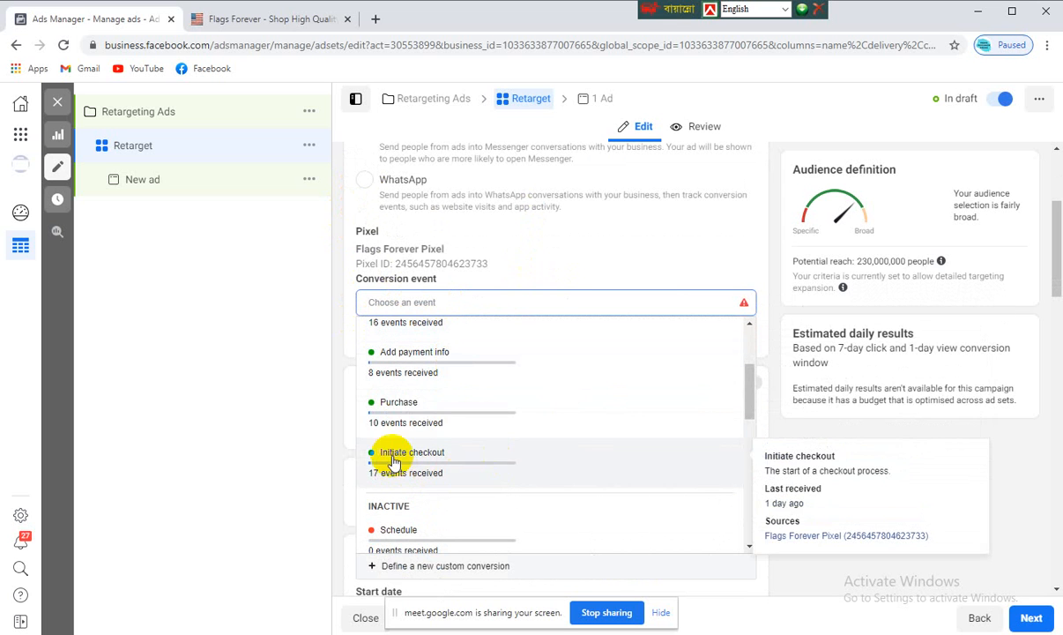
left_click(408, 414)
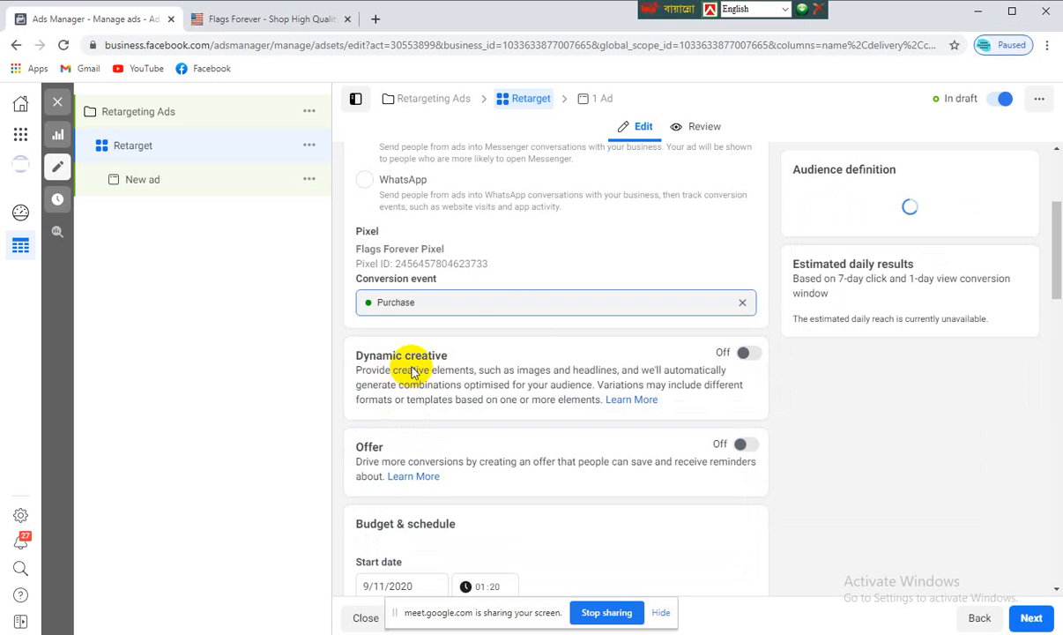
left_click(767, 289)
Examine the ad set's audience settings: locations, age, gender, detailed targeting and custom audiences
scroll(541, 299, "down", 2)
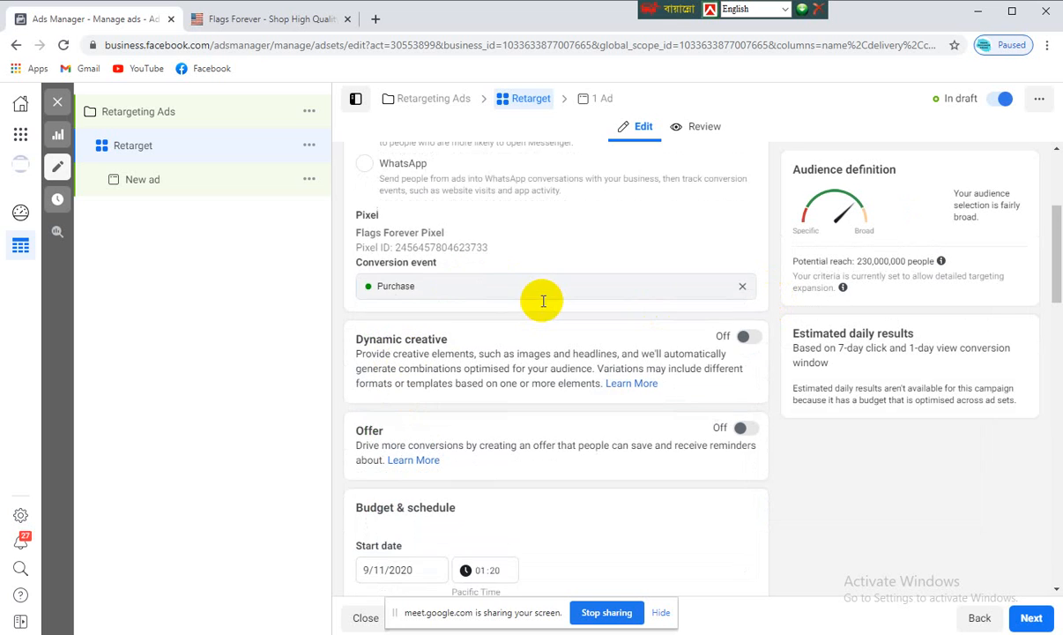
scroll(428, 344, "down", 2)
scroll(420, 302, "down", 2)
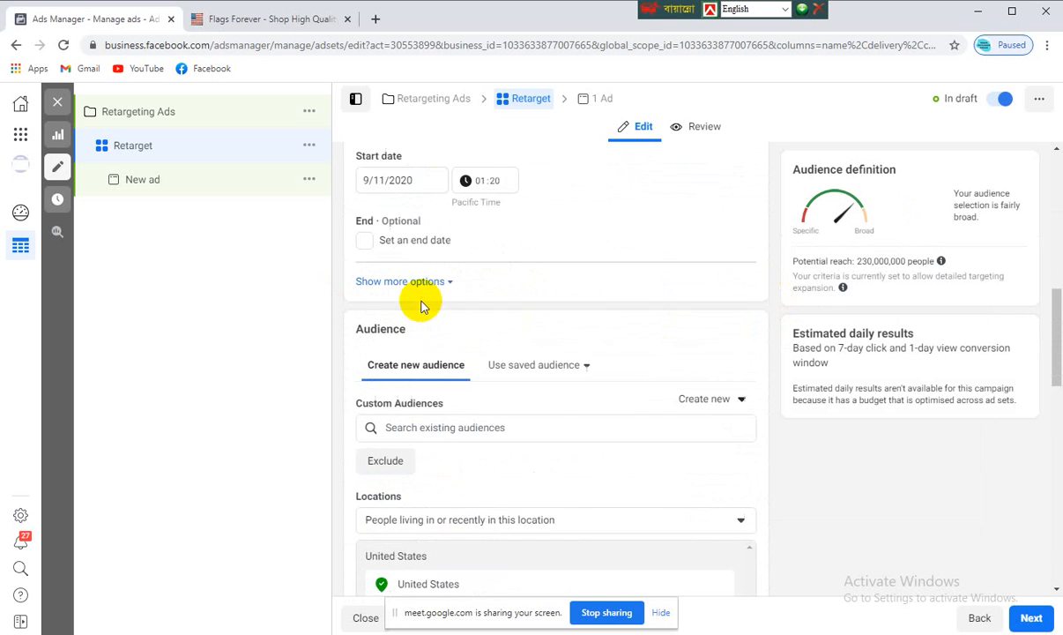
scroll(415, 364, "down", 2)
scroll(423, 354, "down", 1)
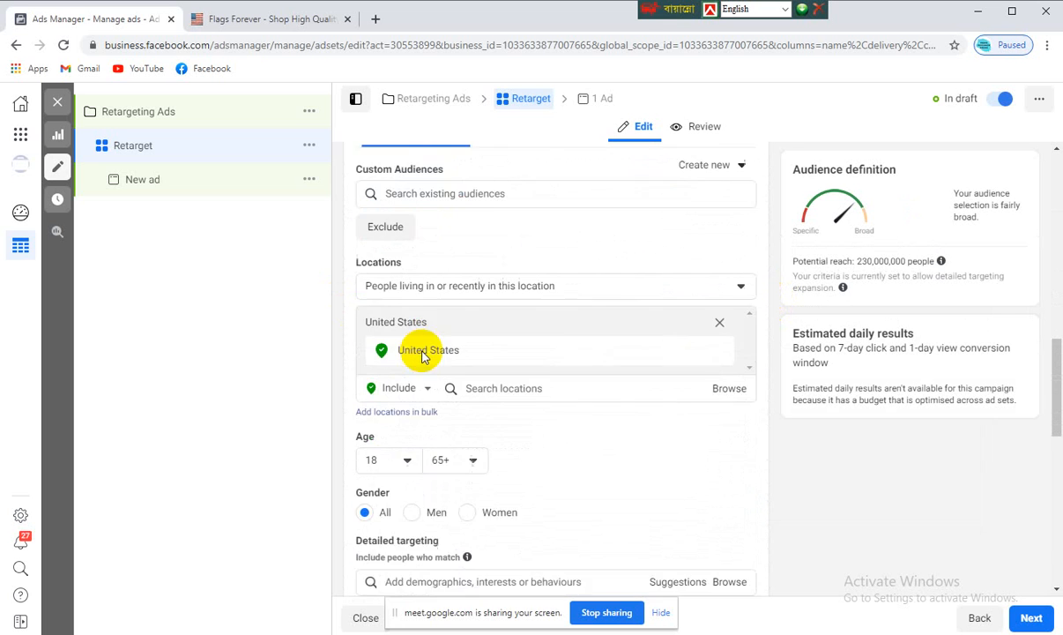
scroll(448, 316, "down", 2)
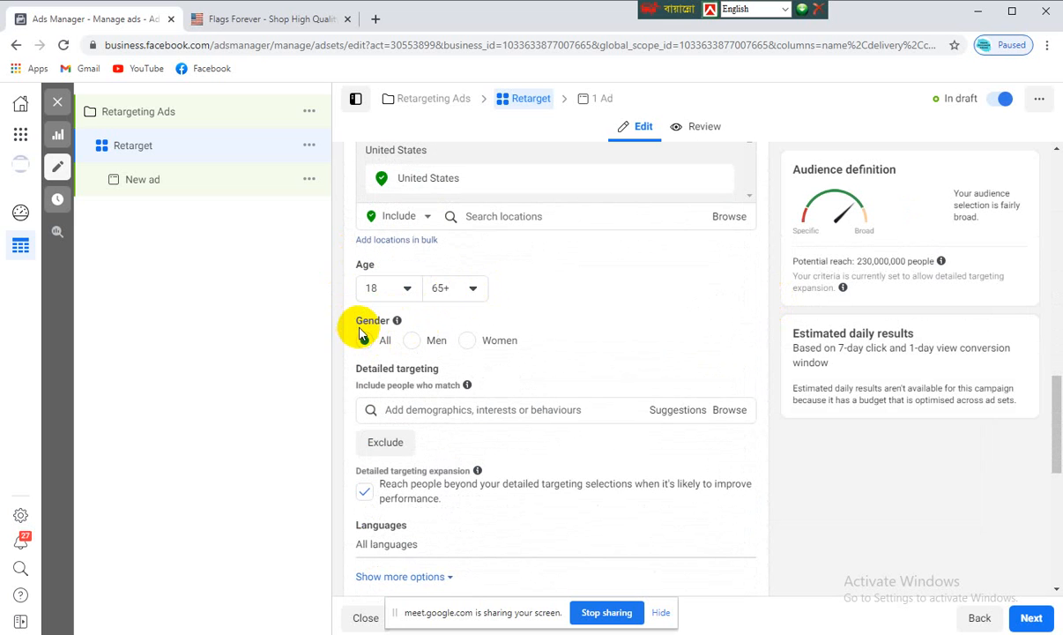
scroll(370, 340, "down", 1)
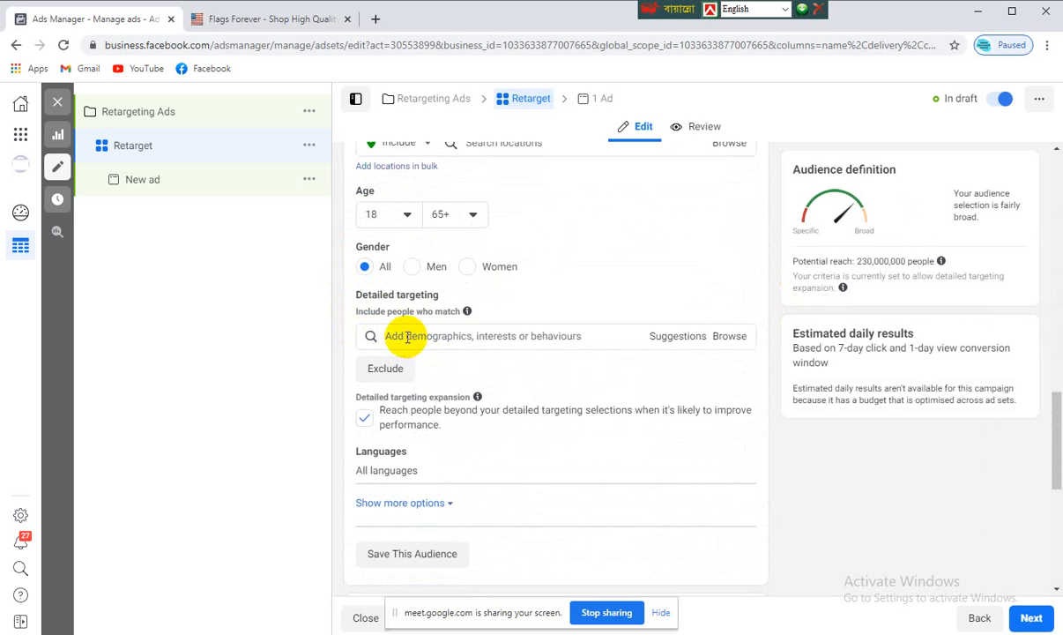
left_click_drag(439, 297, 354, 301)
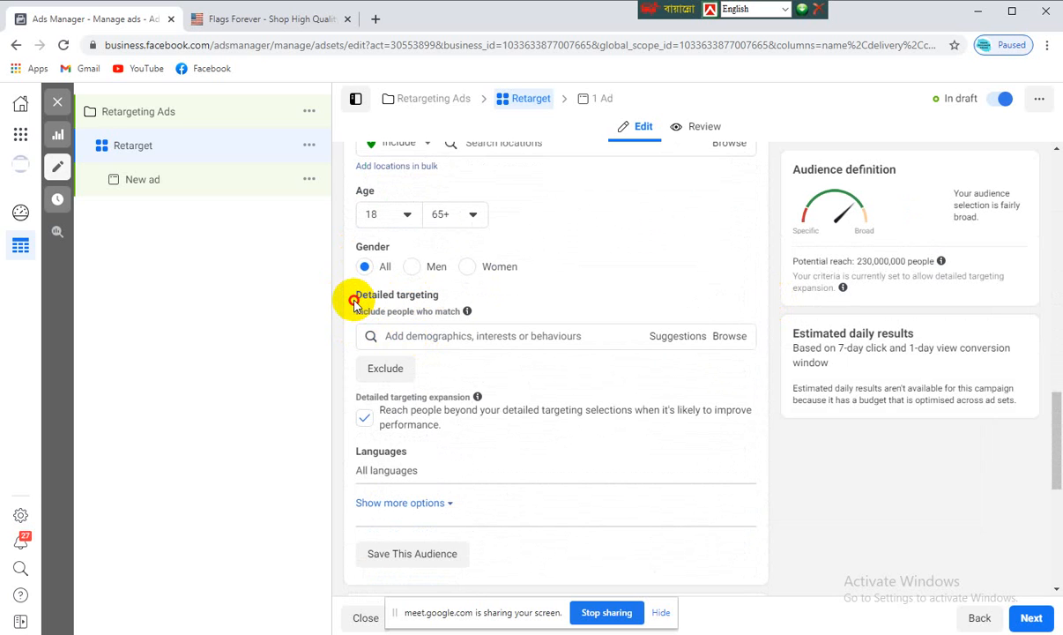
triple_click(355, 302)
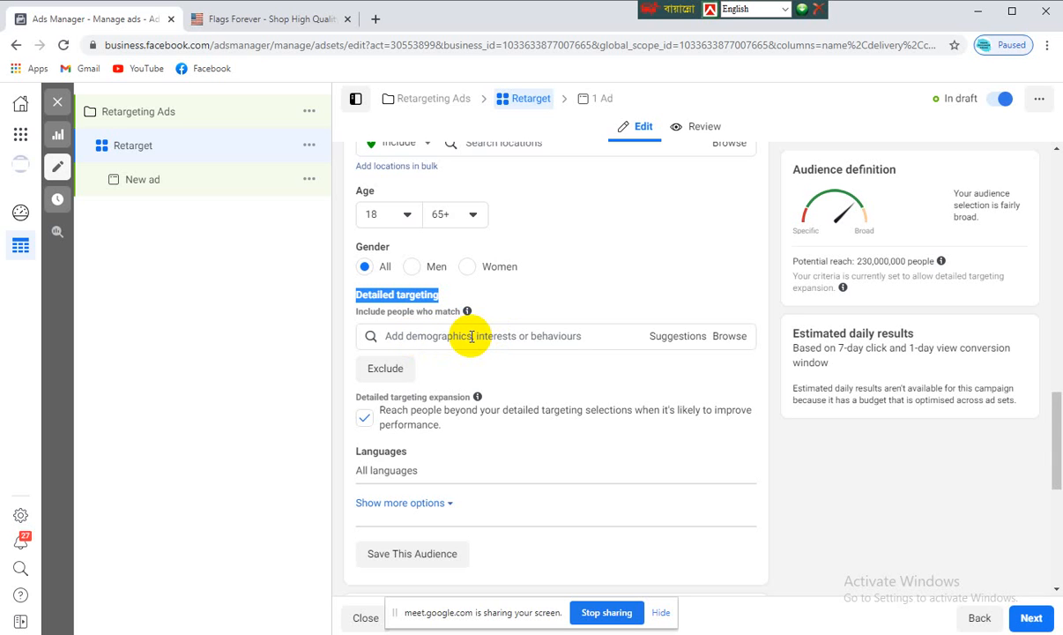
scroll(472, 336, "up", 3)
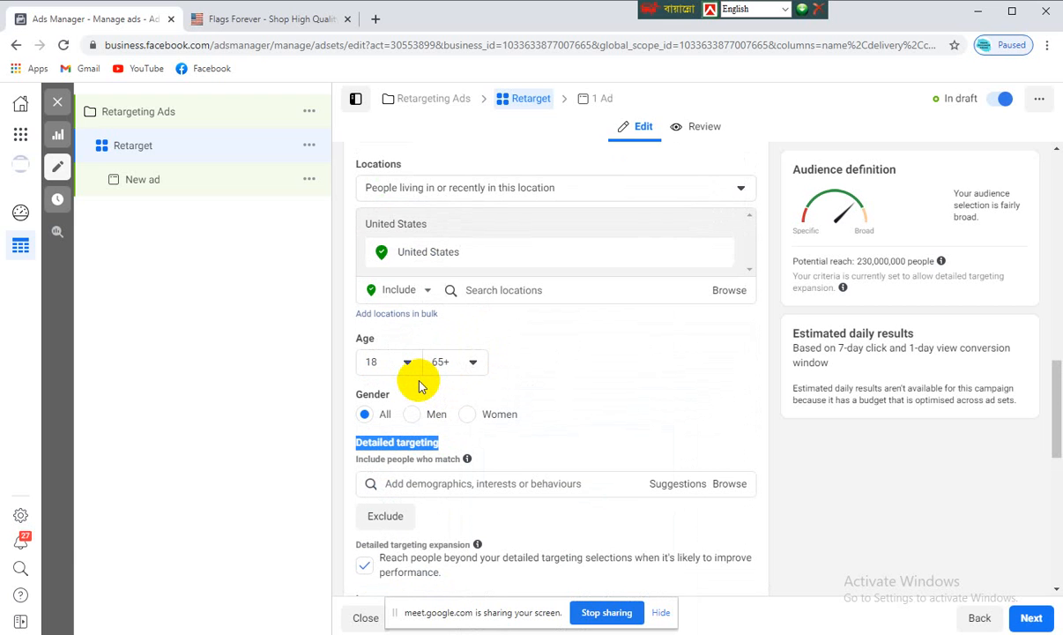
scroll(419, 385, "up", 6)
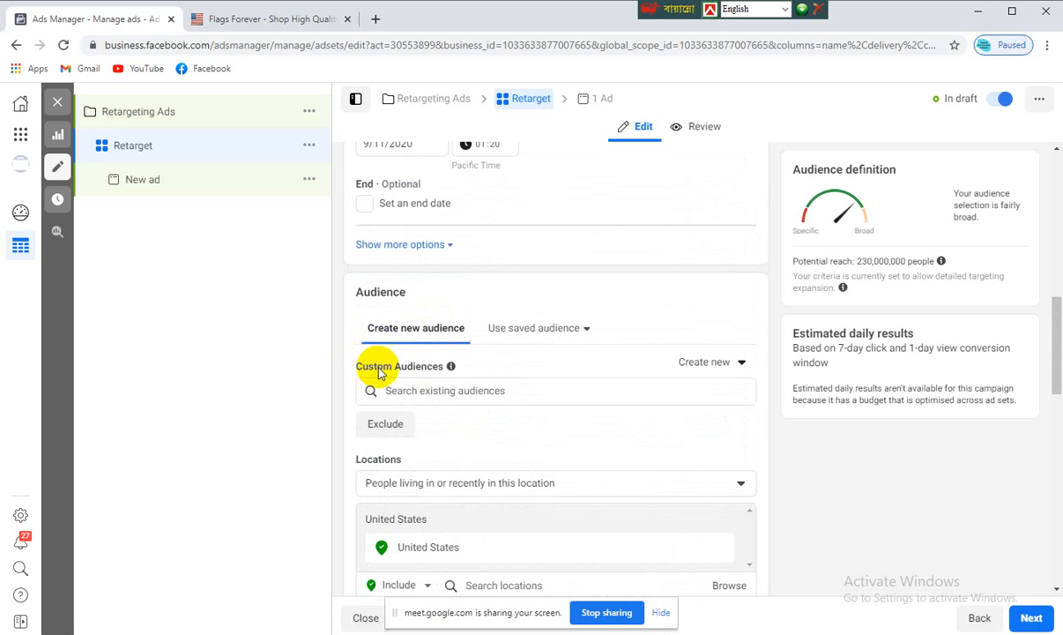
mouse_move(449, 366)
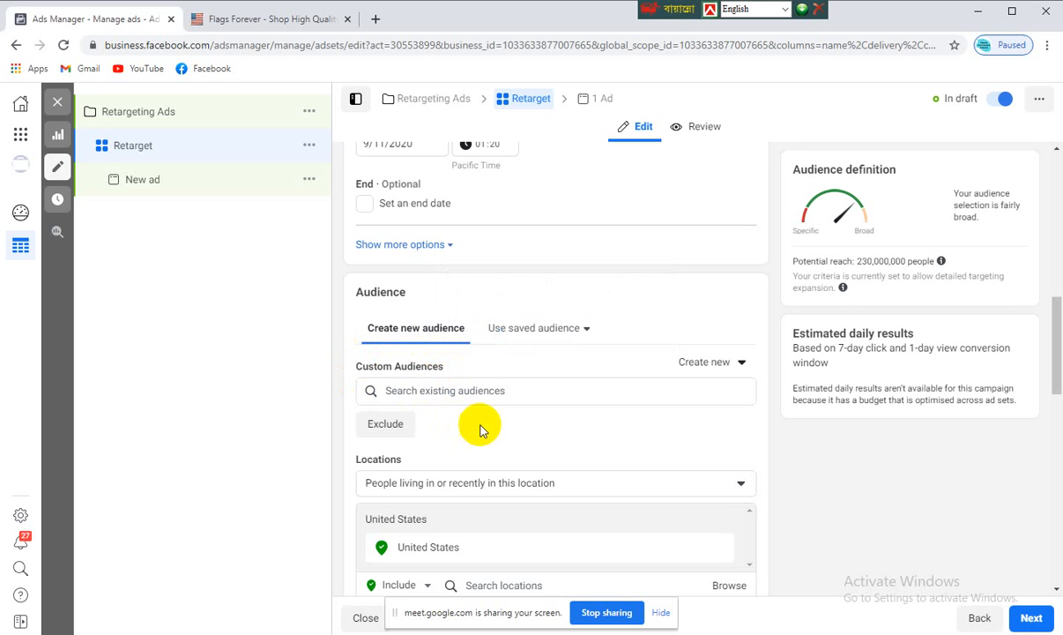
Switch to the Word document and highlight the "Custom Audience" line
key("alt+Tab")
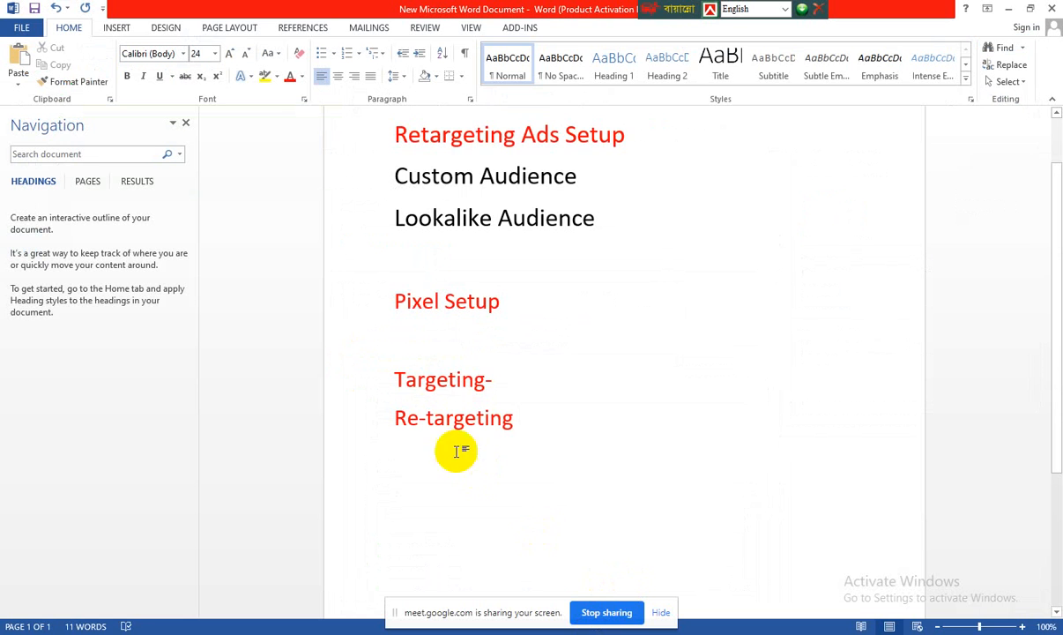
left_click_drag(583, 247, 402, 259)
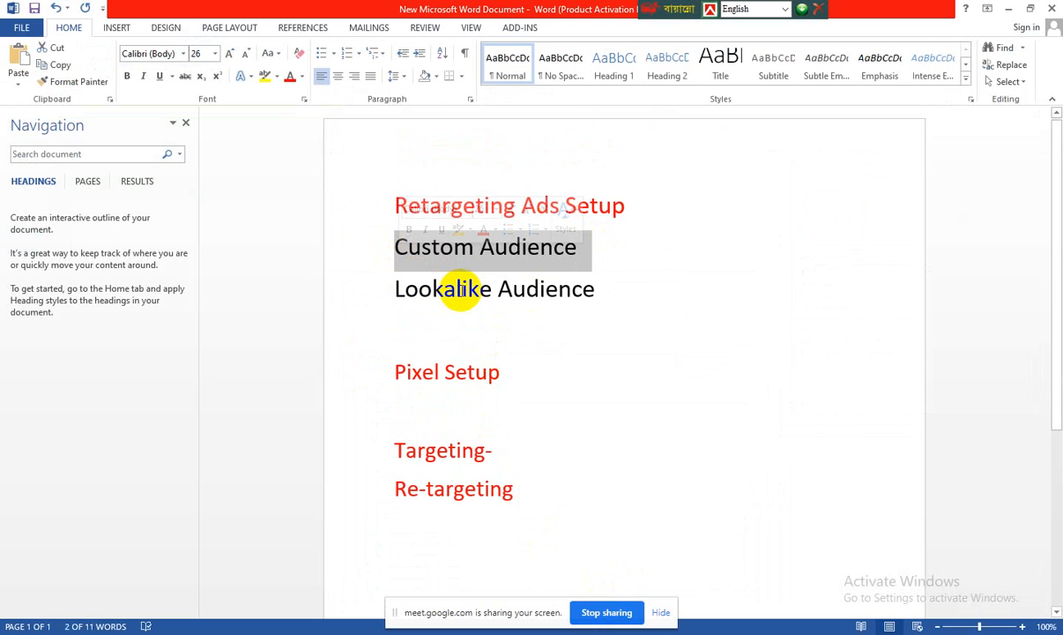
Highlight the "Custom Audience" line and the "Lookalike Audience" line in the outline
left_click_drag(584, 247, 381, 248)
left_click(605, 290)
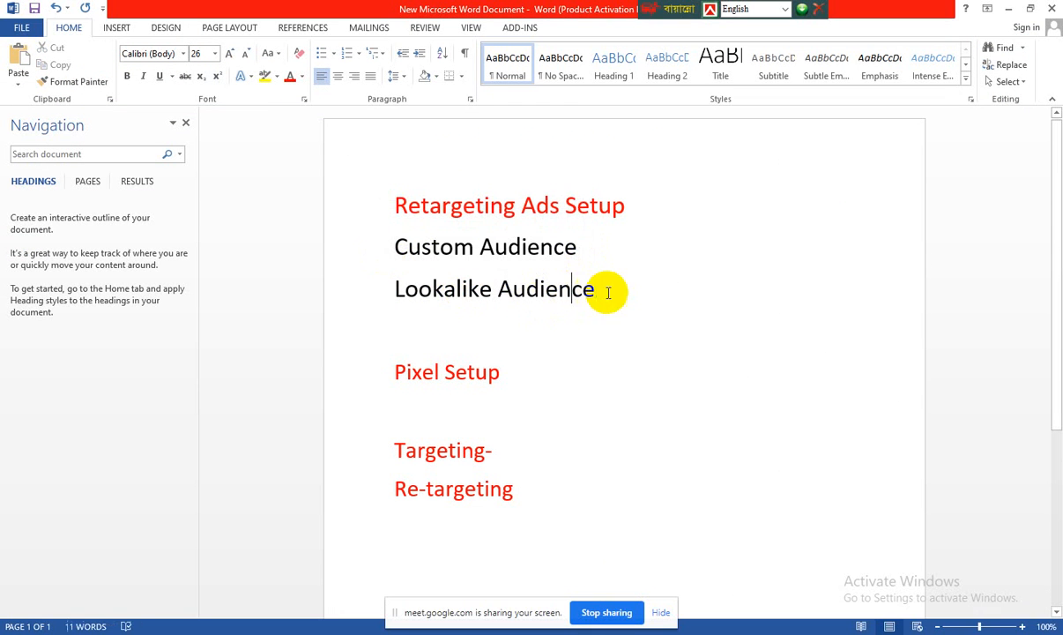
left_click_drag(605, 290, 390, 290)
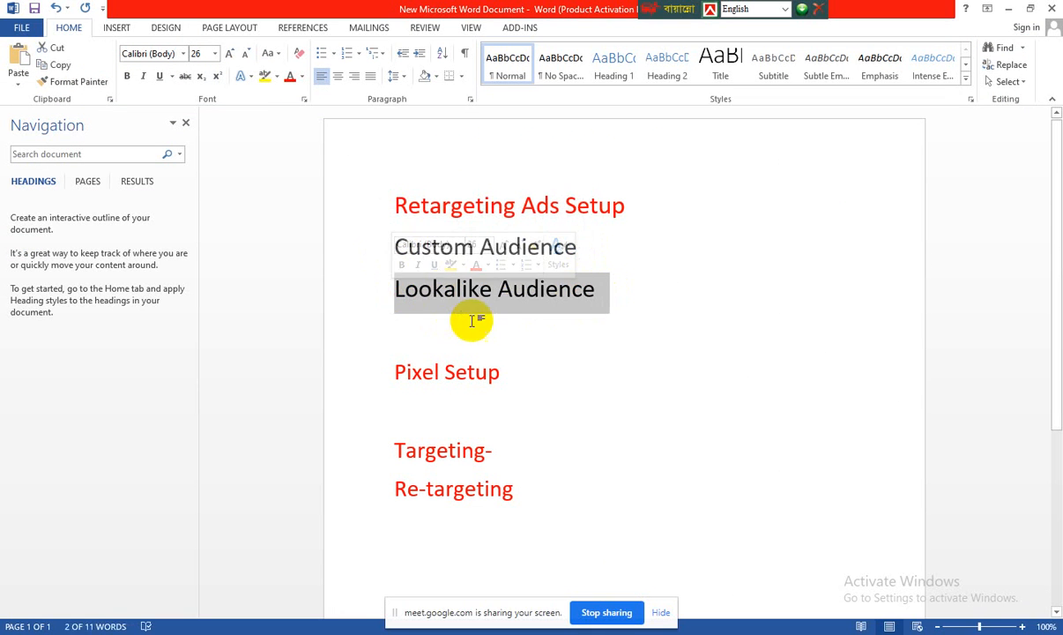
left_click(493, 295)
left_click_drag(600, 294, 384, 307)
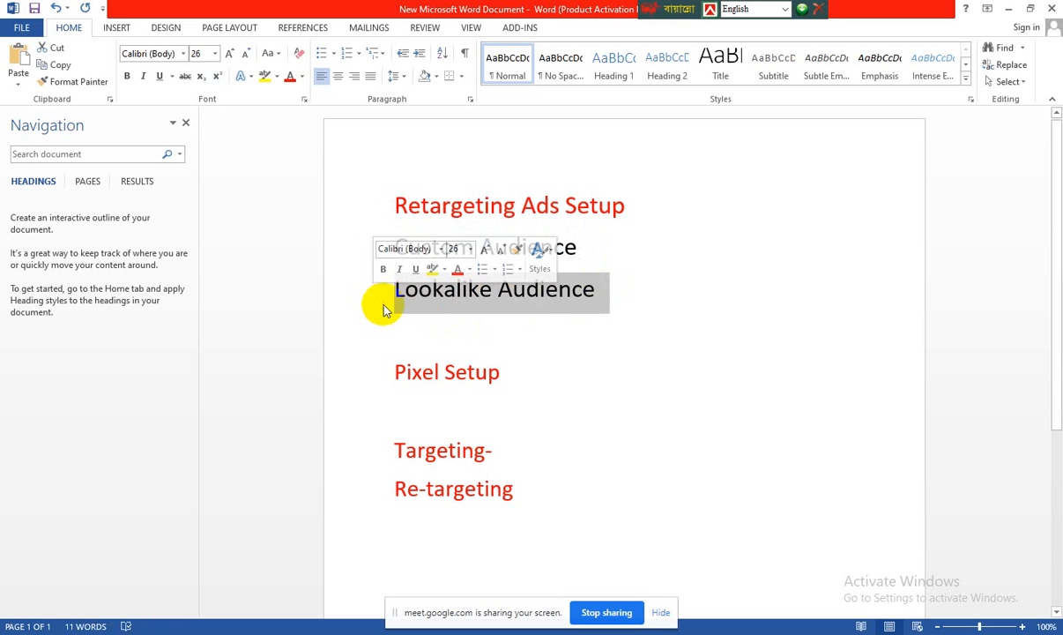
left_click(455, 295)
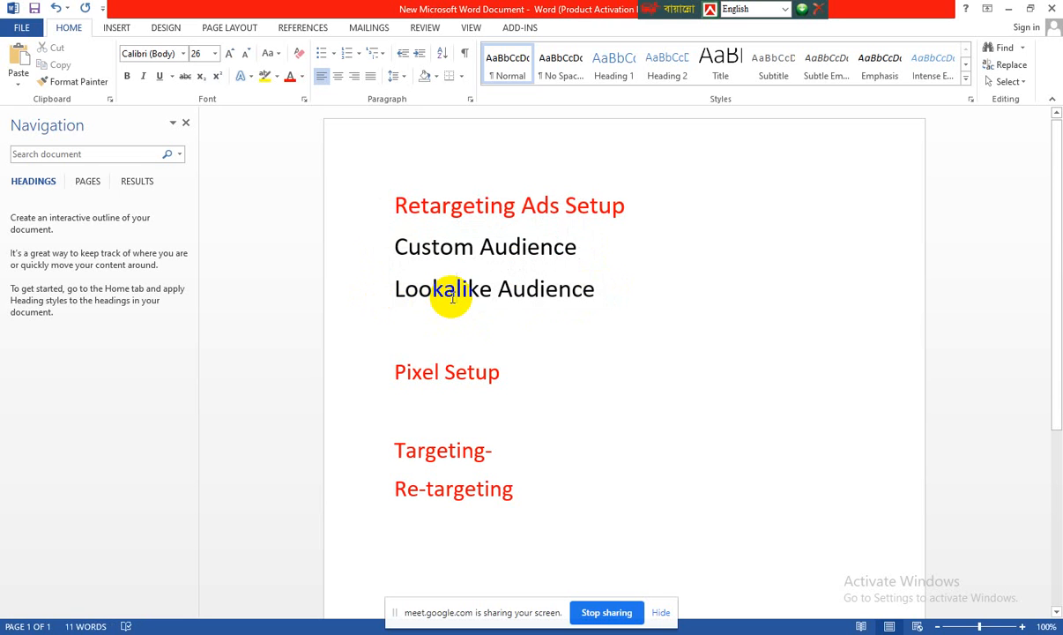
Point out the term "Lookalike" in the "Lookalike Audience" line by highlighting it repeatedly, ending with nothing selected
left_click_drag(452, 297, 484, 298)
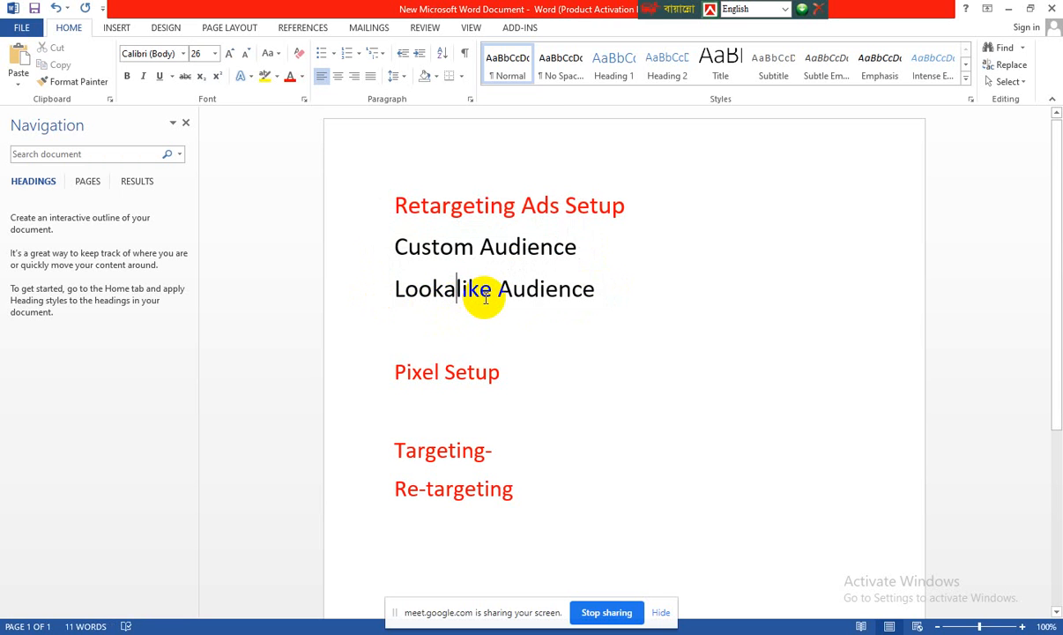
left_click_drag(487, 298, 411, 315)
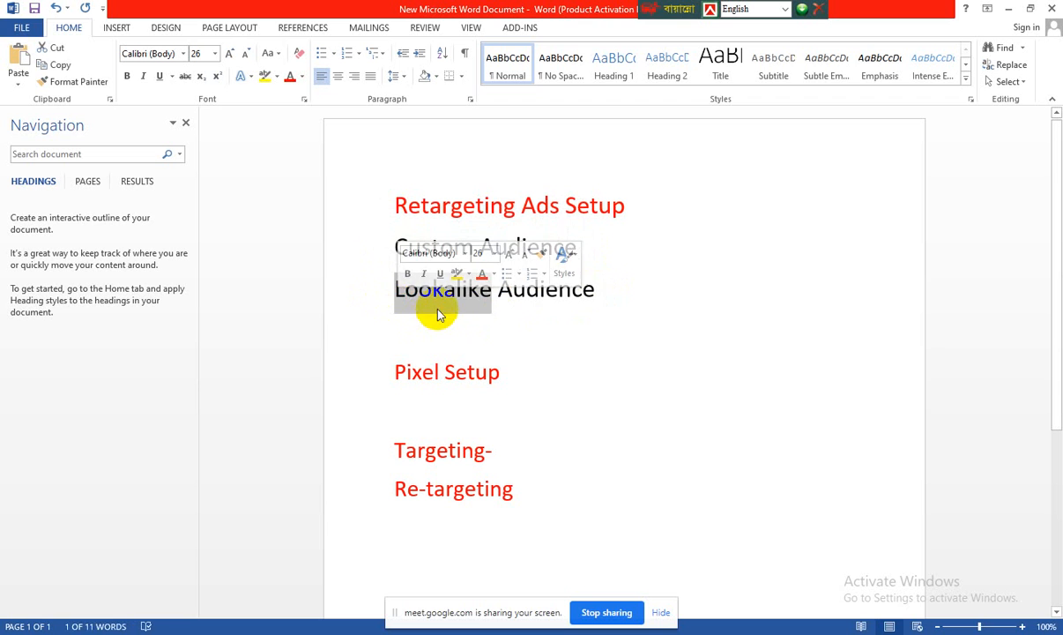
left_click(433, 291)
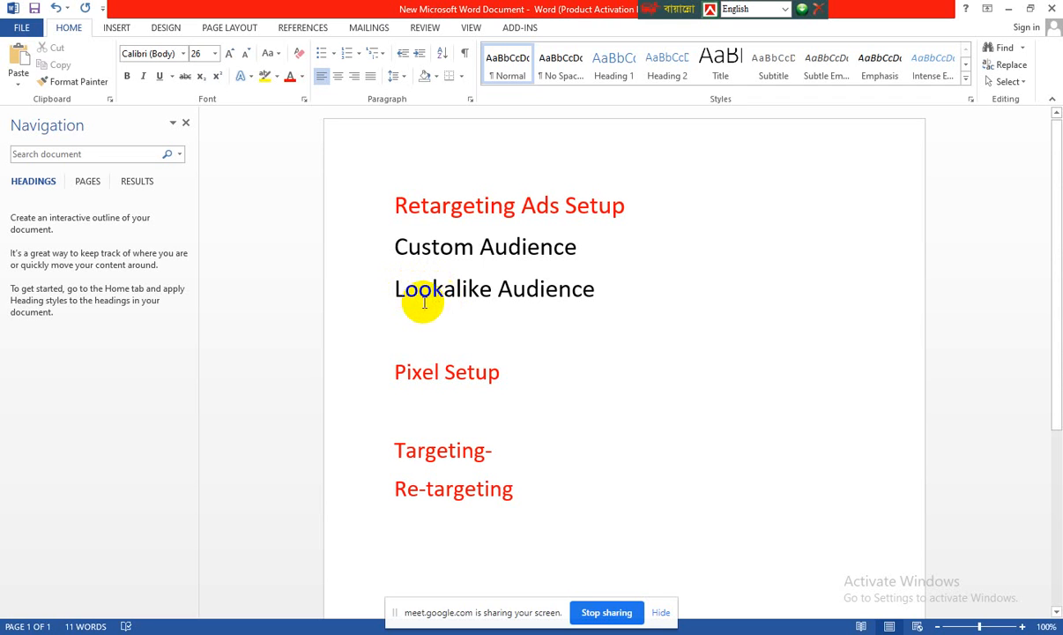
left_click_drag(393, 291, 570, 300)
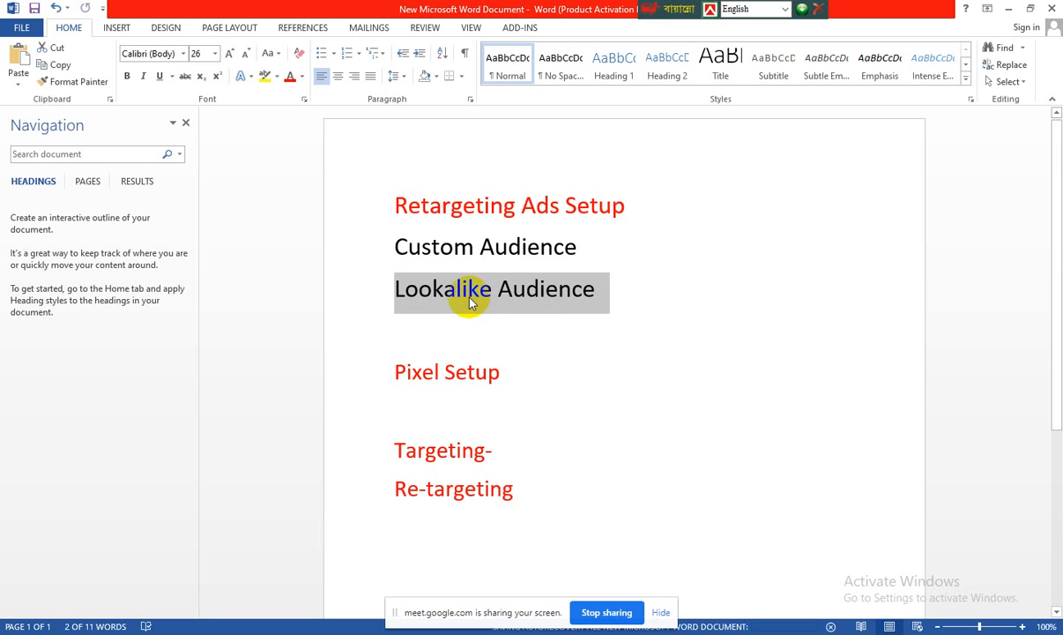
left_click(426, 304)
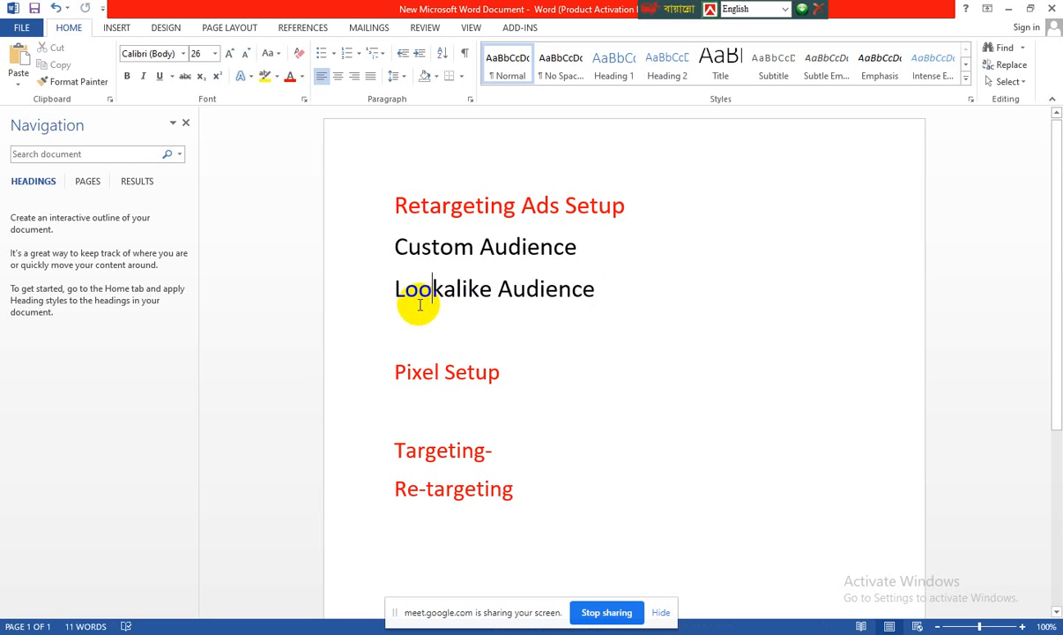
left_click_drag(397, 290, 490, 287)
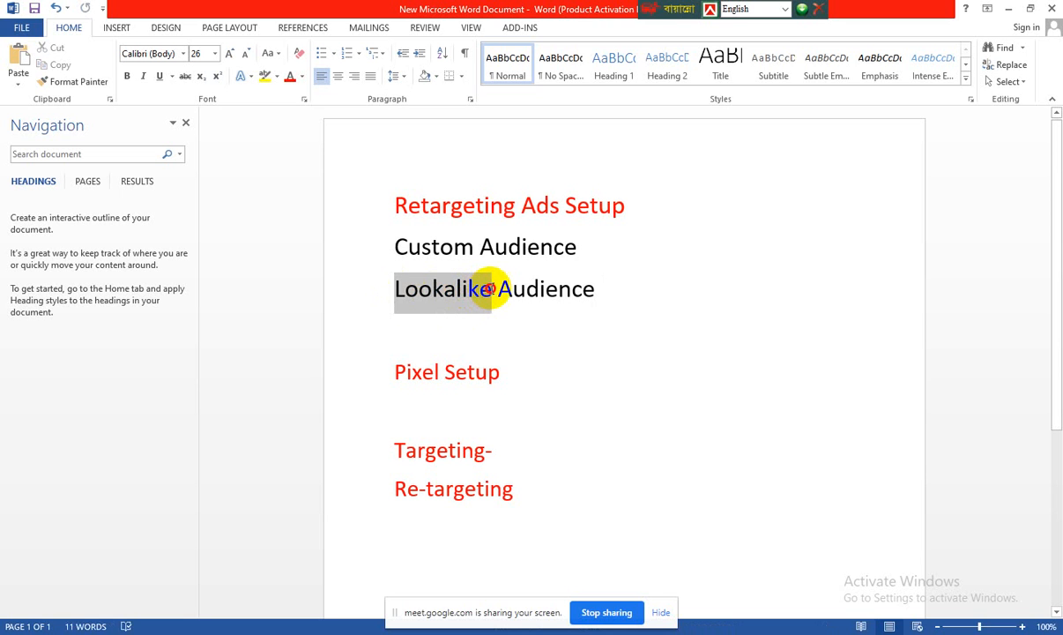
left_click(393, 291)
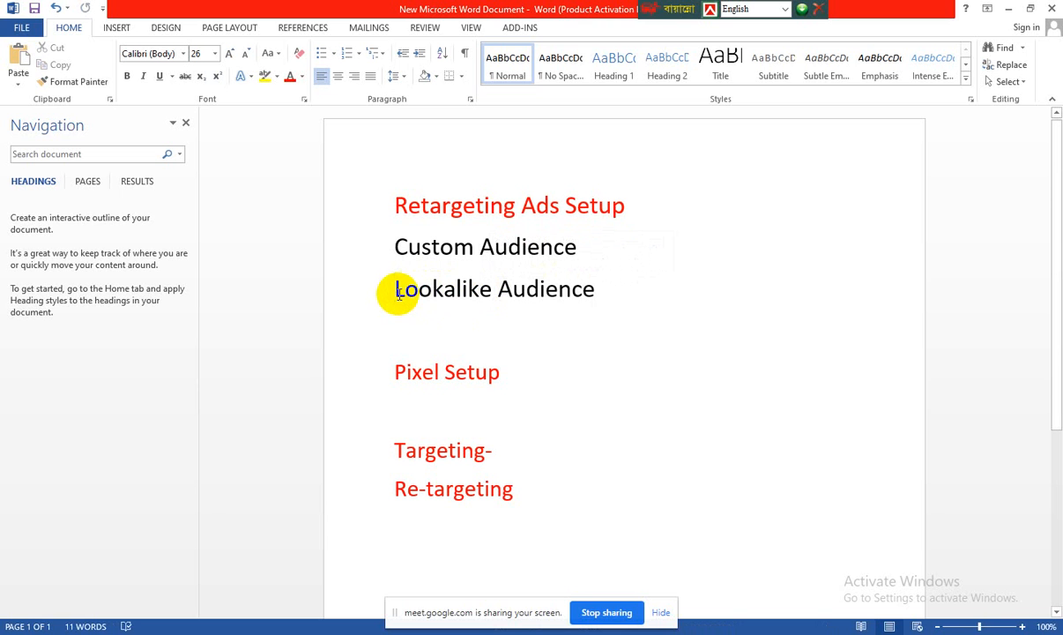
left_click_drag(393, 291, 486, 289)
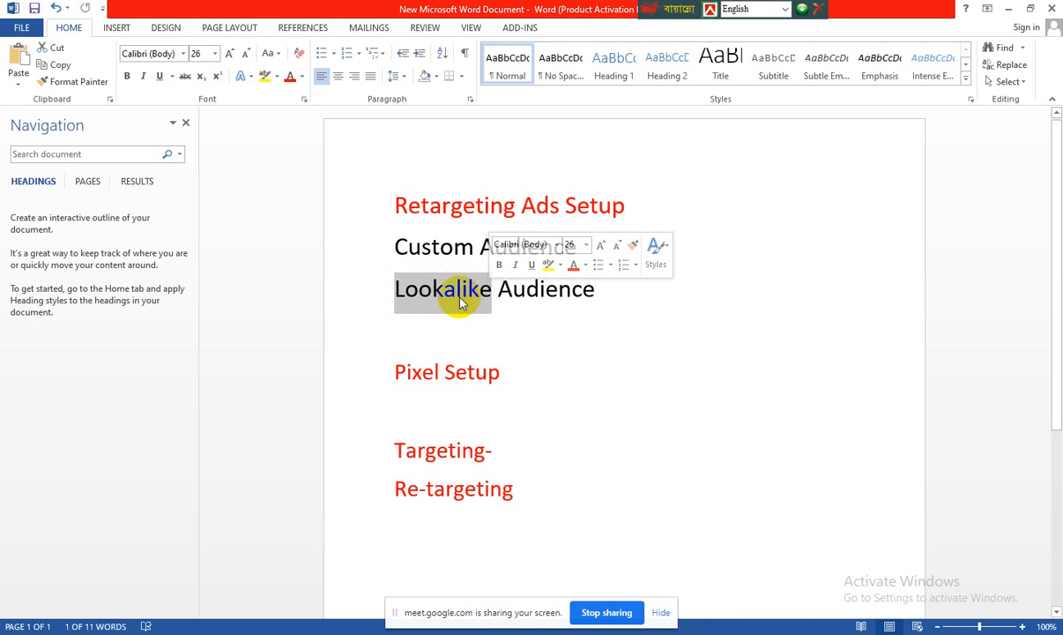
left_click(420, 291)
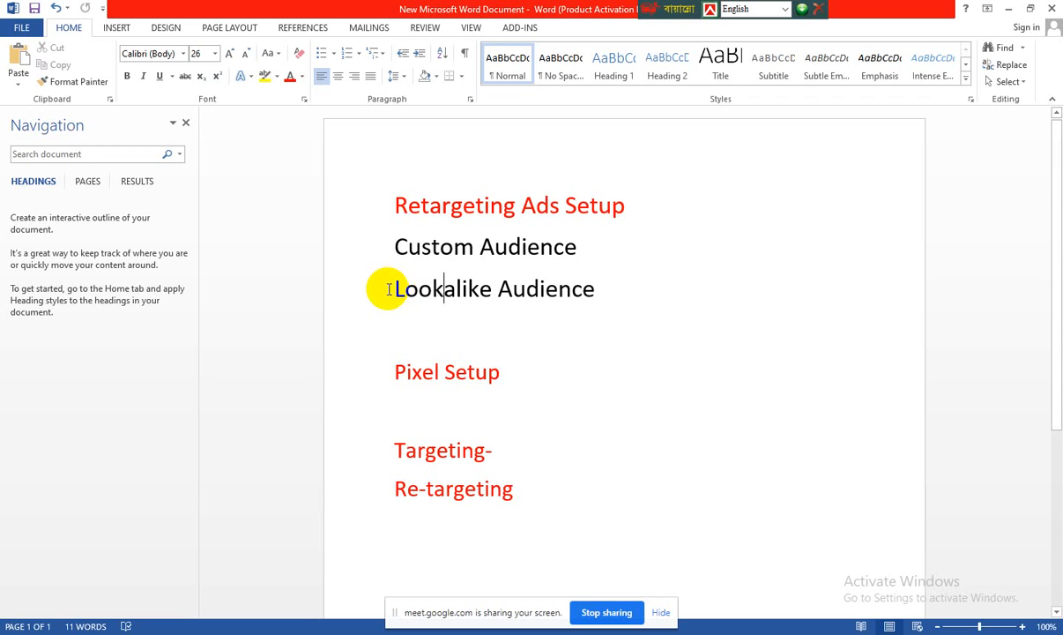
left_click_drag(385, 289, 497, 292)
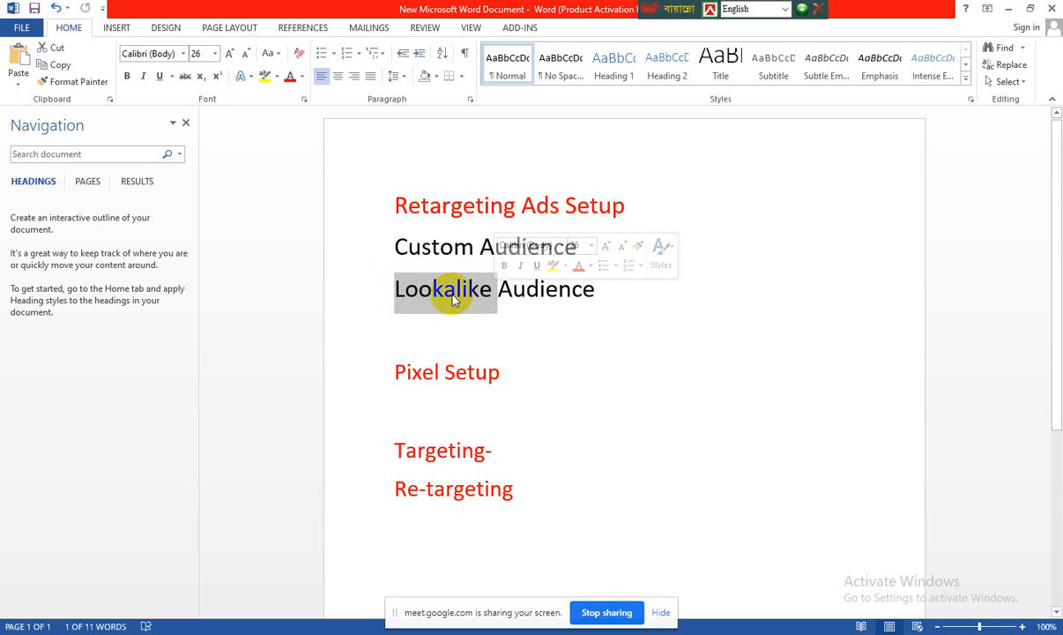
left_click(436, 293)
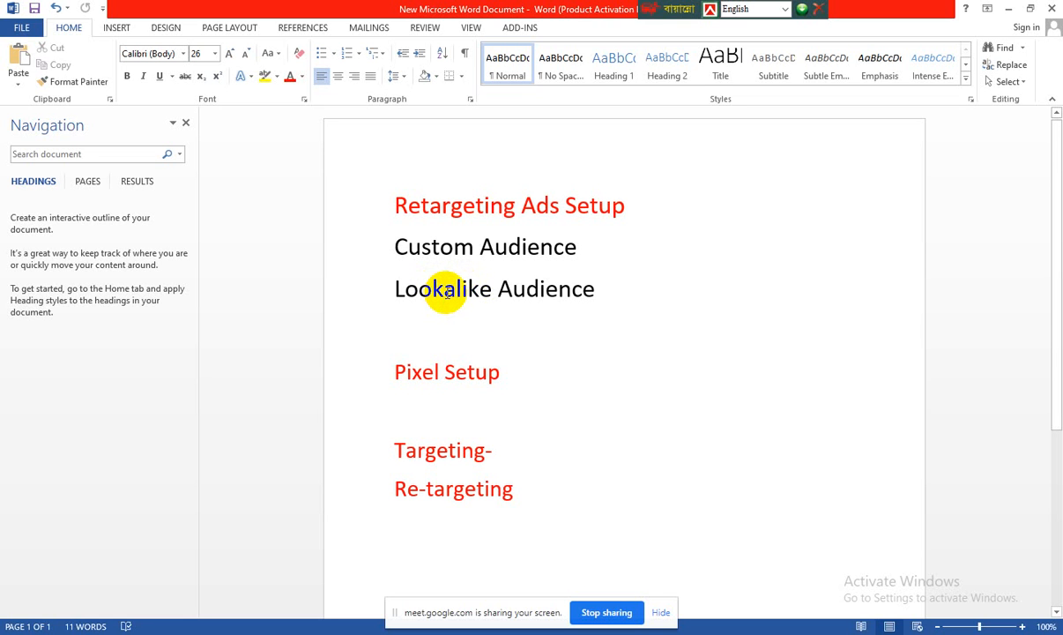
left_click(450, 290)
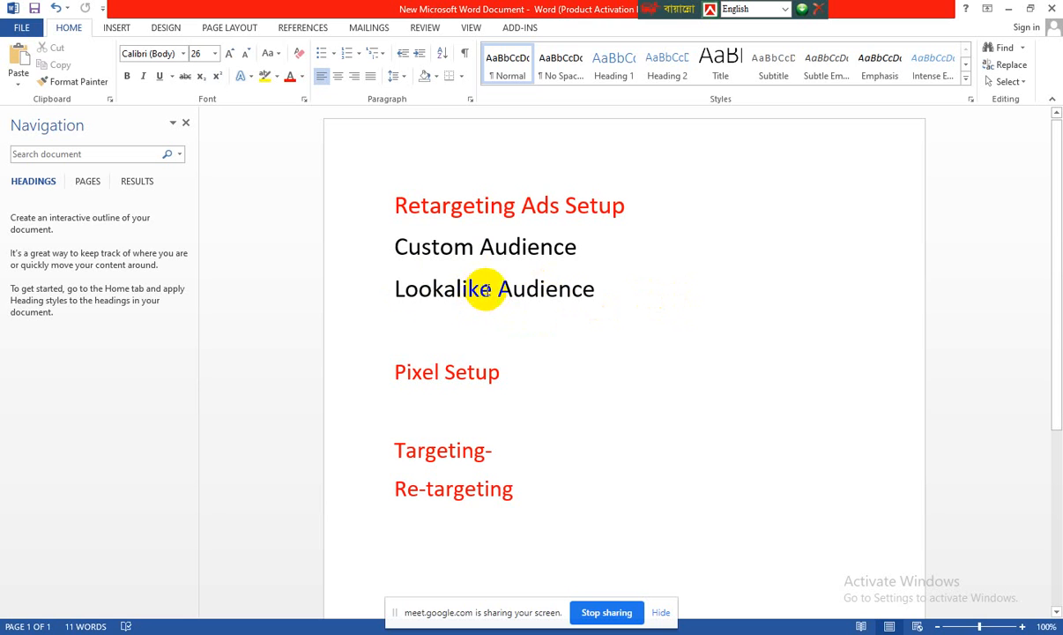
left_click_drag(490, 291, 401, 294)
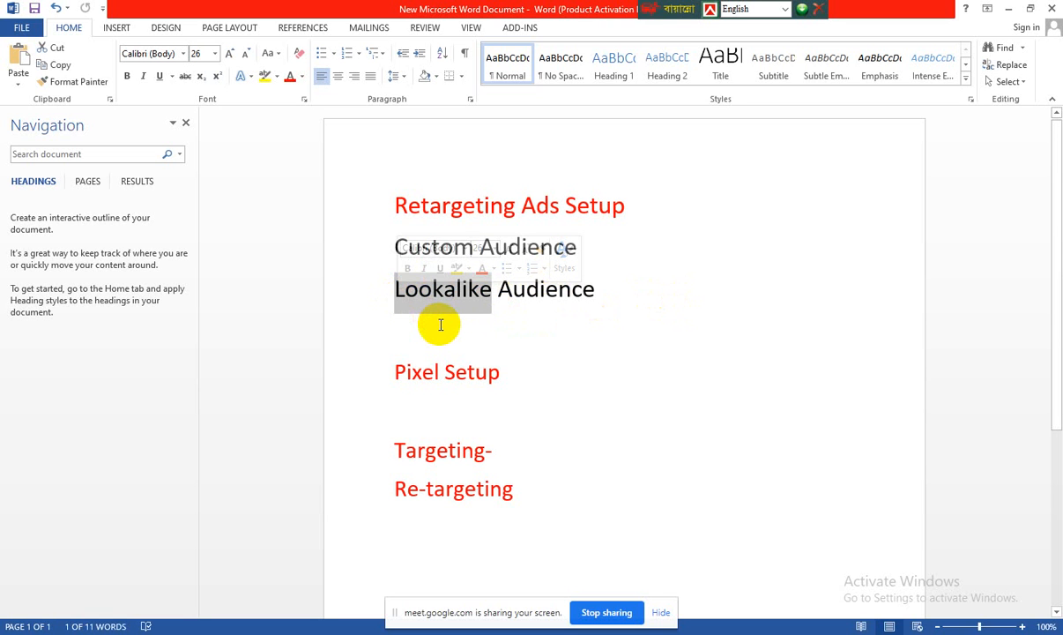
left_click(446, 301)
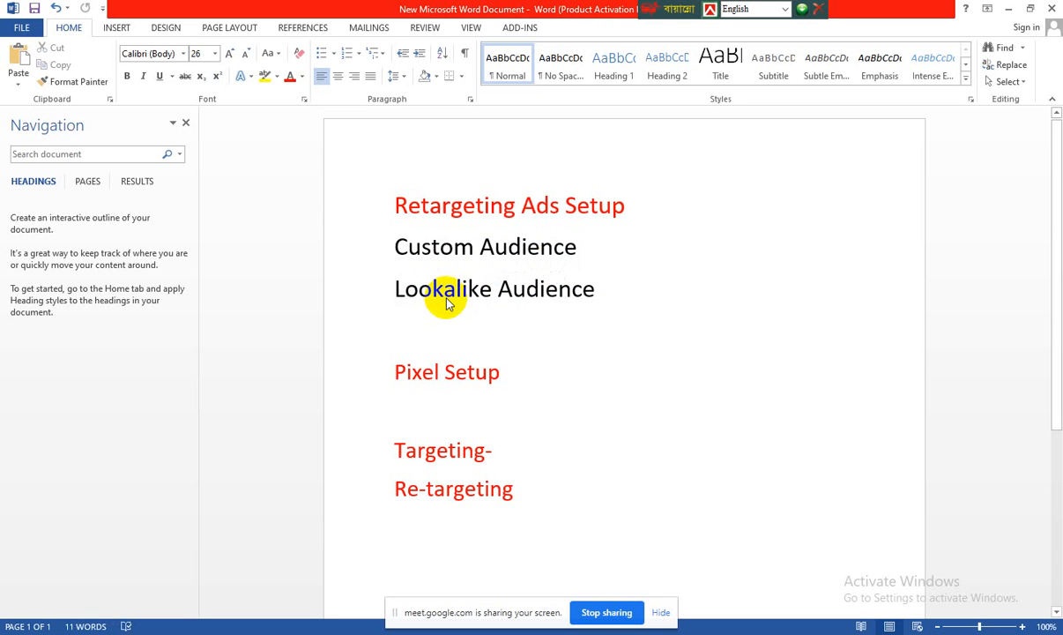
left_click_drag(394, 295, 487, 294)
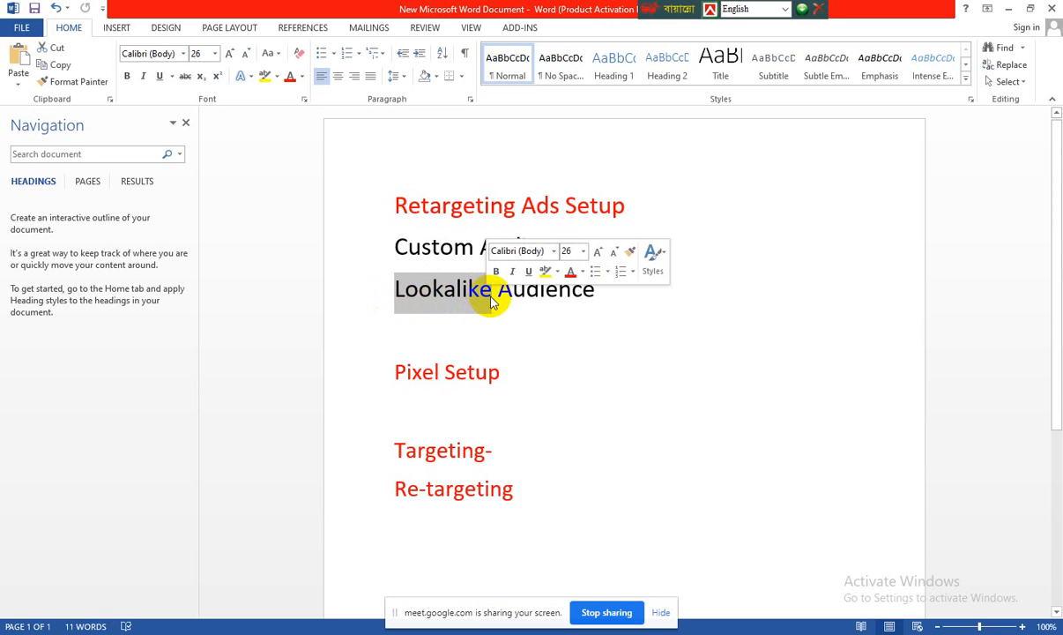
left_click(398, 296)
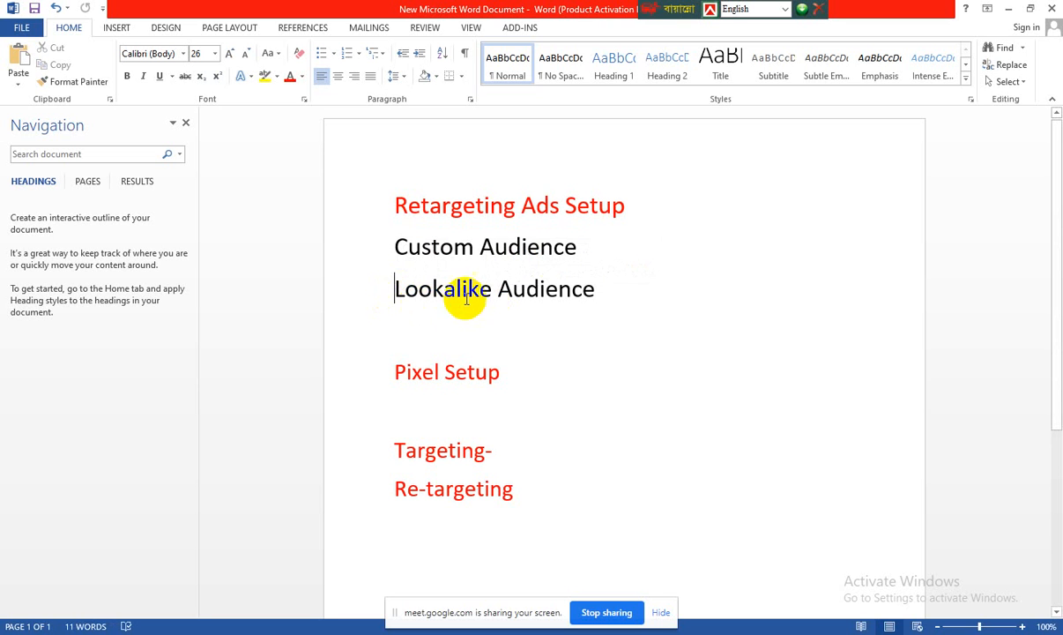
left_click_drag(480, 288, 393, 293)
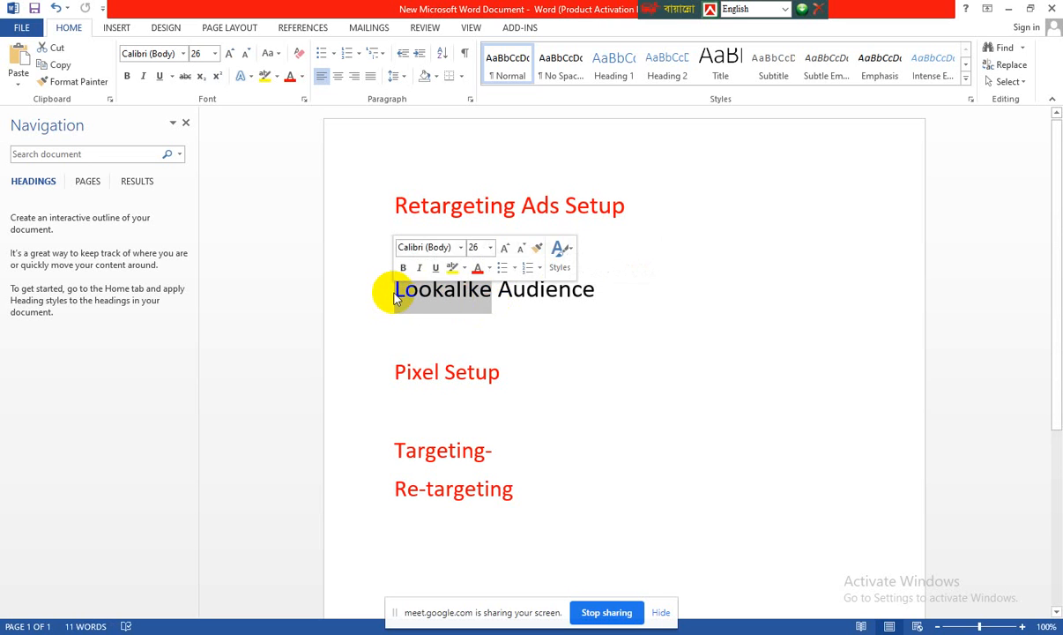
left_click(450, 304)
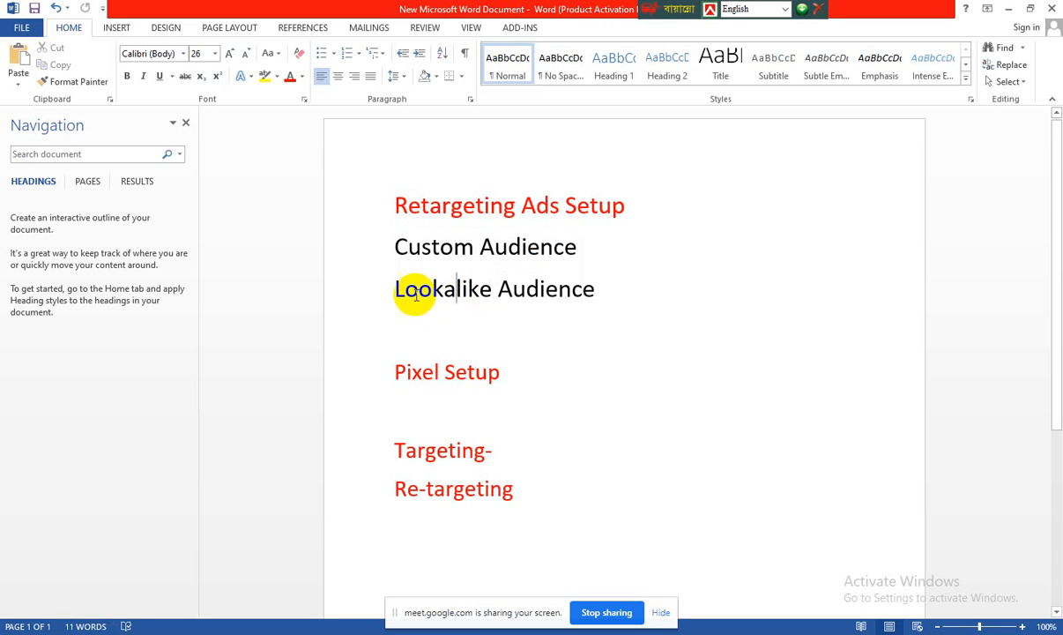
left_click_drag(393, 292, 484, 287)
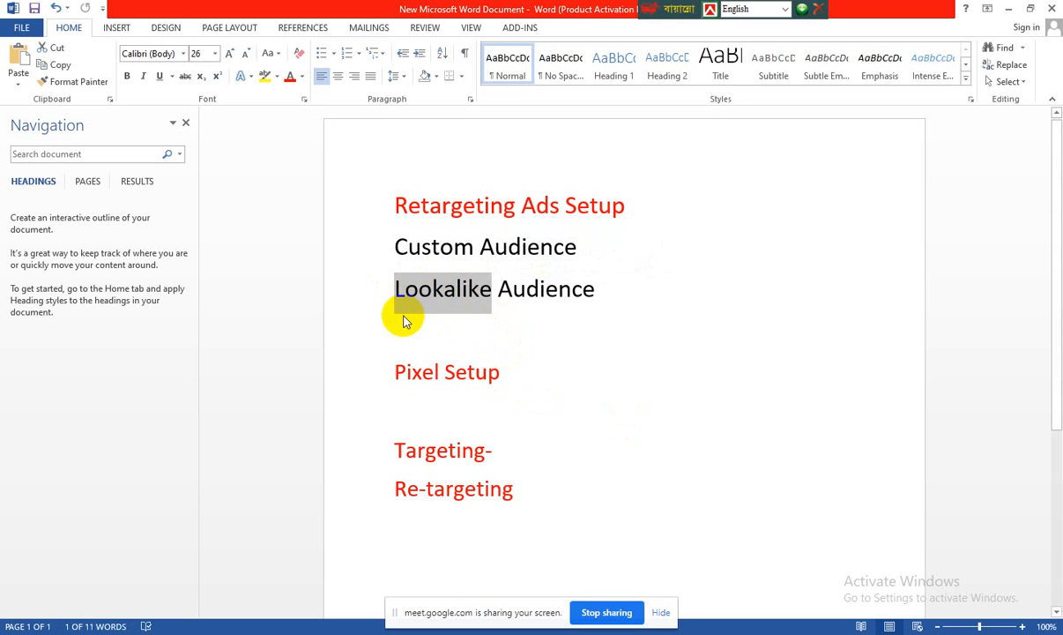
left_click(432, 295)
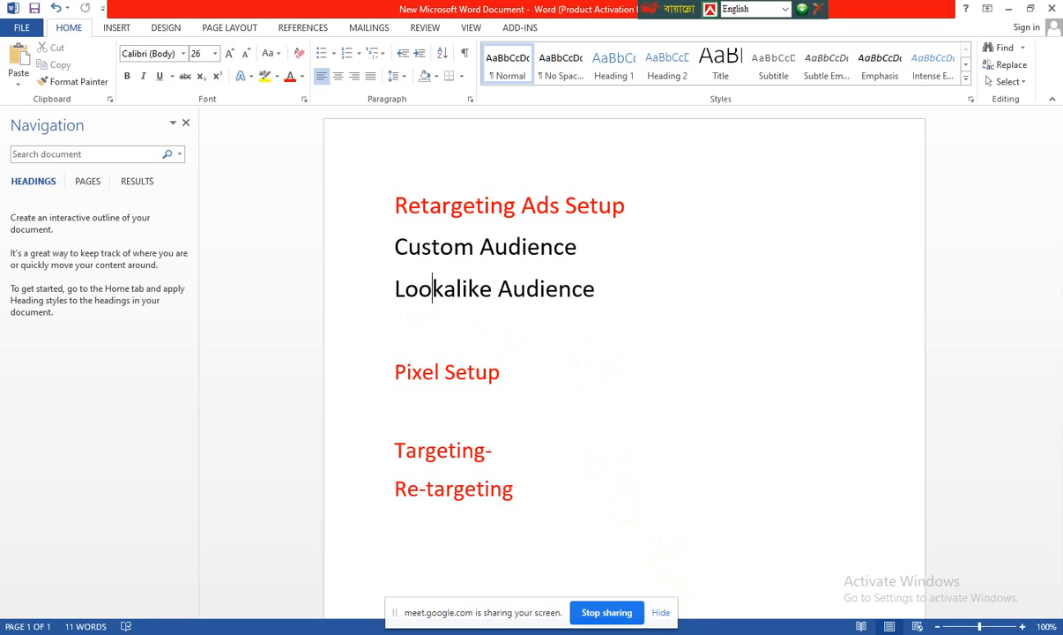
Switch to Ads Manager and review the Retarget ad set's Audience section, from custom audiences down to detailed targeting
key("alt+Tab")
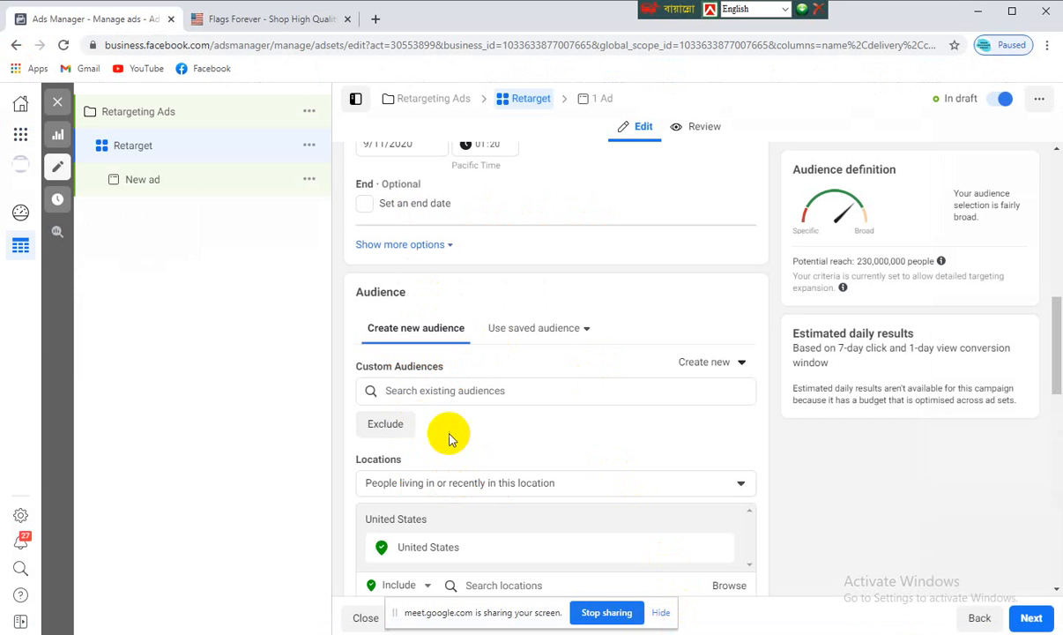
scroll(455, 428, "down", 1)
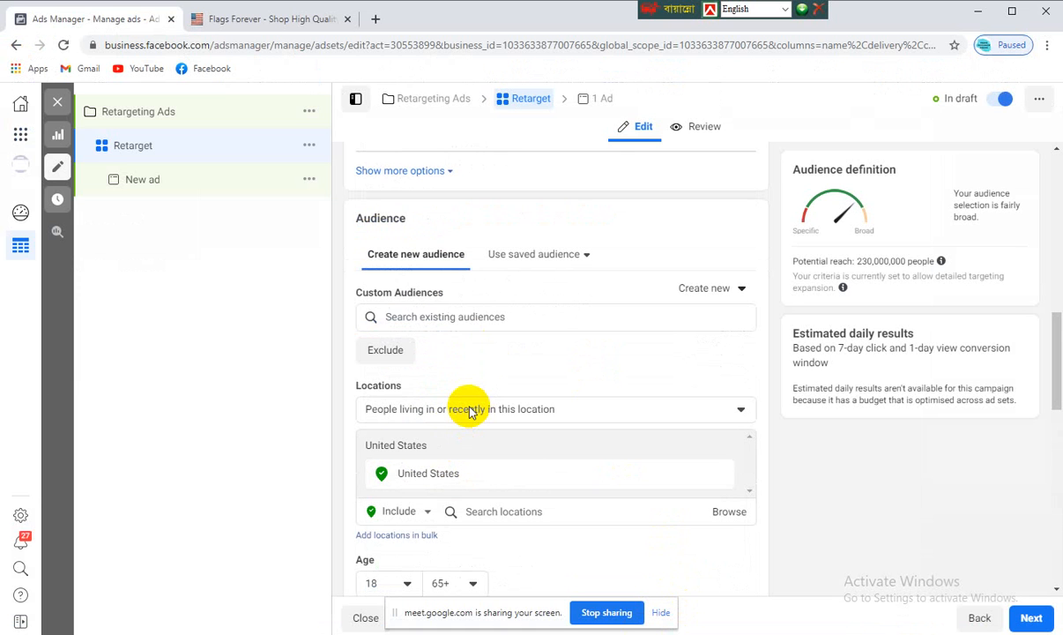
mouse_move(464, 269)
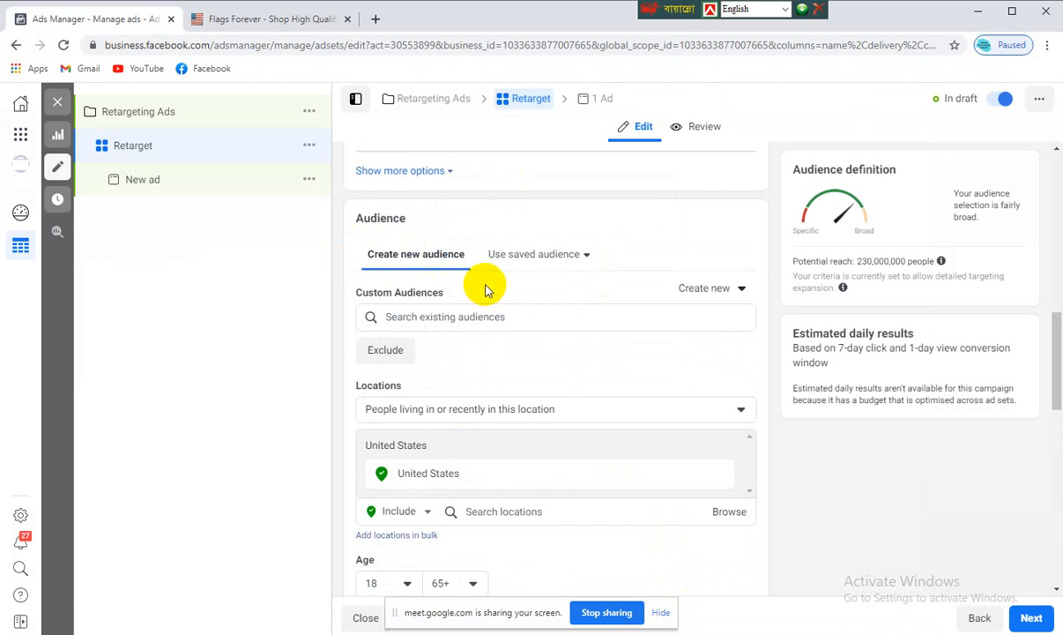
left_click_drag(332, 212, 408, 226)
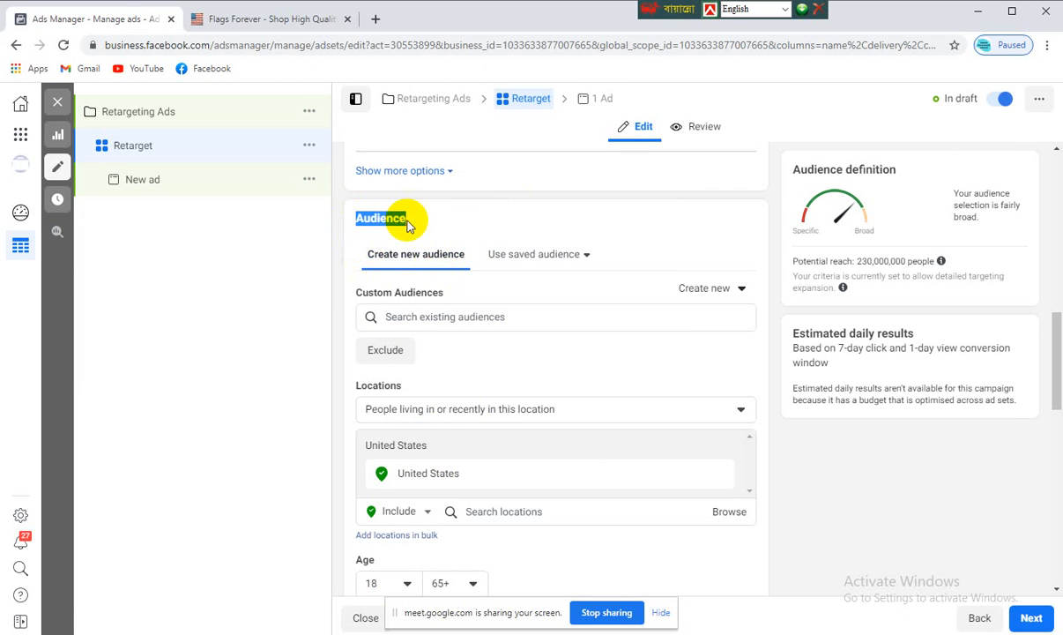
scroll(404, 351, "down", 5)
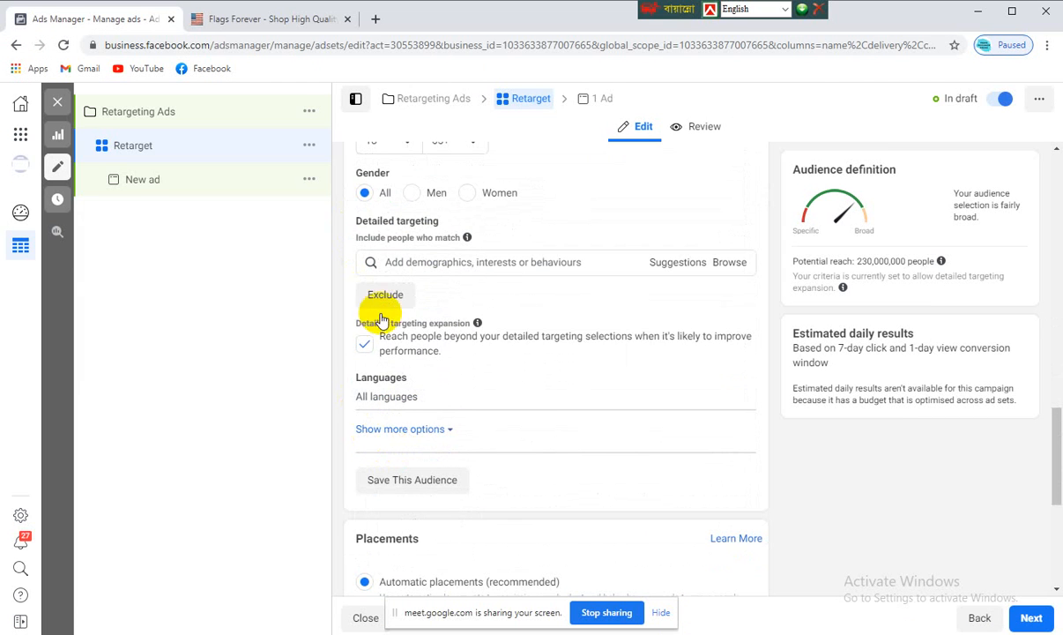
mouse_move(353, 222)
left_mouse_down()
mouse_move(441, 219)
mouse_move(345, 223)
mouse_move(340, 213)
mouse_move(356, 223)
left_mouse_up()
scroll(360, 230, "up", 2)
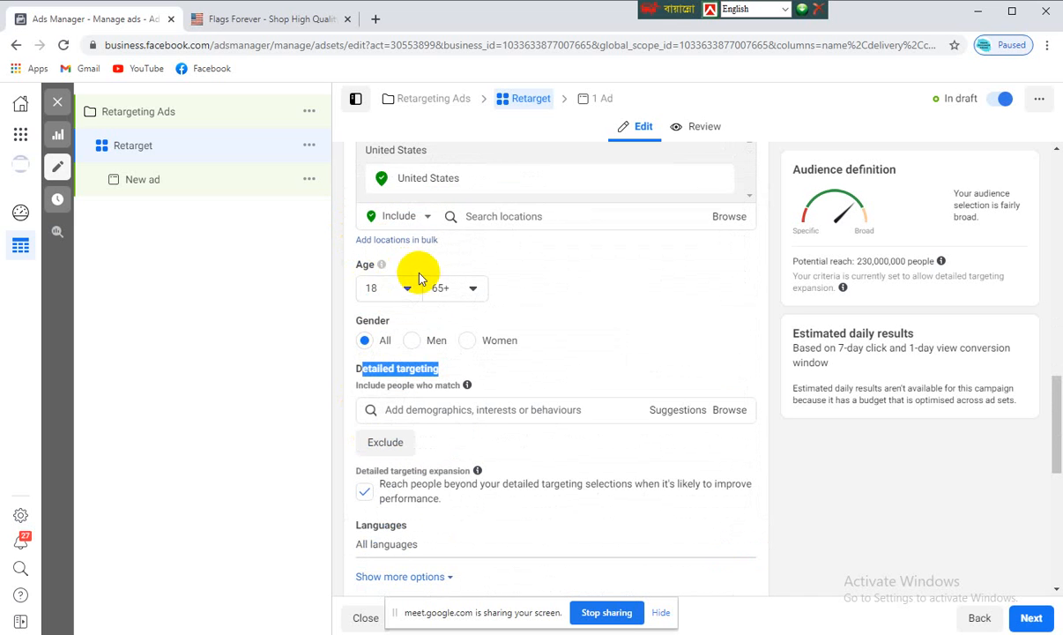
left_click(350, 371)
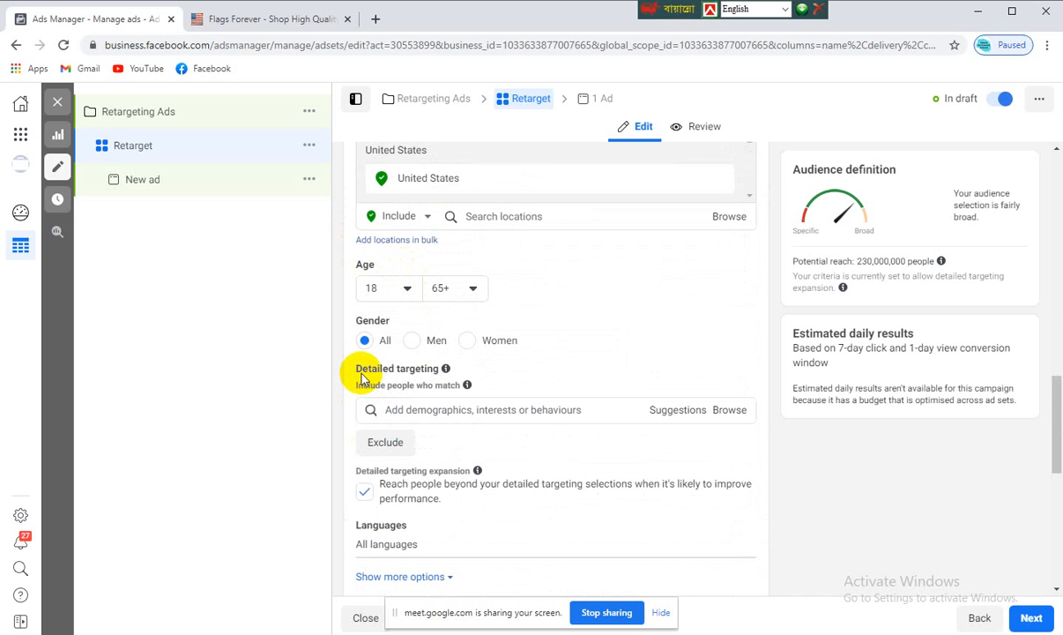
scroll(361, 379, "up", 4)
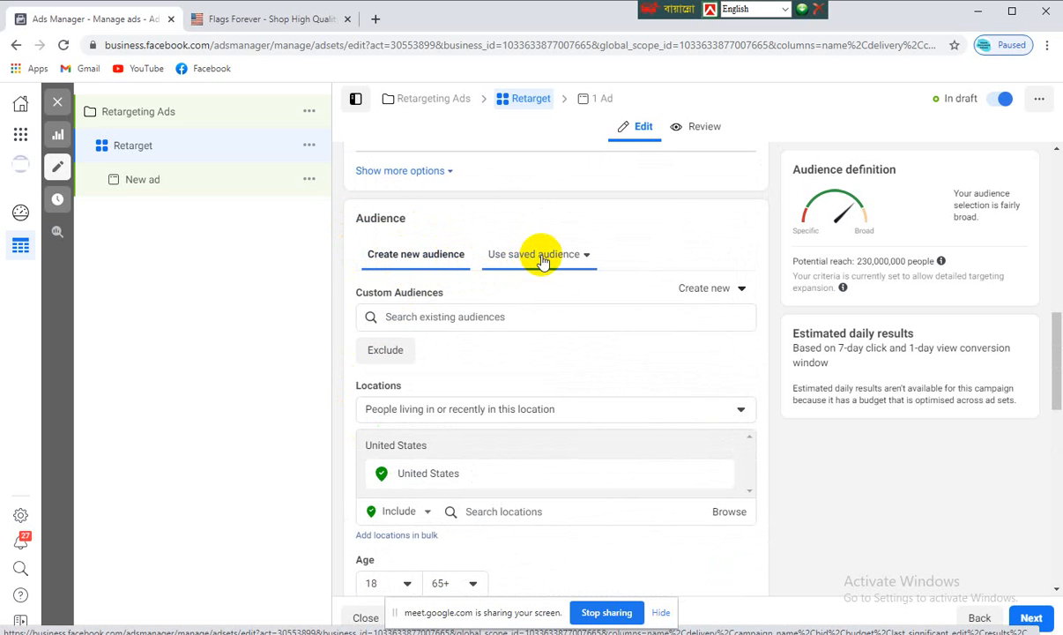
Look through the saved audiences, view the "Likes Campaign Photo Ad" audience's details, and close the list without choosing one
left_click(548, 256)
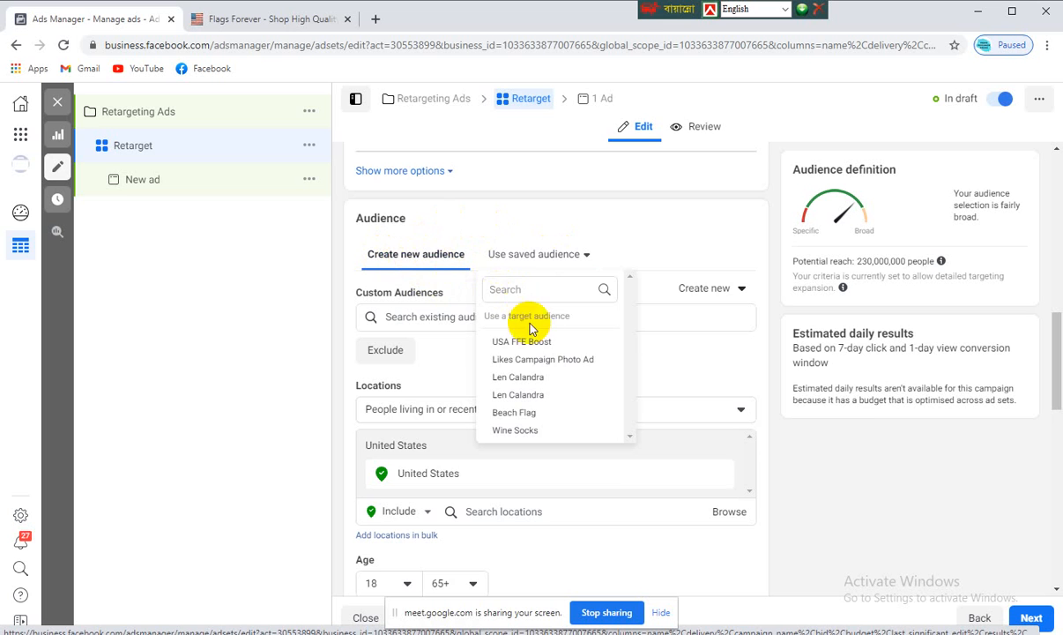
scroll(525, 375, "down", 1)
scroll(530, 361, "up", 1)
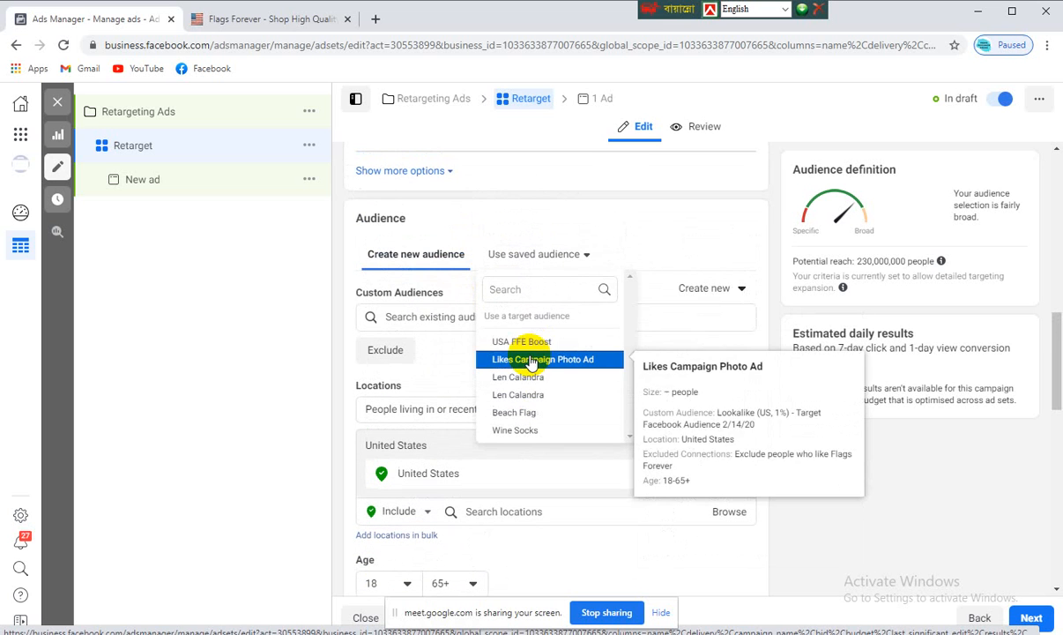
left_click(358, 266)
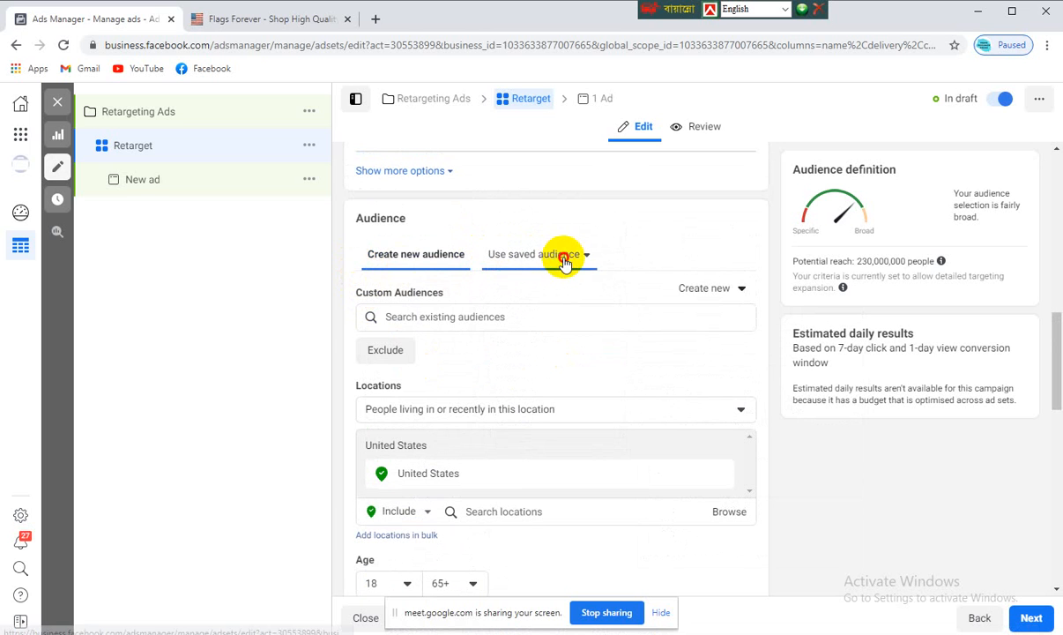
Check the saved audiences list and the options for creating a custom or lookalike audience, closing both without choosing anything
left_click(555, 254)
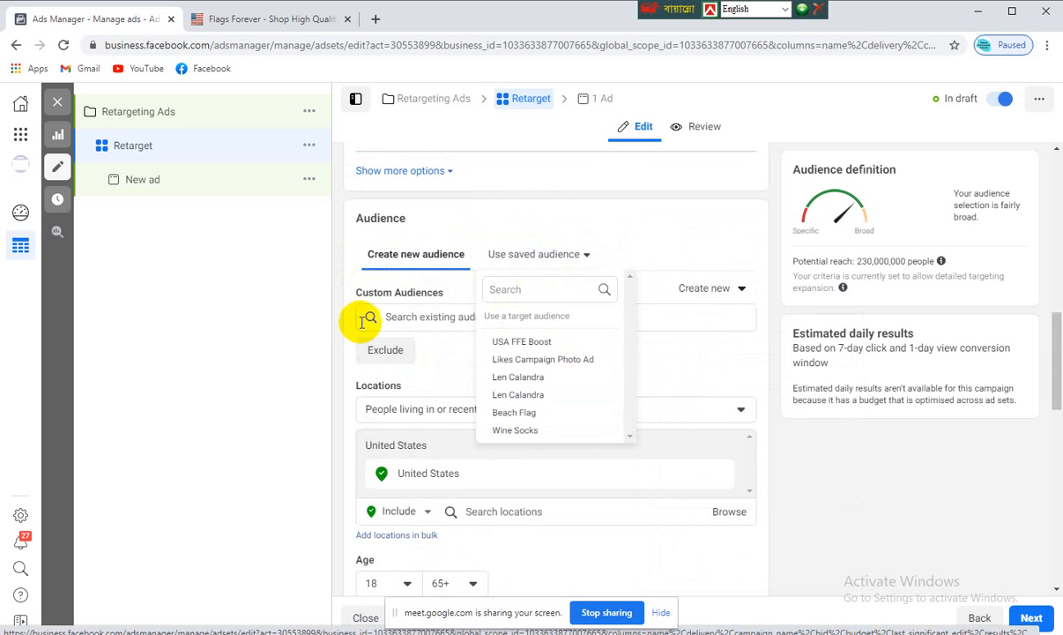
left_click(387, 272)
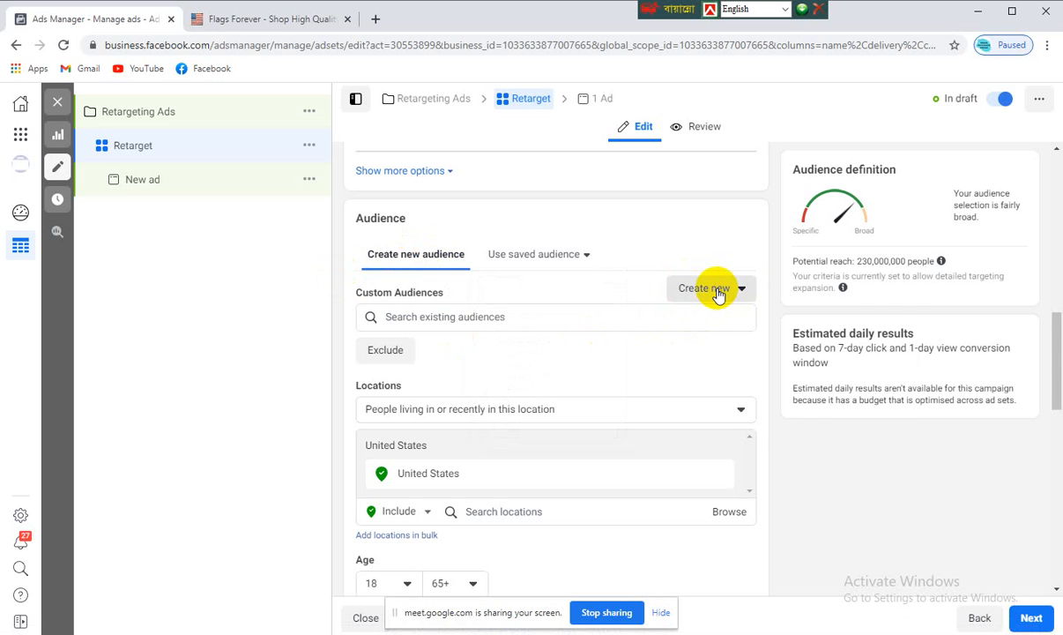
left_click(715, 292)
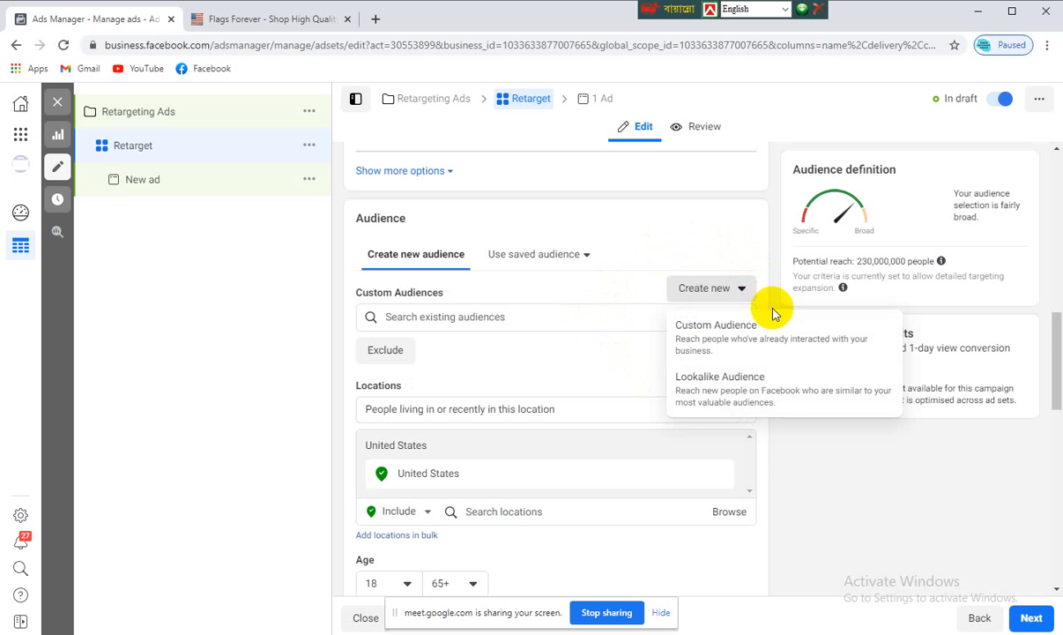
left_click(767, 279)
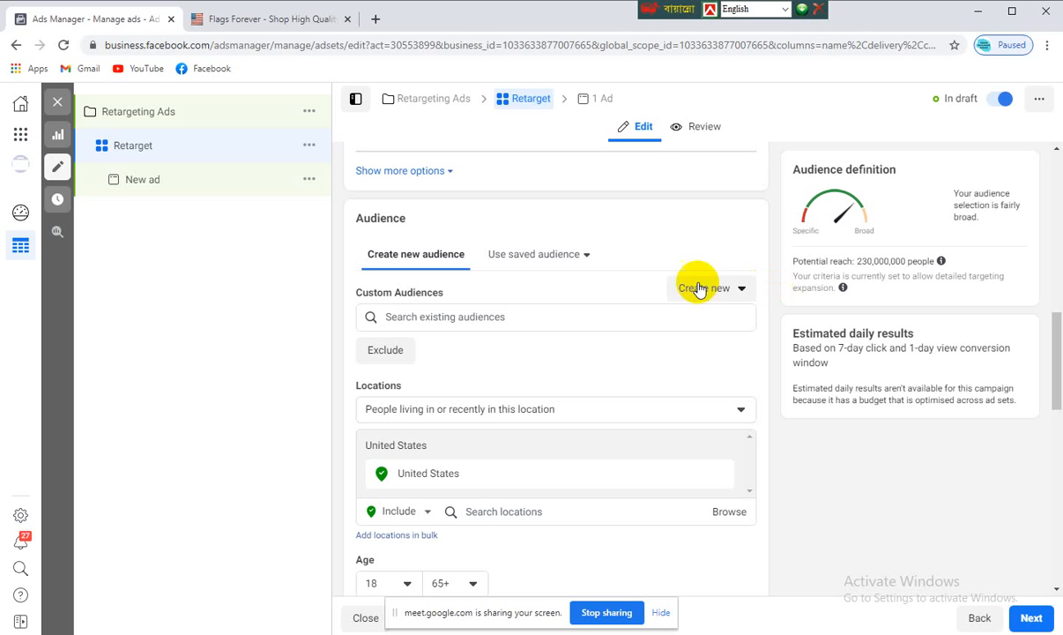
left_click(334, 232)
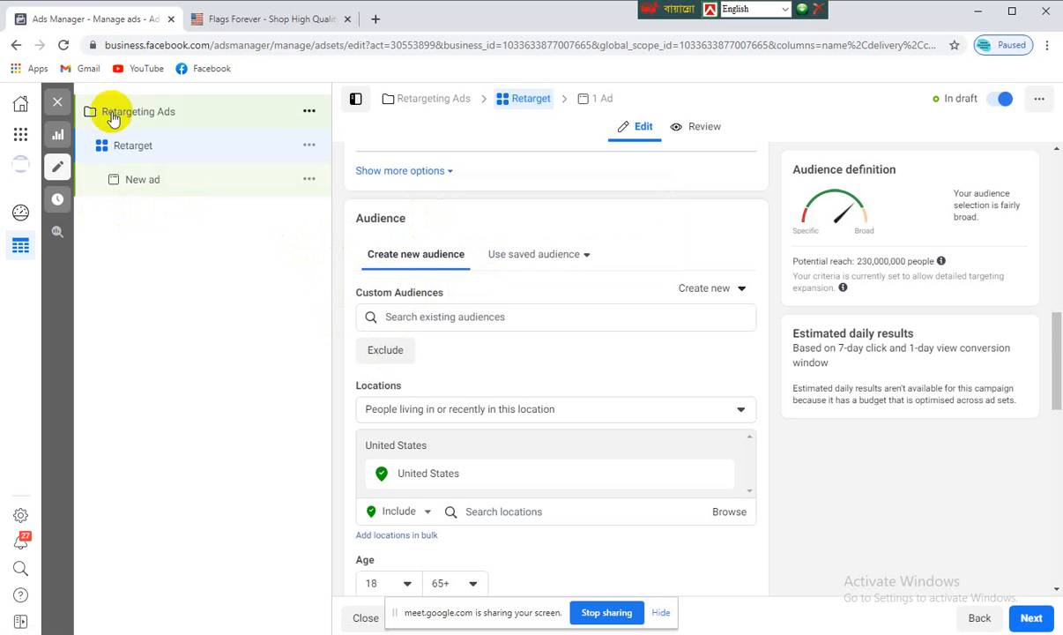
Open Events Manager in a new browser tab and switch to it
left_click(20, 135)
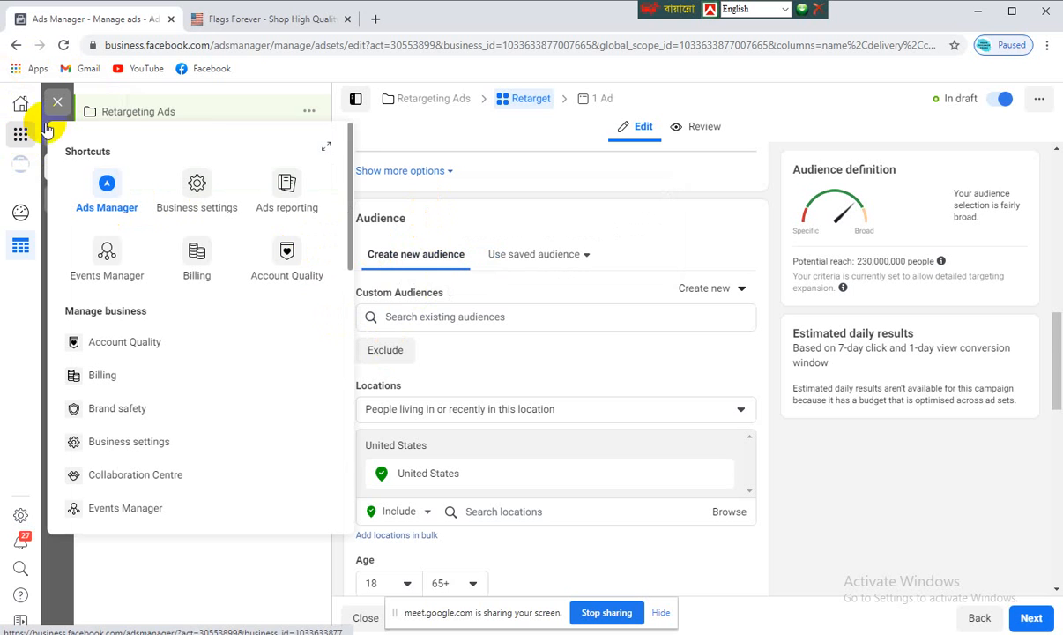
right_click(109, 281)
left_click(147, 291)
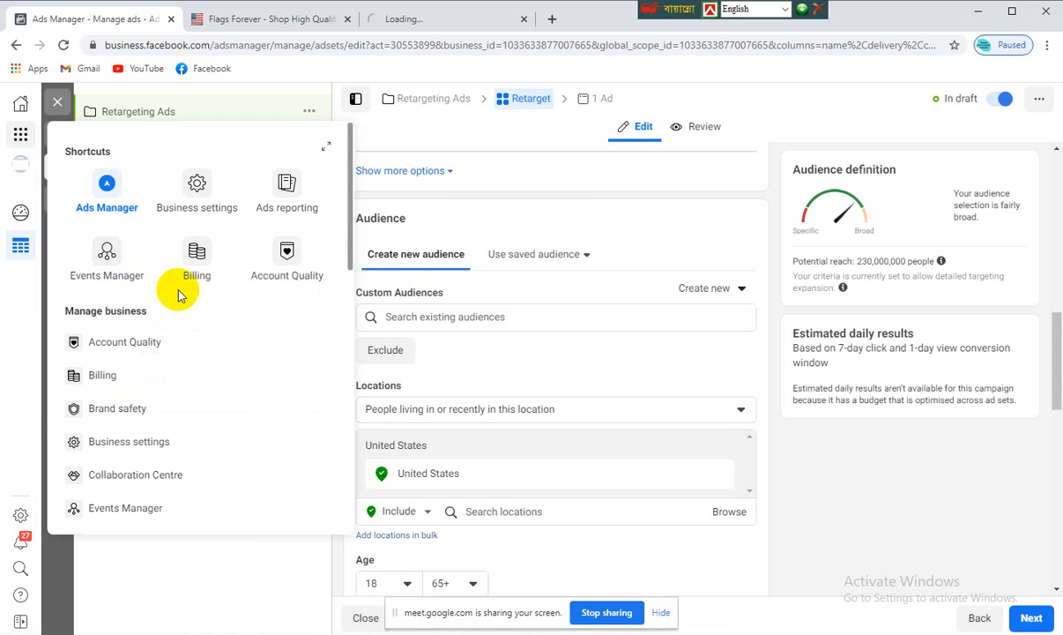
left_click(421, 24)
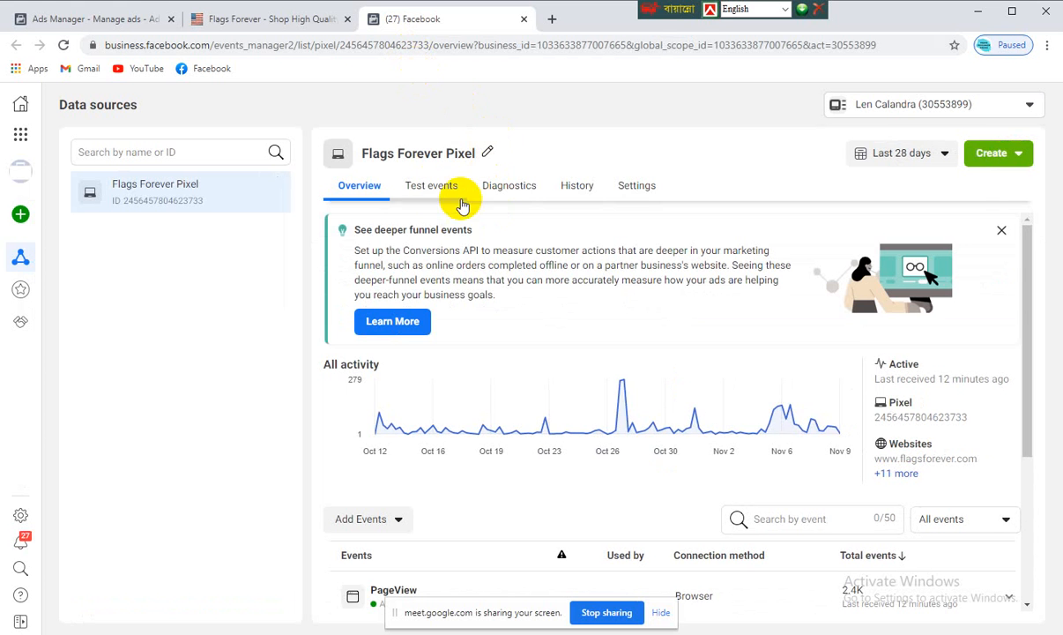
Examine the Flags Forever Pixel's events from PageView to Add payment info, glance at the flagsforever.com store, and hide the screen-sharing notice
scroll(401, 256, "down", 2)
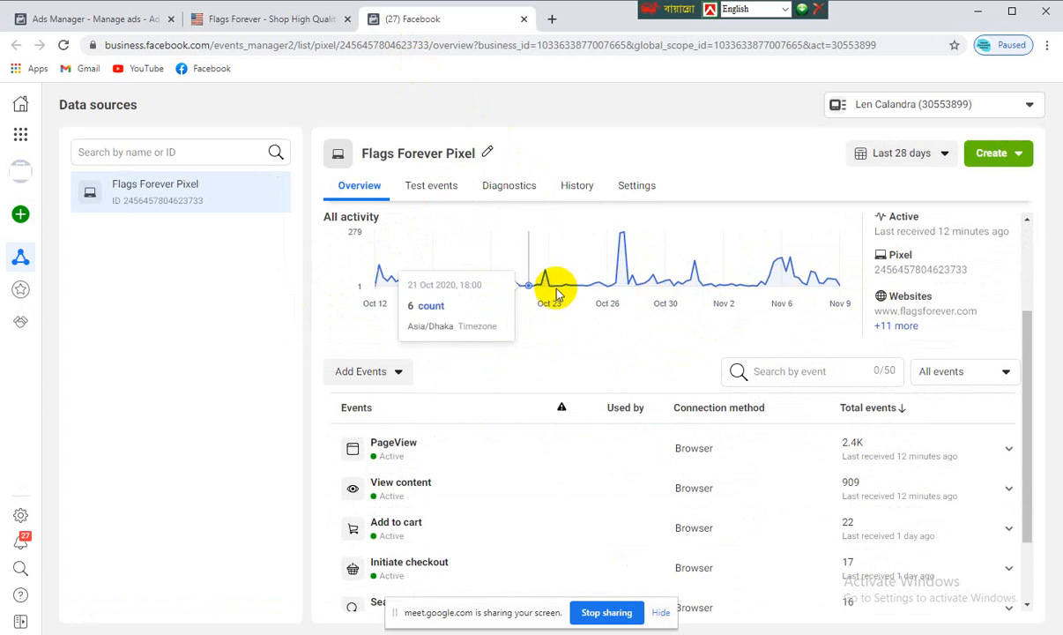
scroll(670, 284, "down", 2)
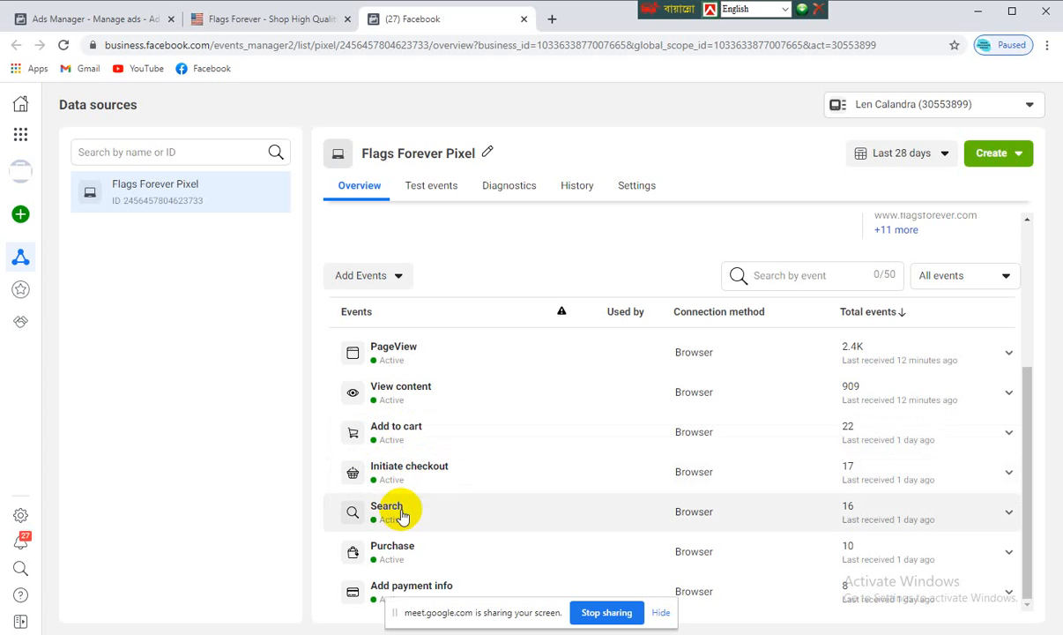
left_click(252, 21)
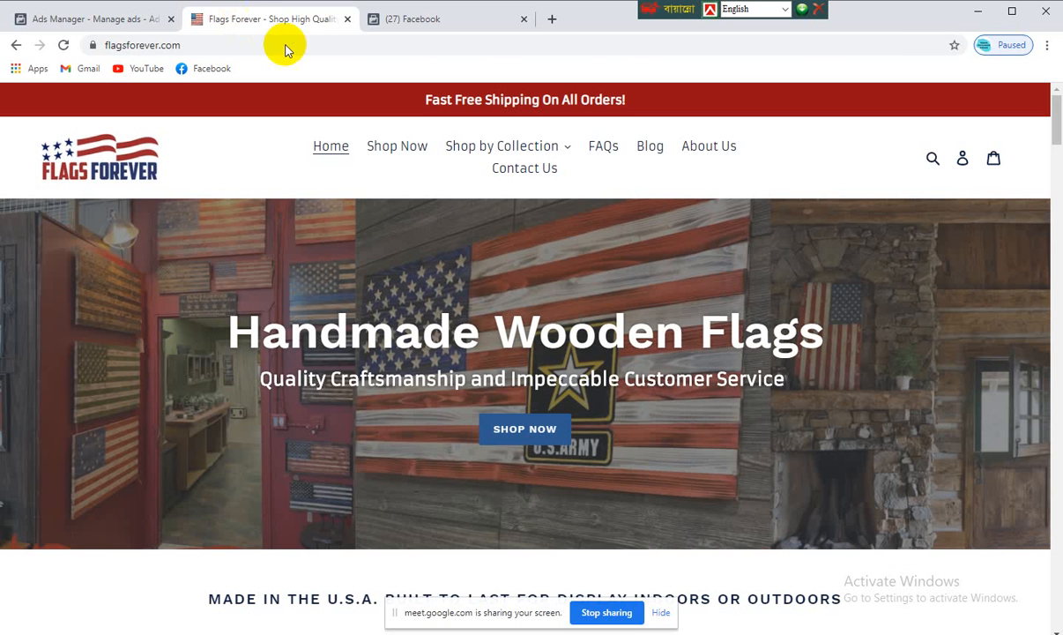
left_click(430, 20)
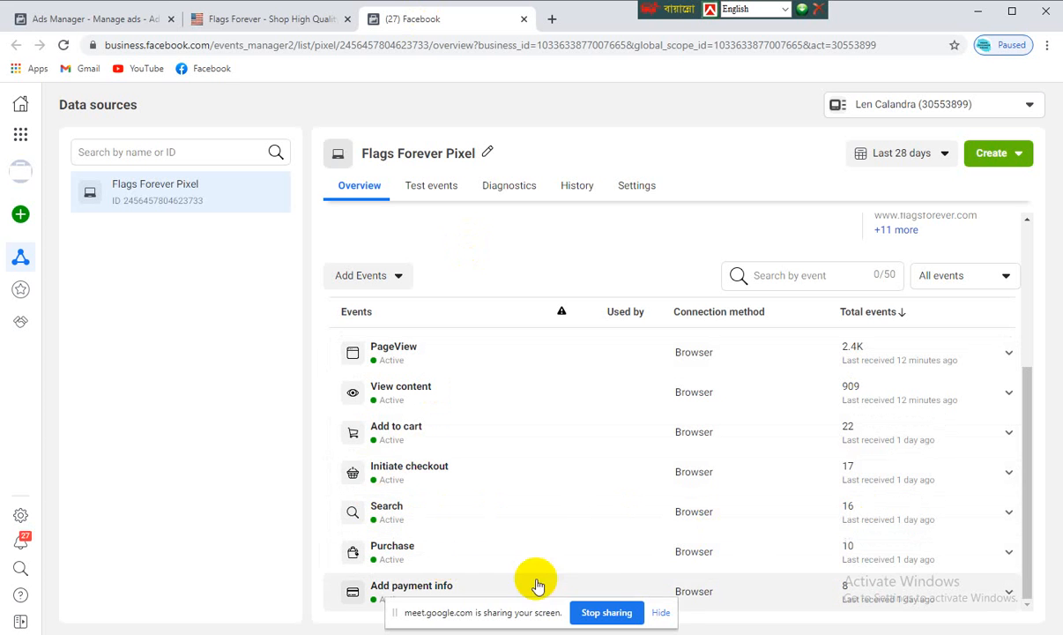
left_click(662, 612)
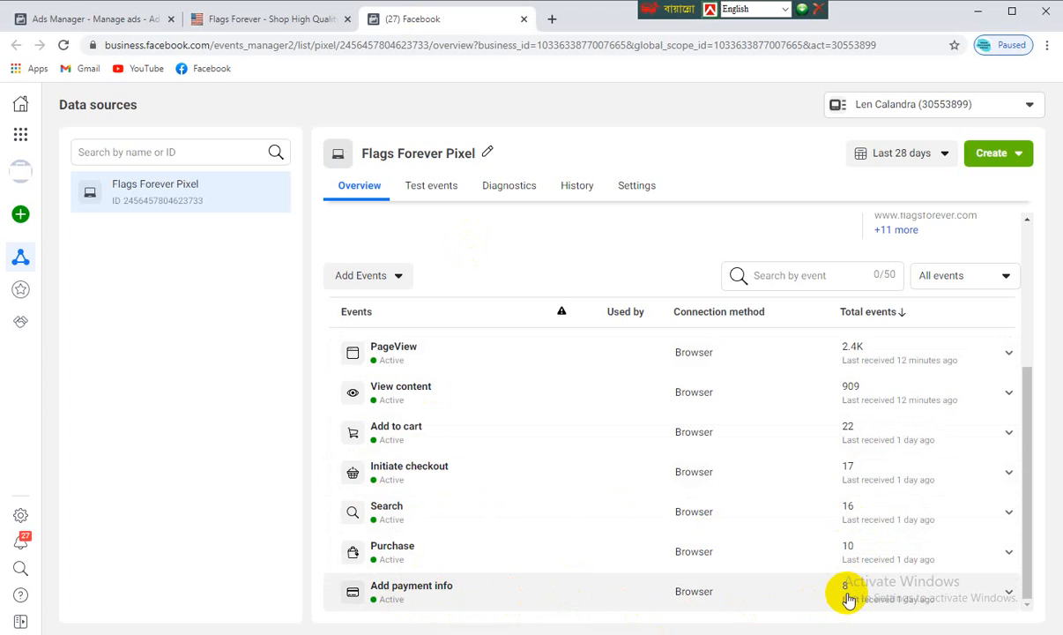
scroll(601, 573, "up", 3)
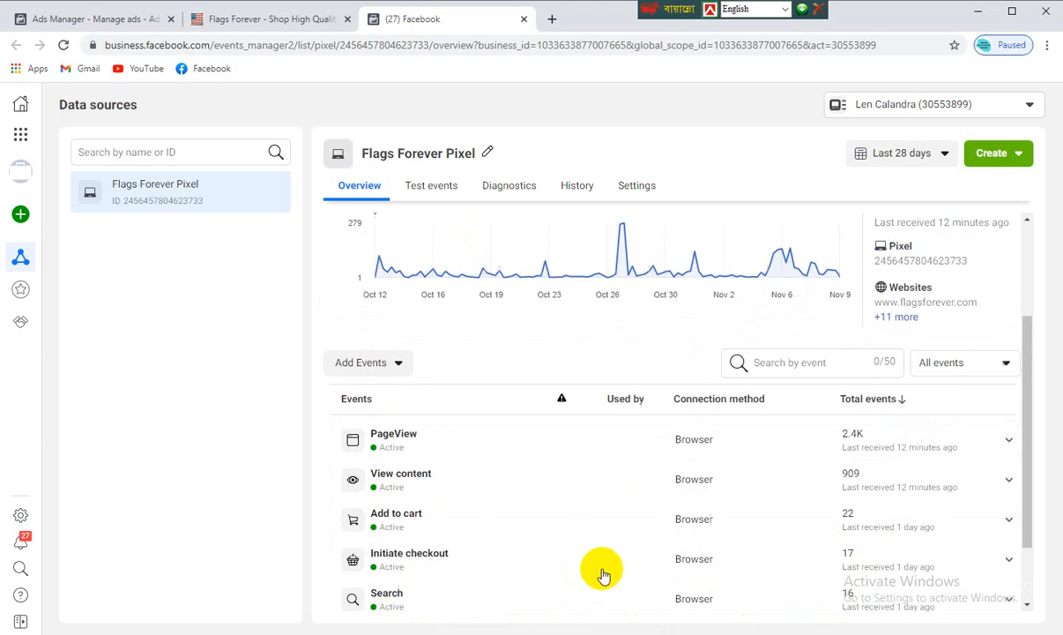
scroll(432, 494, "down", 2)
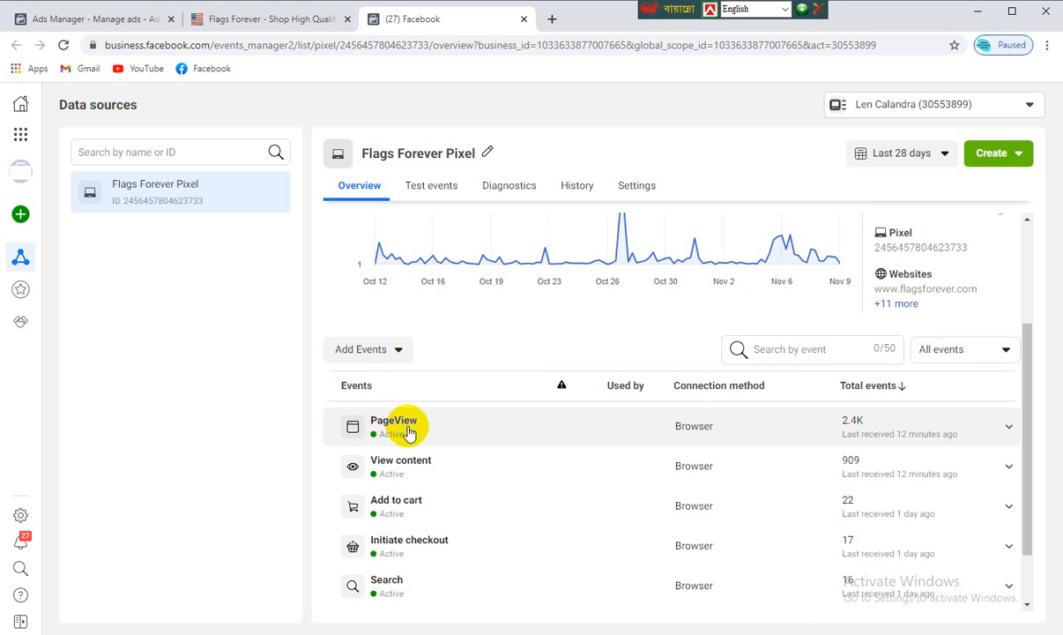
scroll(430, 438, "down", 1)
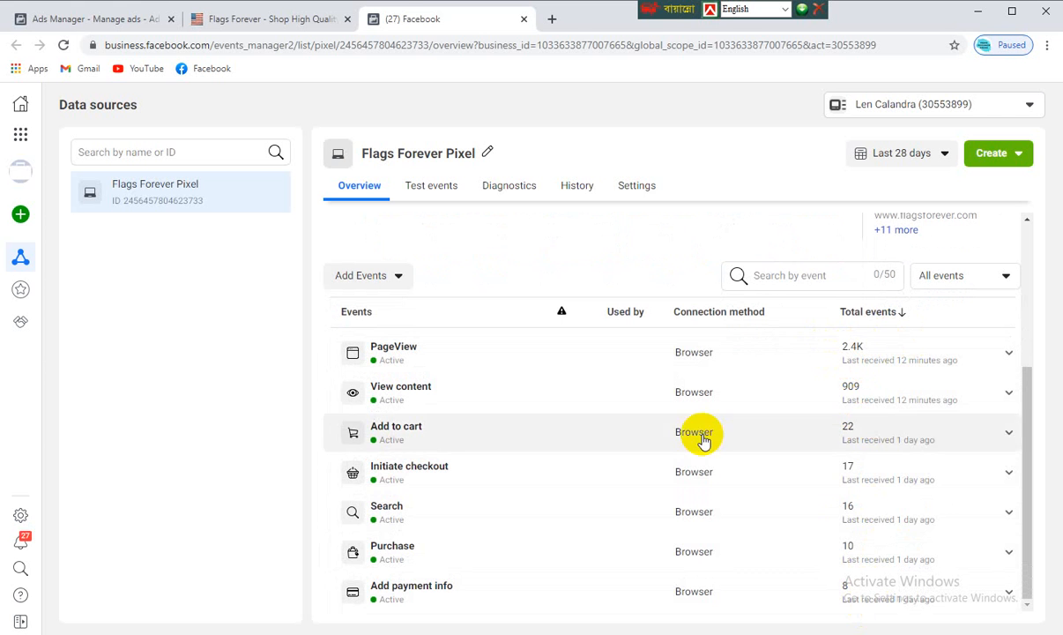
scroll(410, 428, "up", 1)
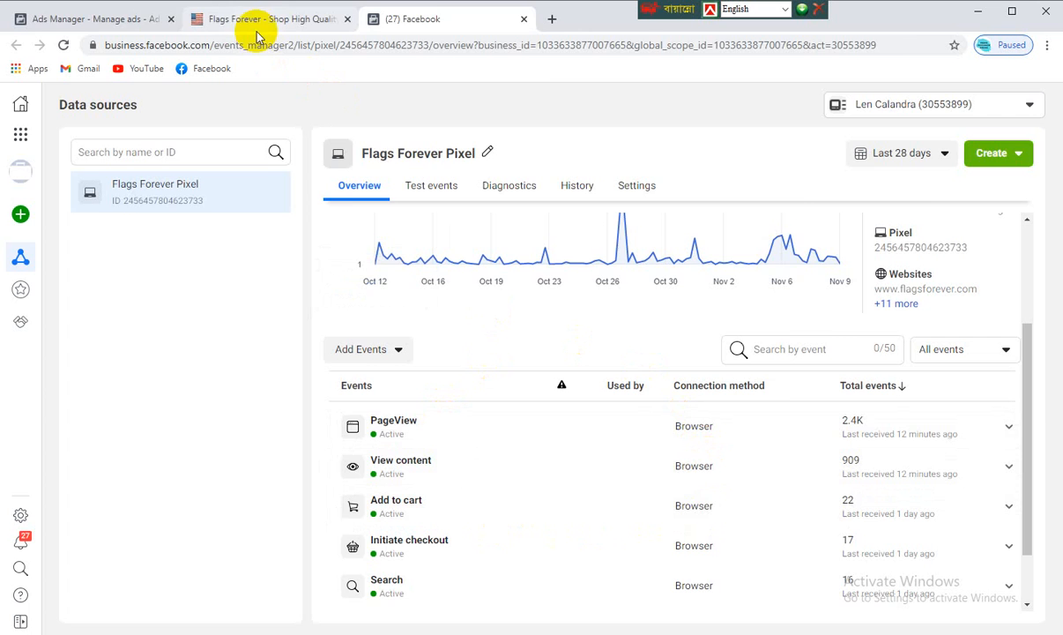
Look through the account's full campaign list in Ads Manager and recheck the Flags Forever Pixel's events in Events Manager
left_click(93, 19)
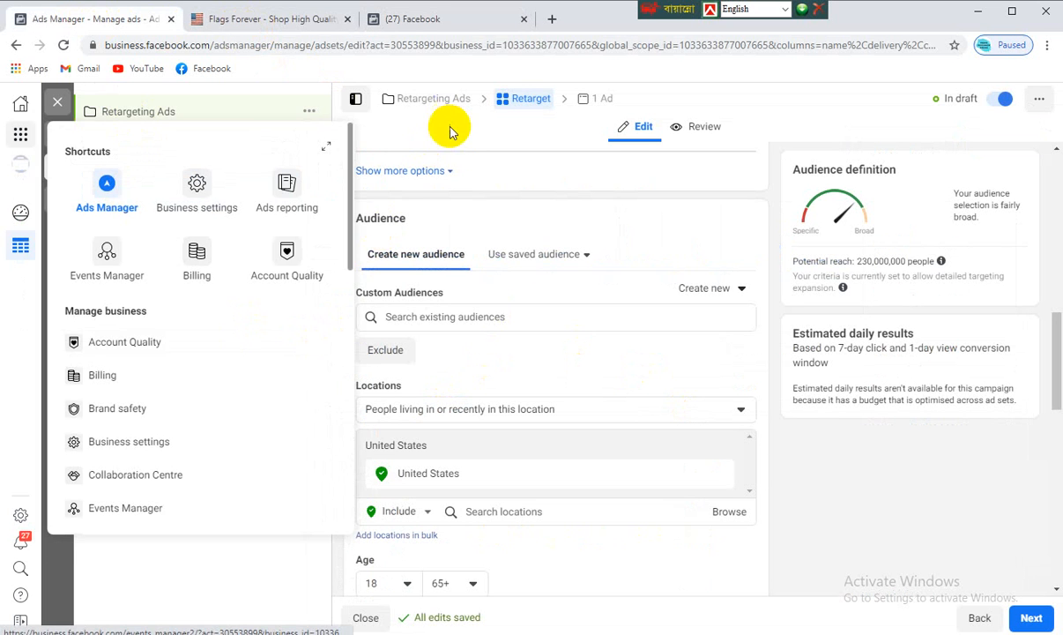
mouse_move(23, 143)
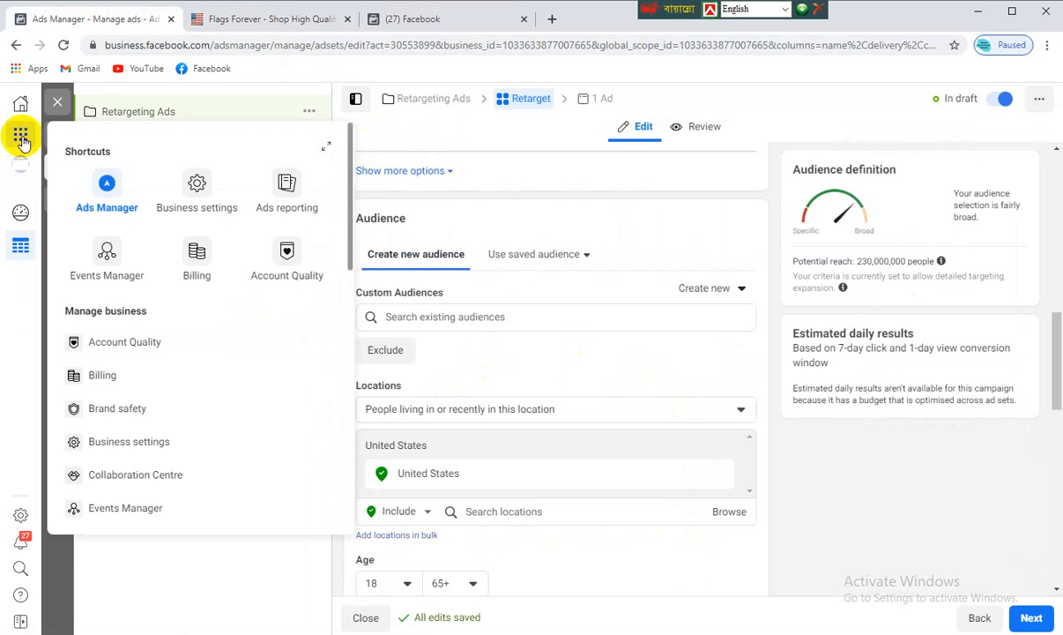
left_click(110, 208)
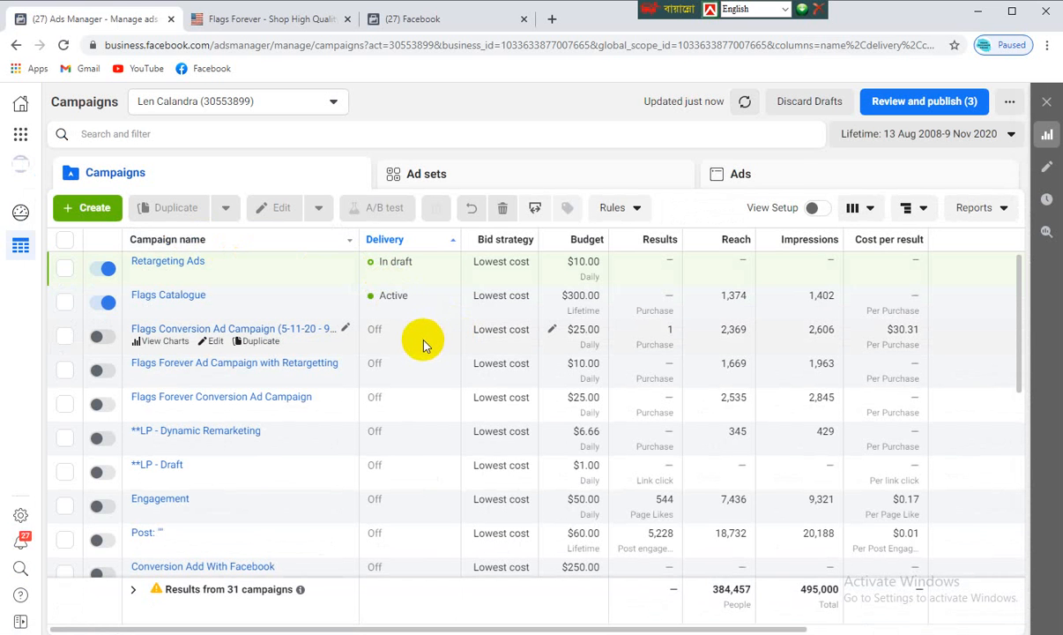
scroll(424, 342, "down", 2)
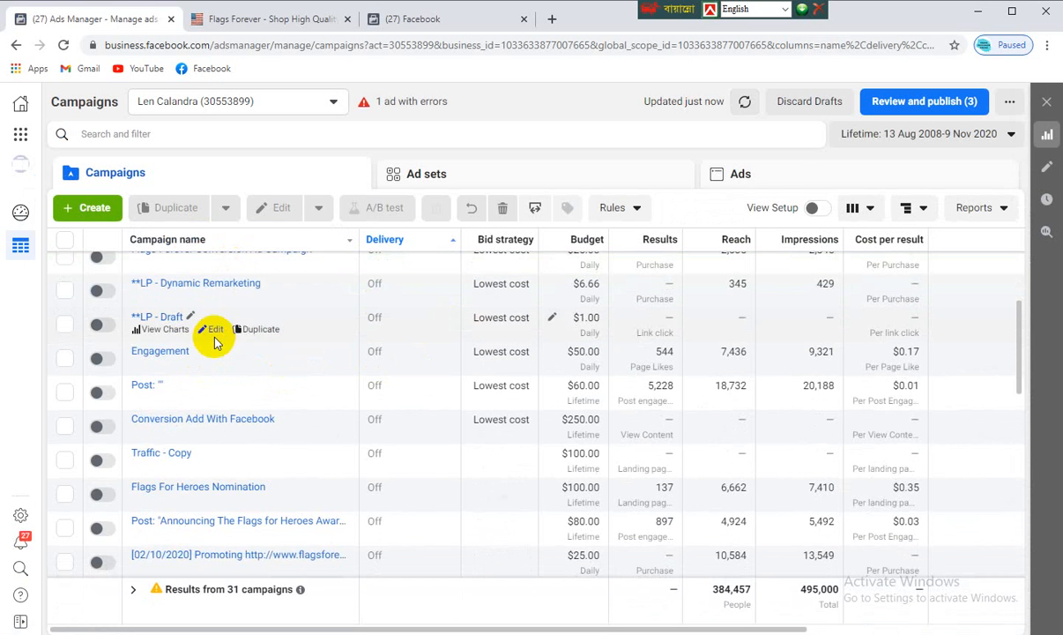
scroll(301, 325, "down", 3)
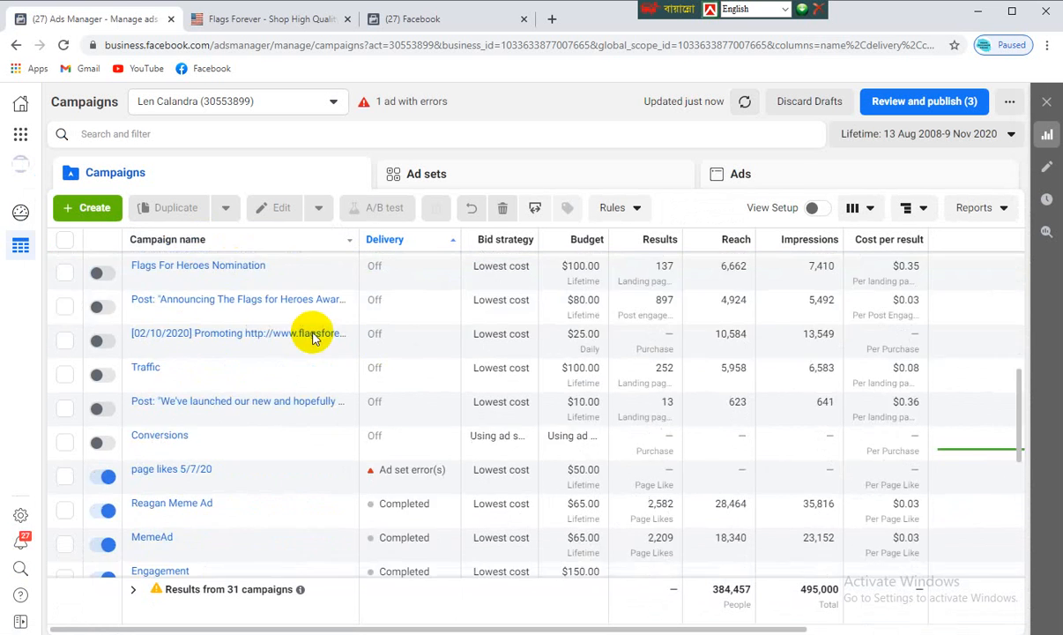
left_click(411, 17)
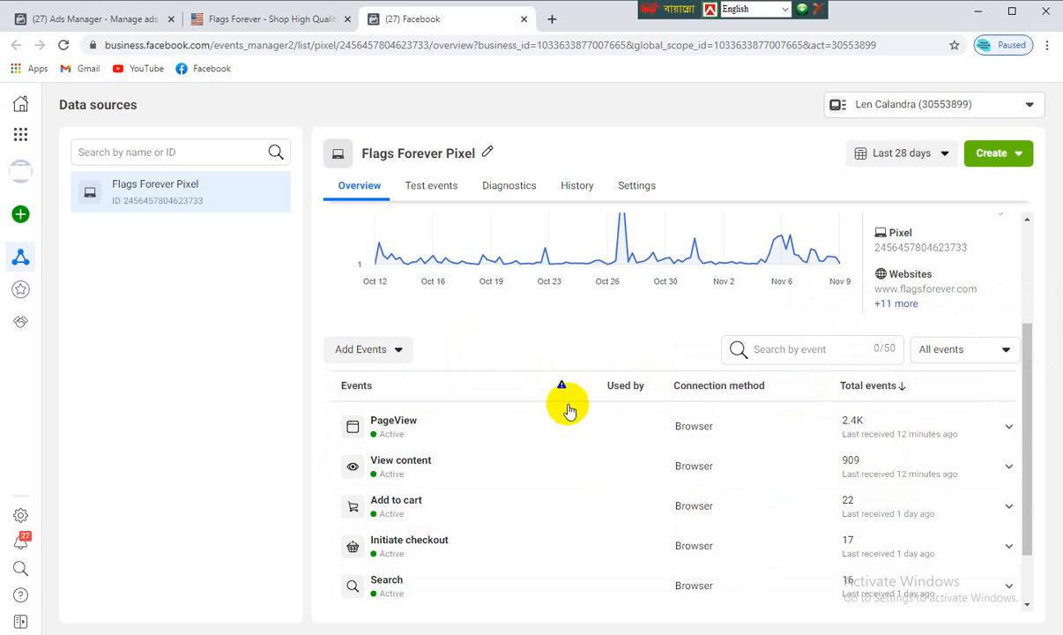
scroll(424, 392, "down", 1)
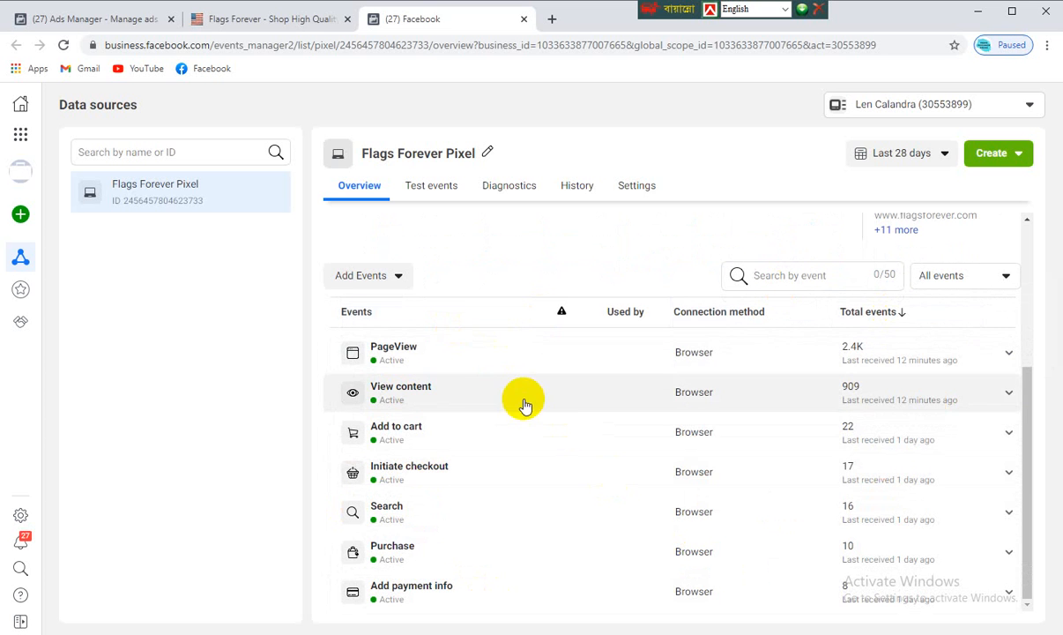
Return to Ads Manager and reopen the Retargeting Ads campaign for editing at its Retarget ad set
left_click(88, 19)
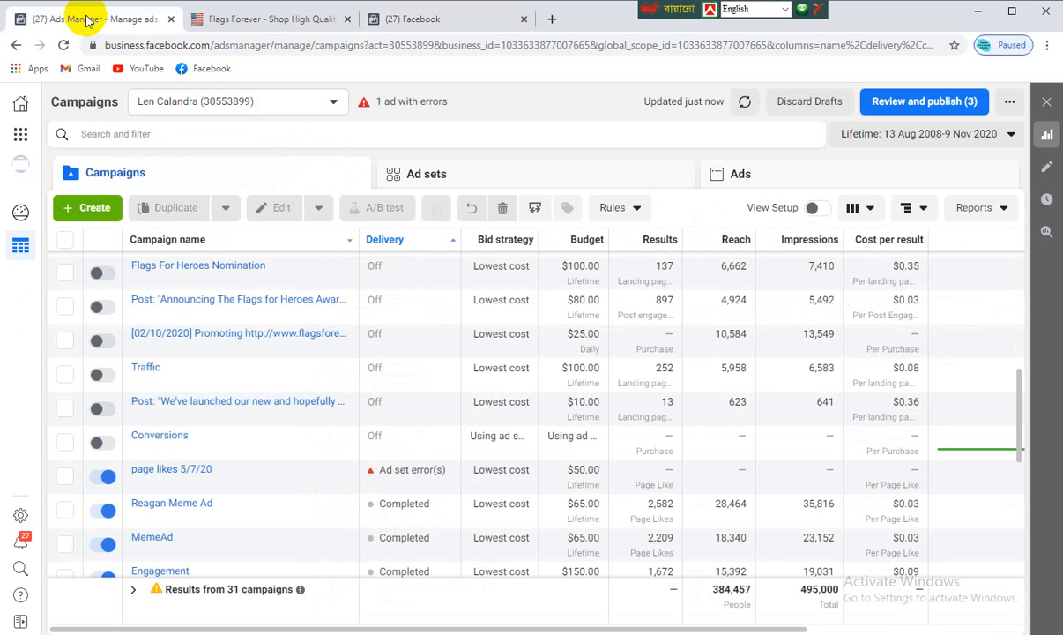
mouse_move(204, 280)
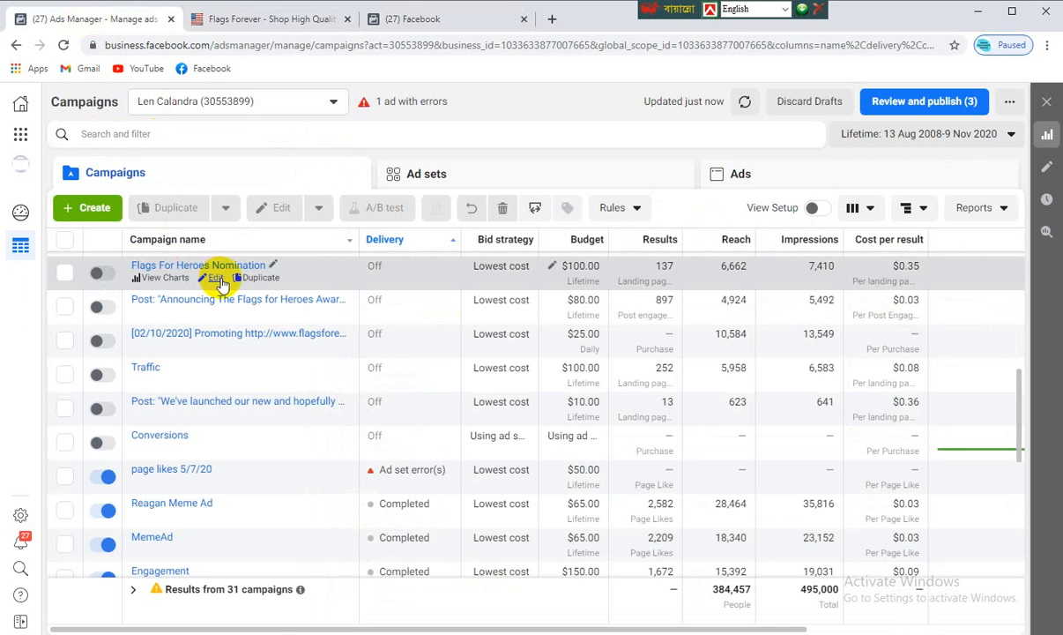
scroll(268, 264, "up", 1)
scroll(265, 264, "up", 2)
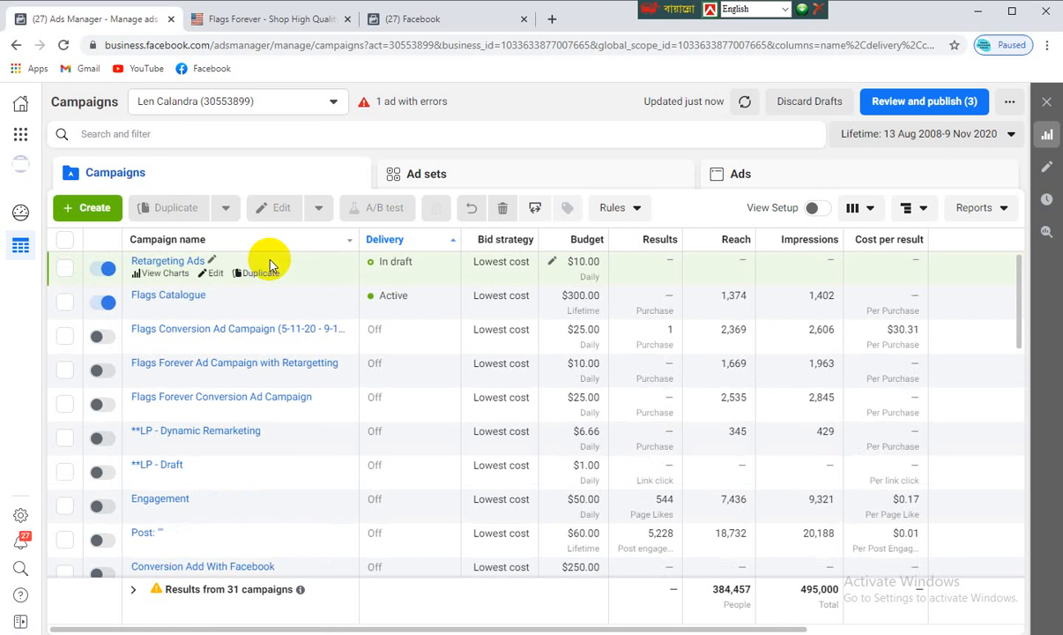
left_click(216, 277)
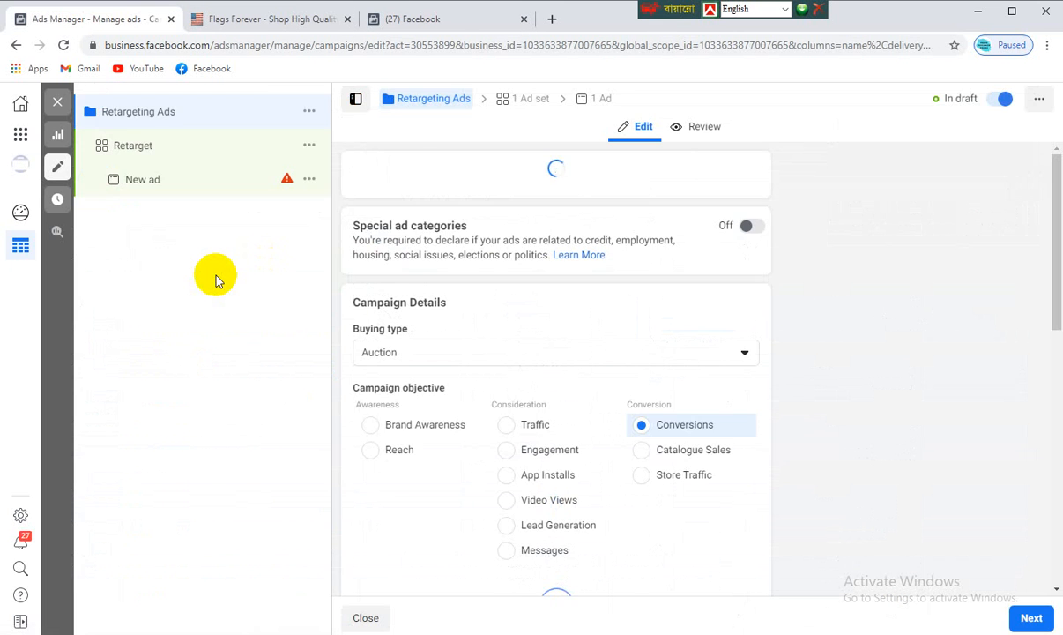
left_click(523, 100)
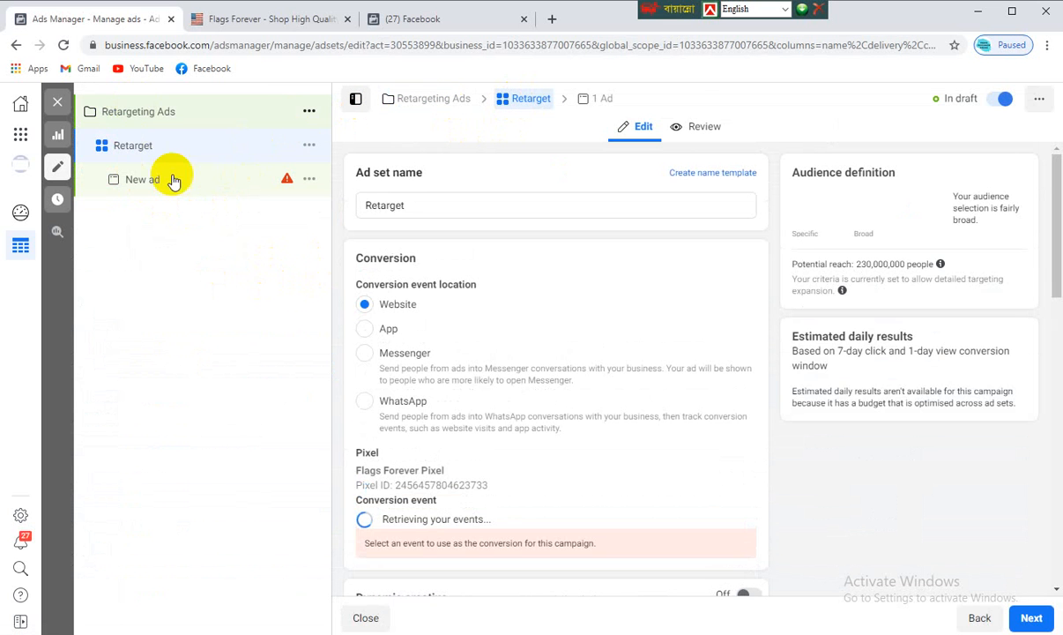
Start creating a new custom audience in the ad set's Audience section and highlight the "Use your sources" heading
scroll(527, 379, "down", 3)
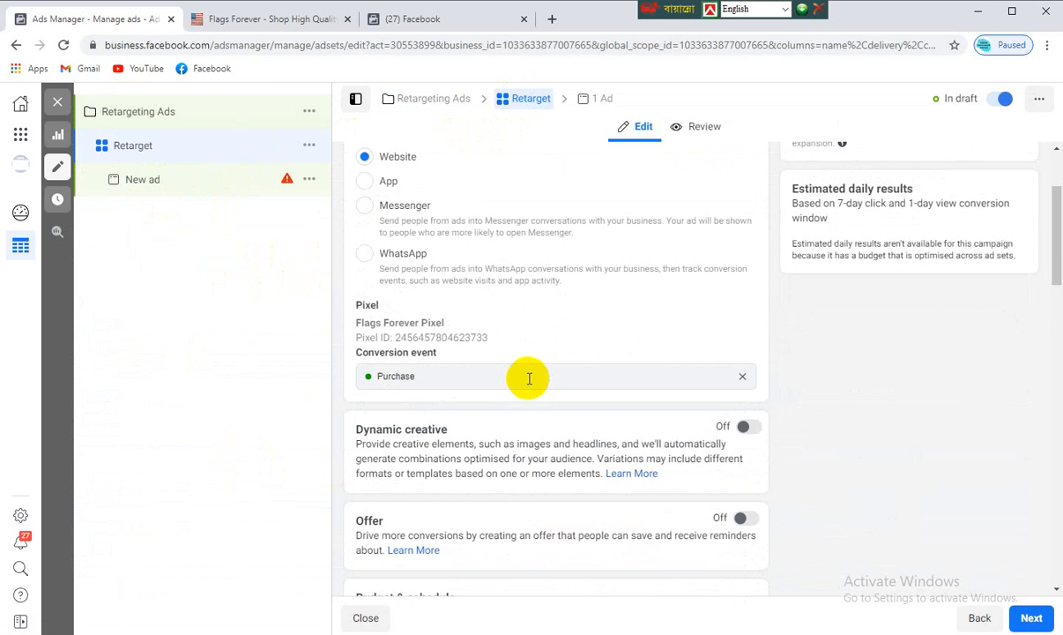
scroll(526, 379, "down", 5)
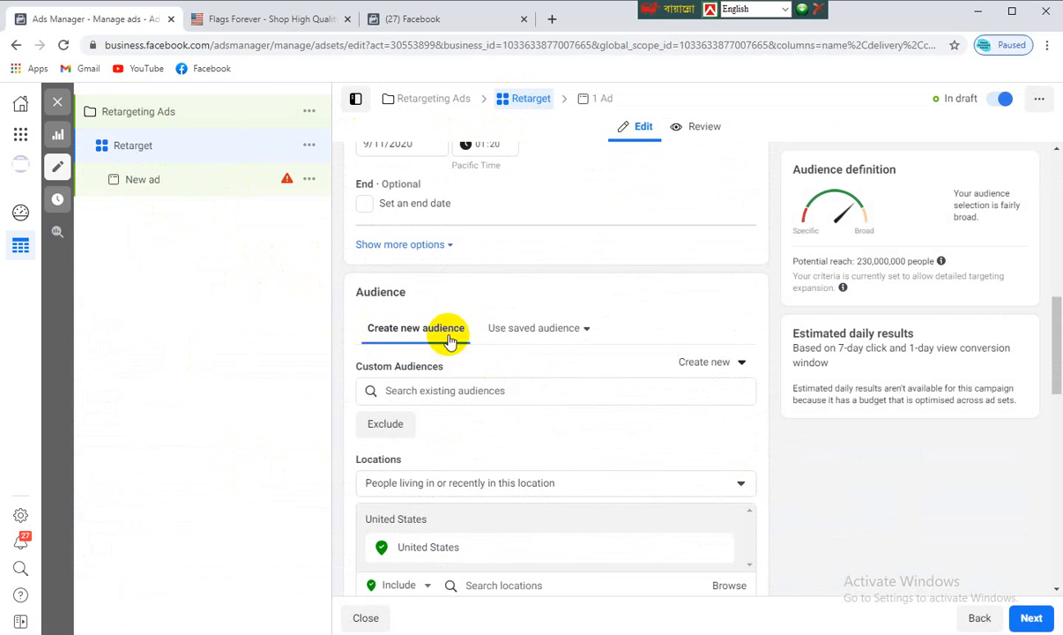
scroll(410, 373, "down", 1)
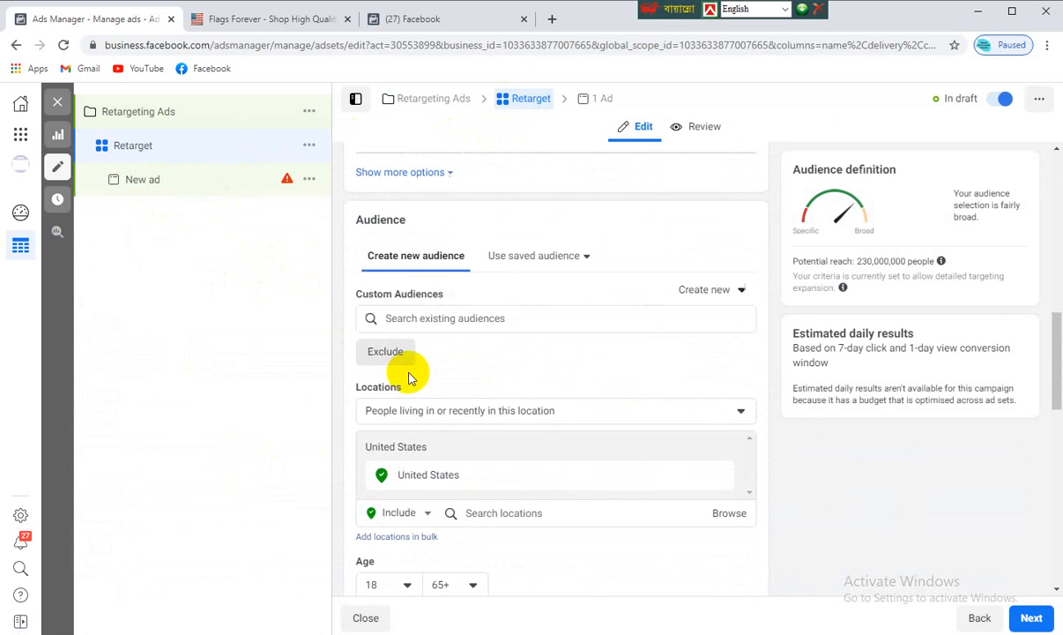
left_click(729, 292)
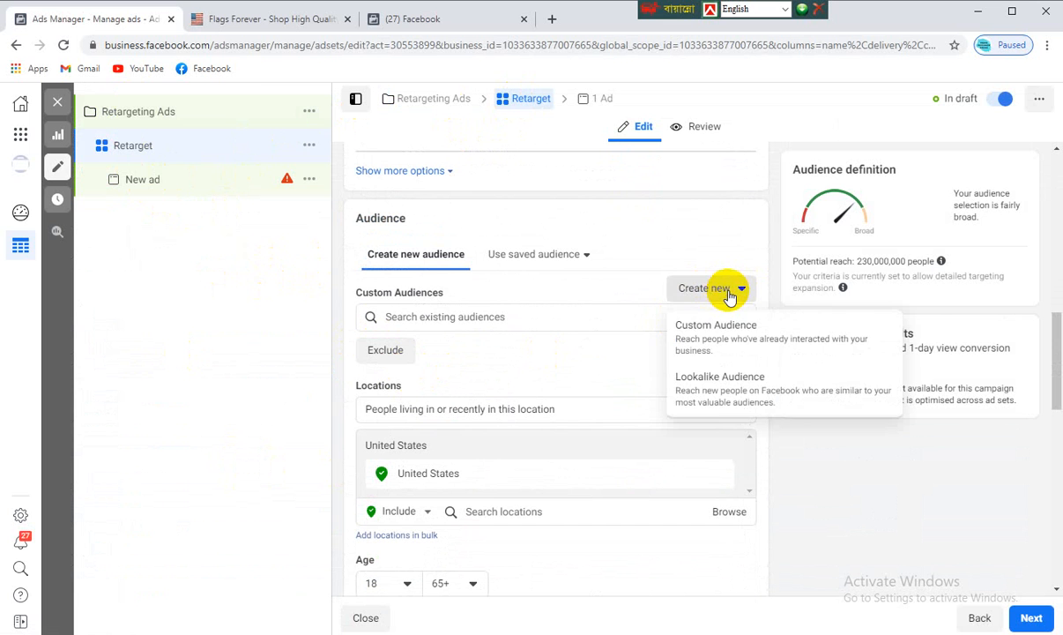
left_click(710, 334)
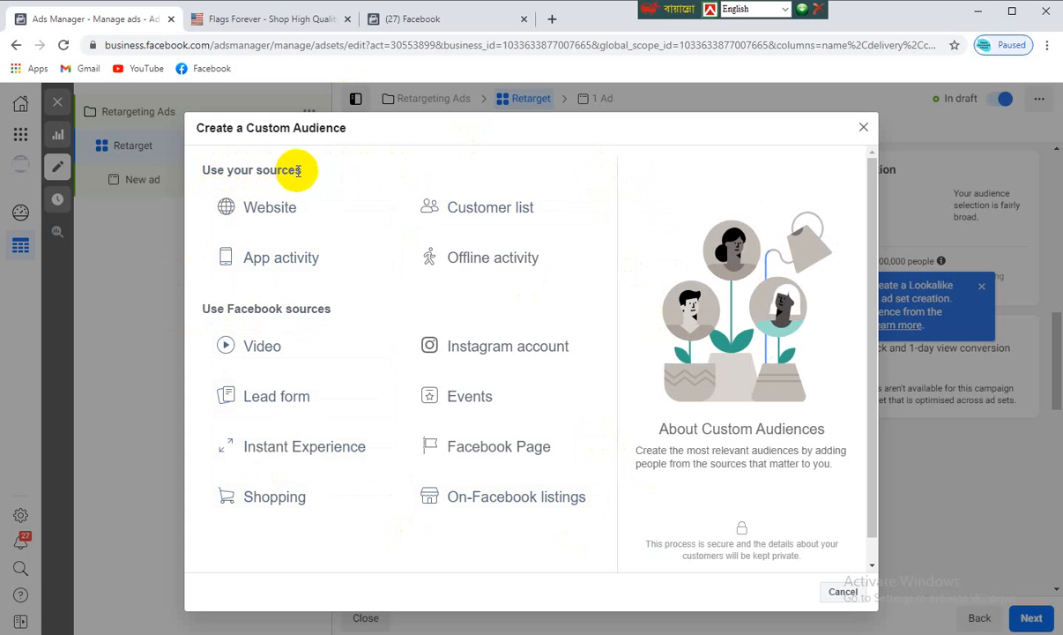
left_click_drag(304, 173, 204, 173)
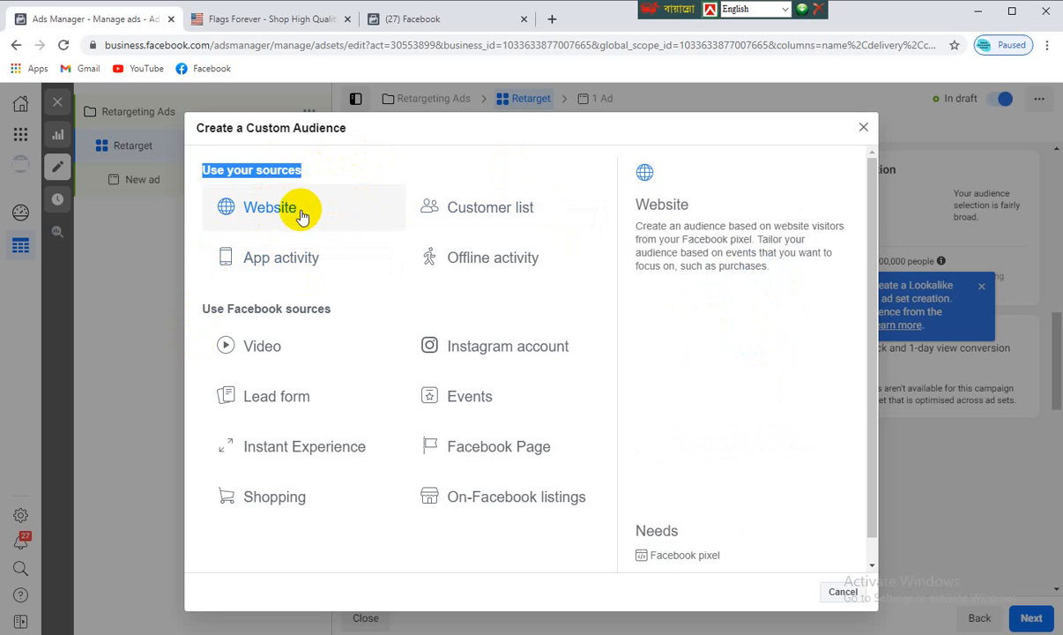
Base the custom audience on website visitors, try the ALL criteria matching option, and set it back to ANY
left_click(272, 210)
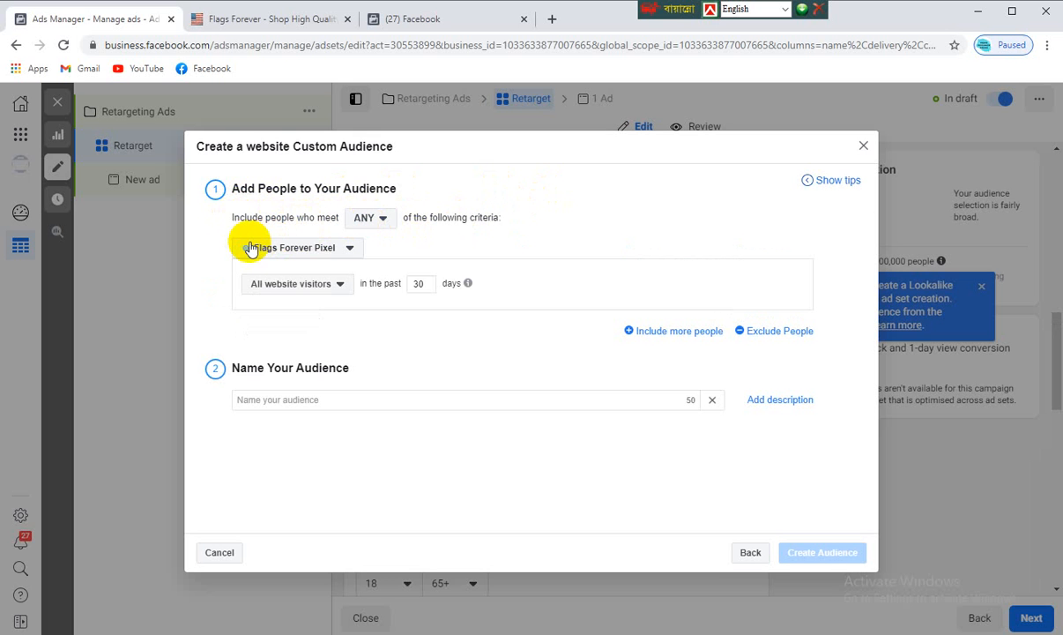
left_click(383, 218)
mouse_move(383, 265)
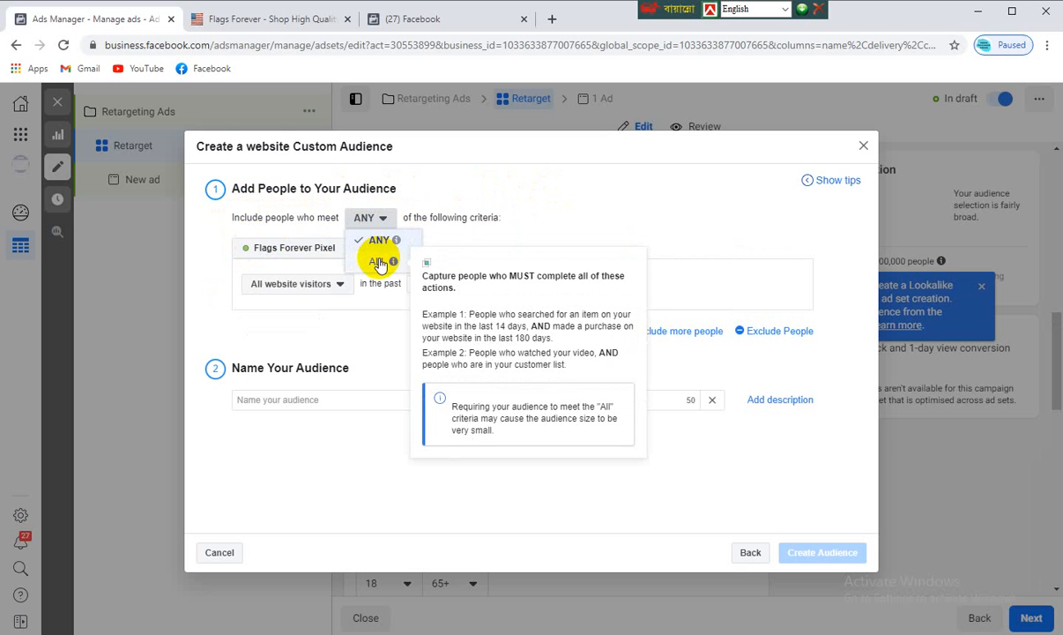
mouse_move(380, 244)
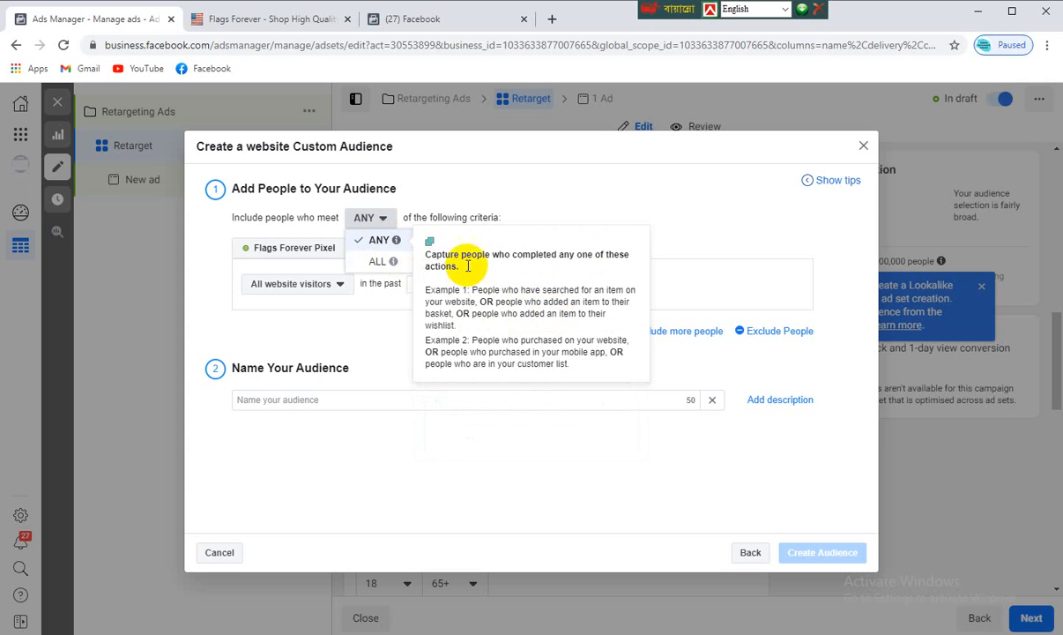
left_click(378, 262)
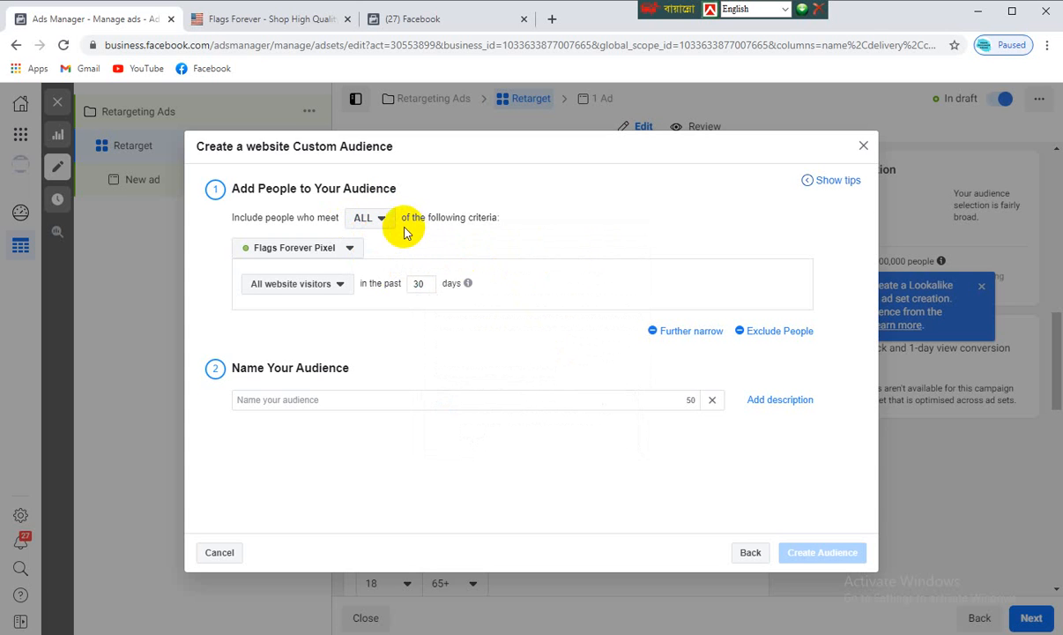
left_click(383, 223)
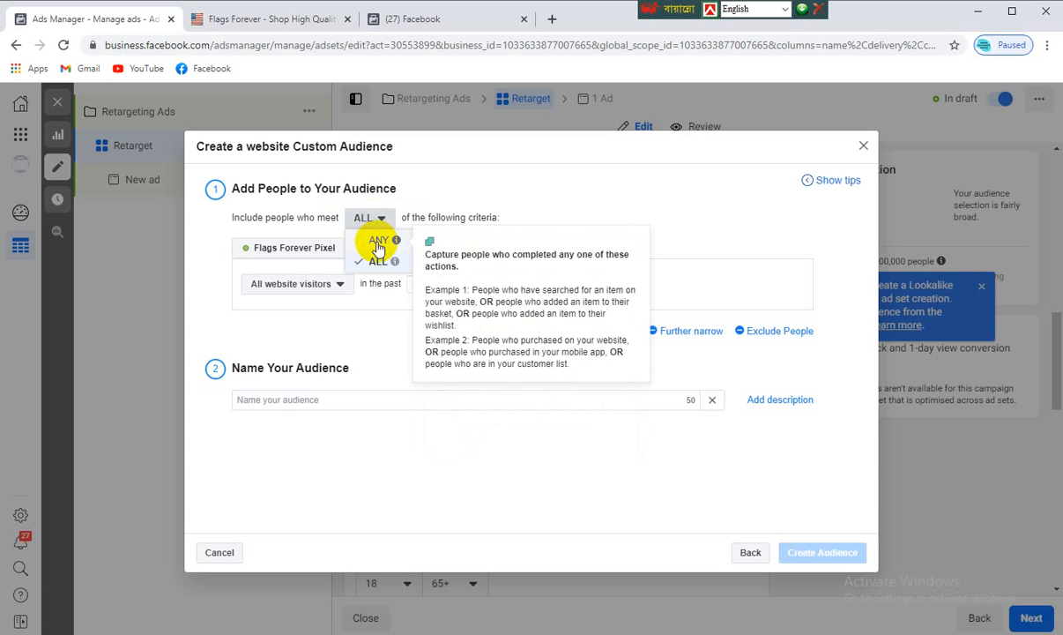
left_click(378, 241)
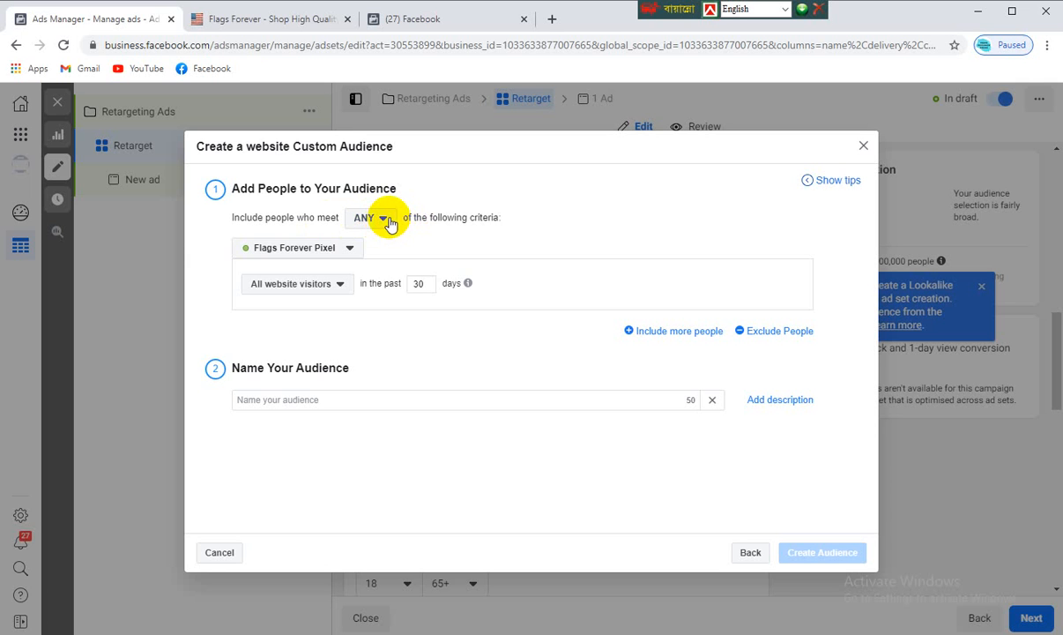
Select the Flags Forever Pixel as the data source for the website audience
left_click(351, 249)
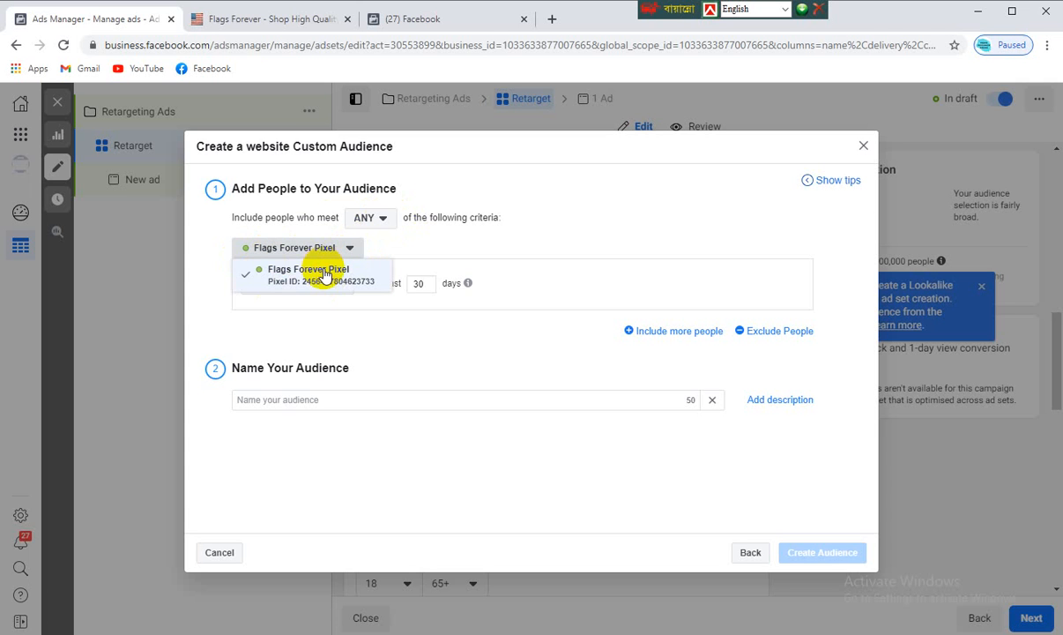
left_click(324, 275)
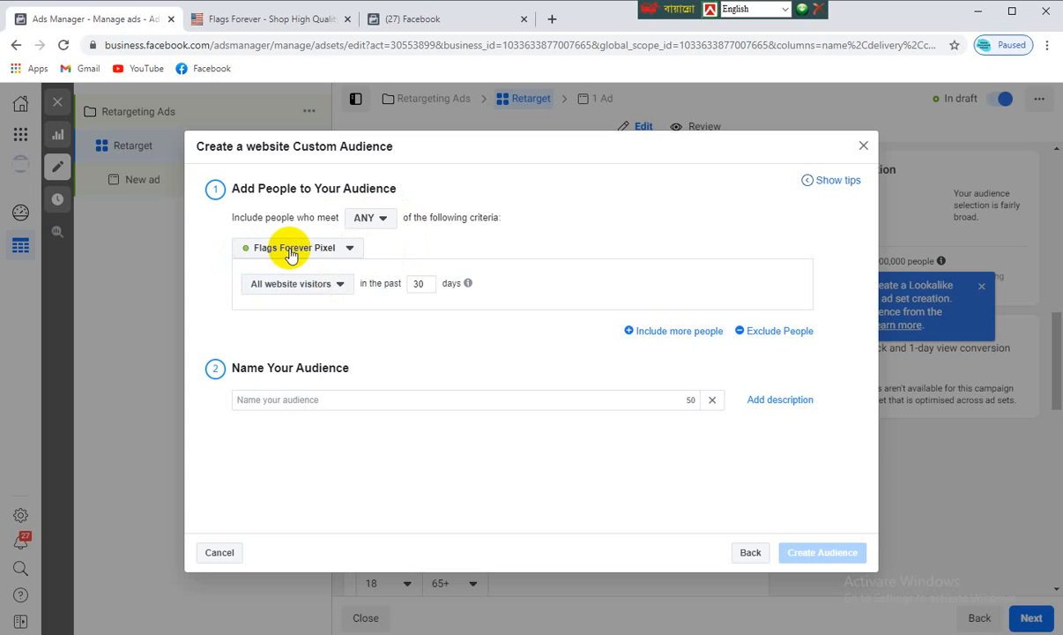
left_click(349, 249)
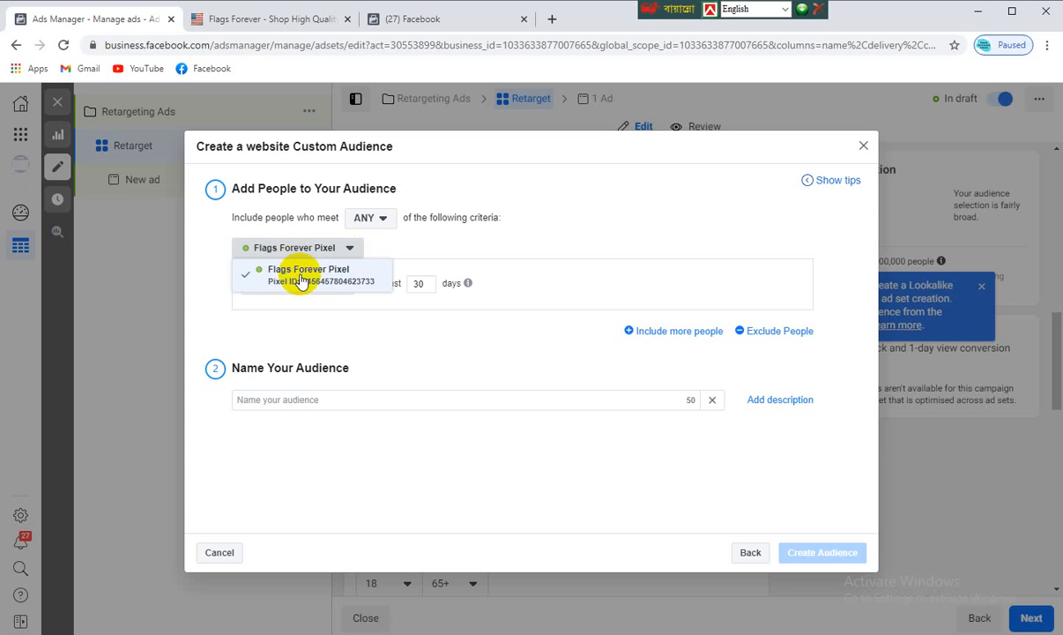
left_click(318, 278)
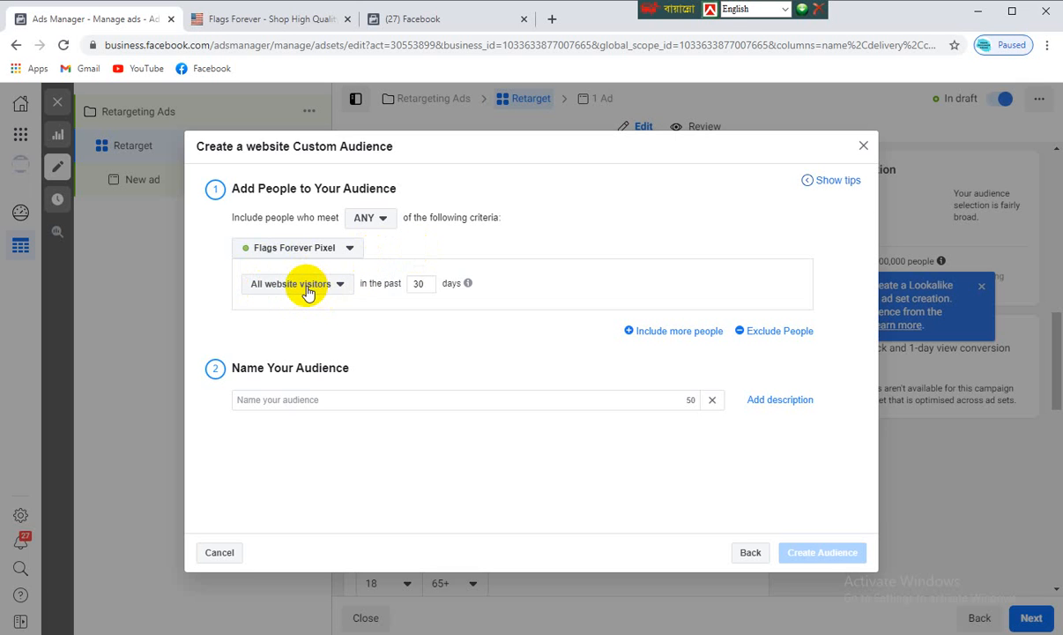
Highlight the 30-day retention period and set the audience rule to people who visited specific web pages
double_click(421, 283)
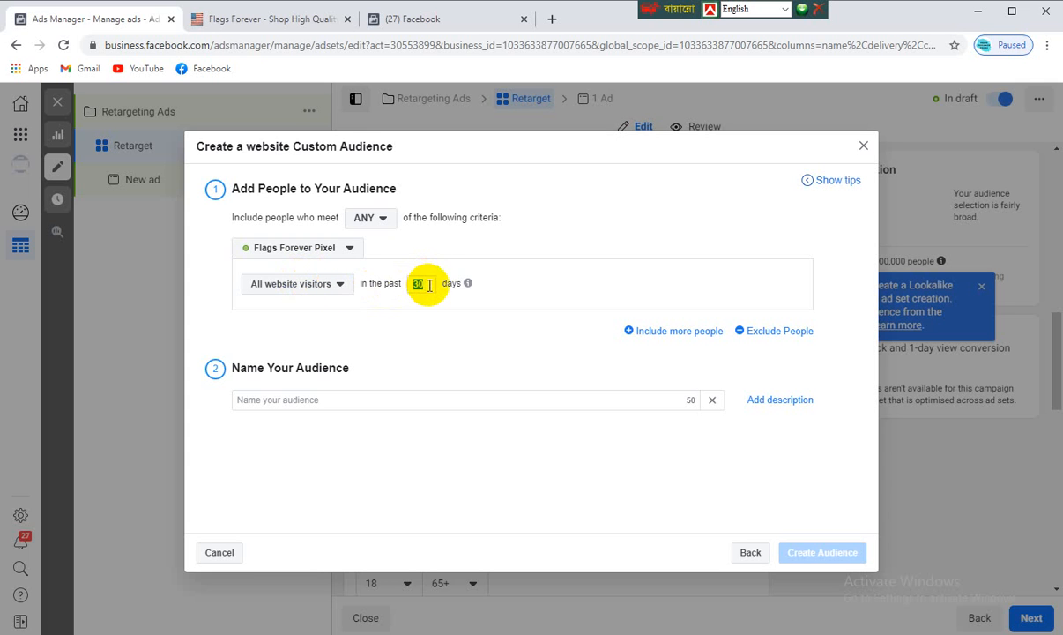
left_click_drag(430, 286, 361, 300)
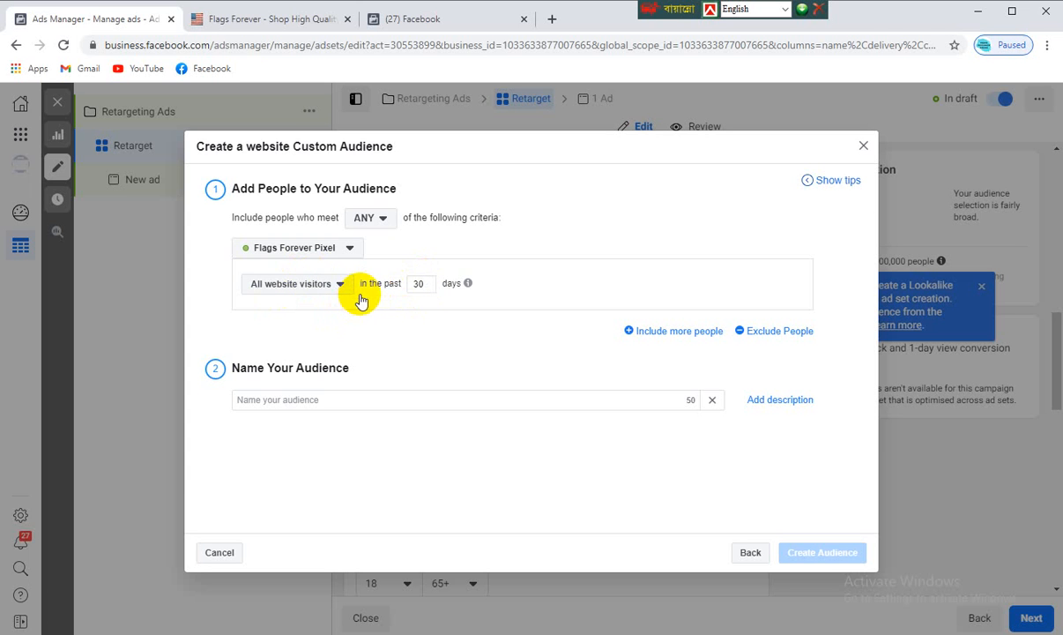
left_click(328, 284)
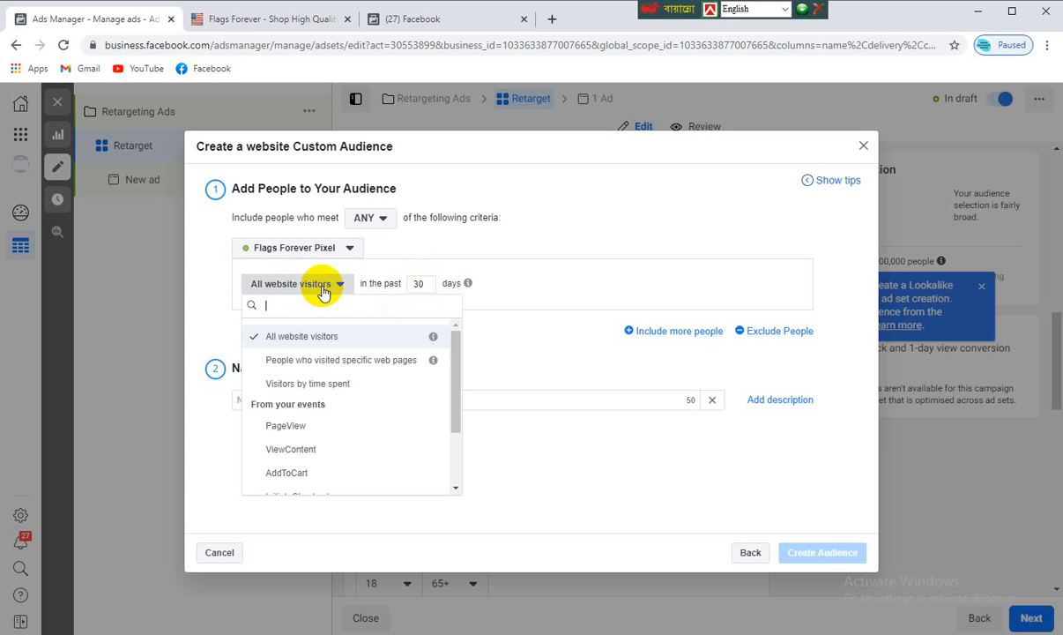
left_click(385, 361)
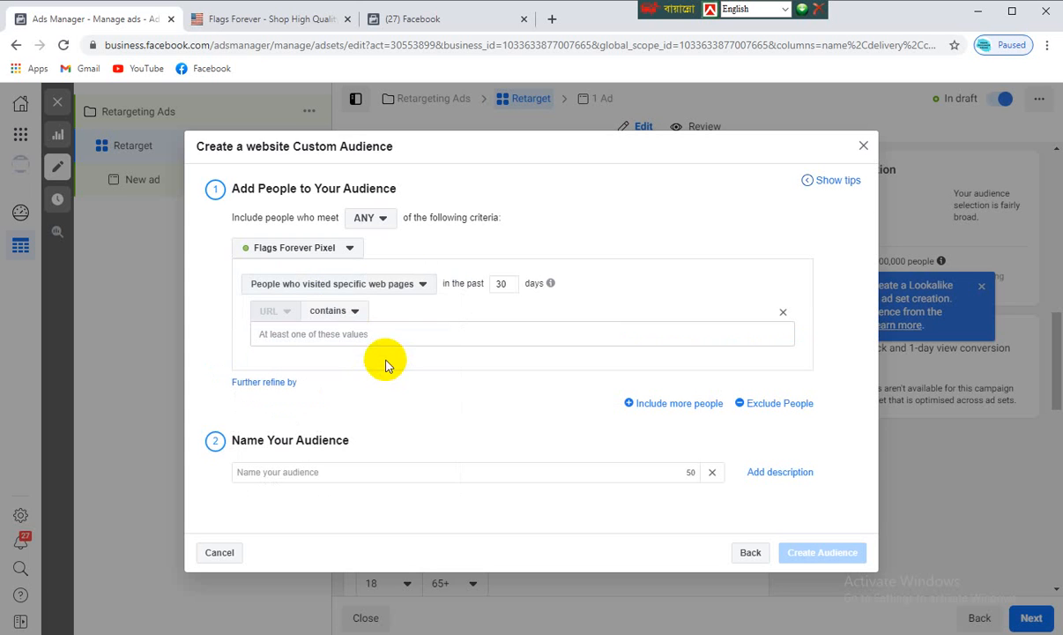
Switch to the Flags Forever store and copy the web address of its Shop Now products page
left_click(292, 20)
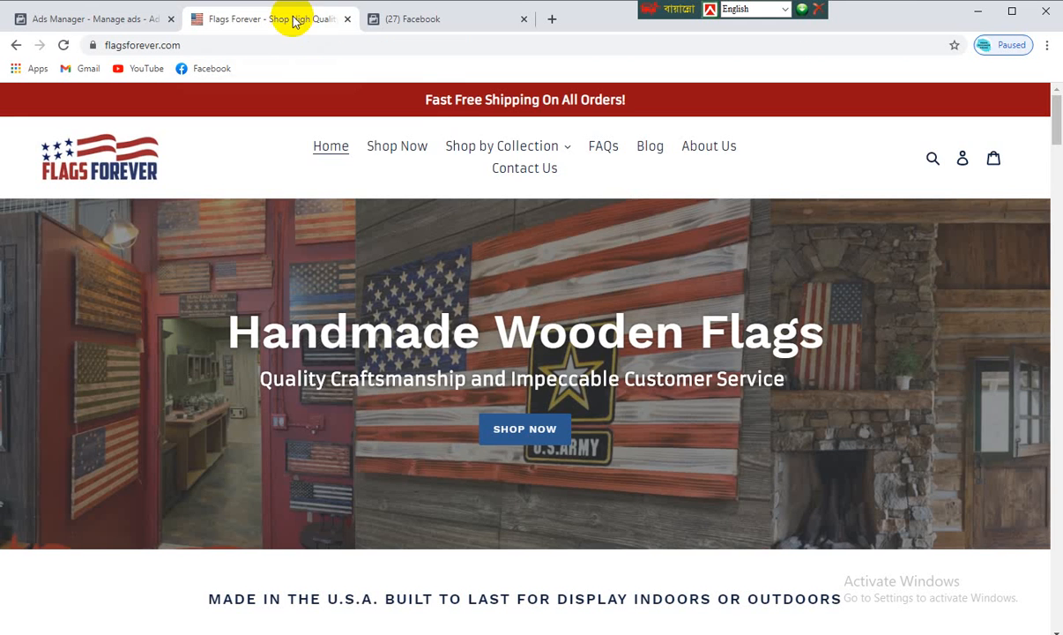
left_click(405, 148)
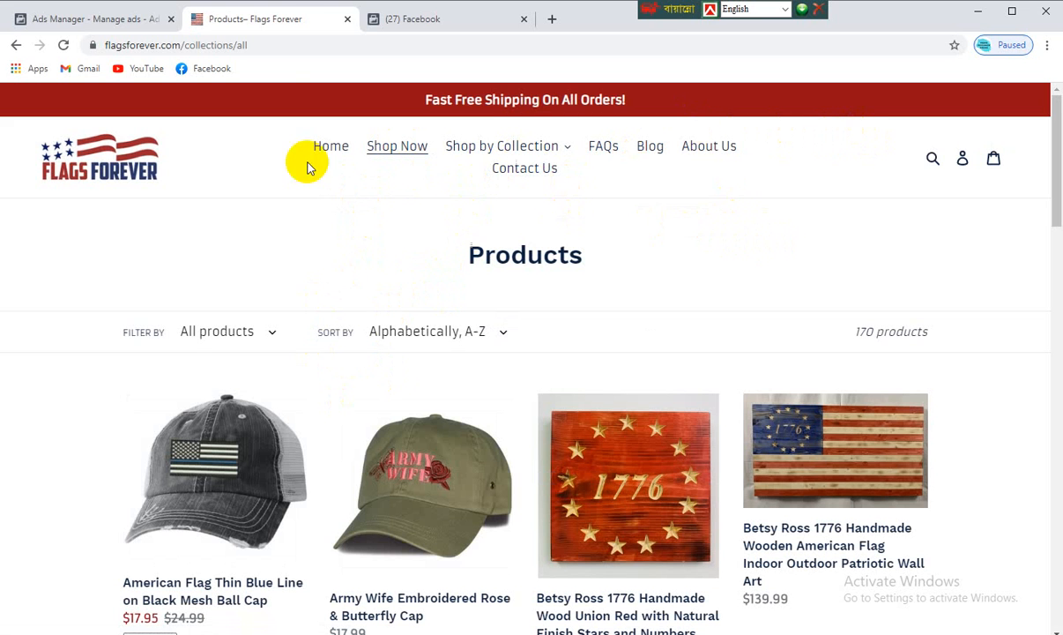
left_click(235, 47)
right_click(236, 47)
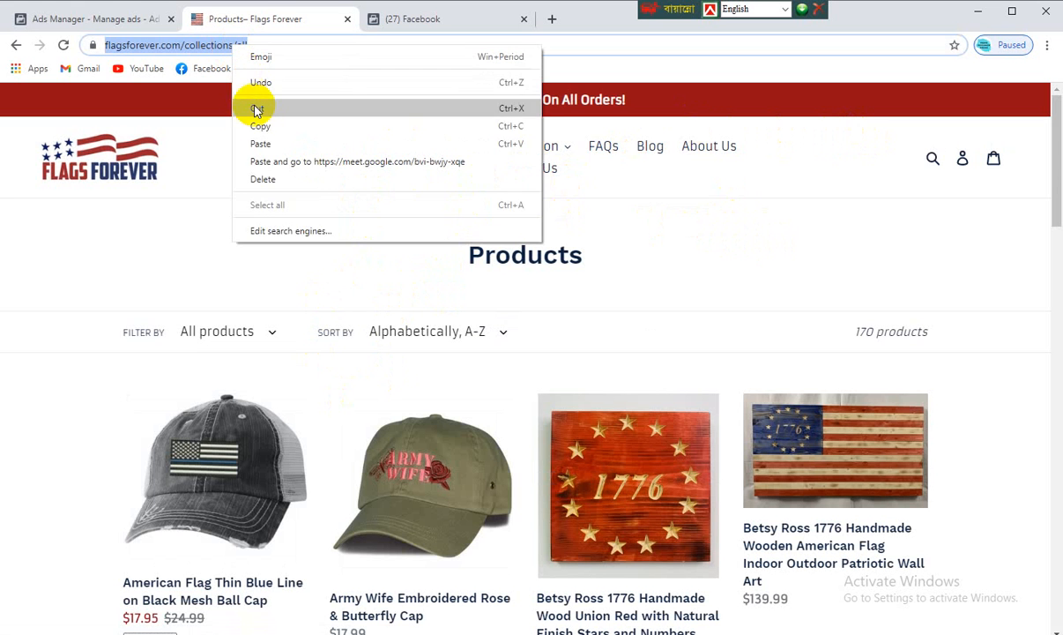
left_click(268, 129)
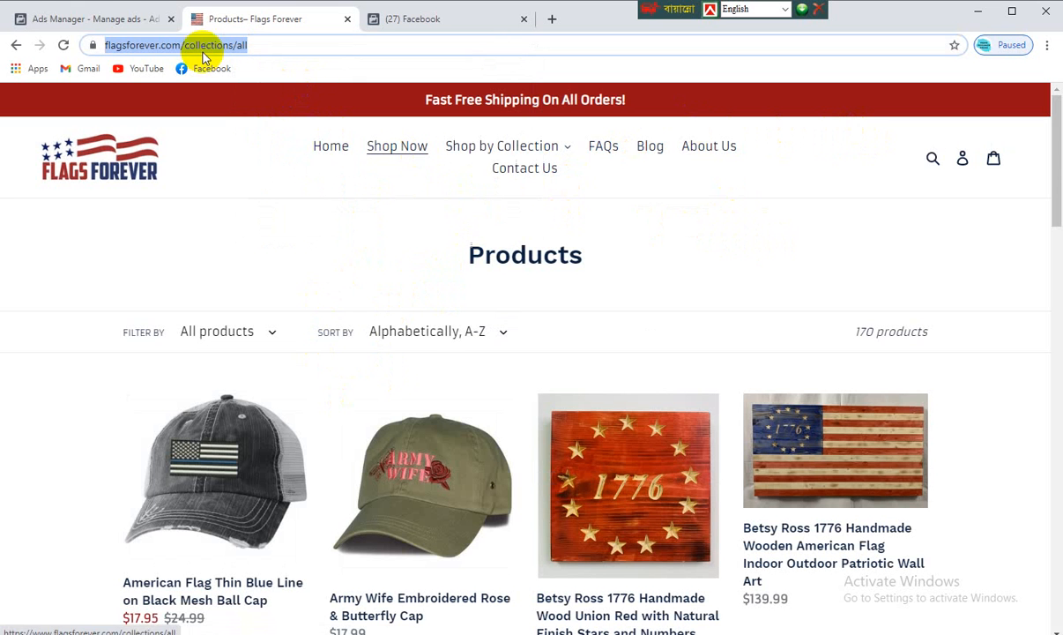
left_click(119, 20)
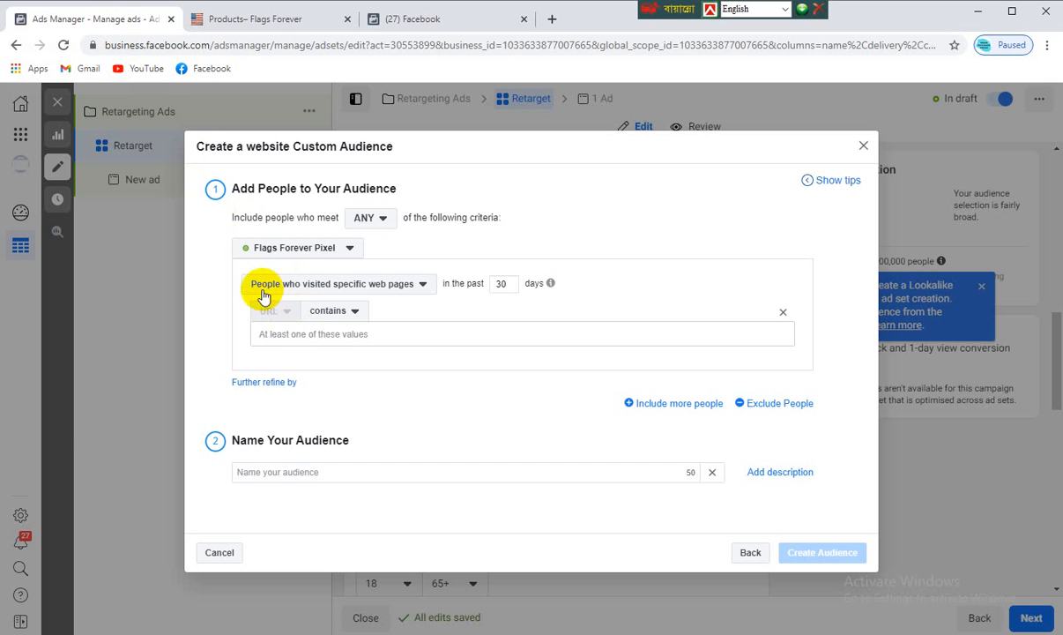
left_click(372, 294)
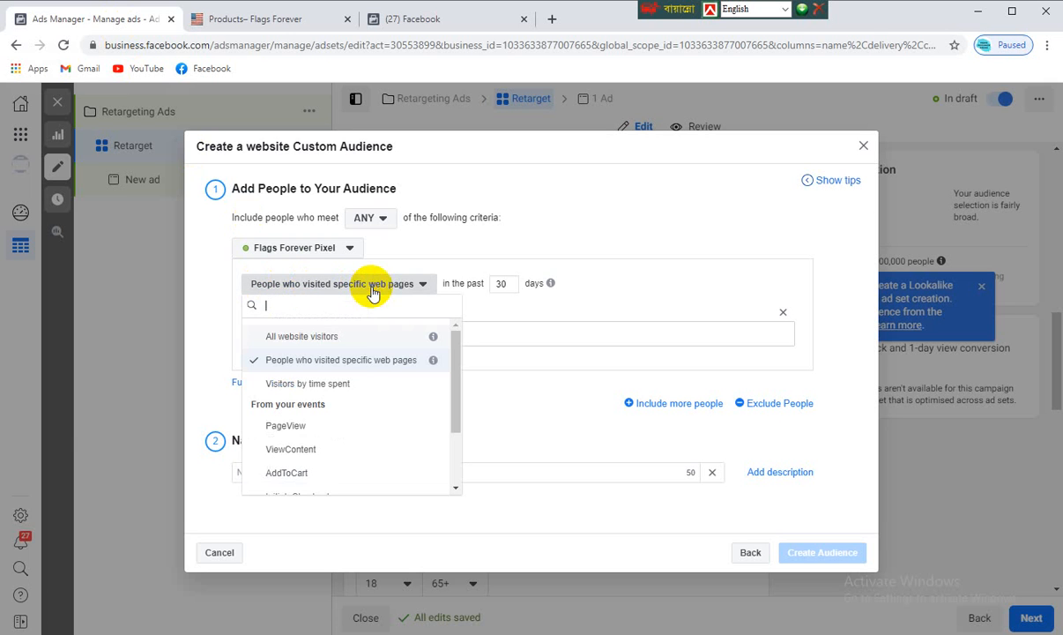
left_click(365, 362)
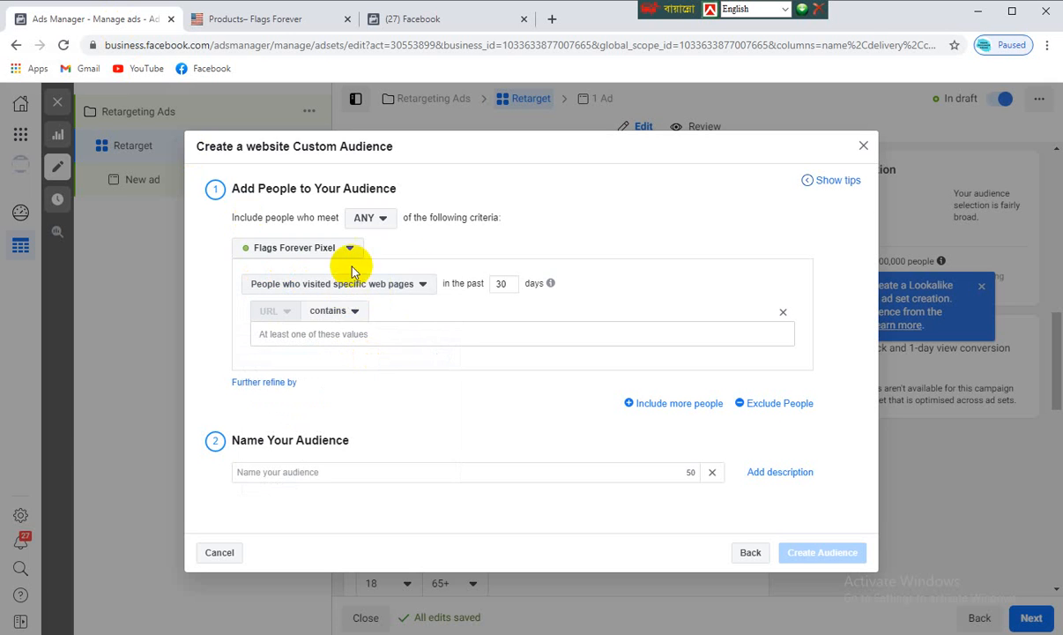
right_click(339, 334)
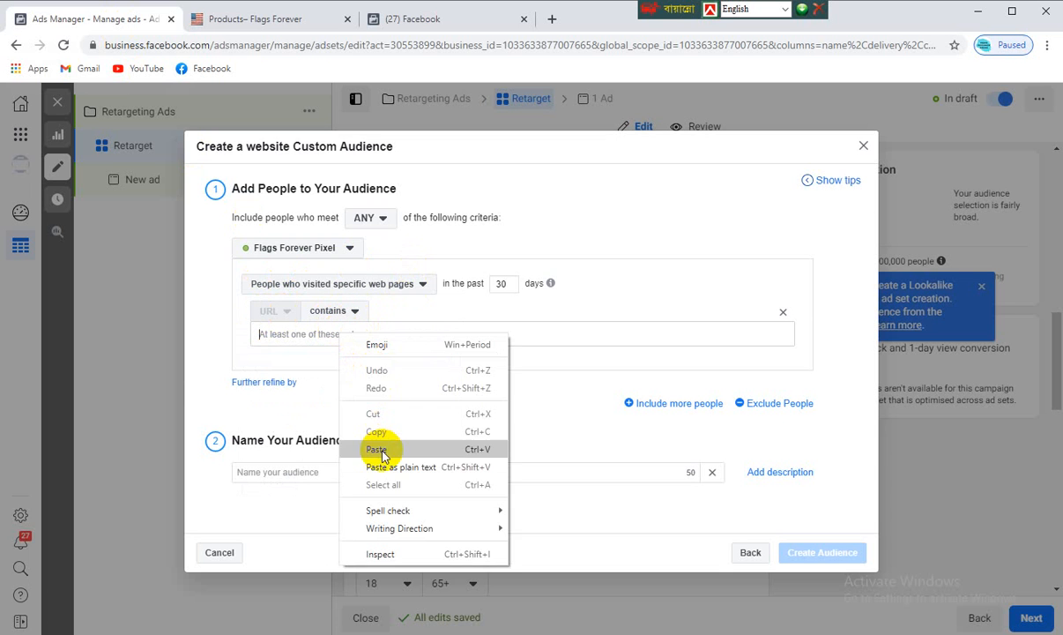
left_click(380, 442)
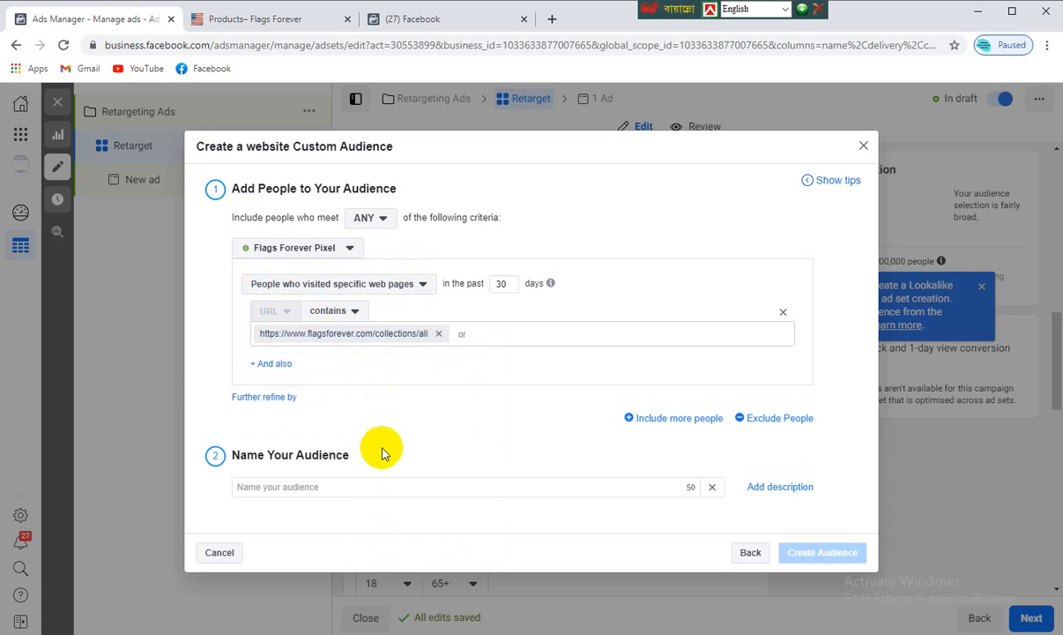
left_click(354, 313)
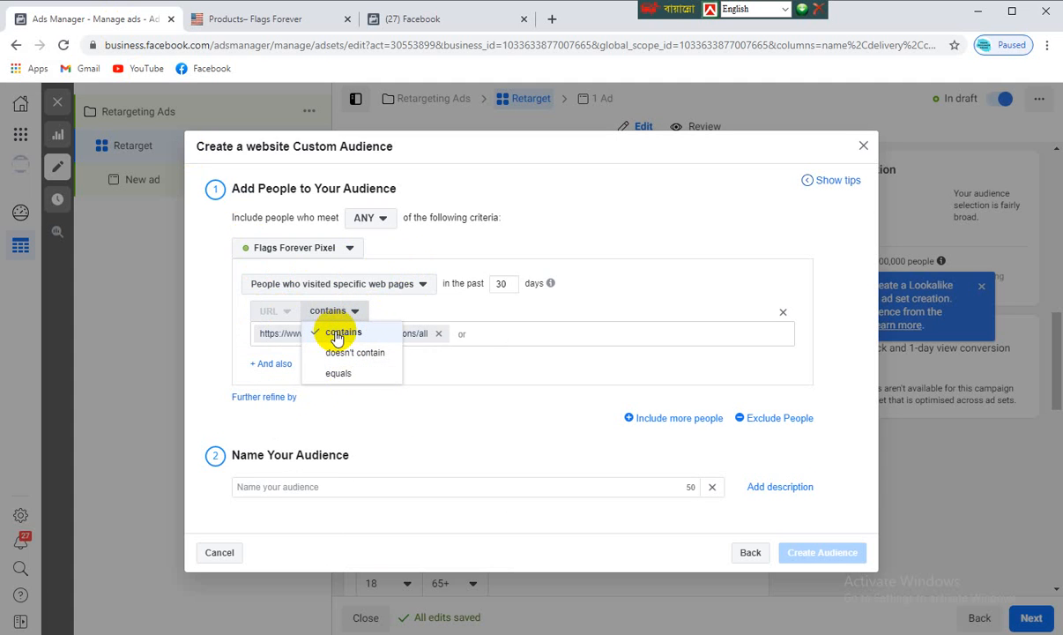
left_click(336, 337)
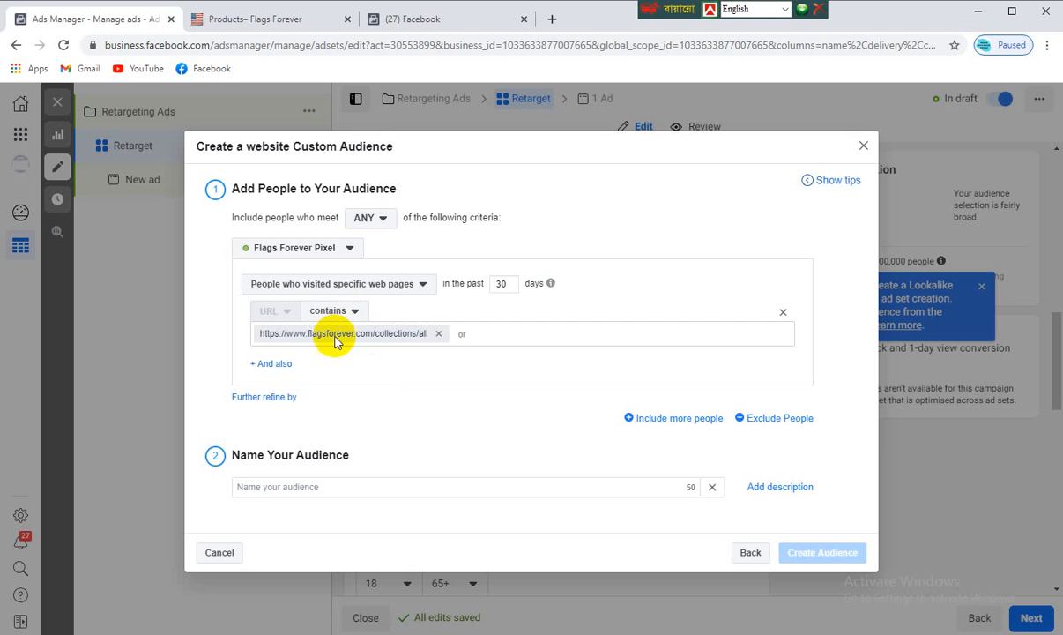
left_click(389, 332)
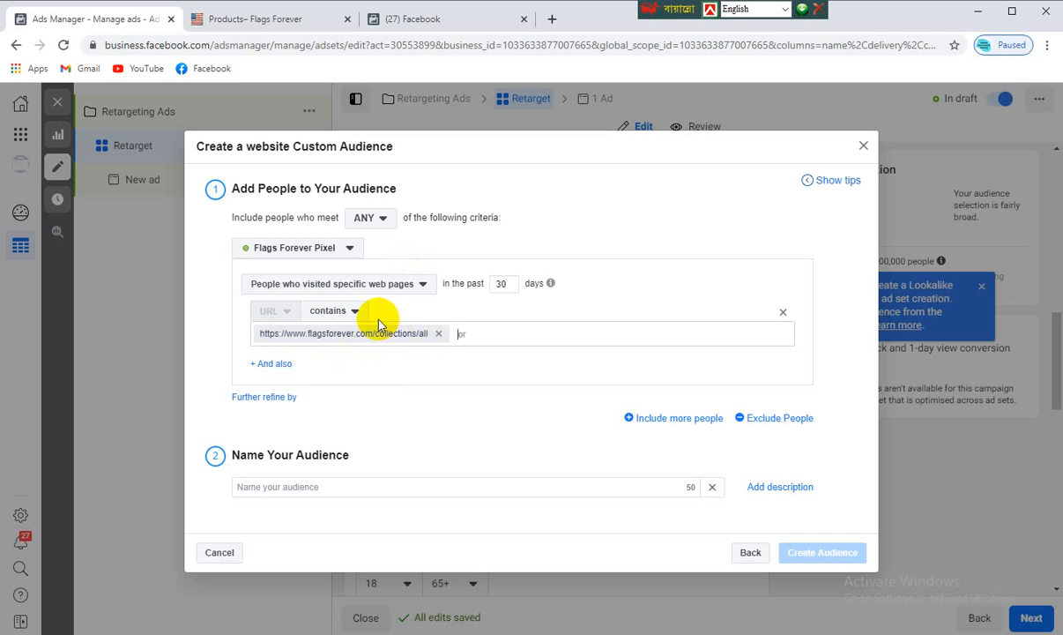
left_click(282, 21)
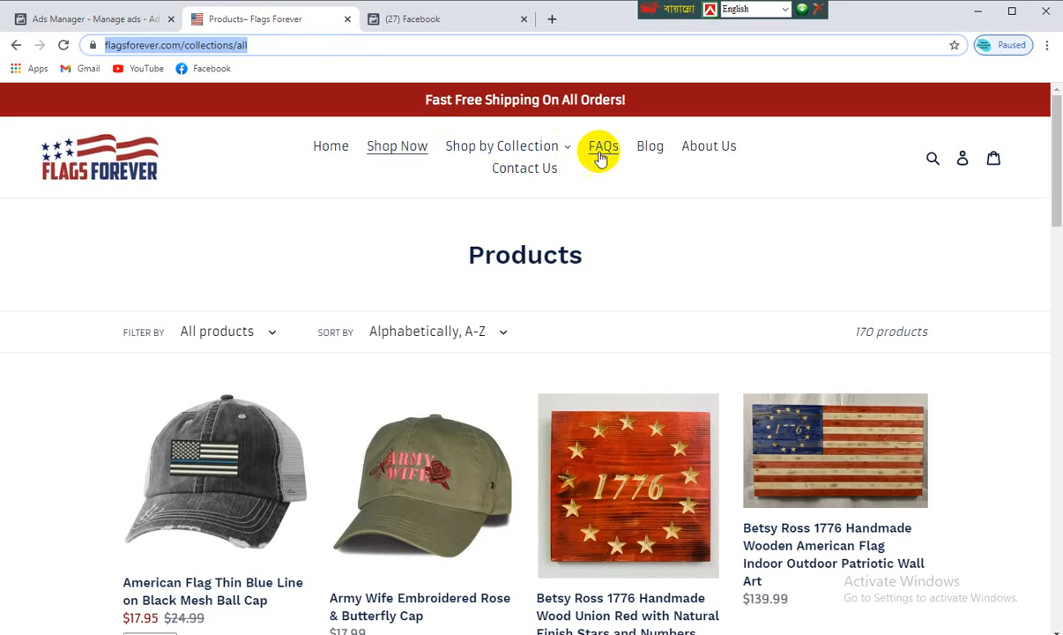
left_click(703, 150)
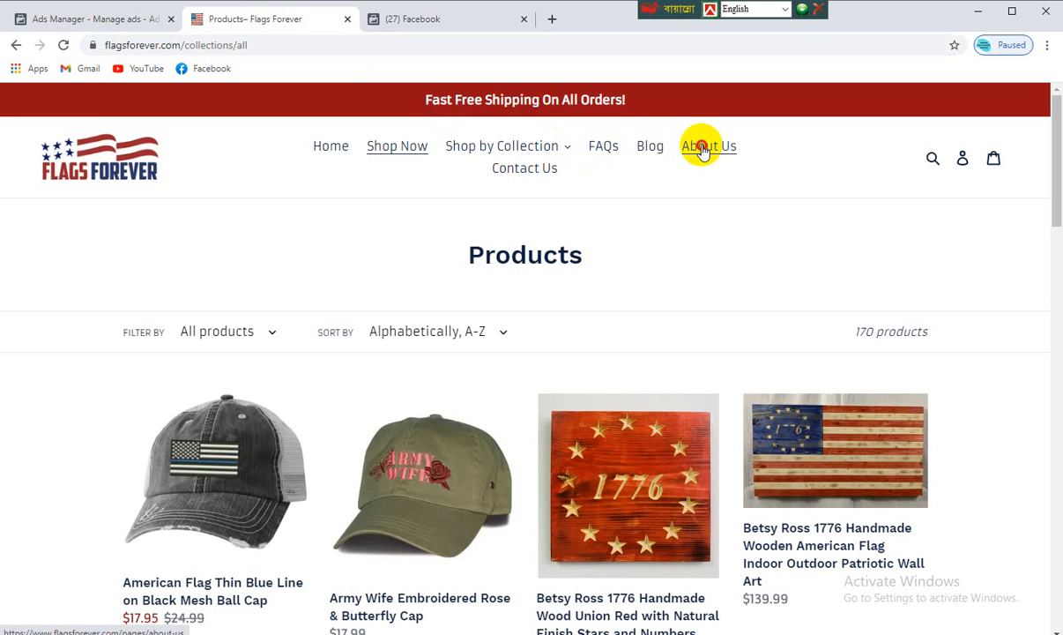
left_click(227, 48)
right_click(228, 48)
left_click(251, 124)
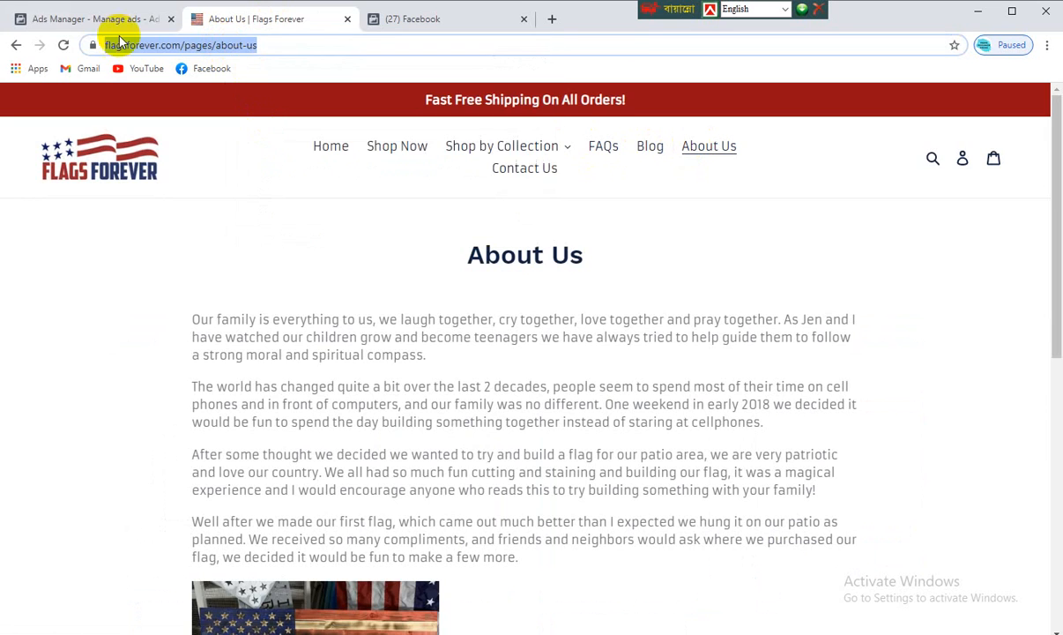
left_click(132, 19)
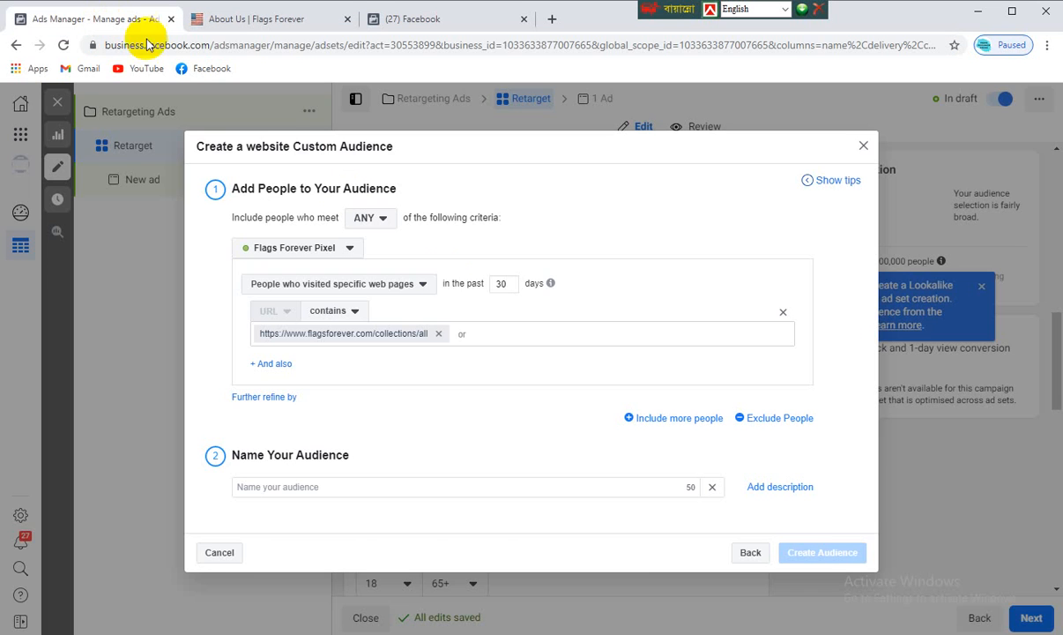
right_click(473, 334)
left_click(514, 452)
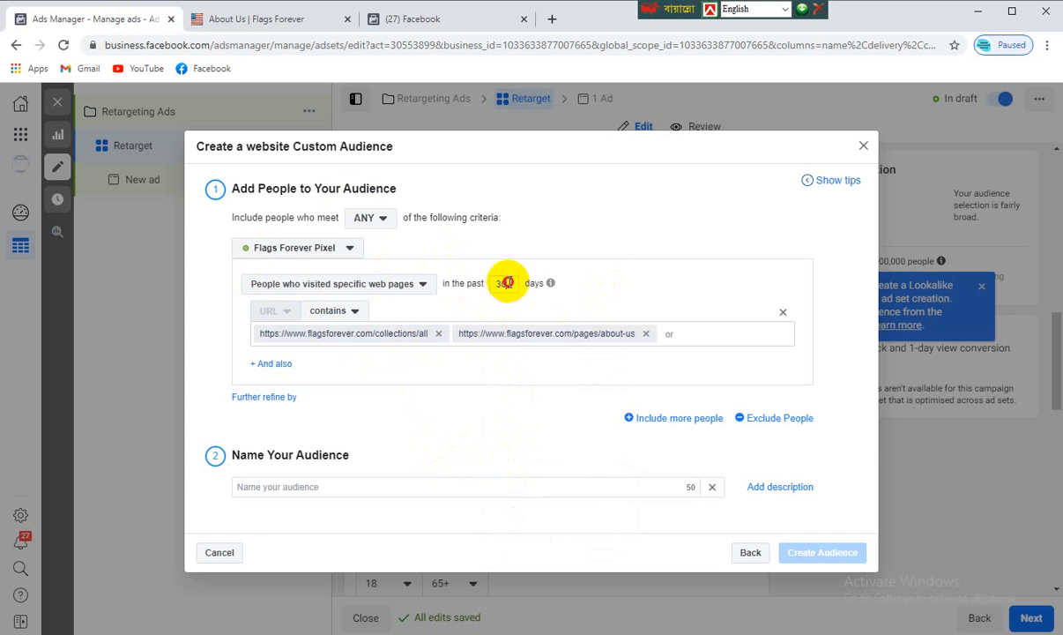
Highlight the 30-day period and remove both page addresses from the URL rule
left_click_drag(505, 282, 486, 288)
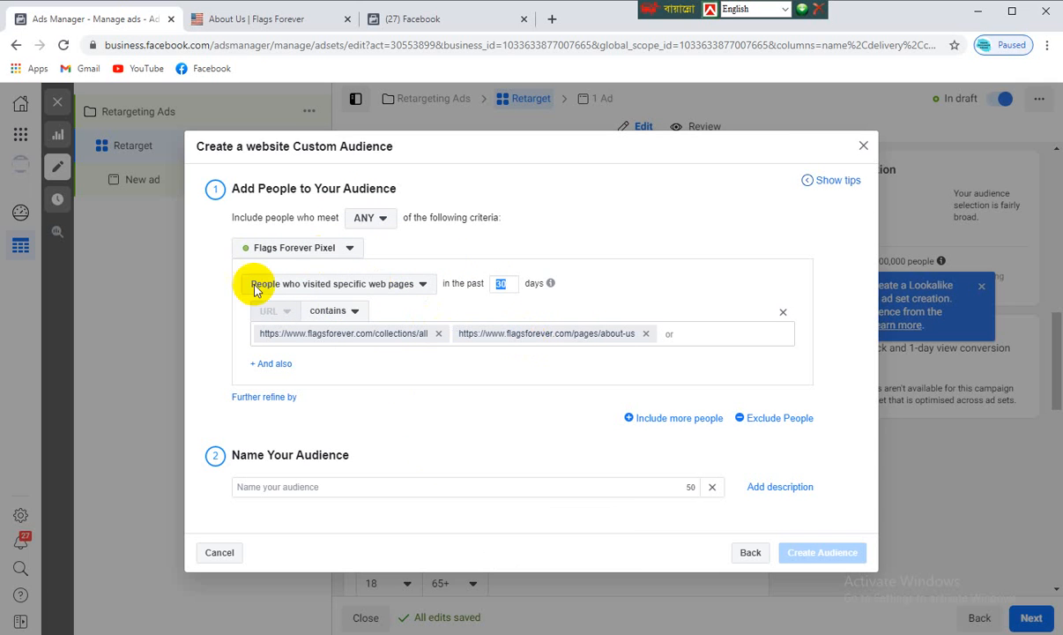
left_click(648, 335)
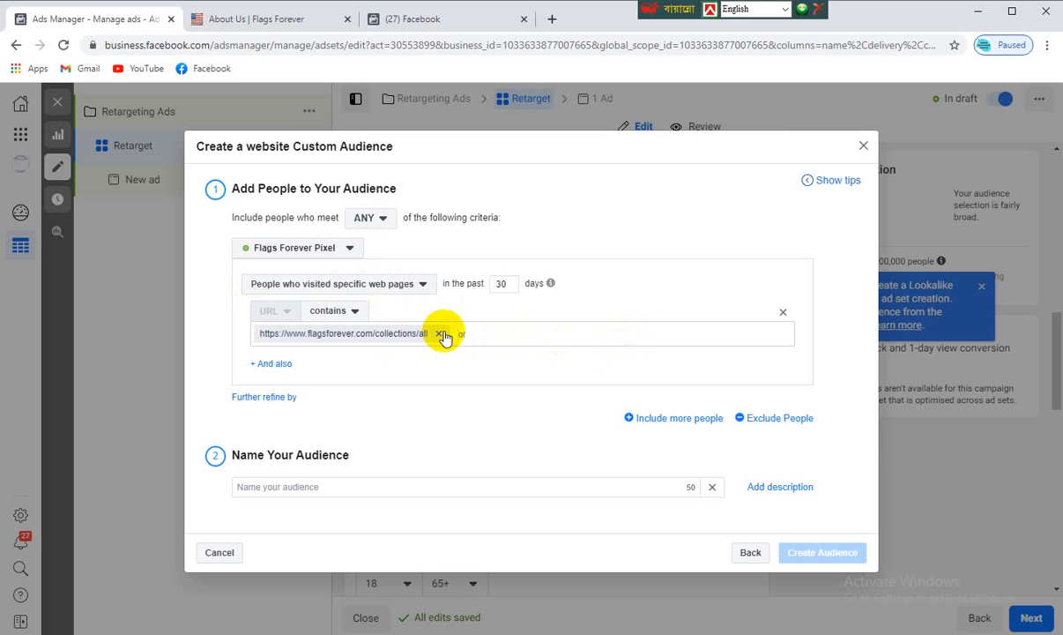
left_click(440, 336)
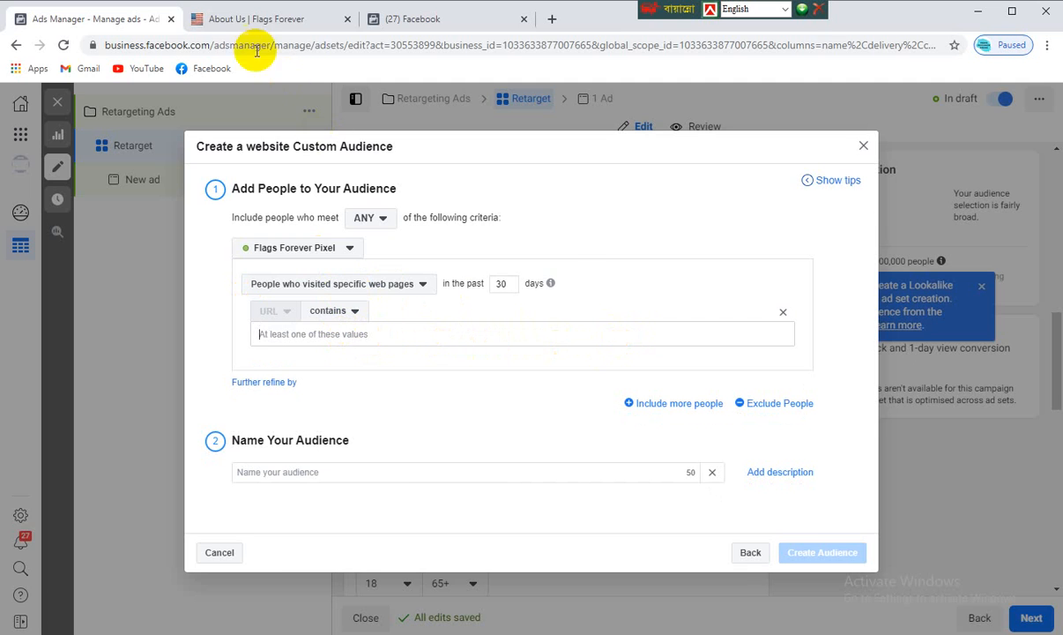
Revisit the store's About Us page, return to Ads Manager and set the audience rule to Visitors by time spent with the 25% percentile
left_click(245, 20)
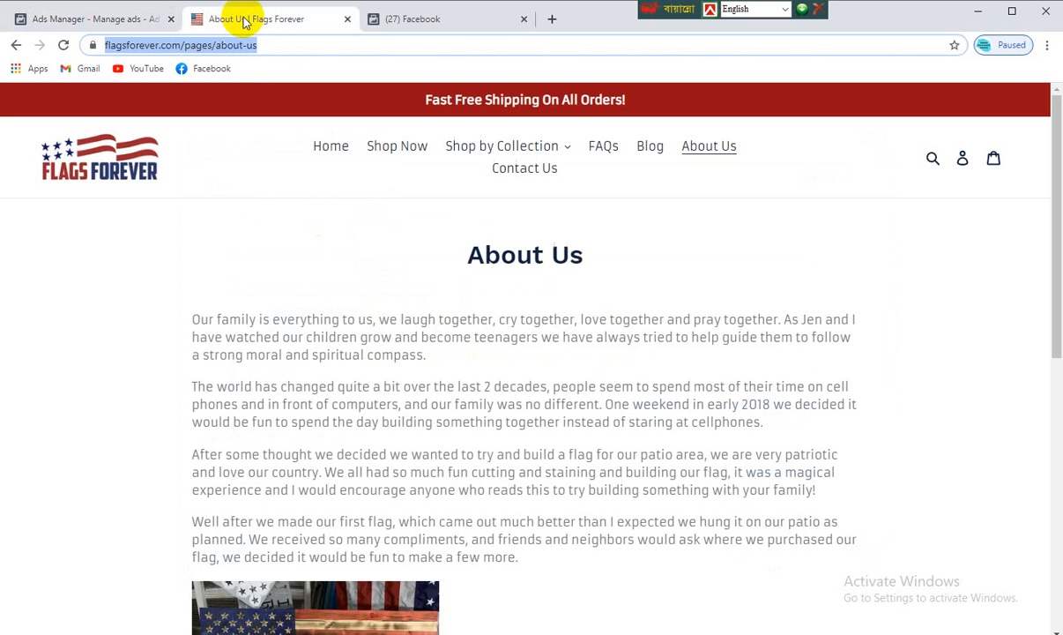
left_click(101, 19)
left_click(396, 283)
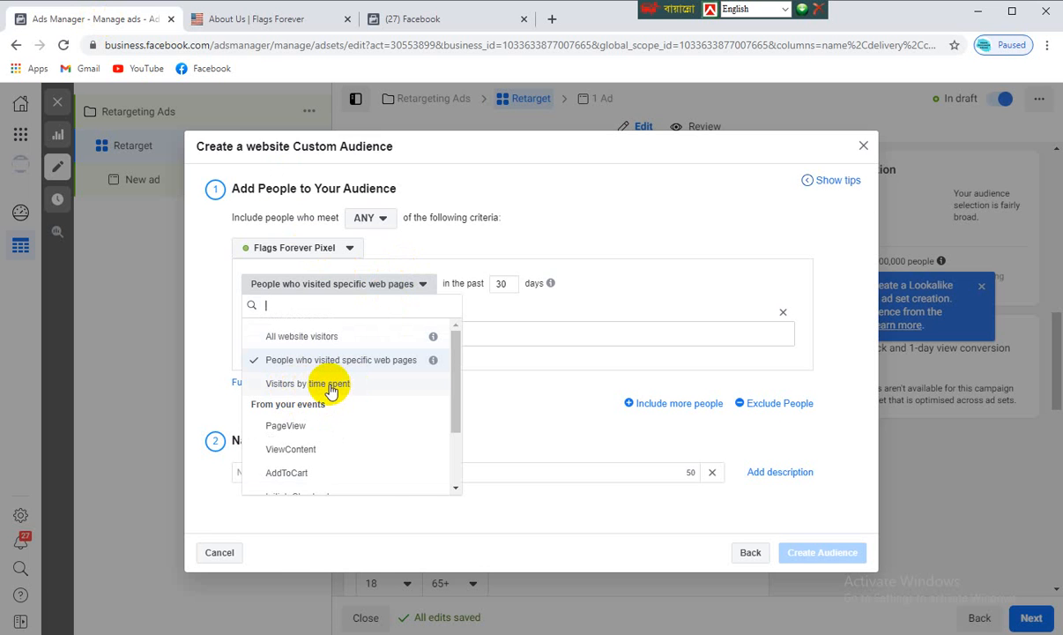
left_click(264, 19)
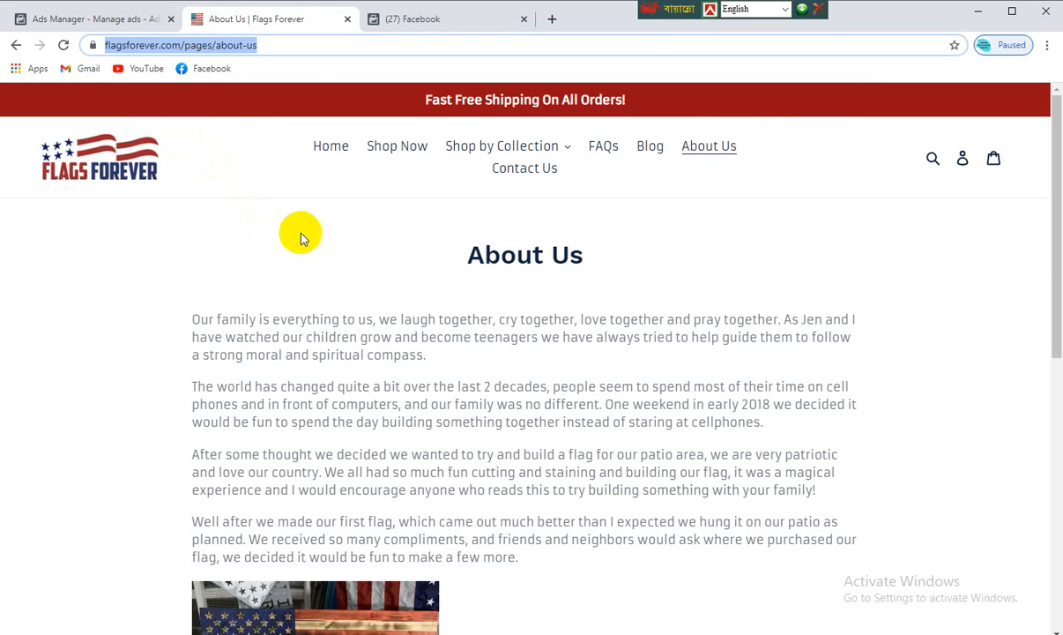
left_click(112, 19)
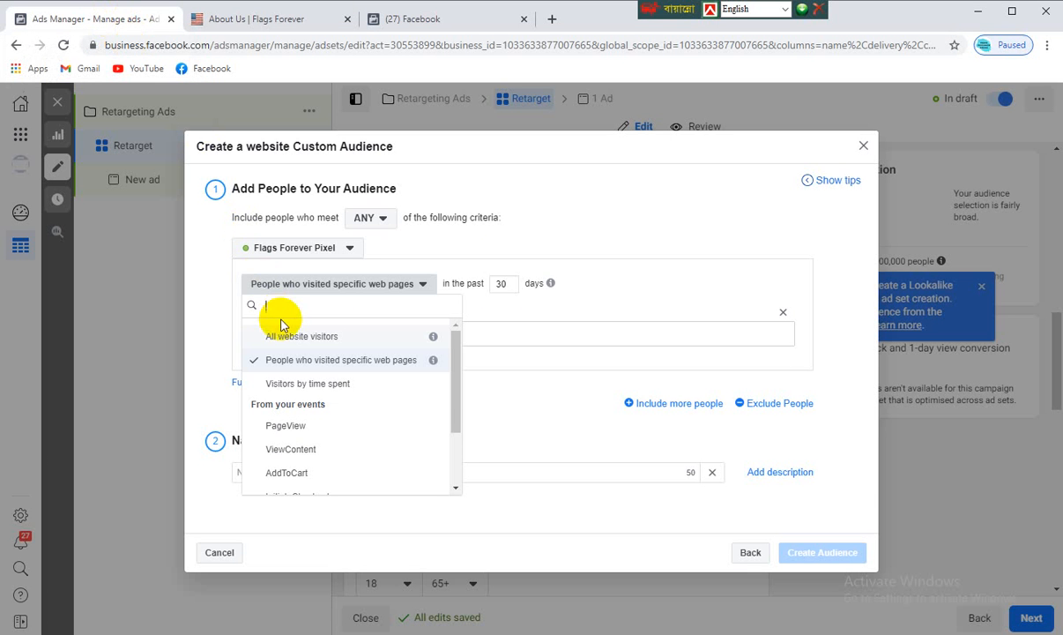
left_click(315, 383)
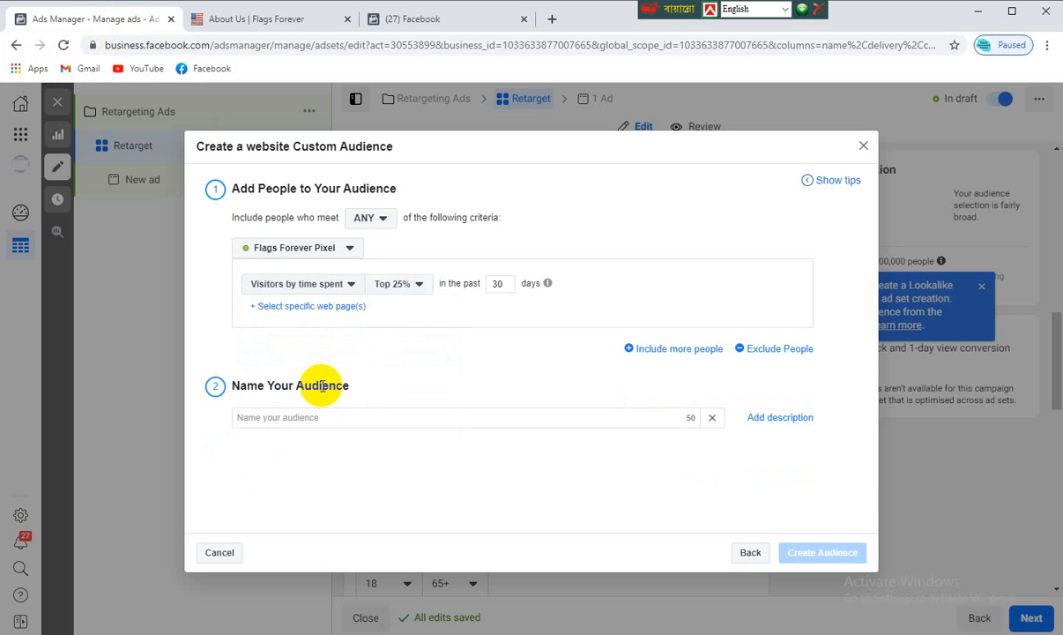
left_click(419, 285)
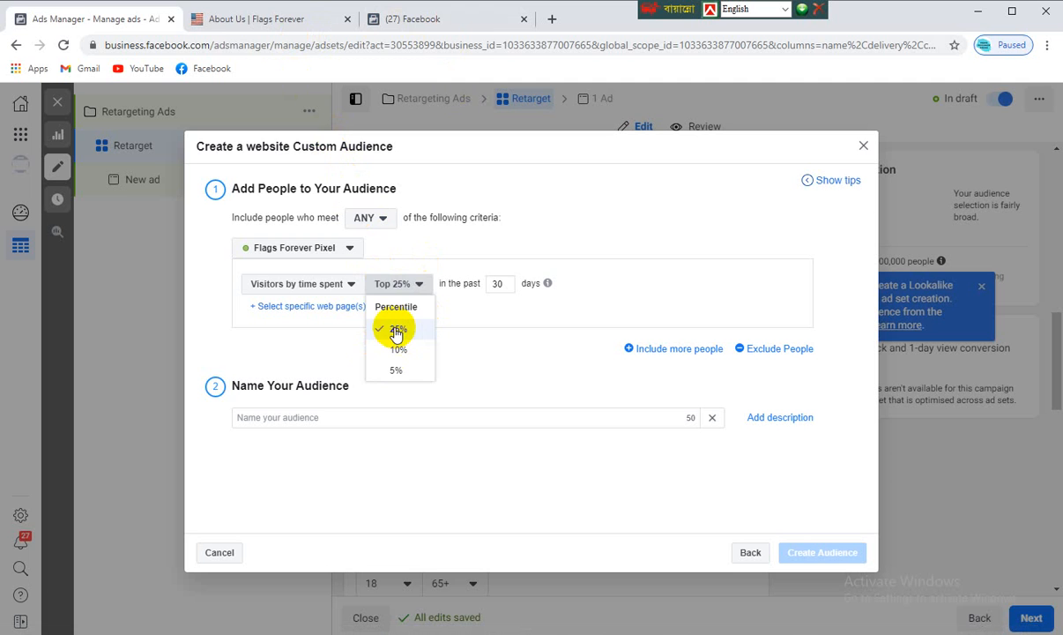
left_click(396, 331)
Look through the pixel events available for the audience rule and change the criterion to AddToCart
left_click(326, 285)
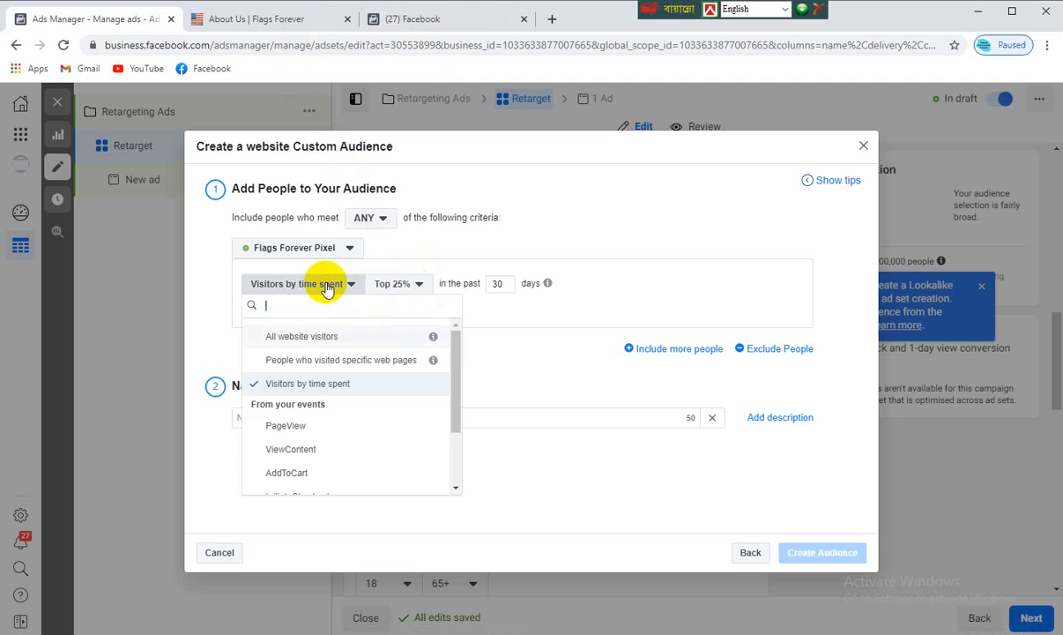
scroll(328, 427, "down", 2)
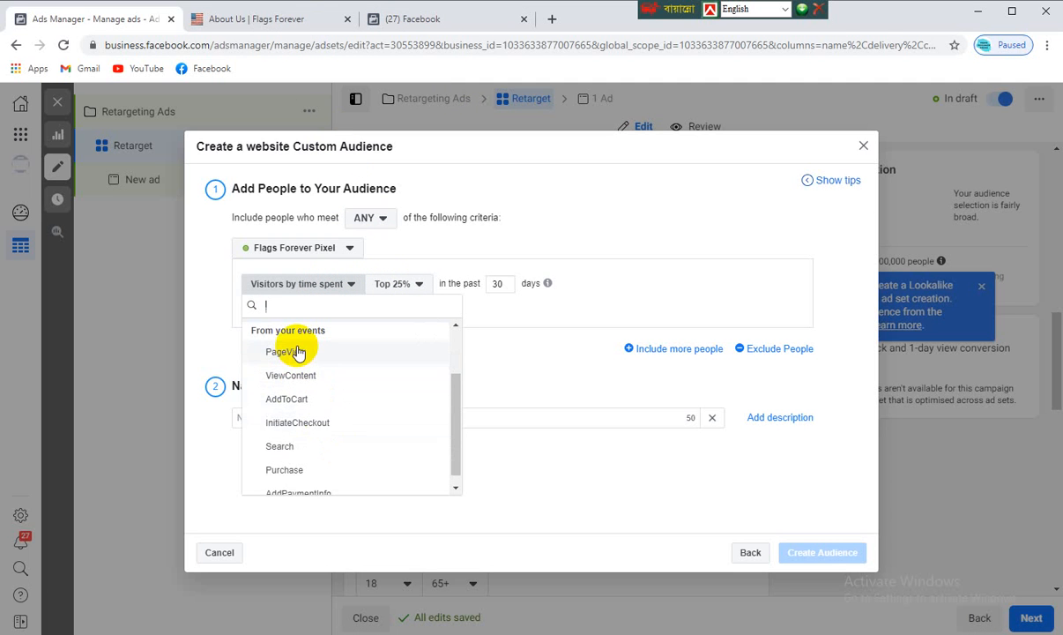
scroll(291, 351, "up", 2)
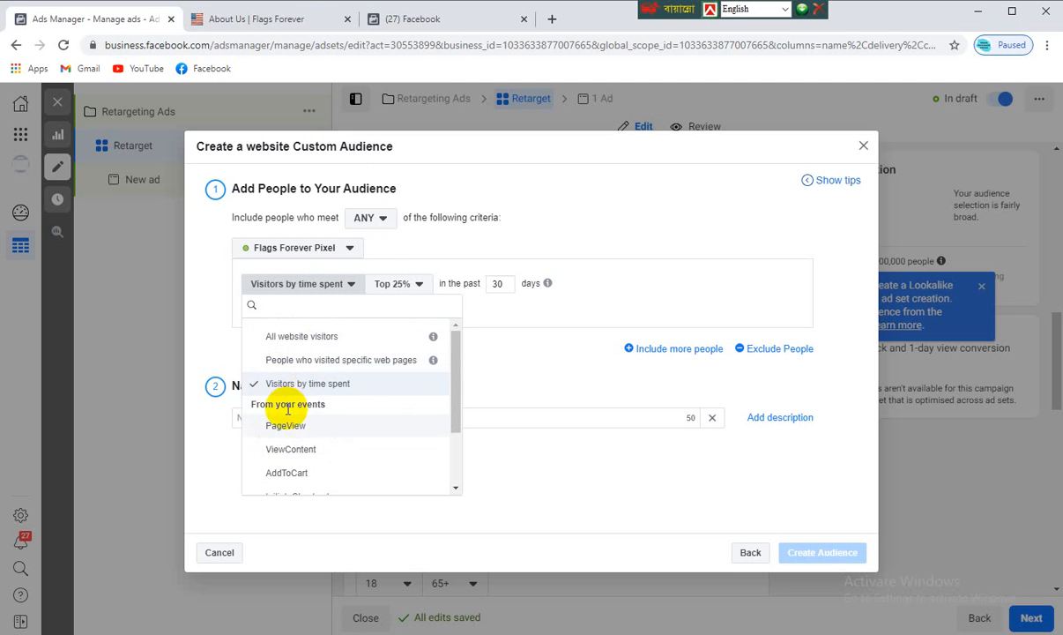
scroll(288, 409, "down", 2)
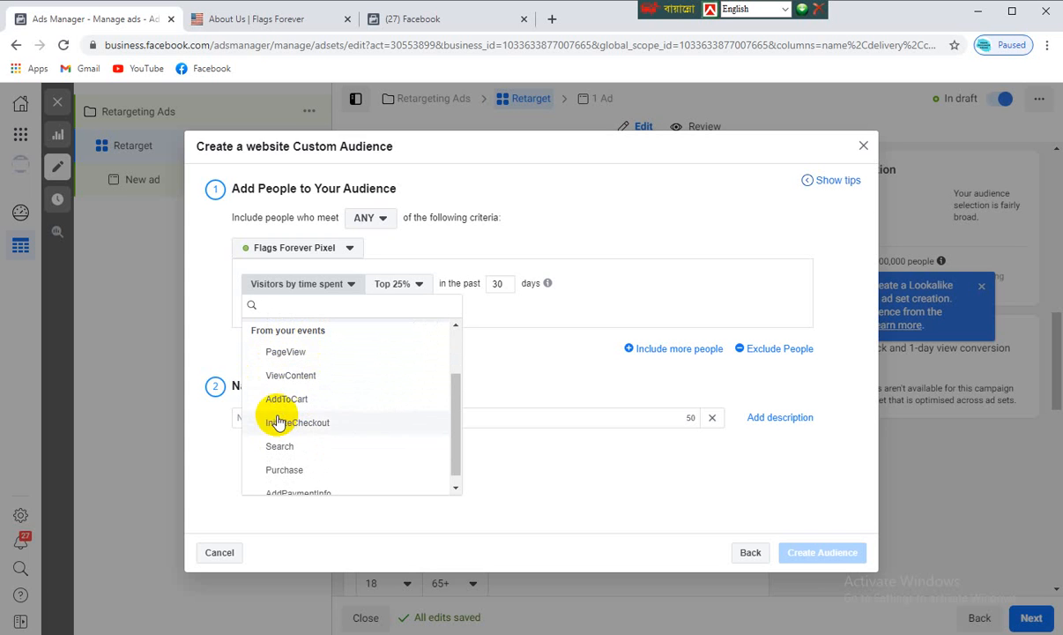
scroll(281, 425, "down", 1)
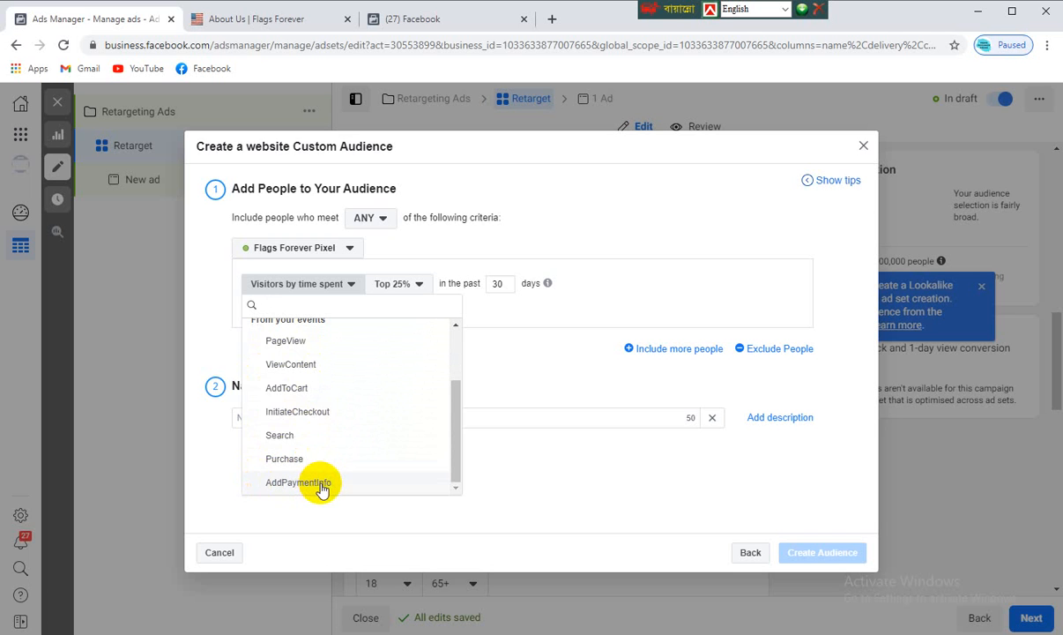
scroll(286, 378, "up", 2)
scroll(300, 377, "down", 2)
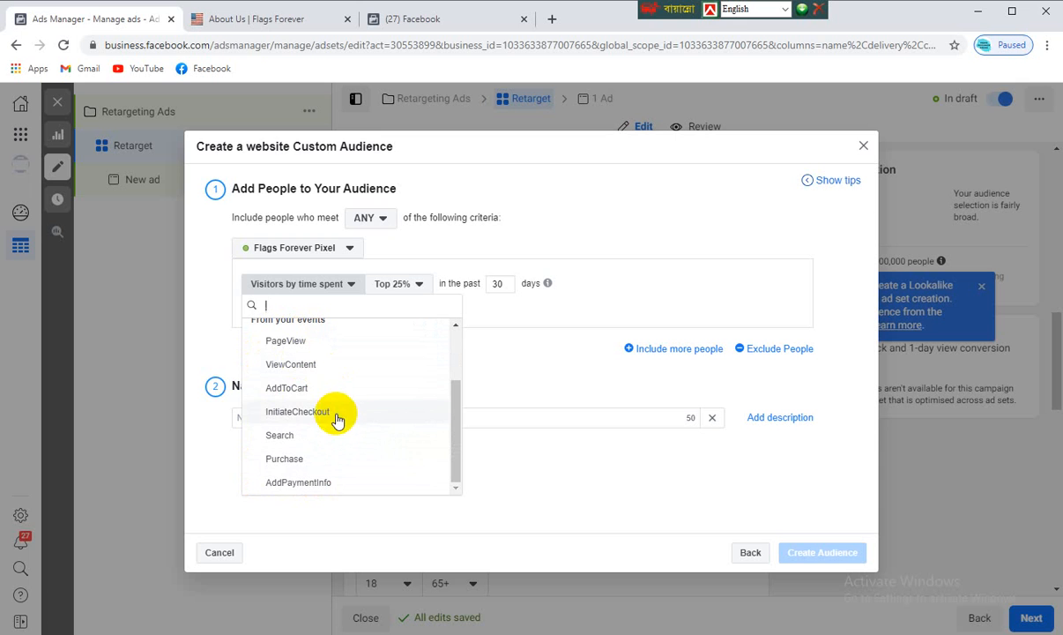
left_click(295, 393)
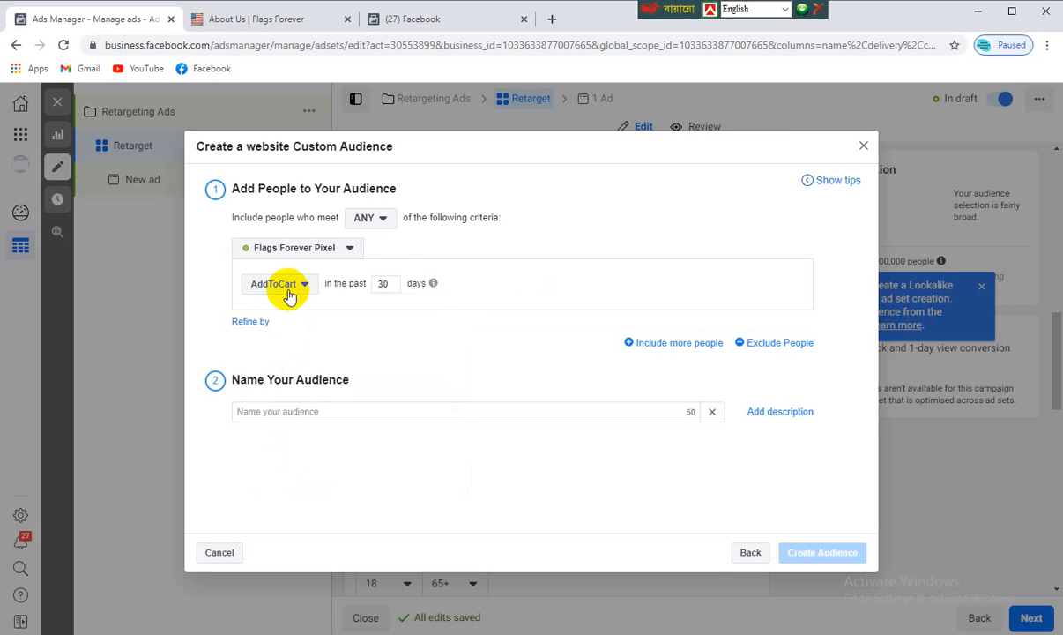
Highlight the AddToCart rule's retention period and review the other pixel events without changing the criterion
left_click_drag(395, 286, 375, 289)
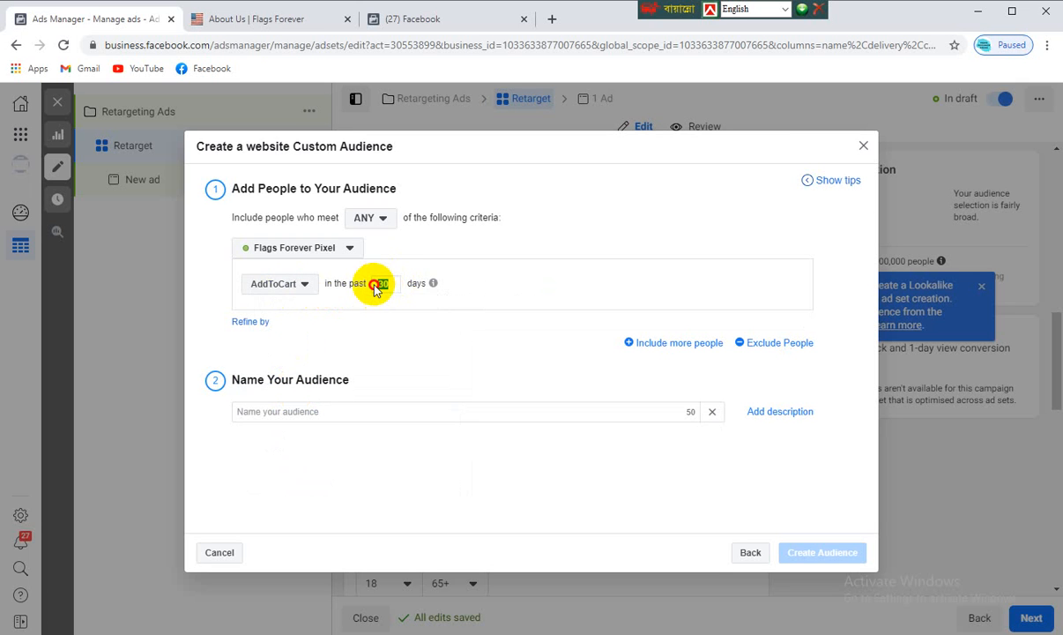
left_click(390, 283)
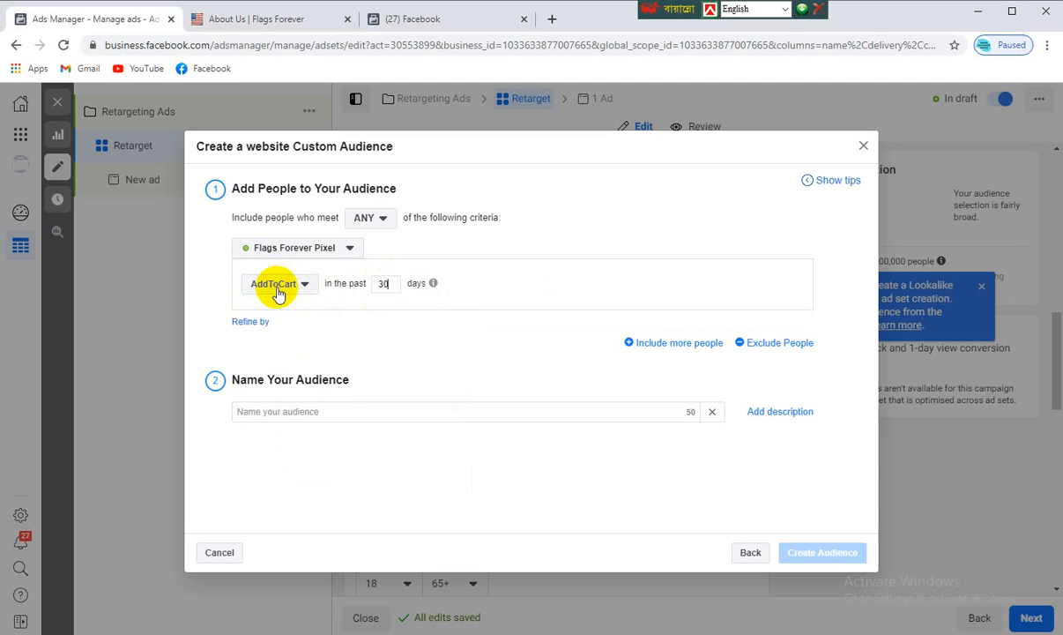
left_click(278, 287)
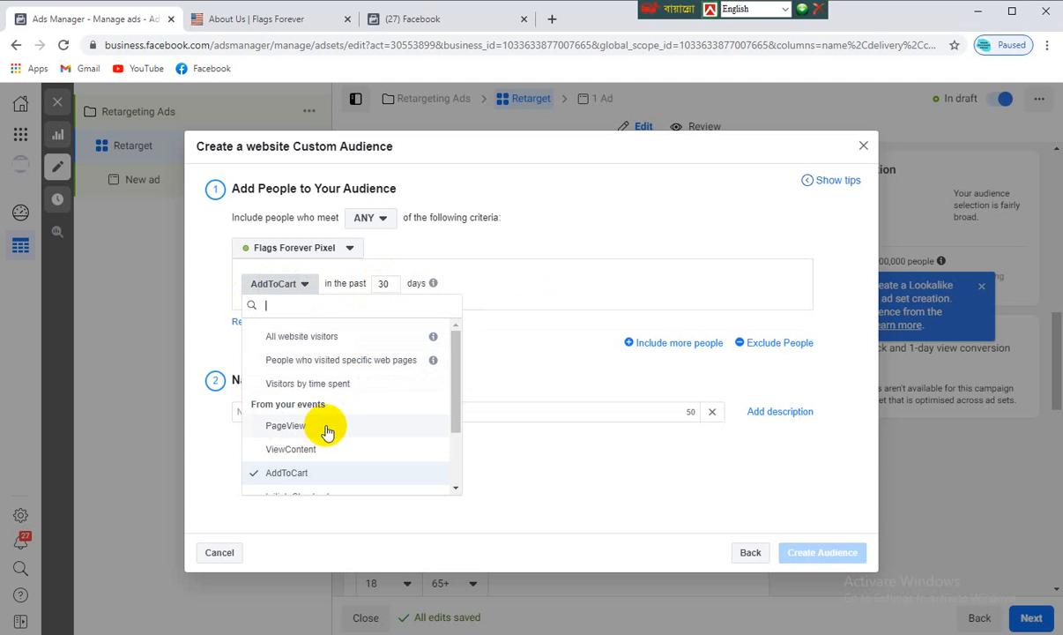
scroll(301, 430, "down", 2)
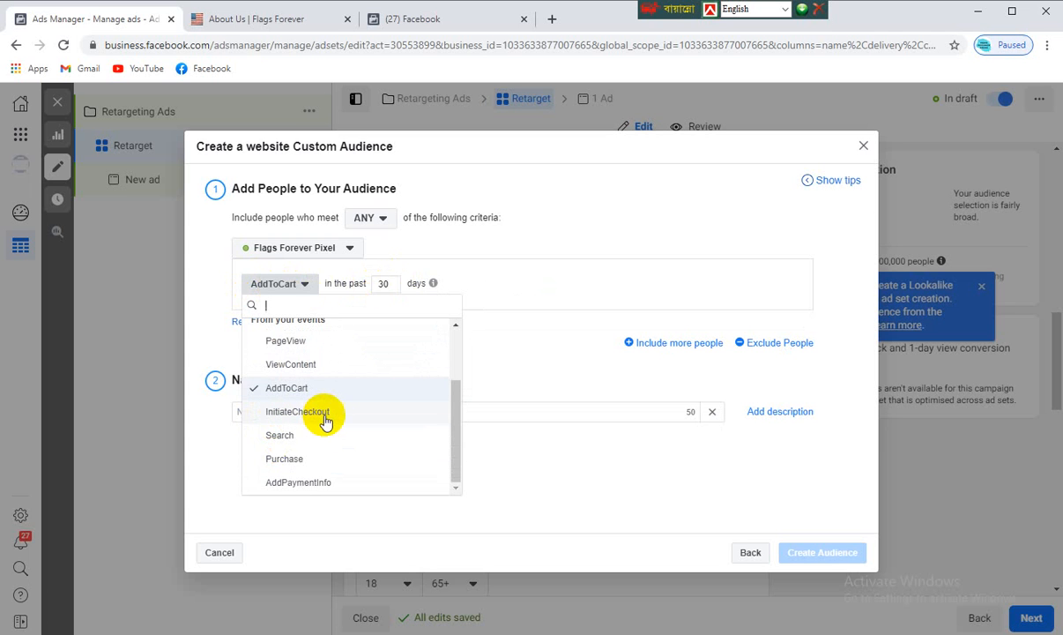
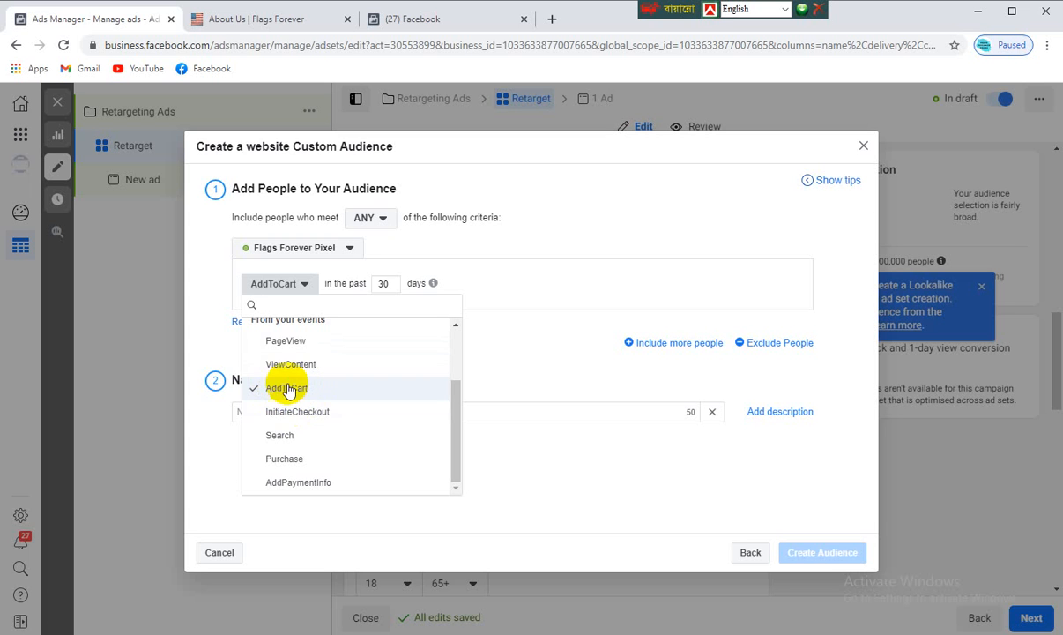
left_click(486, 345)
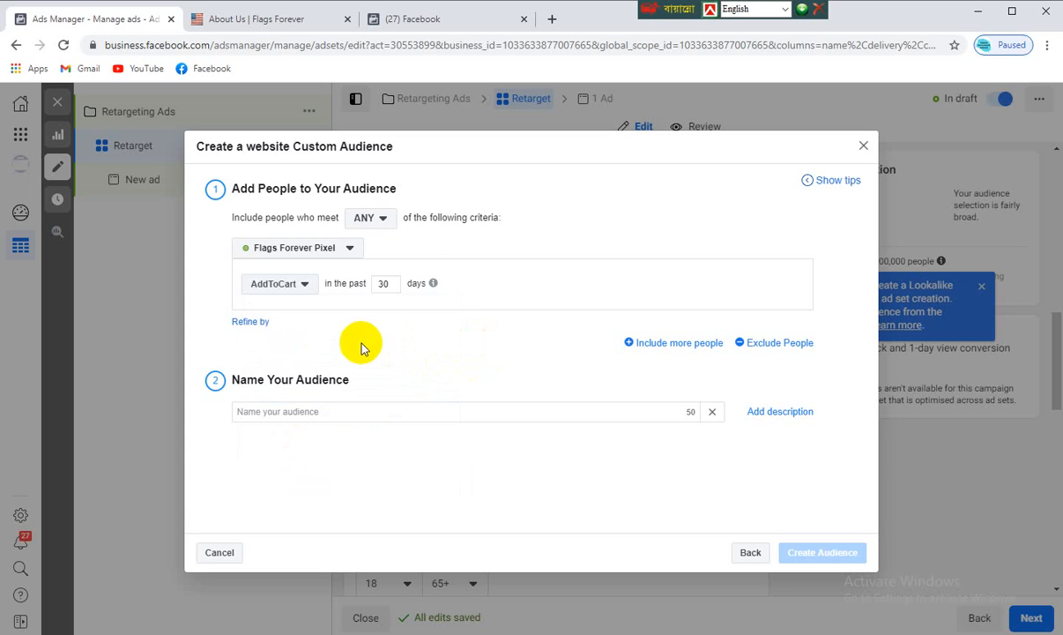
Set the audience rule to All website visitors, try a period of 360 days, and set it to 180 days
left_click(292, 283)
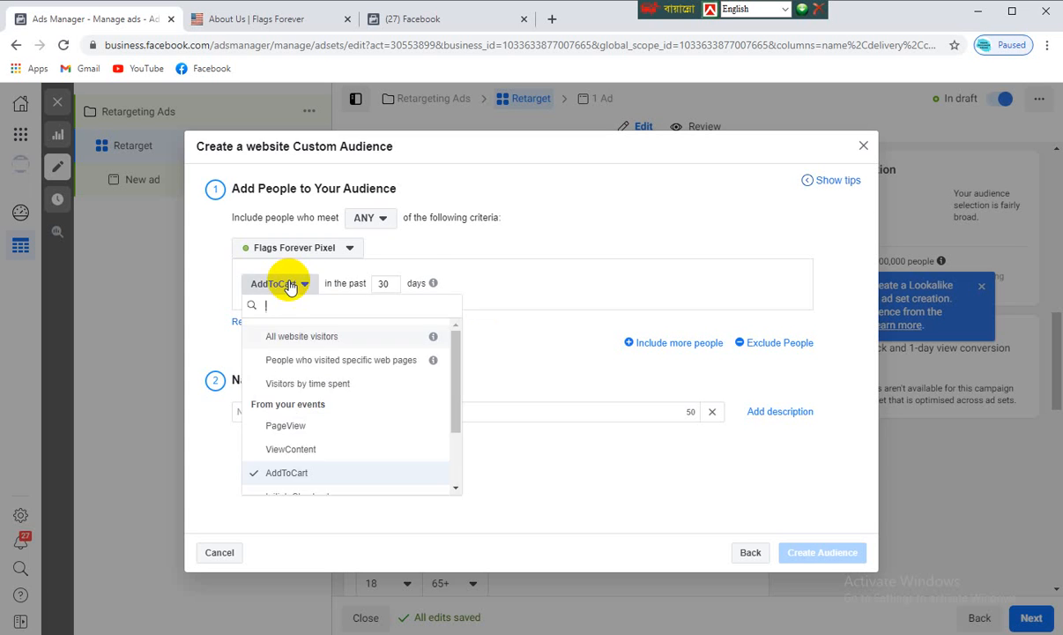
left_click(276, 339)
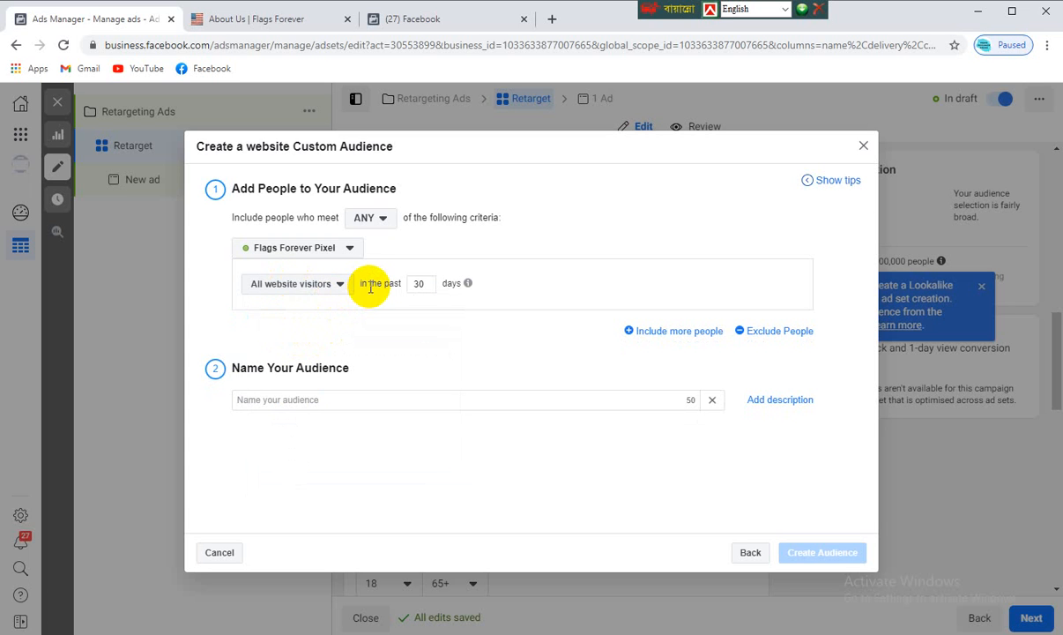
double_click(423, 283)
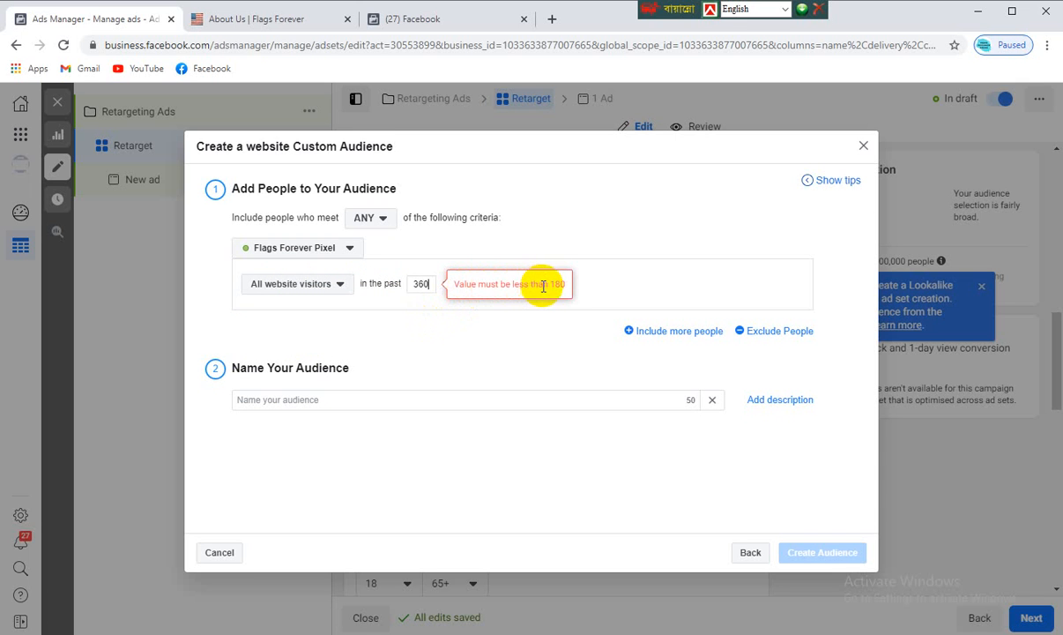
left_click(430, 307)
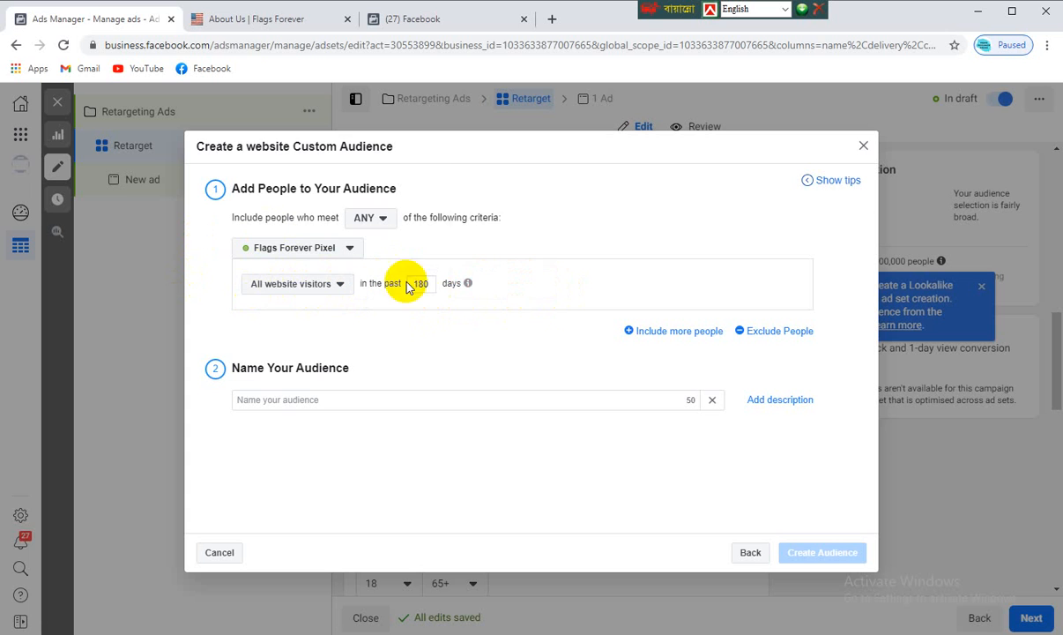
Include a second group of people, setting the first rule's event to PageView and the second rule's event to AddToCart
left_click(657, 331)
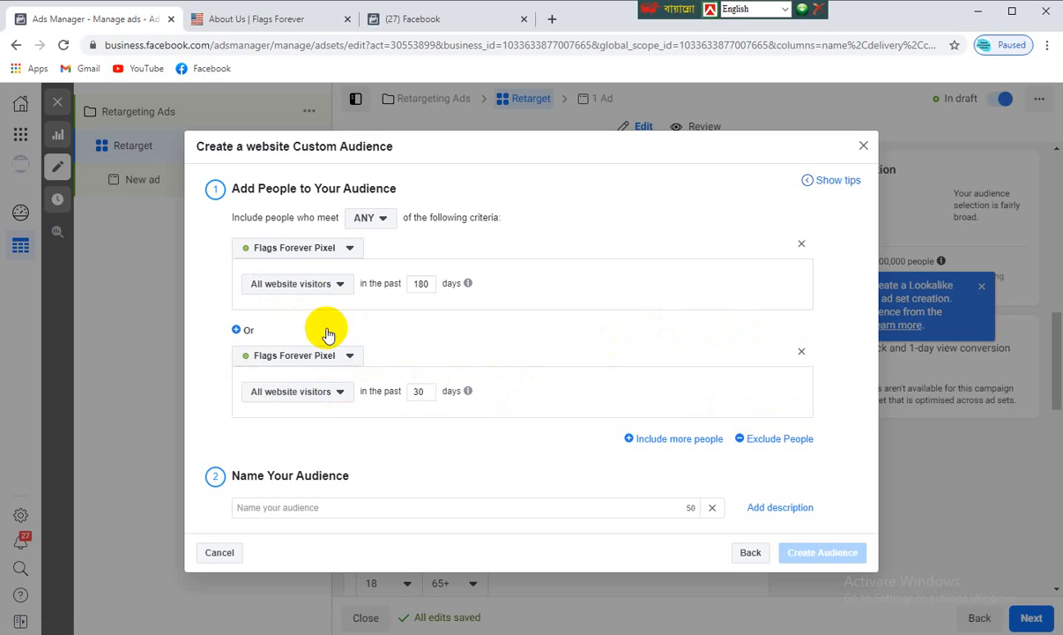
left_click(327, 288)
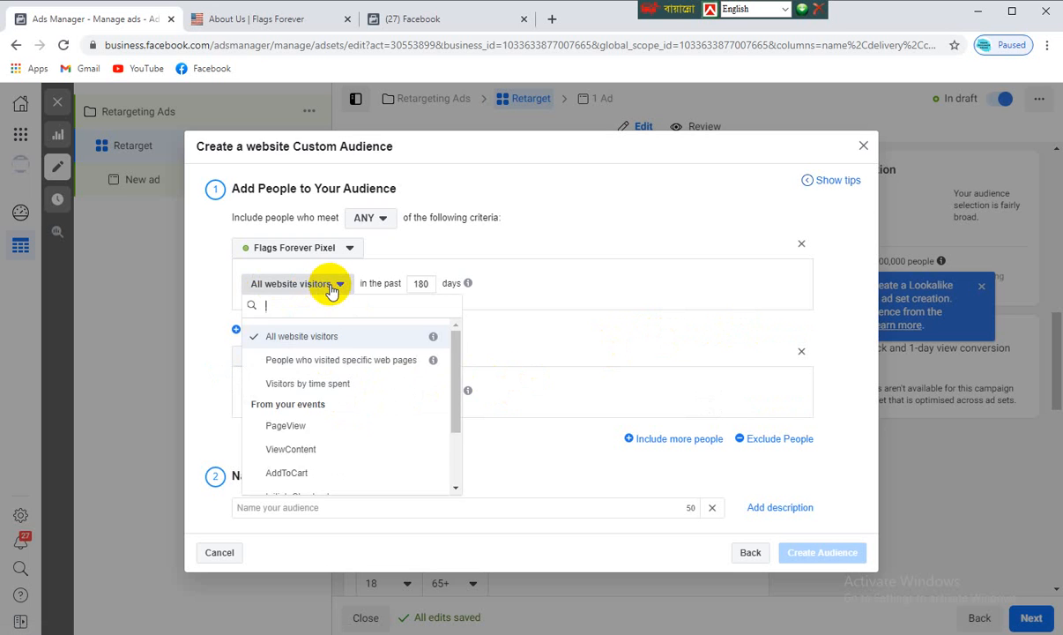
left_click(298, 430)
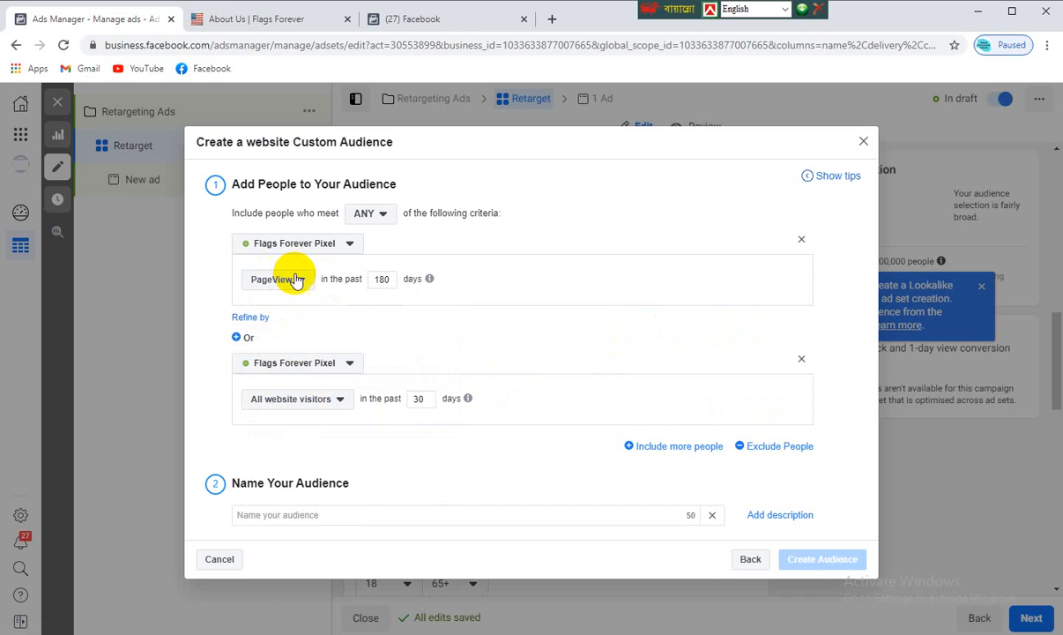
left_click(340, 402)
scroll(309, 498, "down", 2)
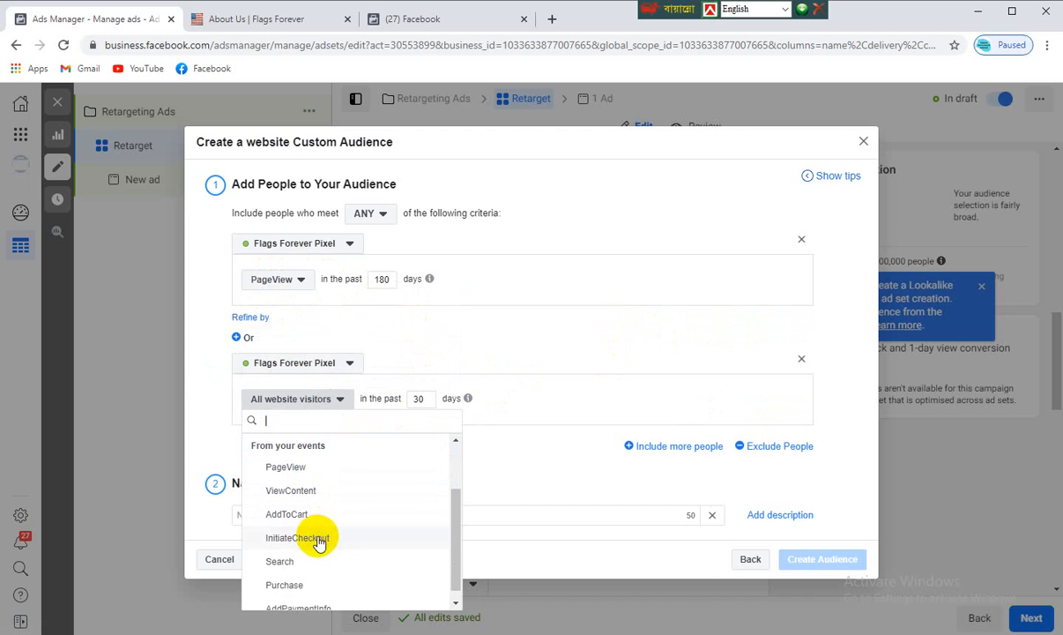
left_click(302, 513)
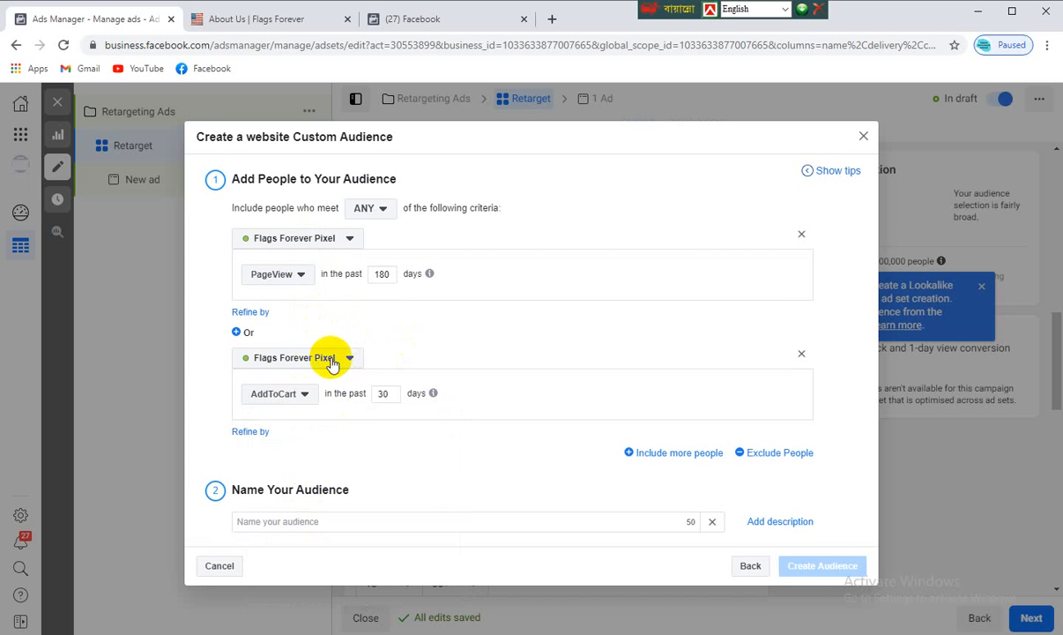
Include a third group of people and set its rule to the Purchase event
left_click(666, 452)
scroll(498, 438, "down", 1)
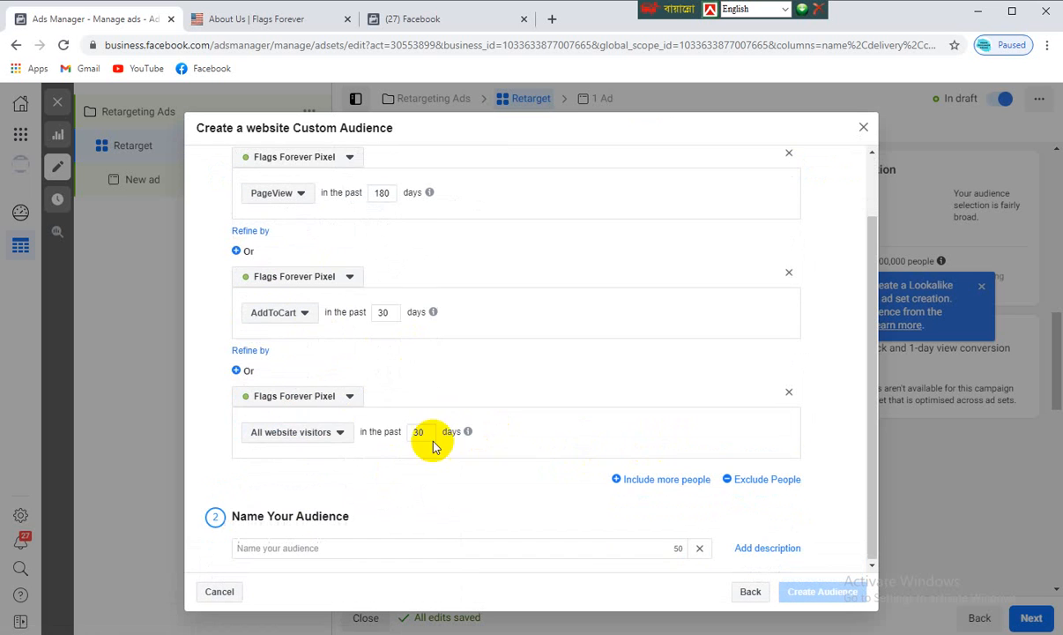
left_click(336, 433)
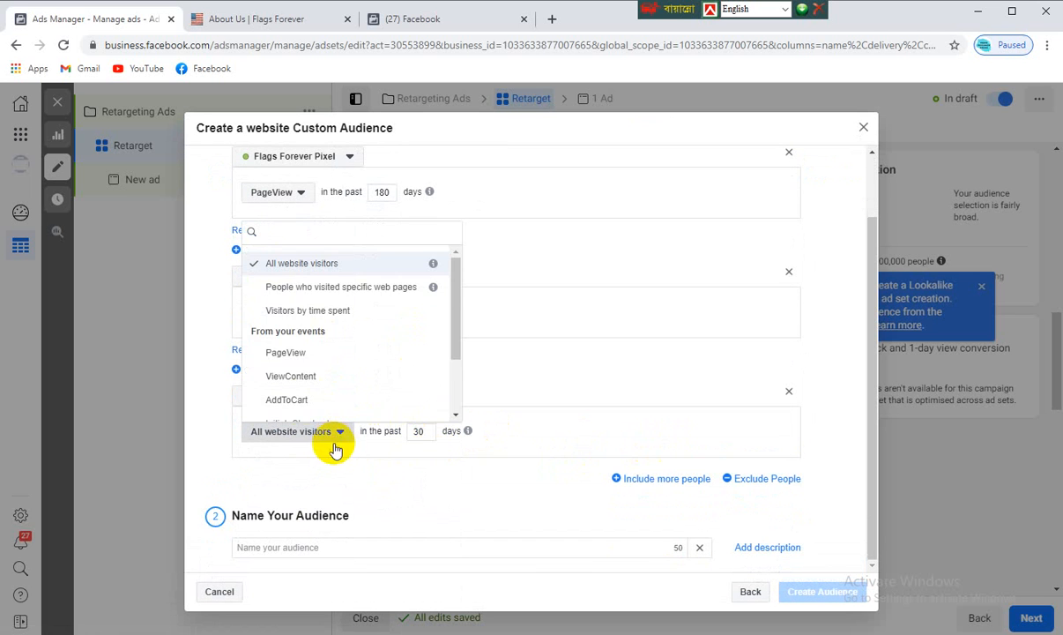
scroll(310, 366, "down", 3)
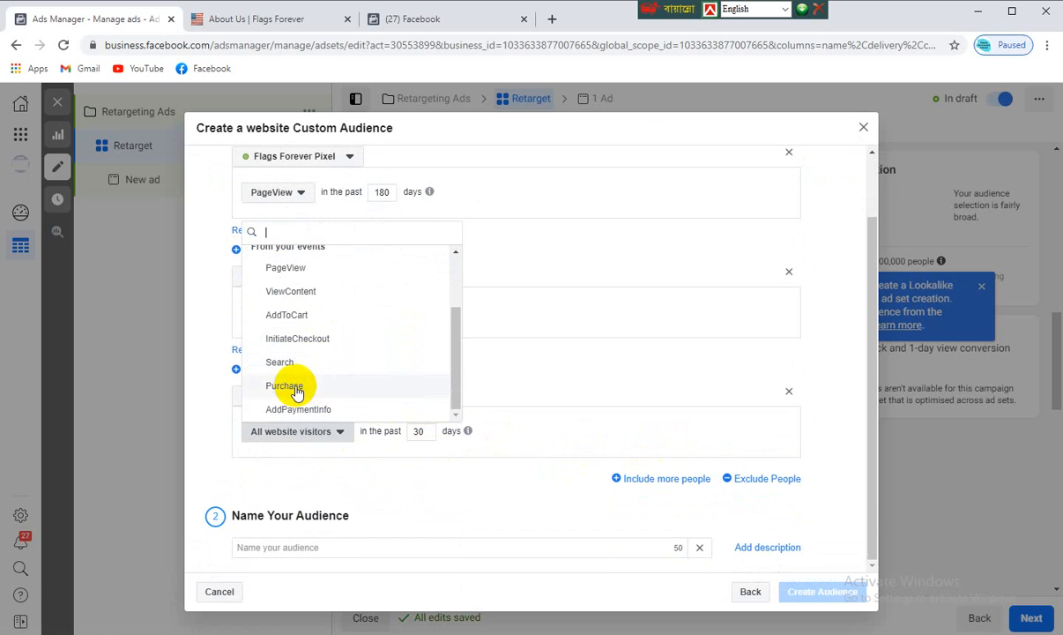
left_click(284, 386)
scroll(278, 313, "up", 1)
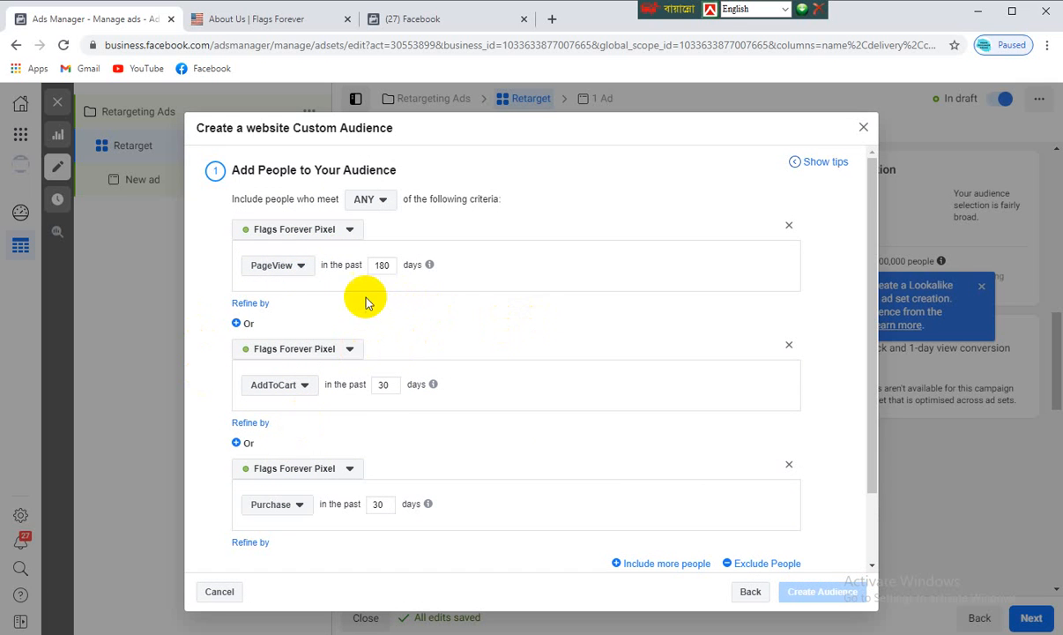
Remove the AddToCart and Purchase rules and set the remaining rule back to All website visitors
left_click(789, 345)
left_click(789, 346)
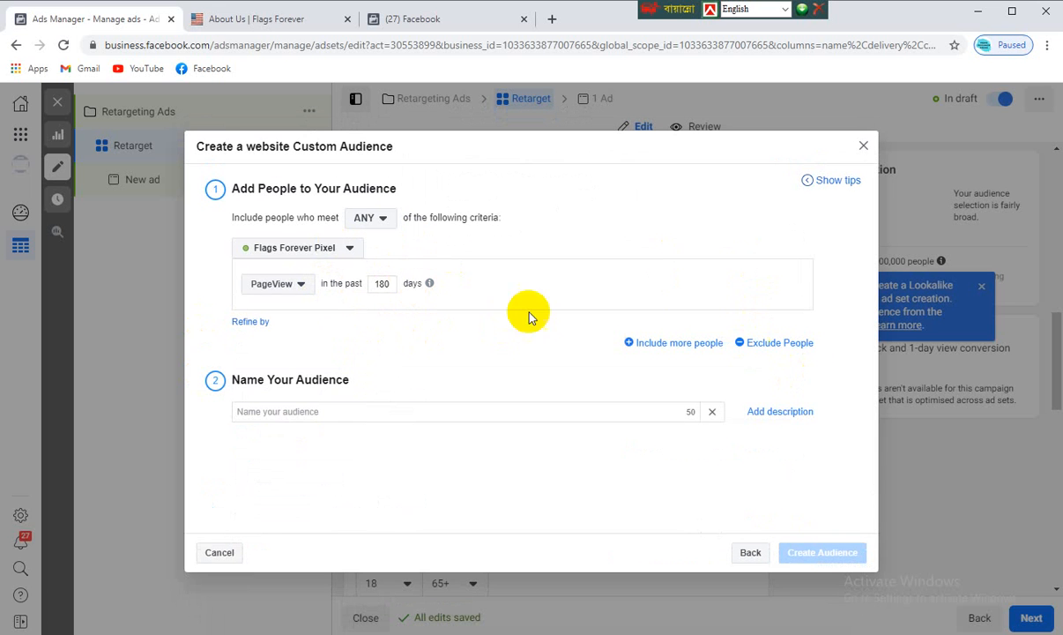
left_click(302, 251)
left_click(302, 253)
left_click(294, 283)
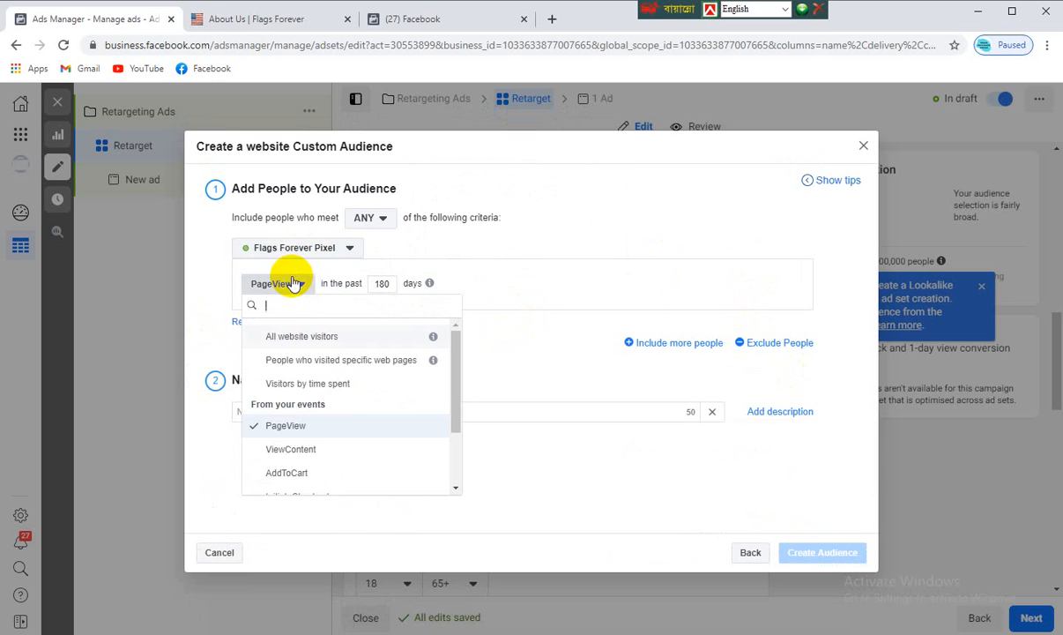
left_click(287, 335)
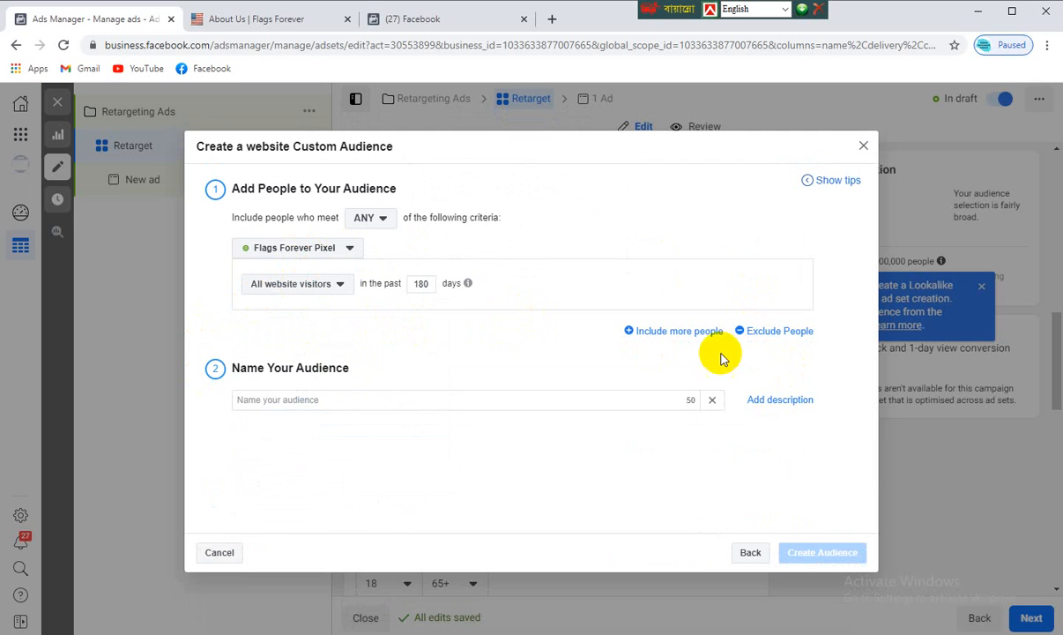
Add an exclusion rule for the Flags Forever Pixel, try the Search event, and set it to Purchase
left_click(764, 332)
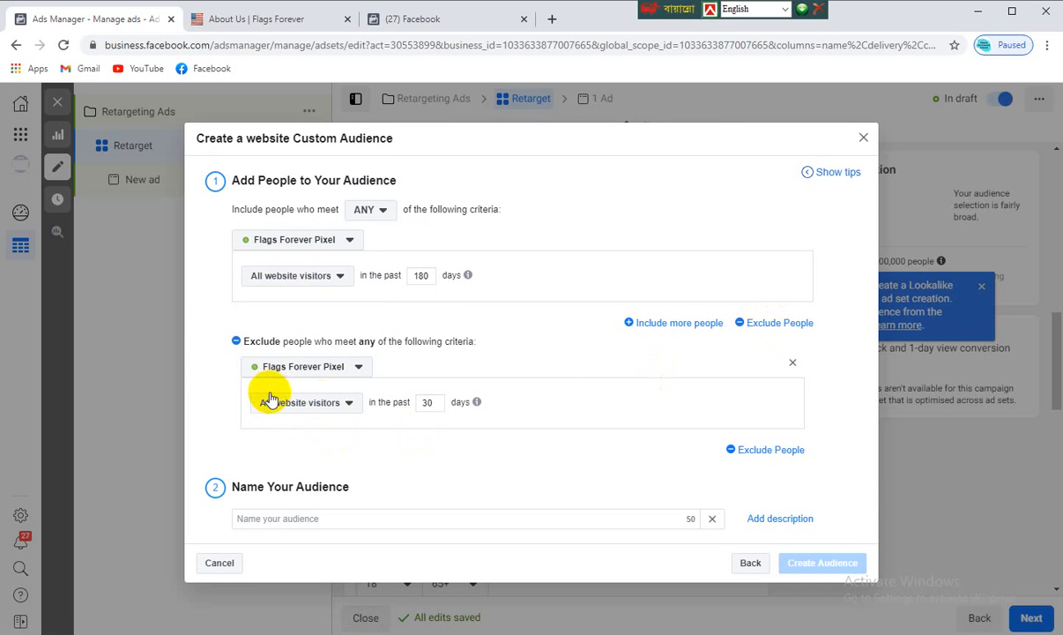
left_click(328, 403)
scroll(344, 490, "down", 2)
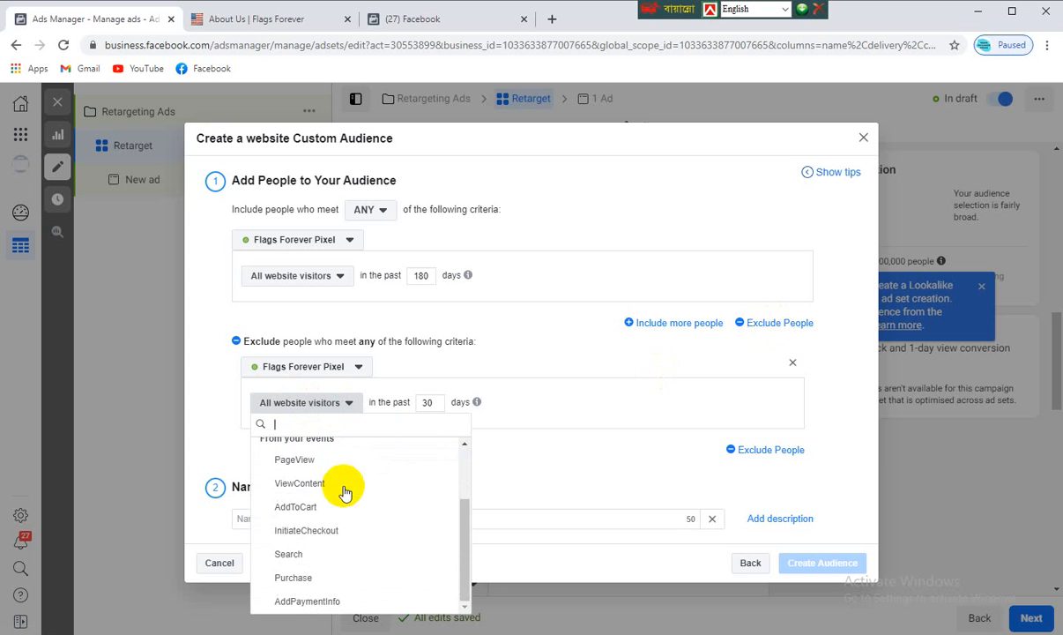
left_click(288, 554)
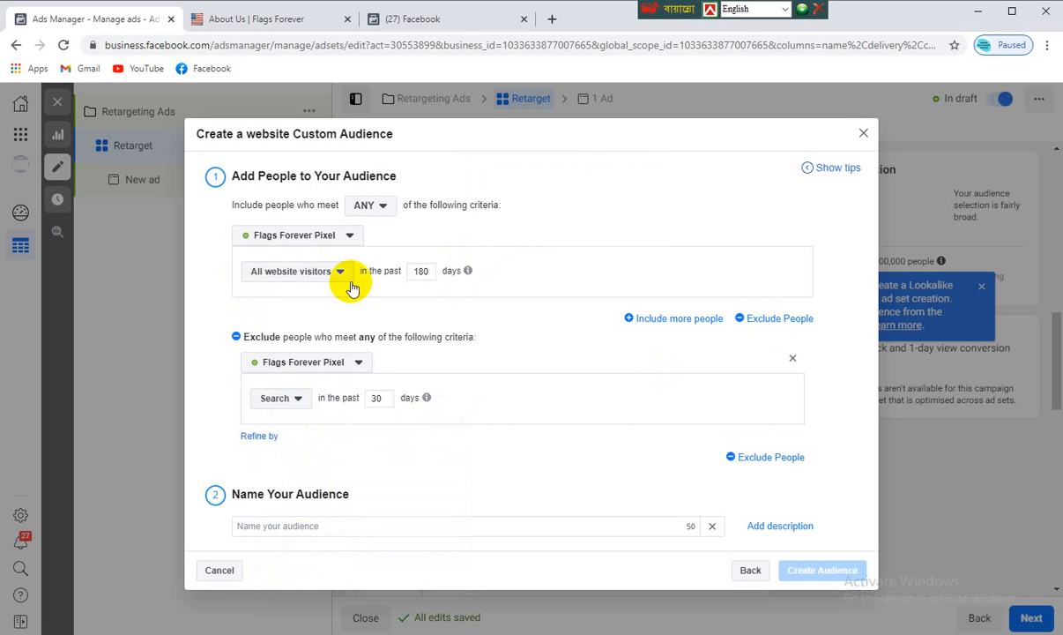
left_click(291, 398)
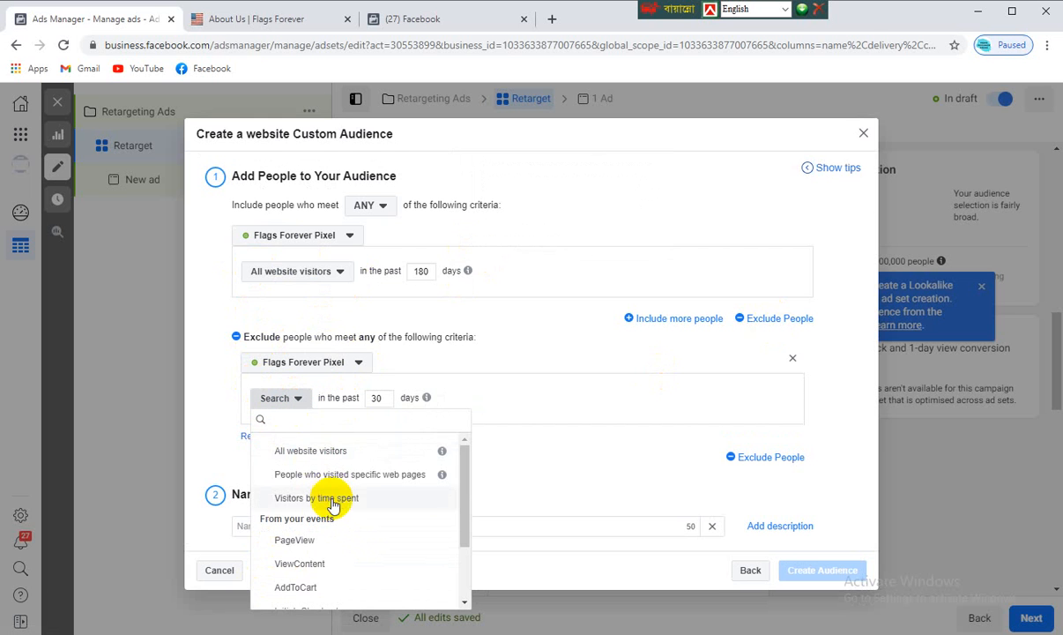
scroll(333, 505, "down", 2)
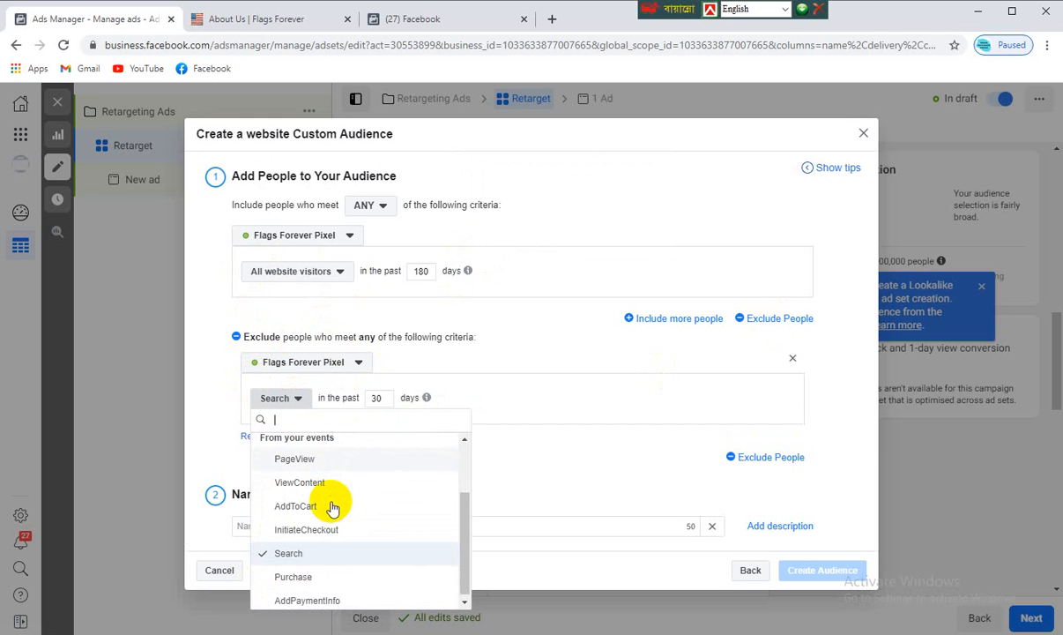
left_click(293, 573)
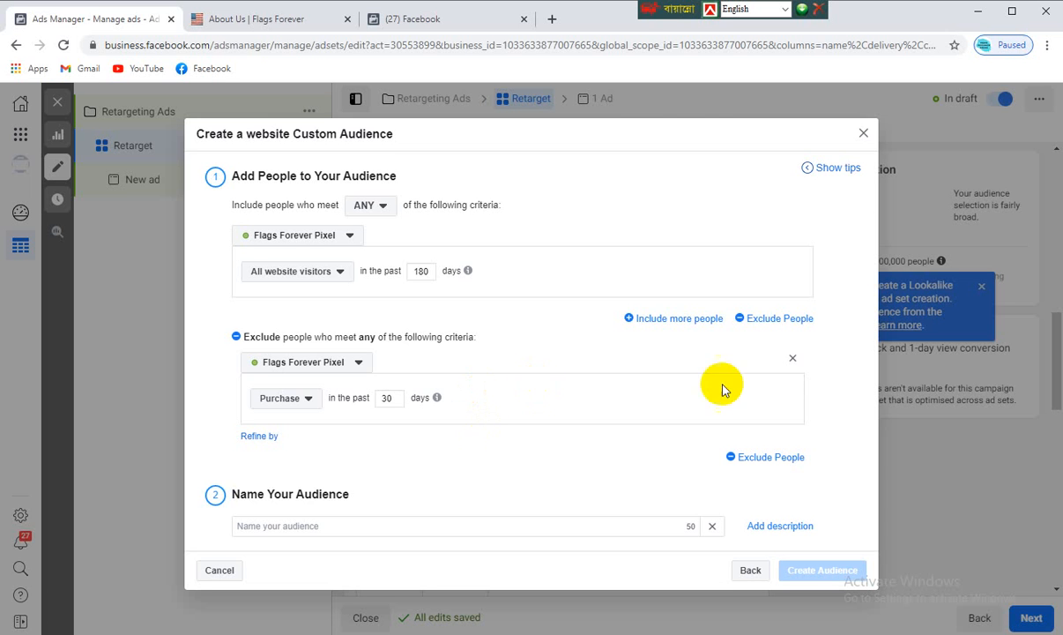
Remove the exclusion rule and keep the inclusion rule on All website visitors
left_click(793, 358)
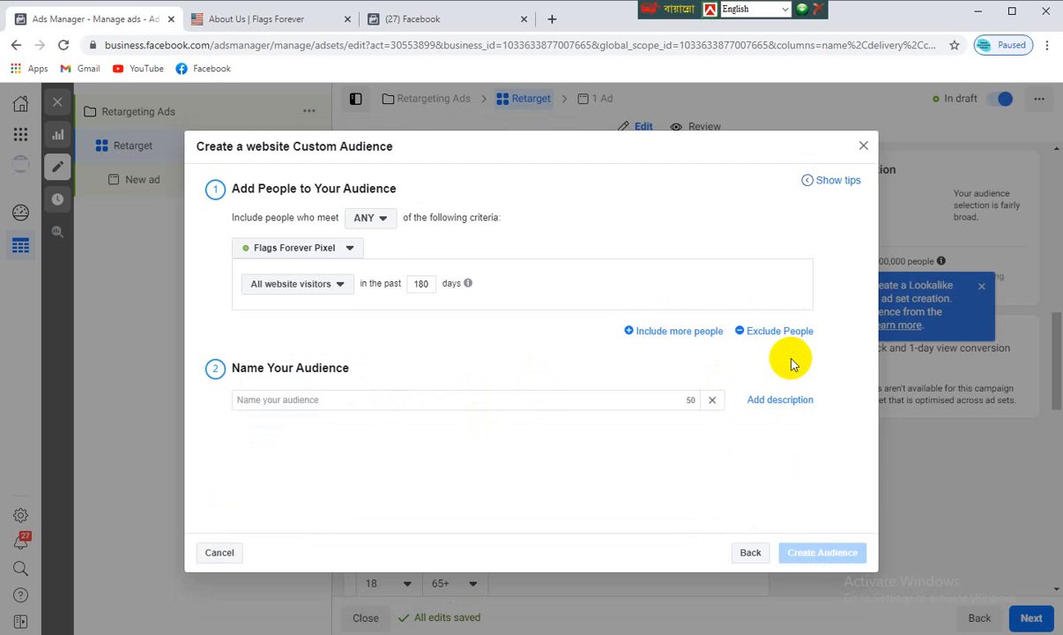
left_click(334, 287)
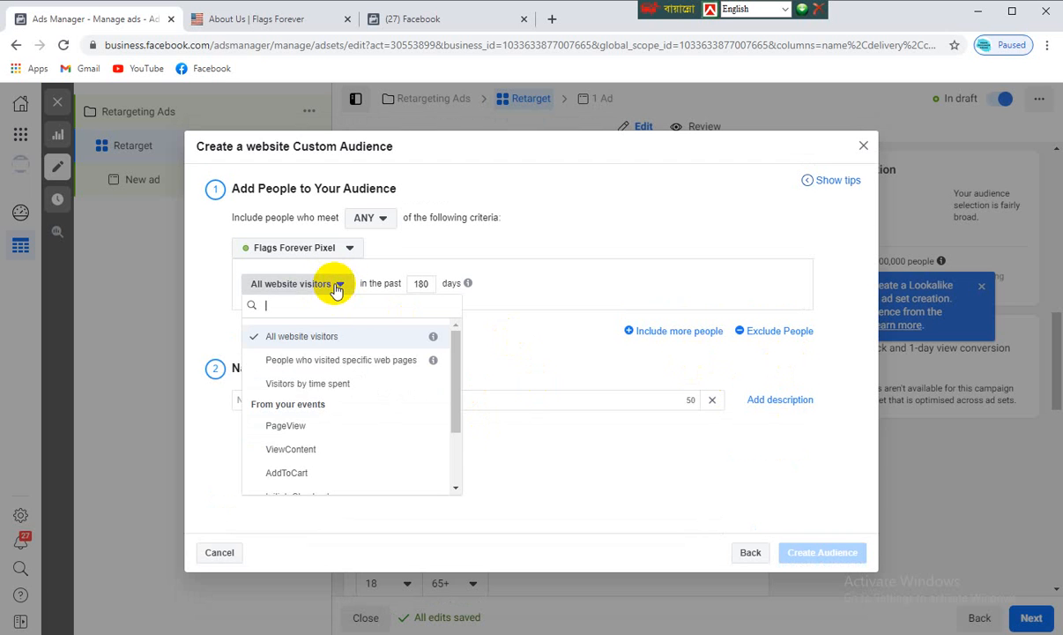
left_click(327, 338)
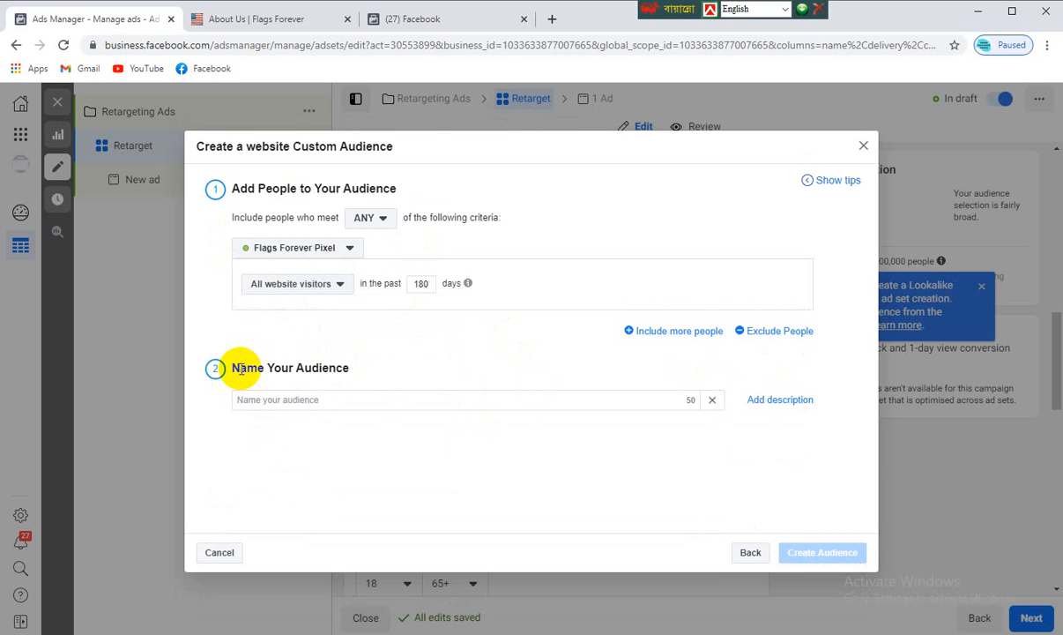
Name the website custom audience "Retarget Ad Audience" and create it
left_click(286, 401)
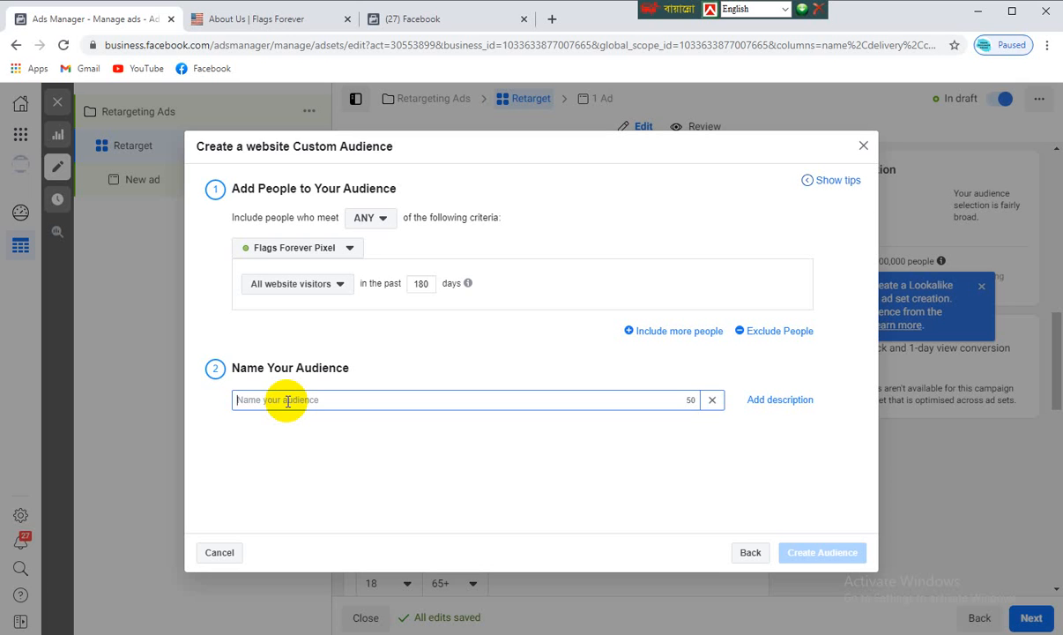
type("W")
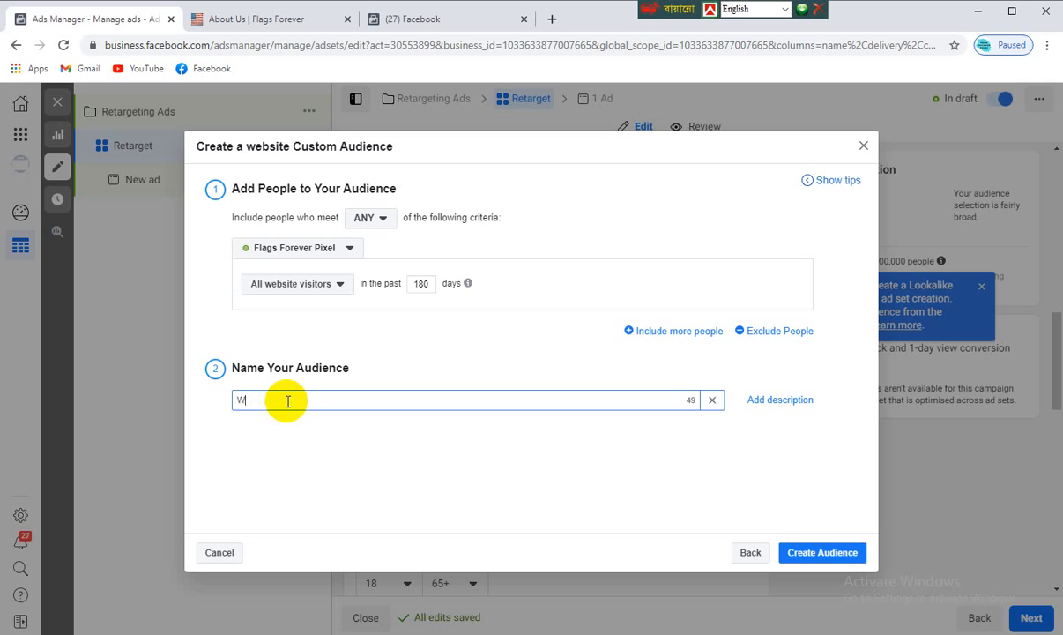
key("BackSpace")
type("Retarget Ad Audience")
left_click(262, 400)
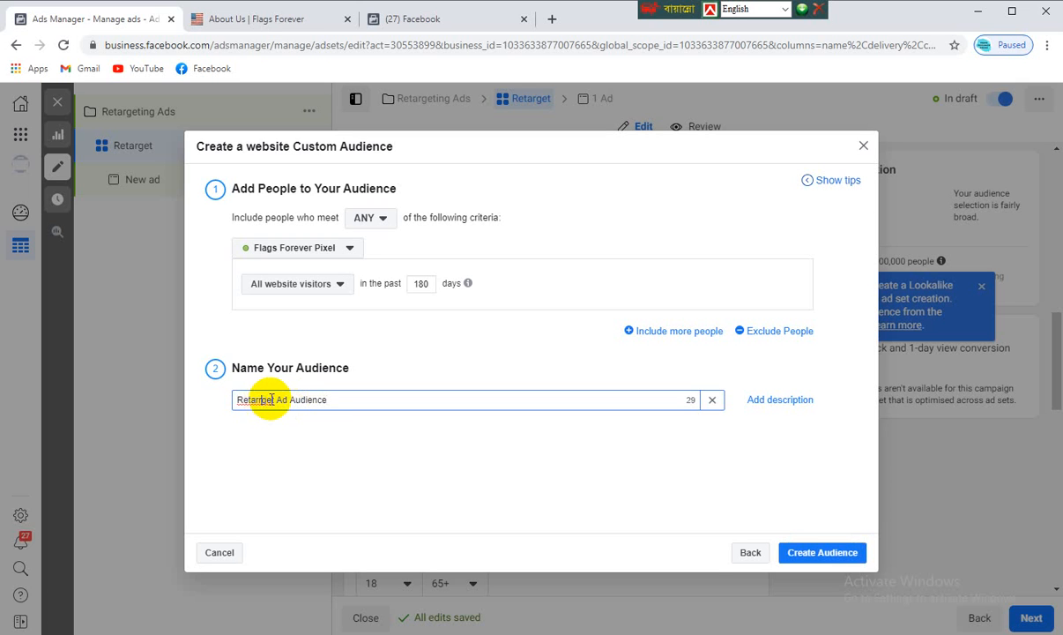
key("BackSpace")
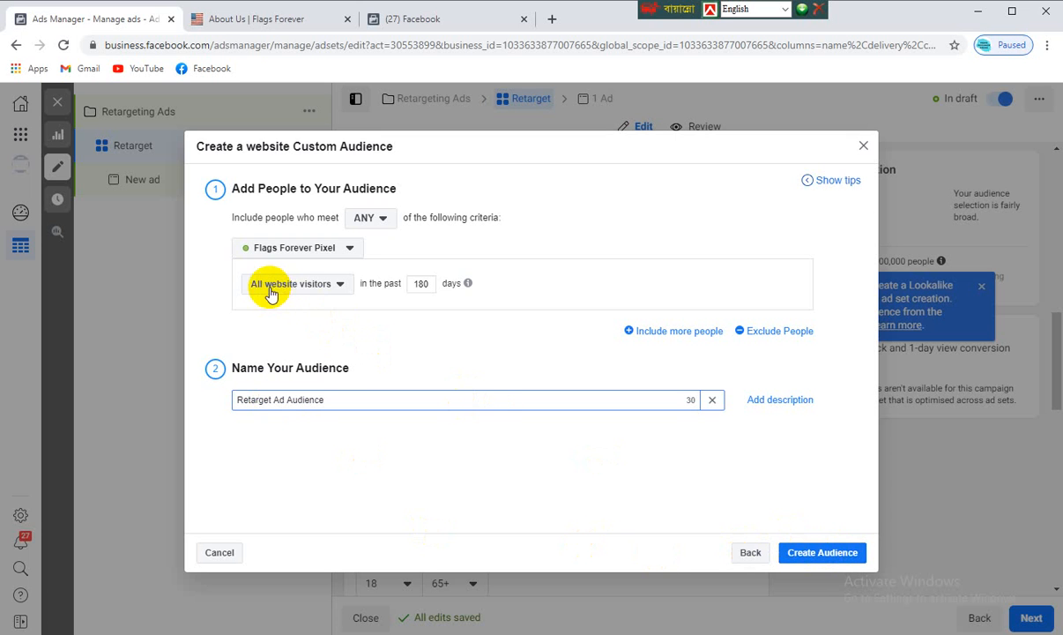
double_click(430, 284)
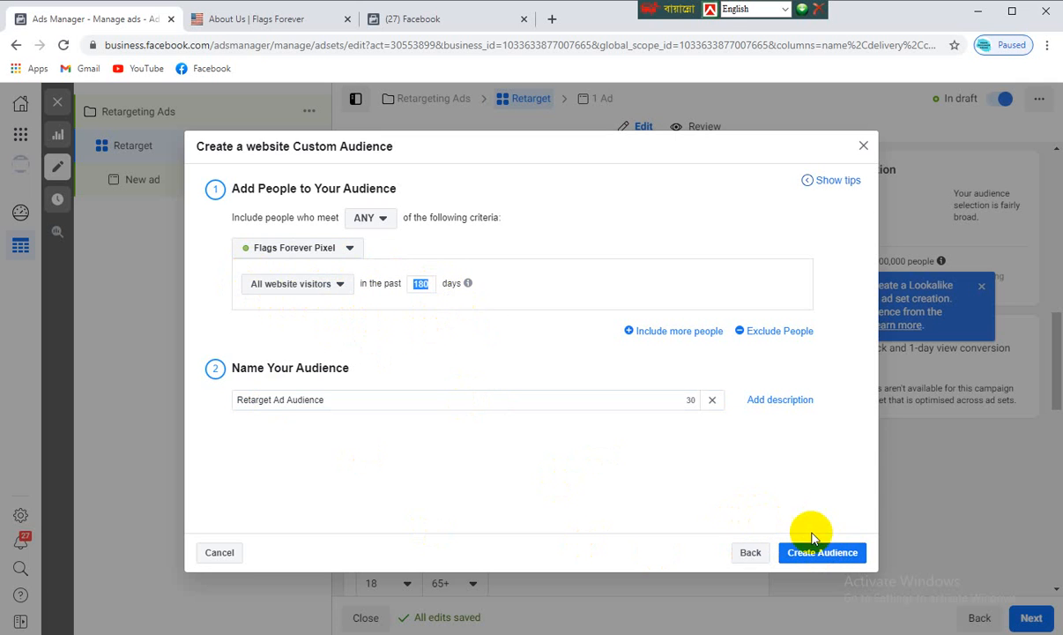
left_click(824, 555)
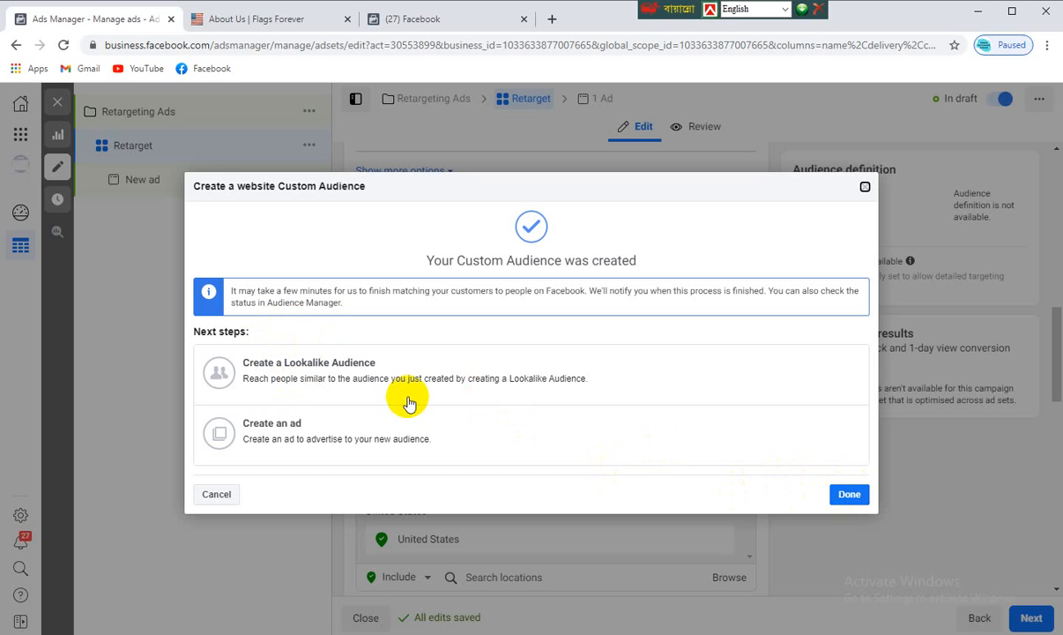
Start a lookalike audience and choose Retarget Ad Audience from the other sources as its source
left_click(339, 373)
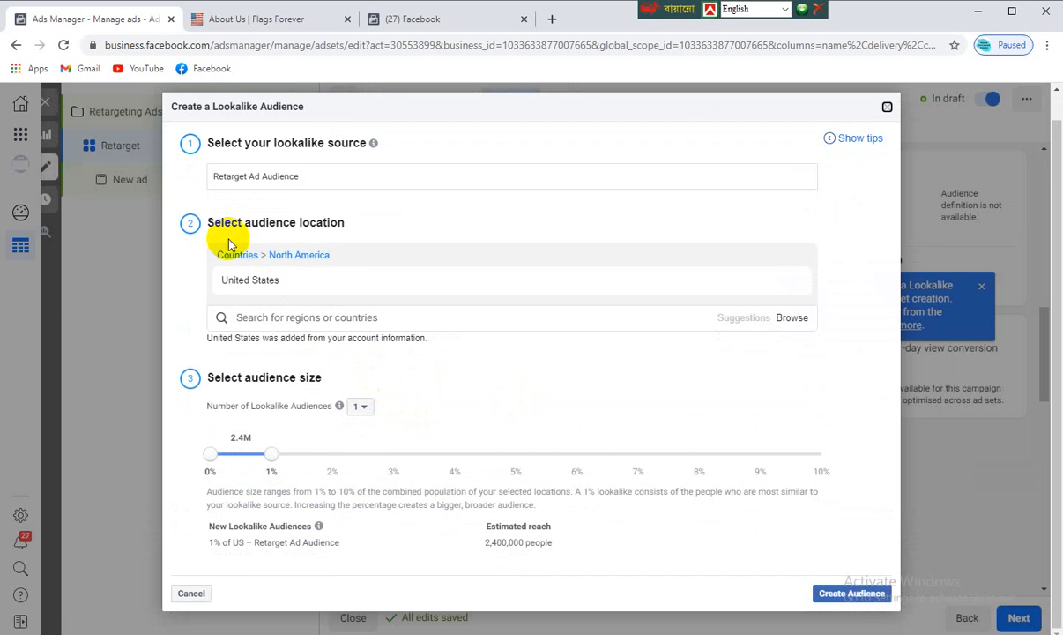
left_click_drag(227, 142, 380, 139)
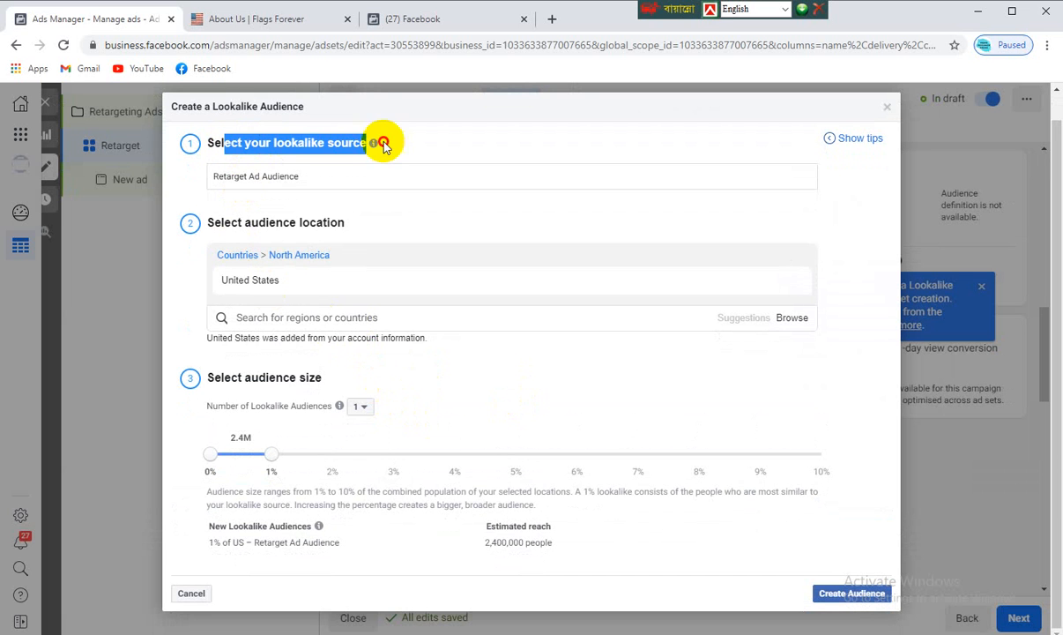
left_click(332, 175)
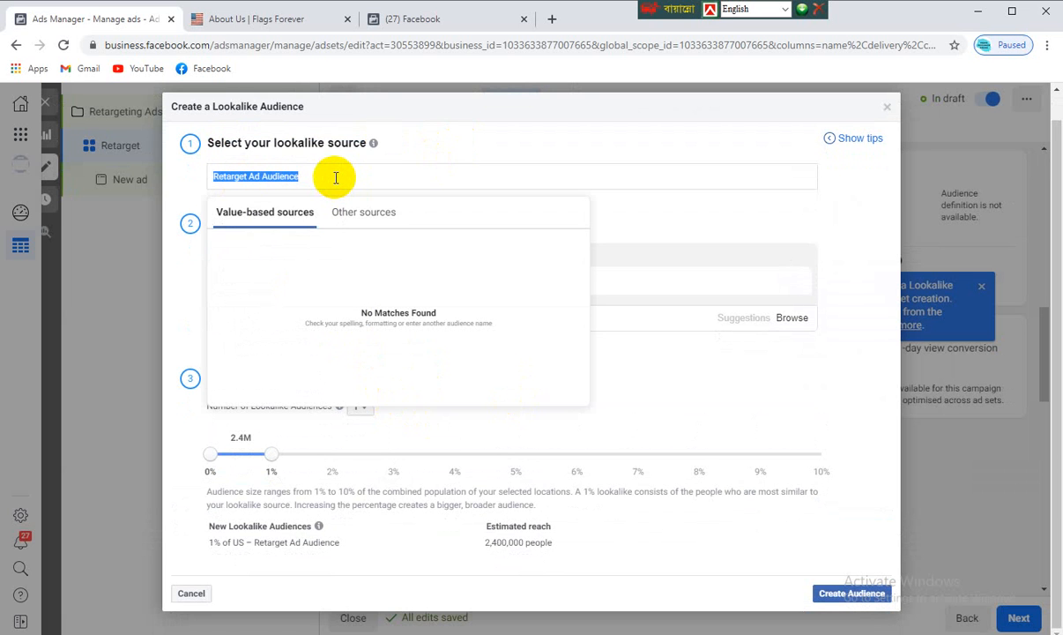
left_click(862, 204)
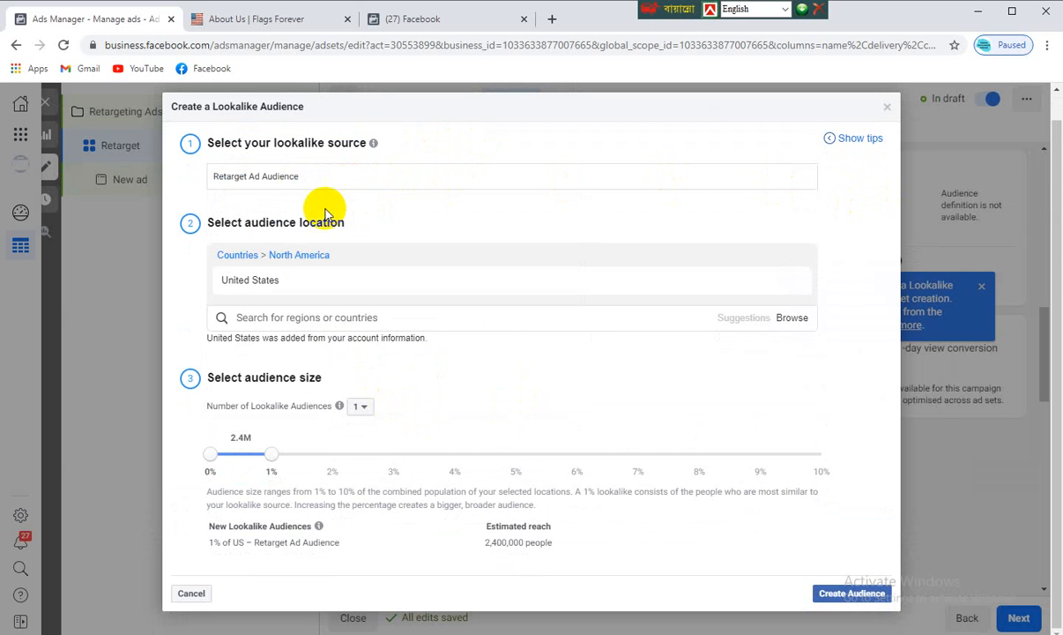
left_click(326, 175)
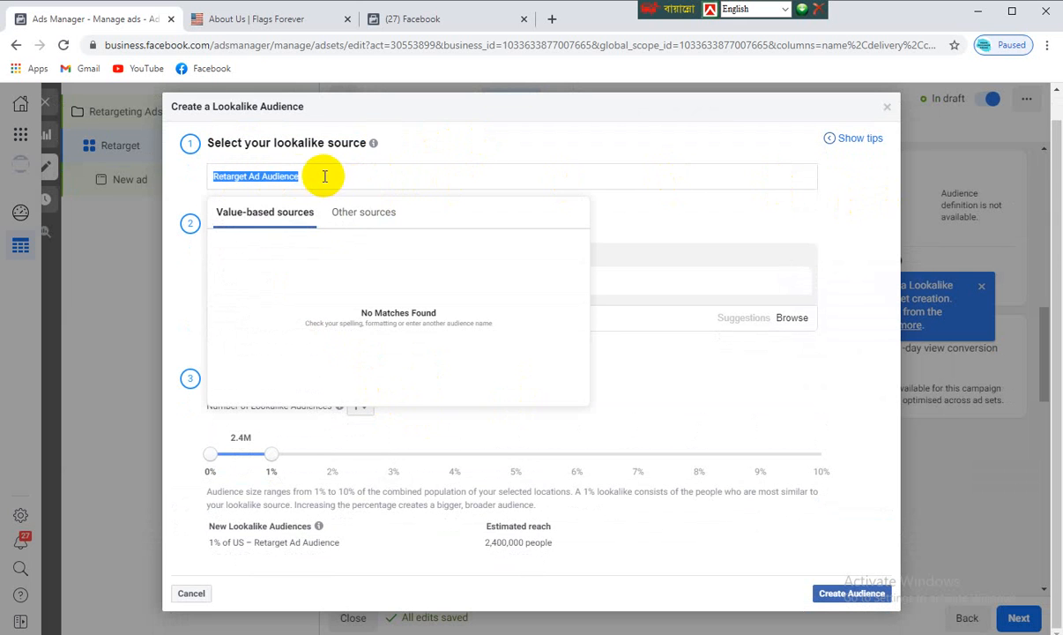
left_click(358, 211)
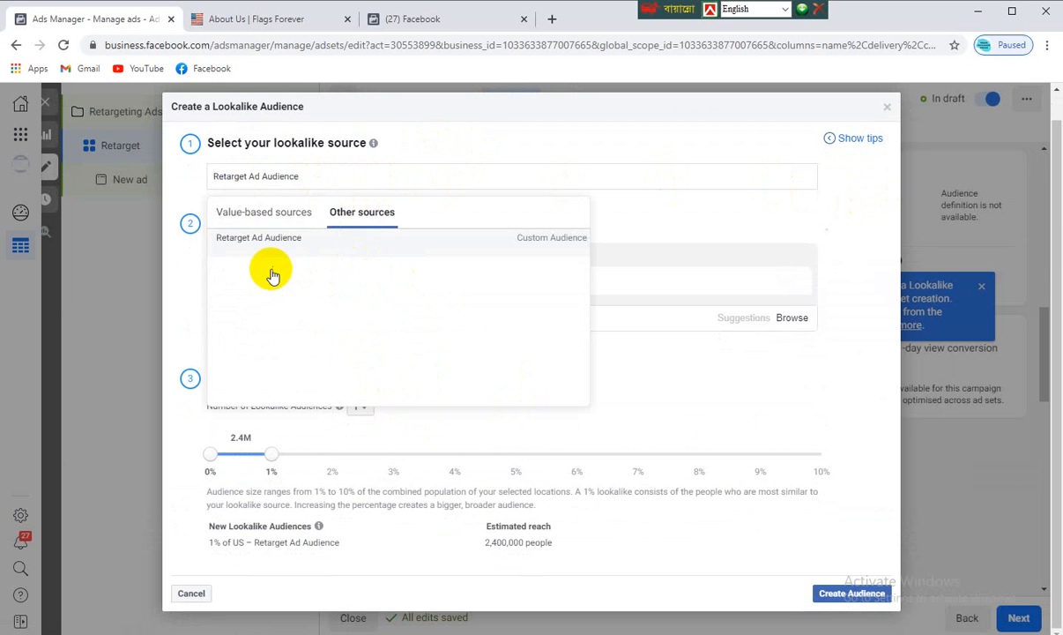
left_click(254, 240)
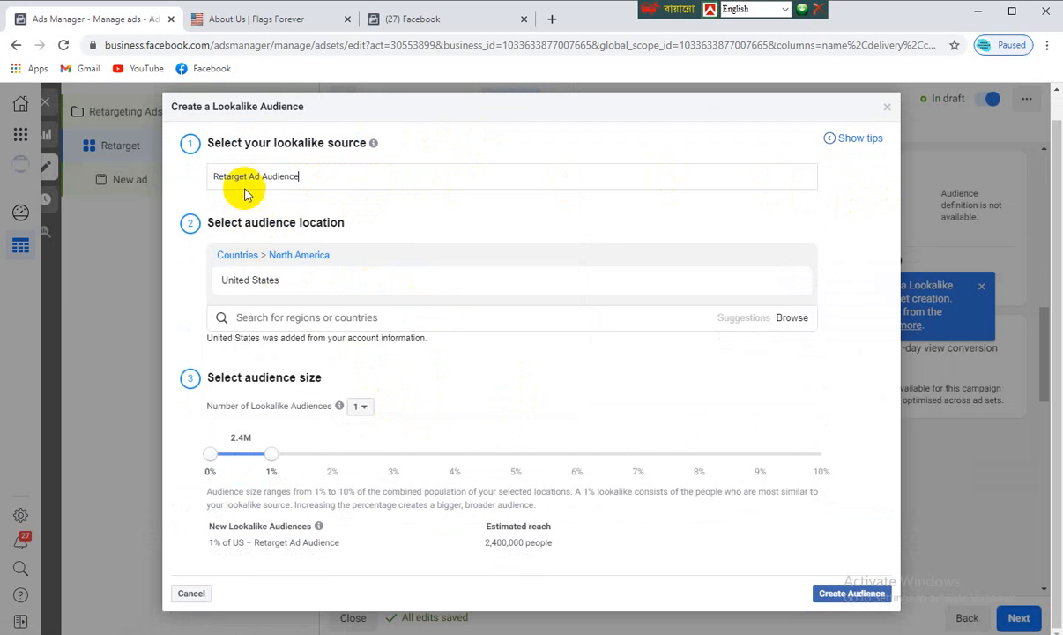
left_click_drag(218, 177, 196, 182)
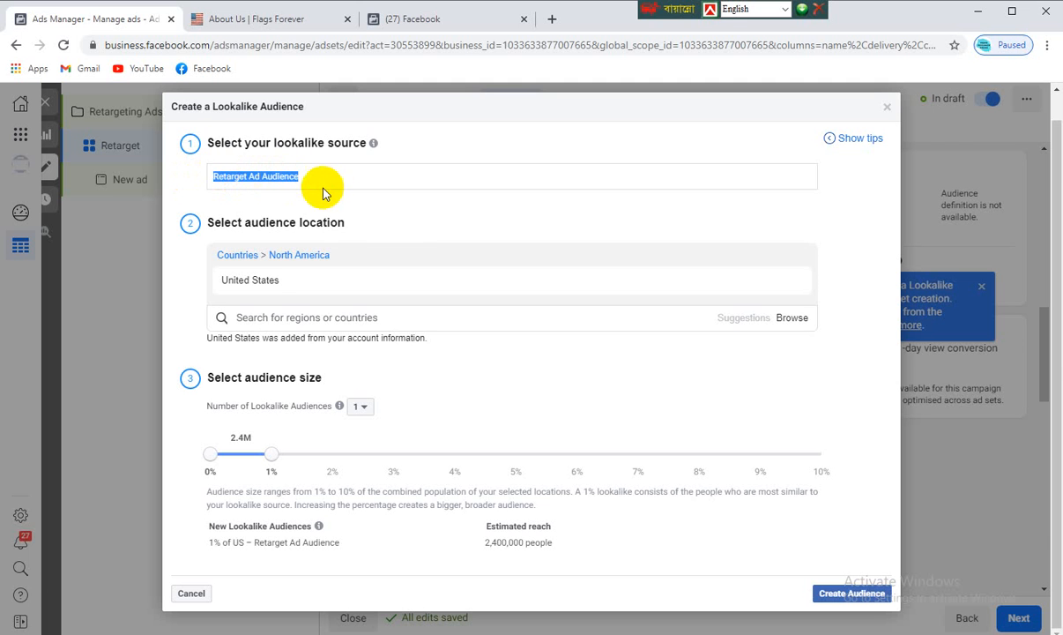
mouse_move(273, 287)
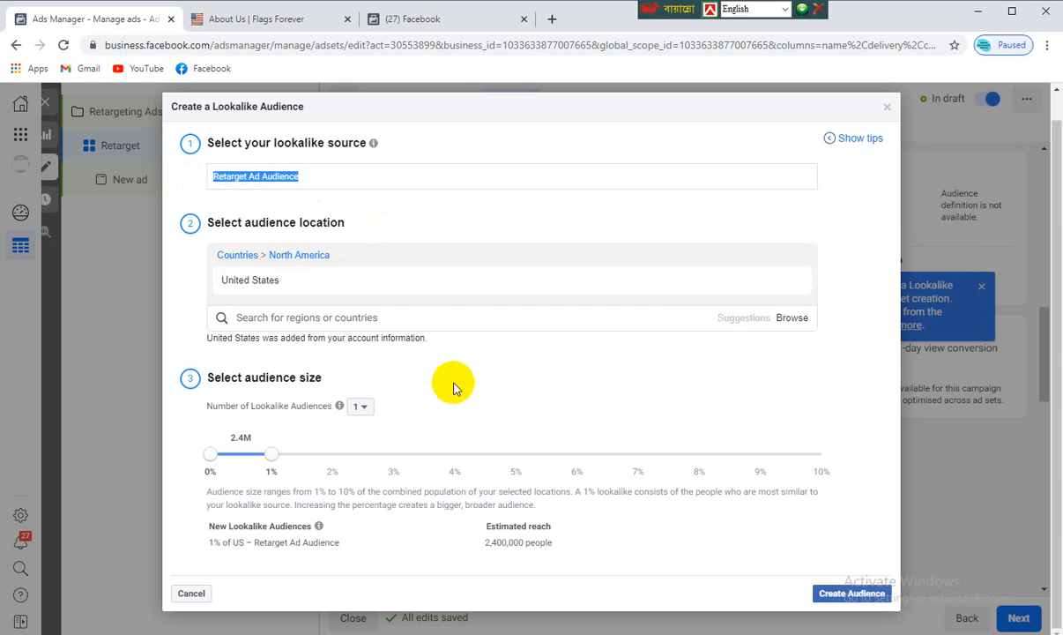
left_click(429, 361)
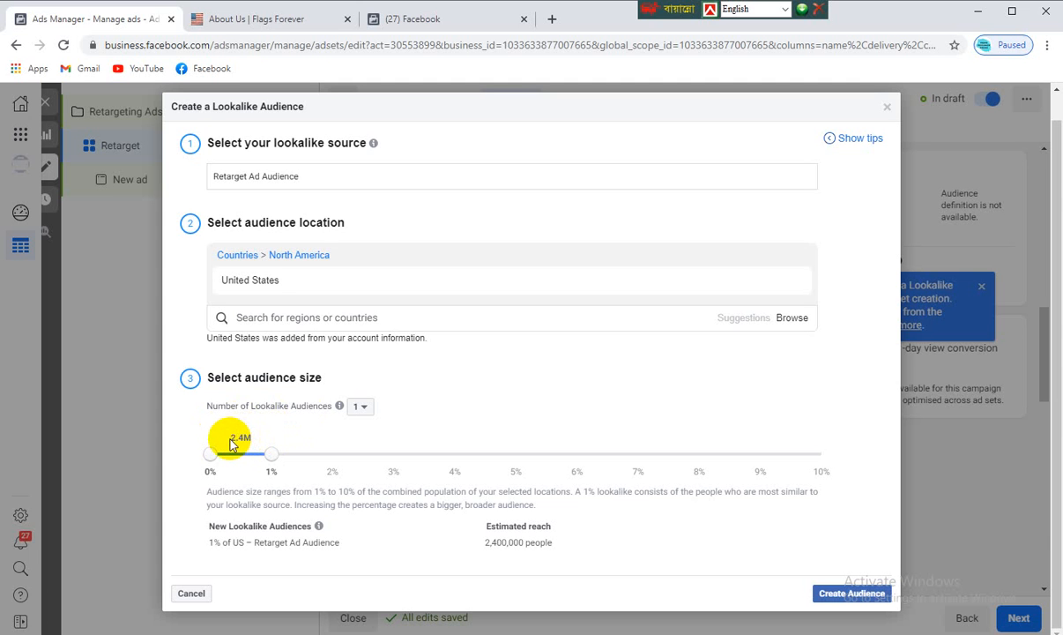
Set the lookalike audience size to 2% for the United States and create the audience
left_click_drag(230, 441, 275, 458)
left_click(333, 454)
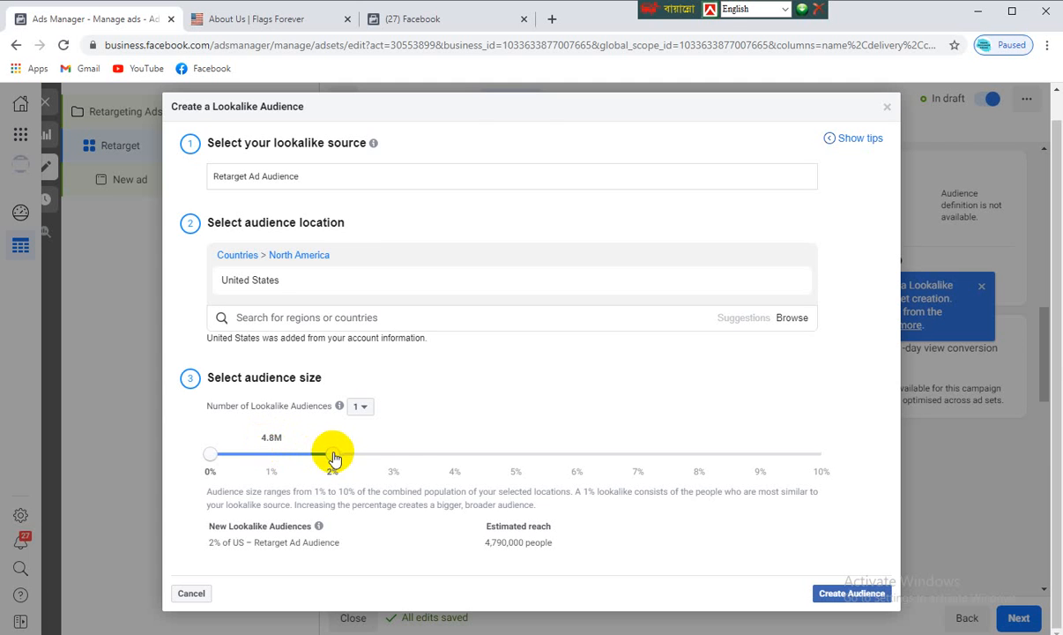
mouse_move(332, 452)
left_mouse_down()
mouse_move(815, 466)
mouse_move(230, 463)
mouse_move(329, 452)
left_mouse_up()
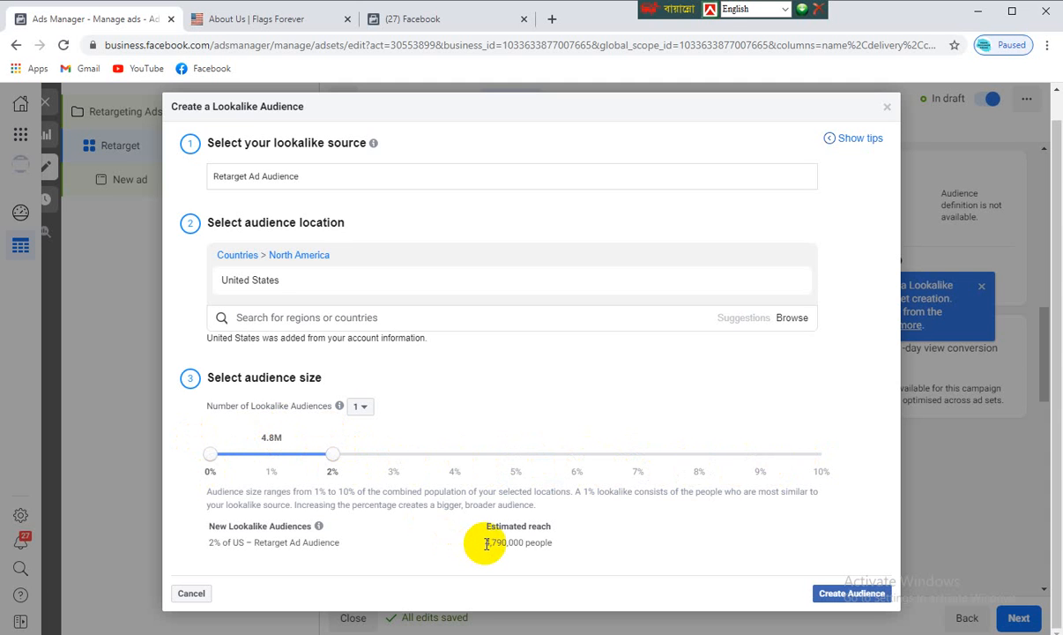
left_click_drag(485, 542, 570, 544)
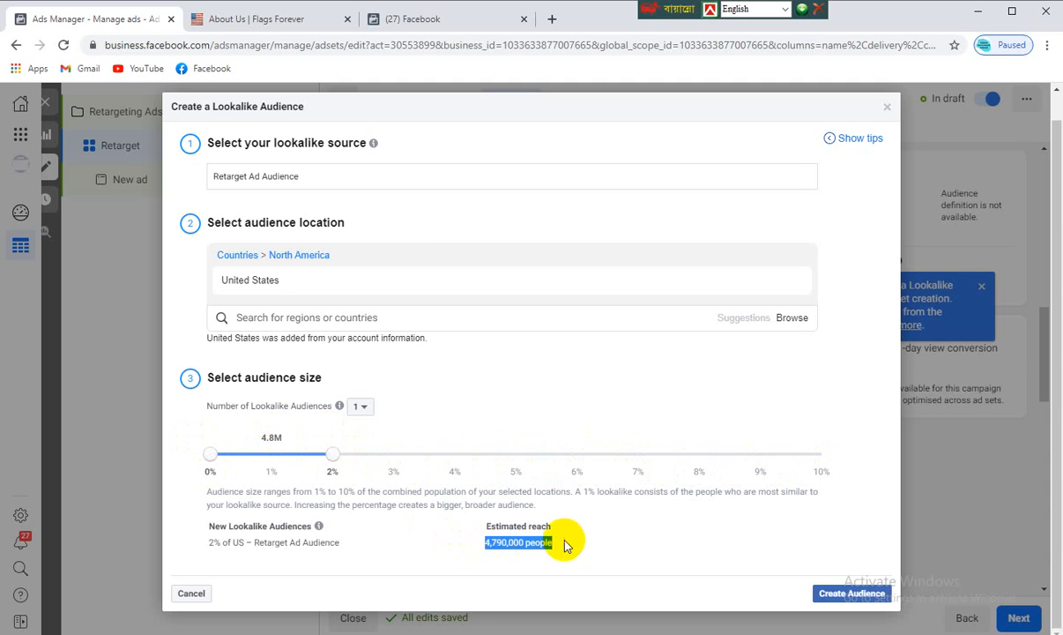
left_click(561, 544)
left_click_drag(485, 543, 558, 543)
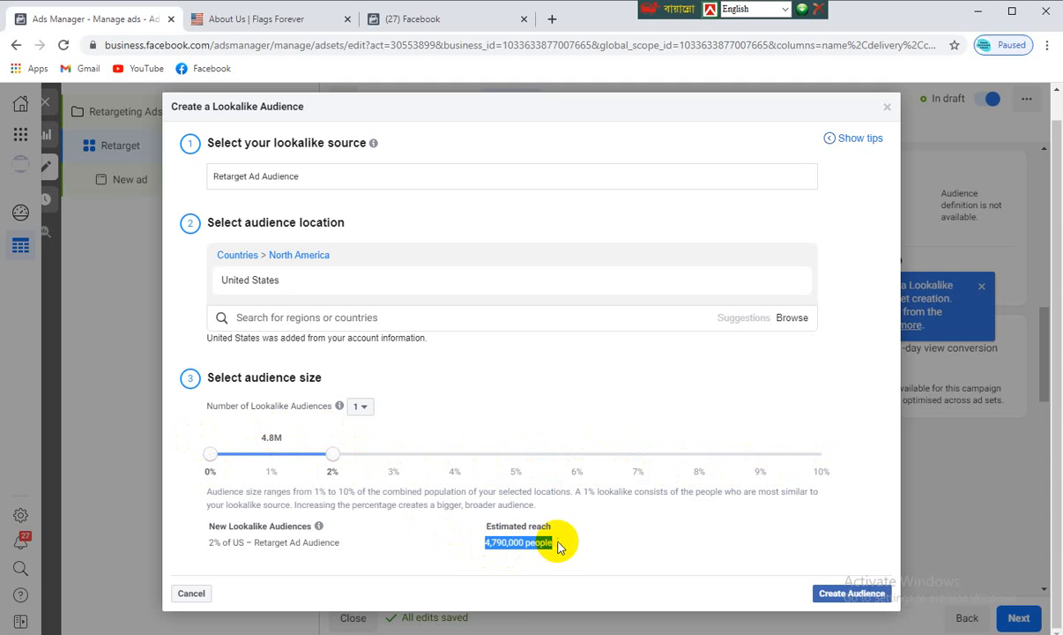
left_click(566, 522)
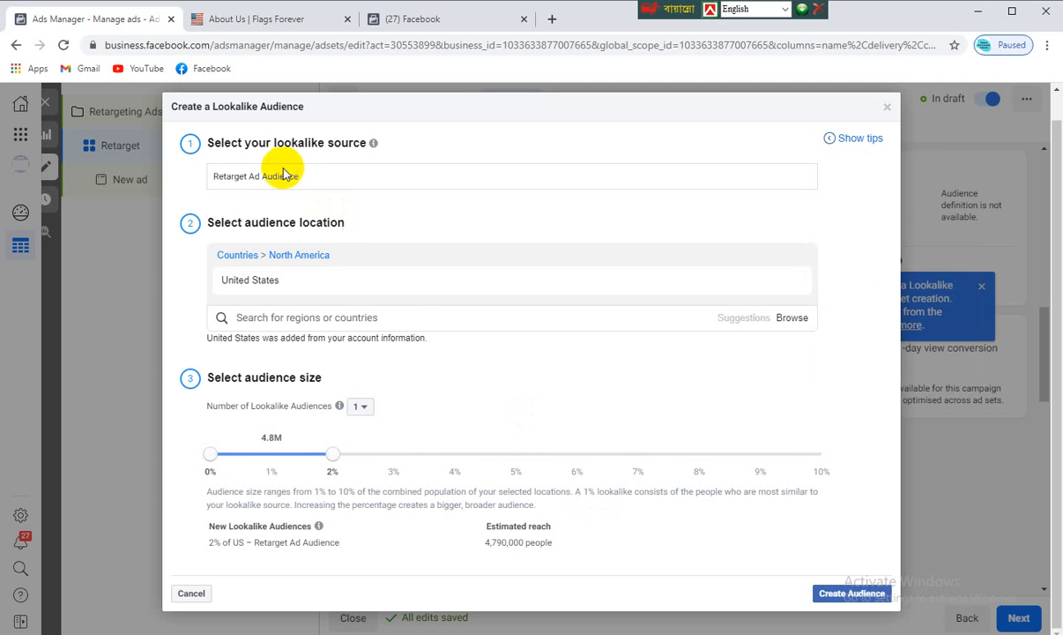
left_click(822, 595)
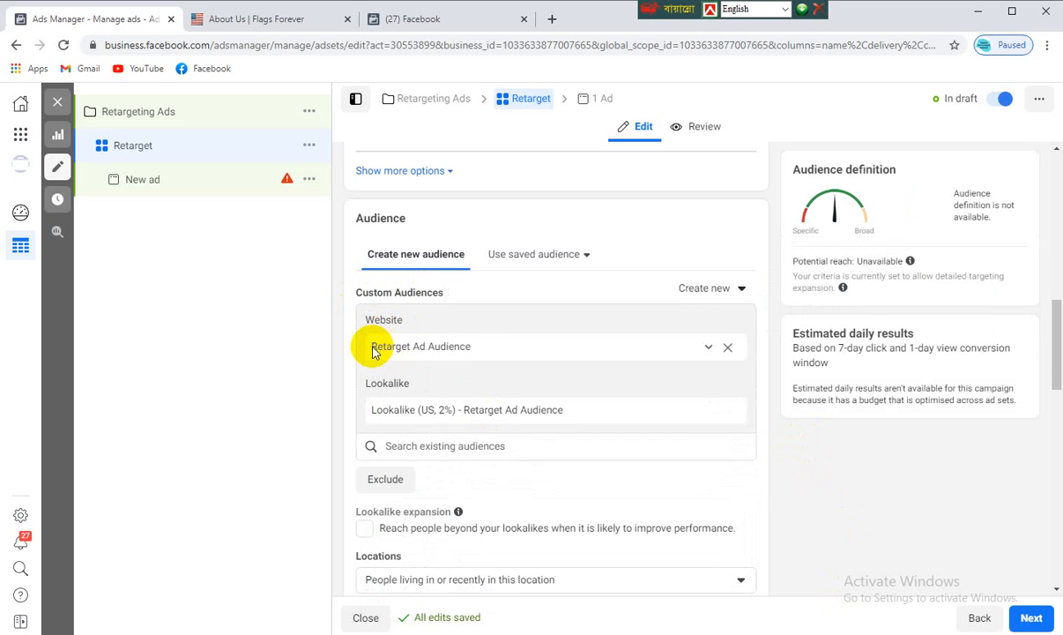
left_click_drag(370, 347, 473, 348)
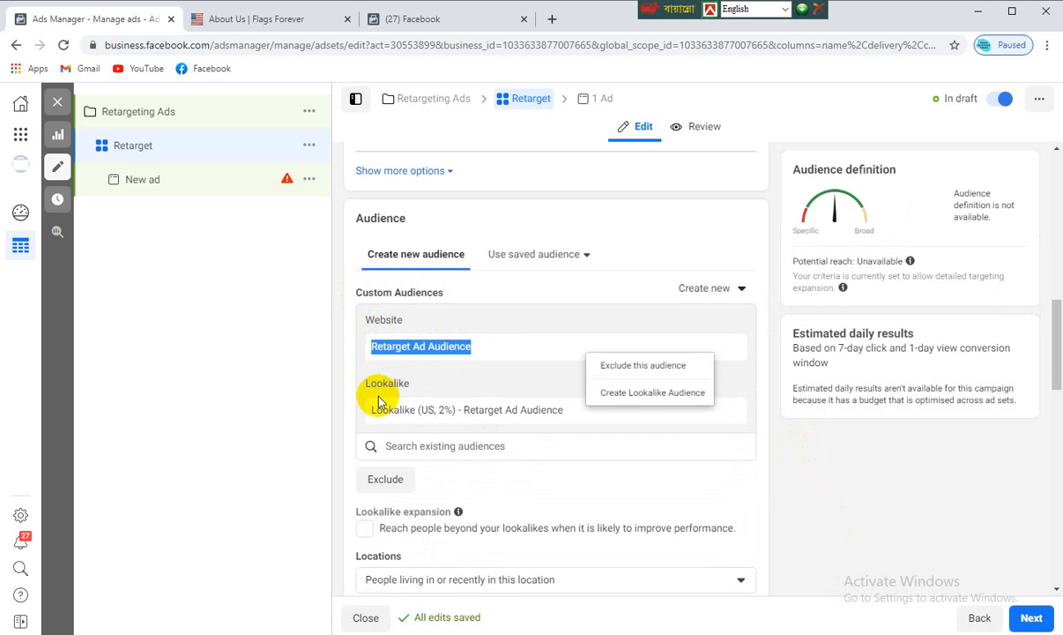
left_click_drag(368, 412, 499, 419)
left_click(554, 414)
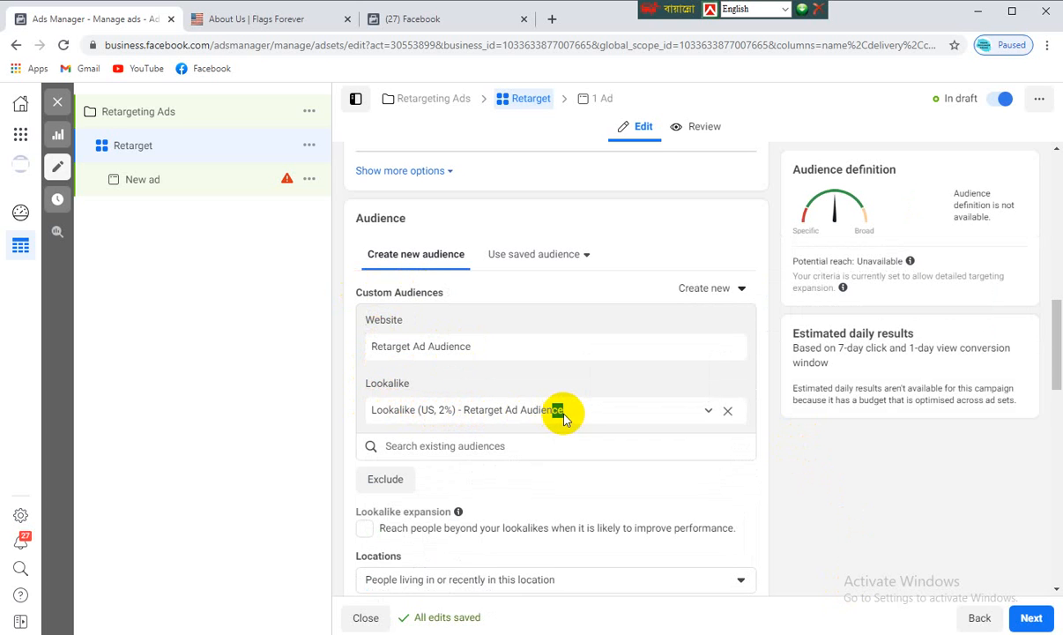
left_click(572, 431)
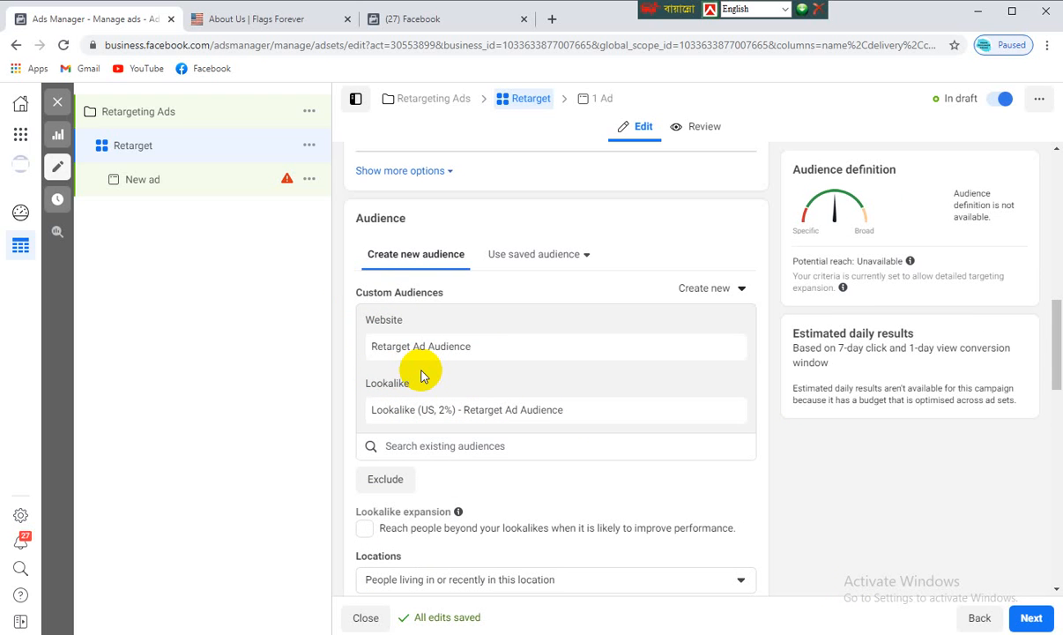
mouse_move(415, 353)
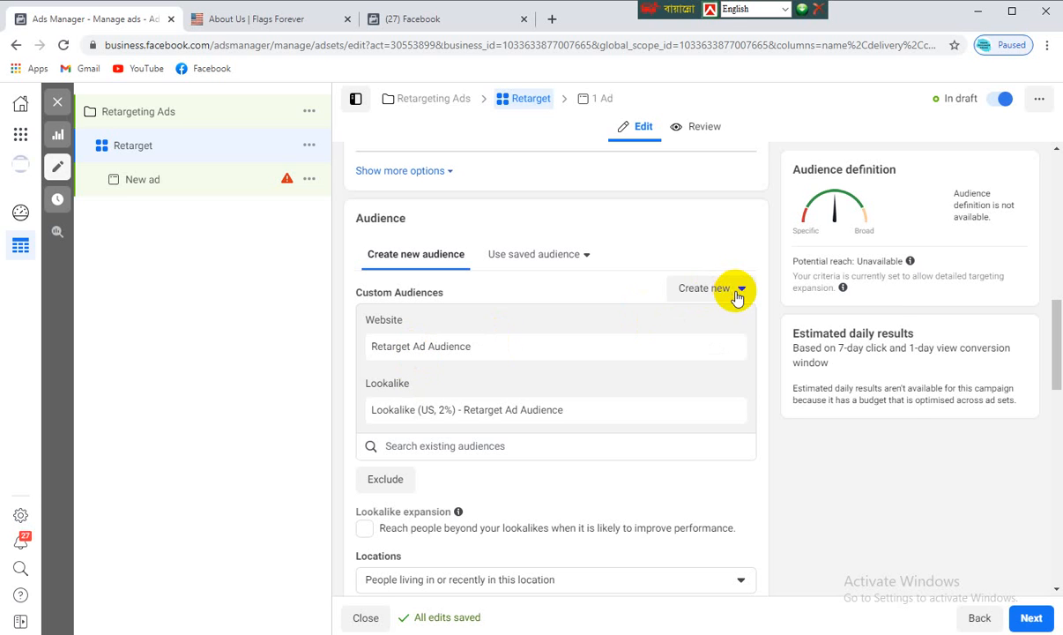
Remove Retarget Ad Audience and its 2% US lookalike from the ad set's custom audiences
left_click(742, 290)
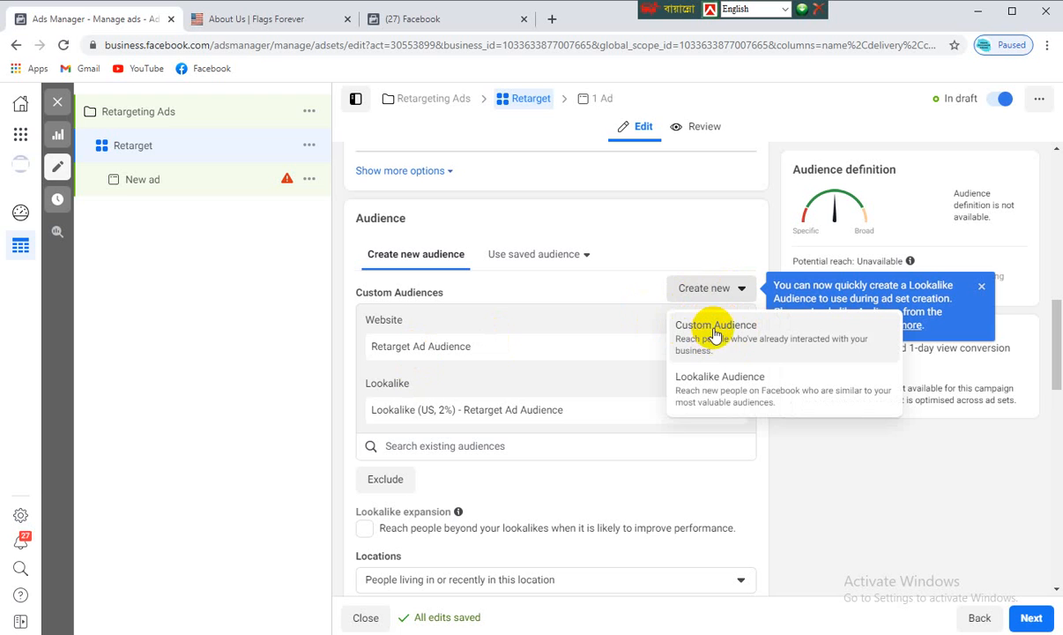
left_click(786, 461)
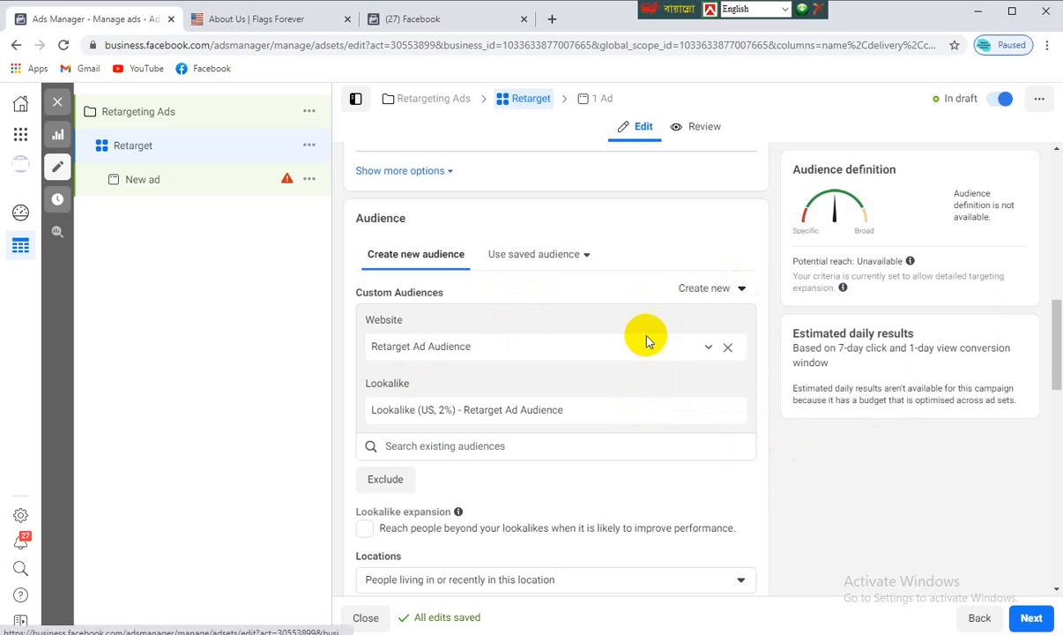
left_click(729, 350)
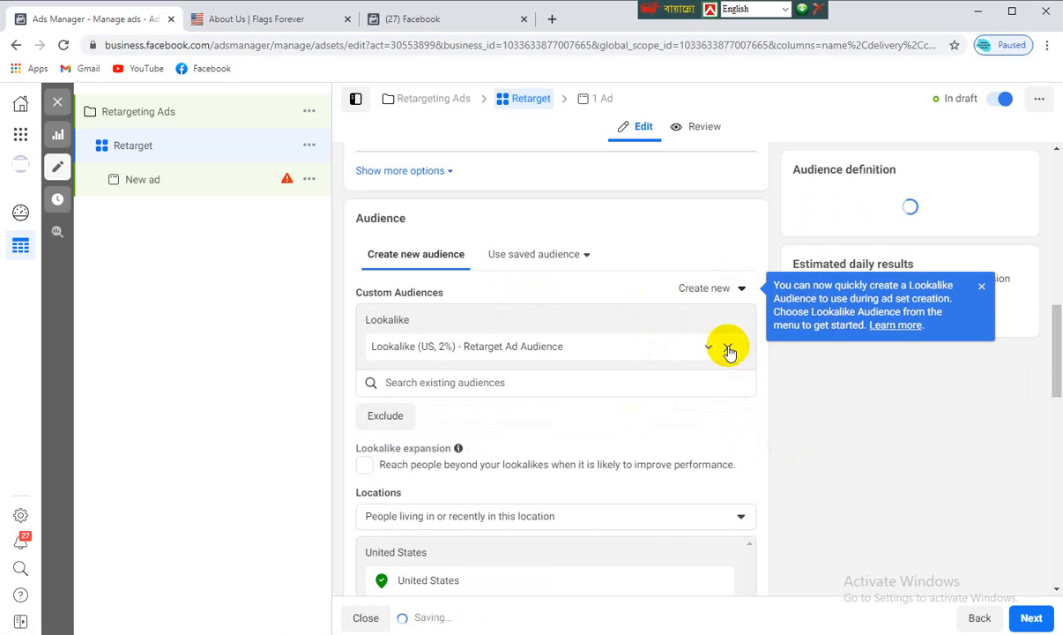
left_click(728, 350)
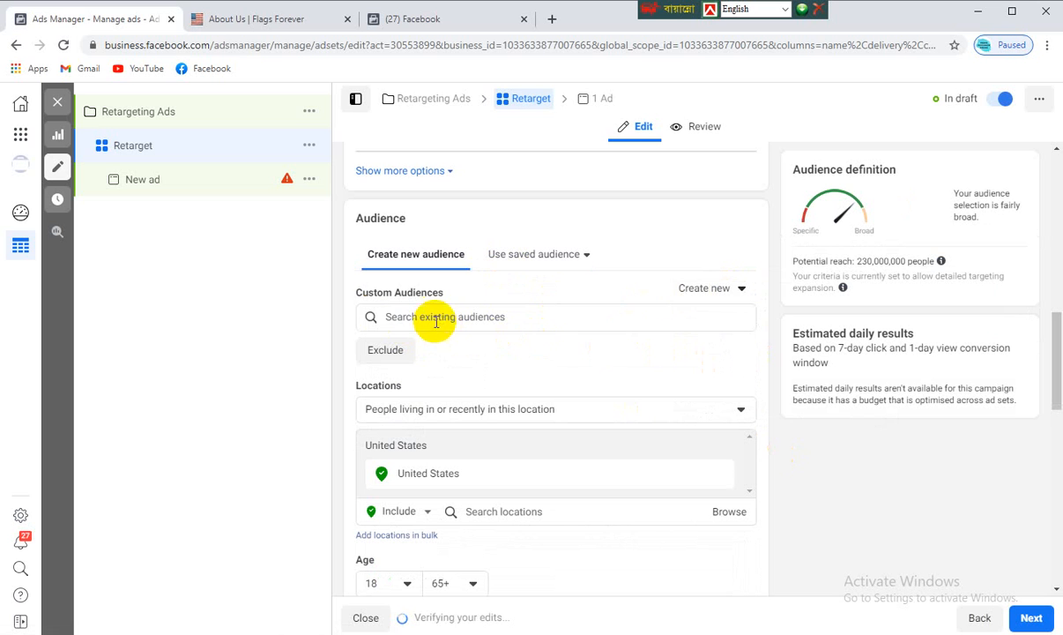
Look through the saved audiences available for the ad set
left_click(395, 314)
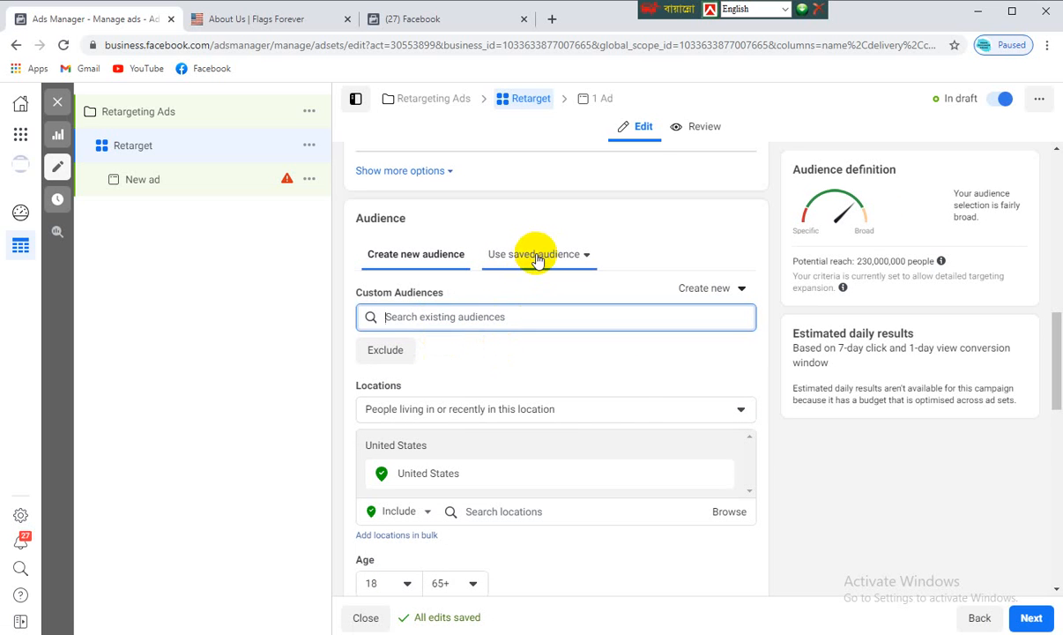
left_click(539, 257)
scroll(584, 353, "down", 2)
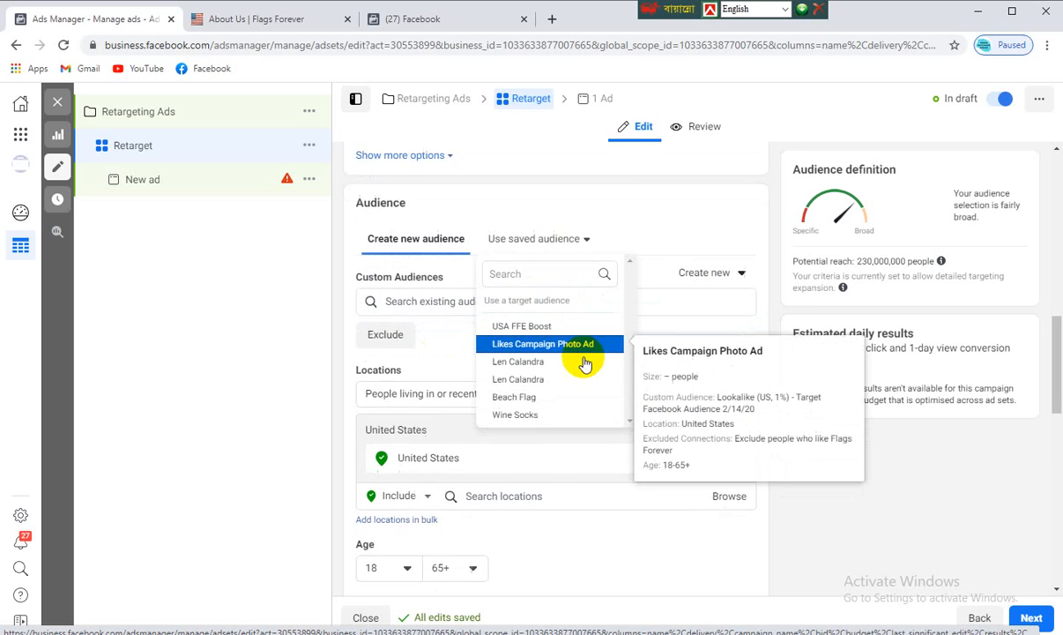
scroll(583, 352, "up", 3)
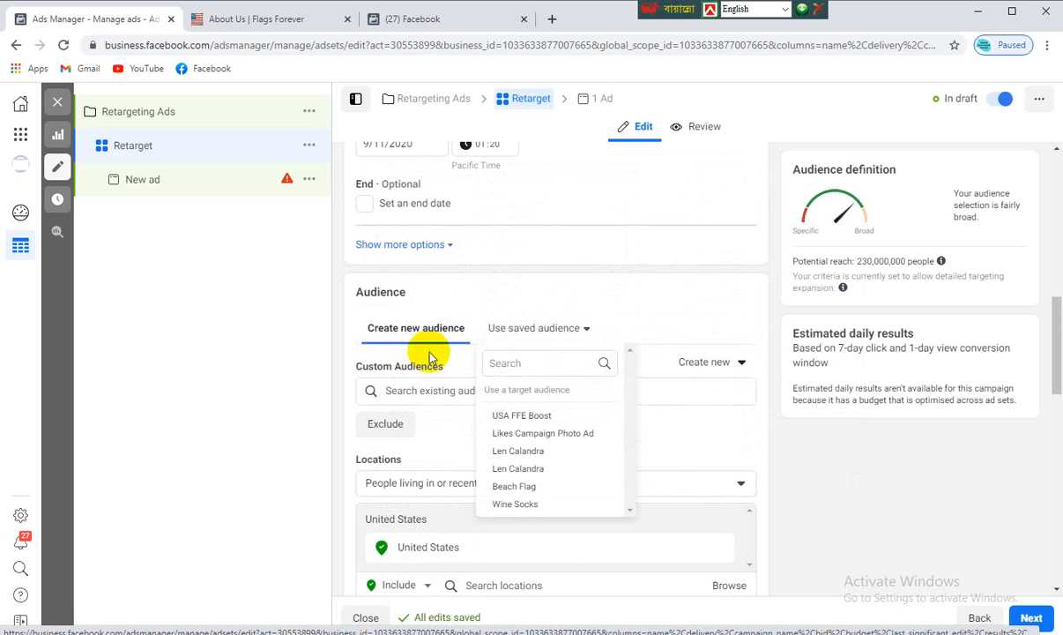
left_click(525, 391)
Add the existing Retarget Ad Audience and Lookalike (US, 2%) - Retarget Ad Audience to the ad set's custom audiences
left_click(429, 392)
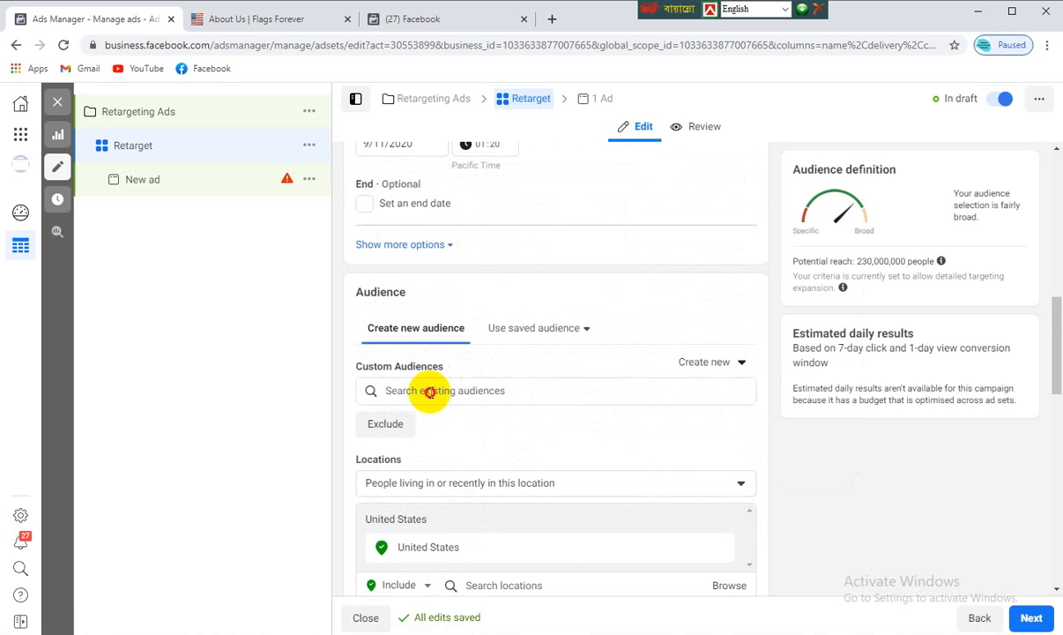
scroll(441, 385, "down", 1)
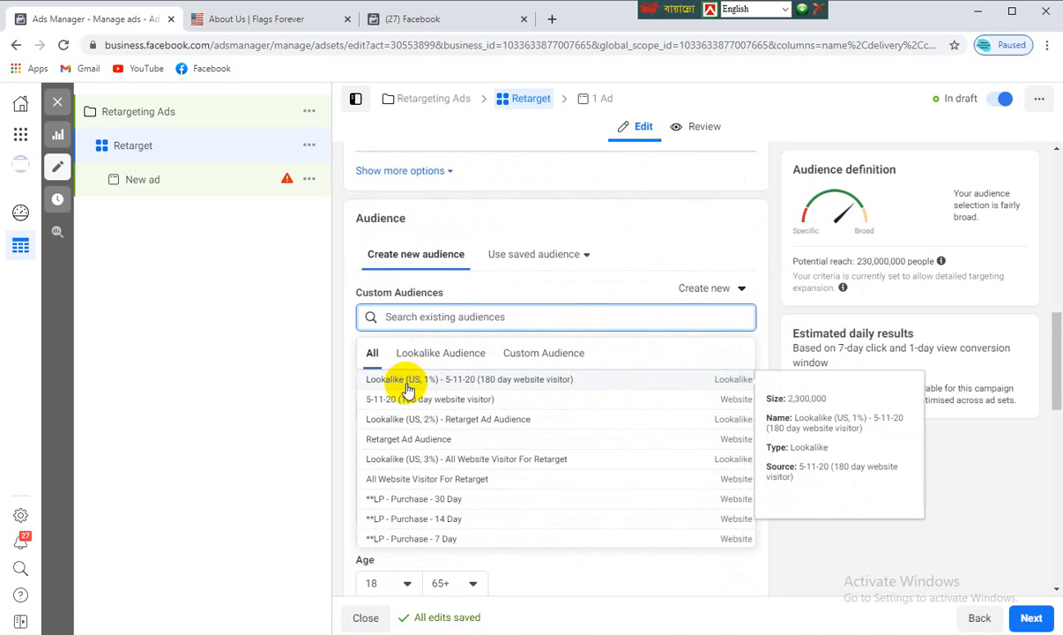
scroll(406, 388, "down", 10)
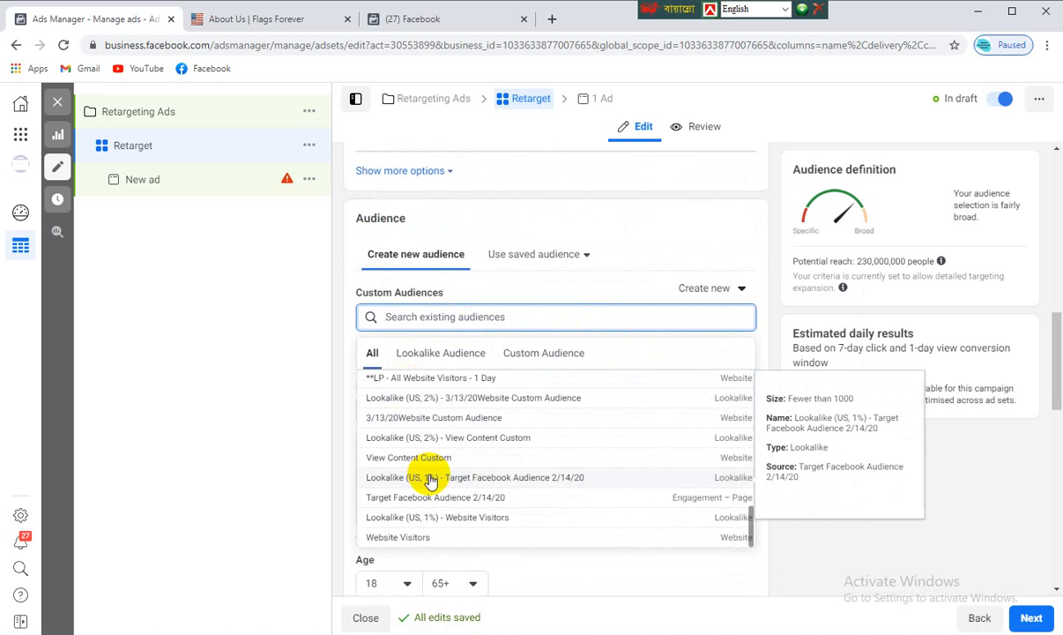
scroll(430, 480, "up", 5)
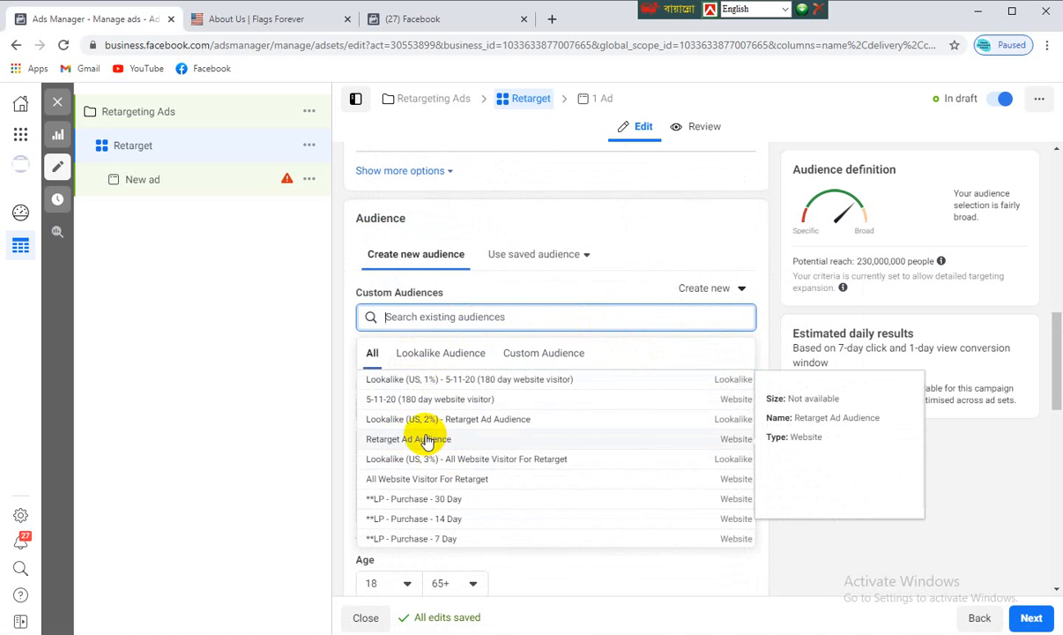
left_click(426, 441)
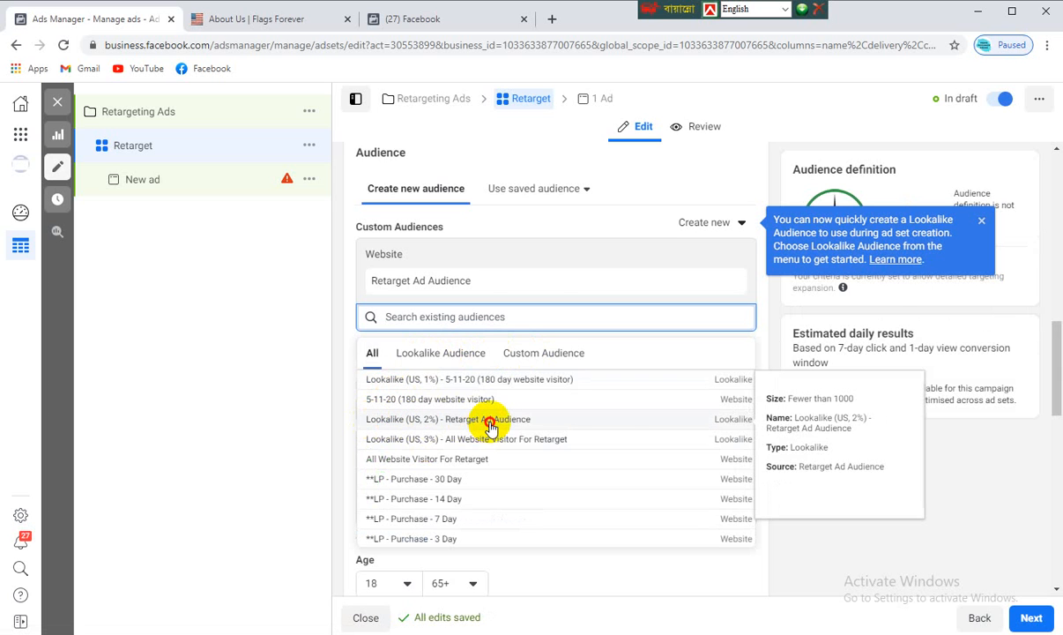
left_click(491, 424)
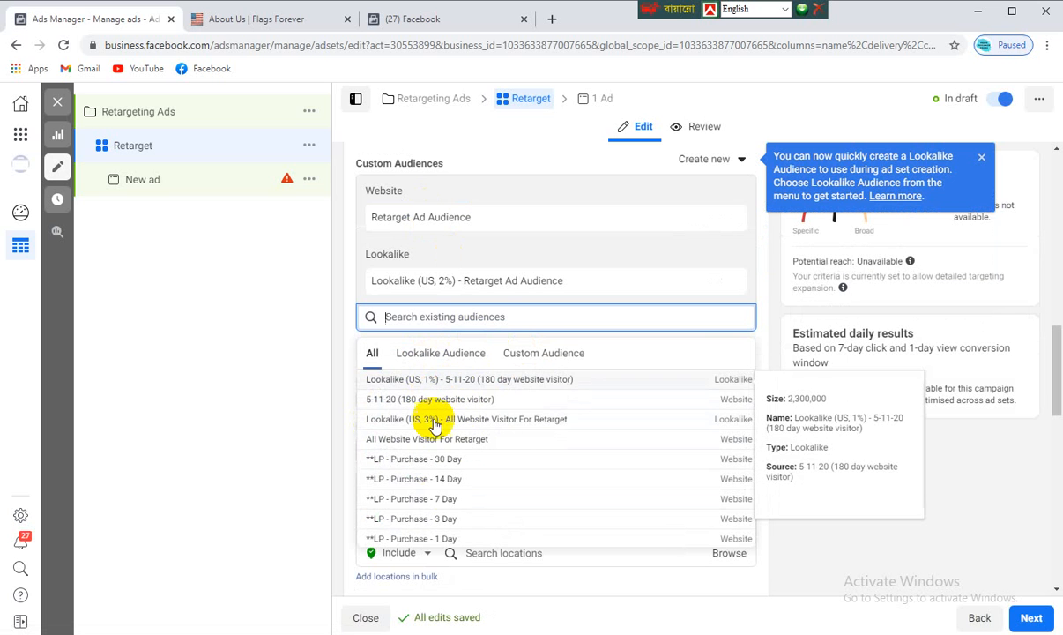
Add the existing website audiences **LP - Add To Cart - 3 Day and All Website Visitor For Retarget to the custom audiences
scroll(439, 420, "down", 3)
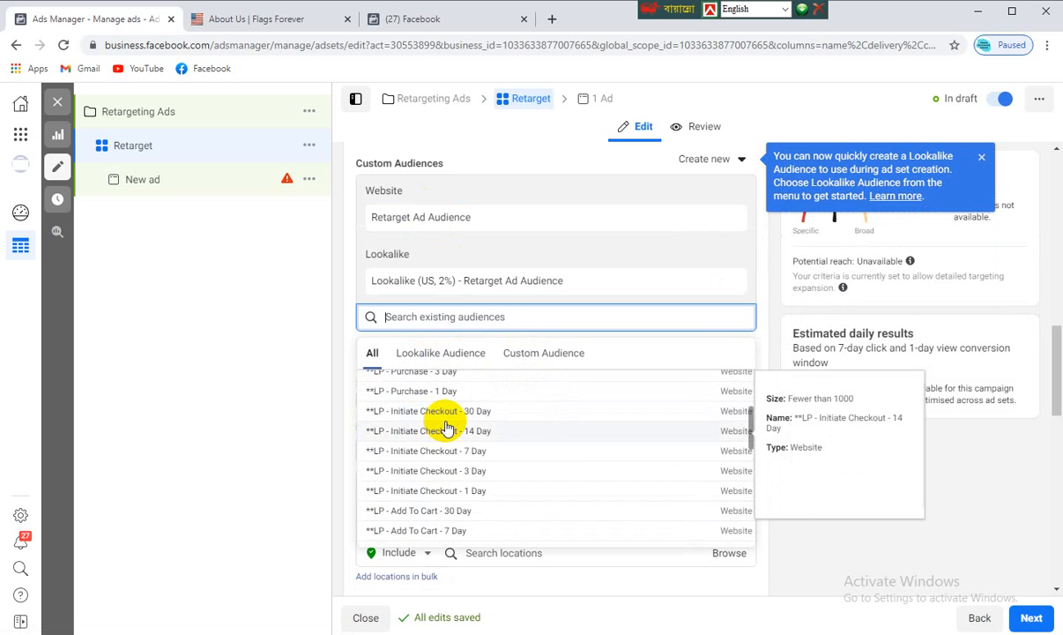
scroll(459, 427, "up", 3)
scroll(499, 414, "down", 2)
scroll(476, 388, "up", 2)
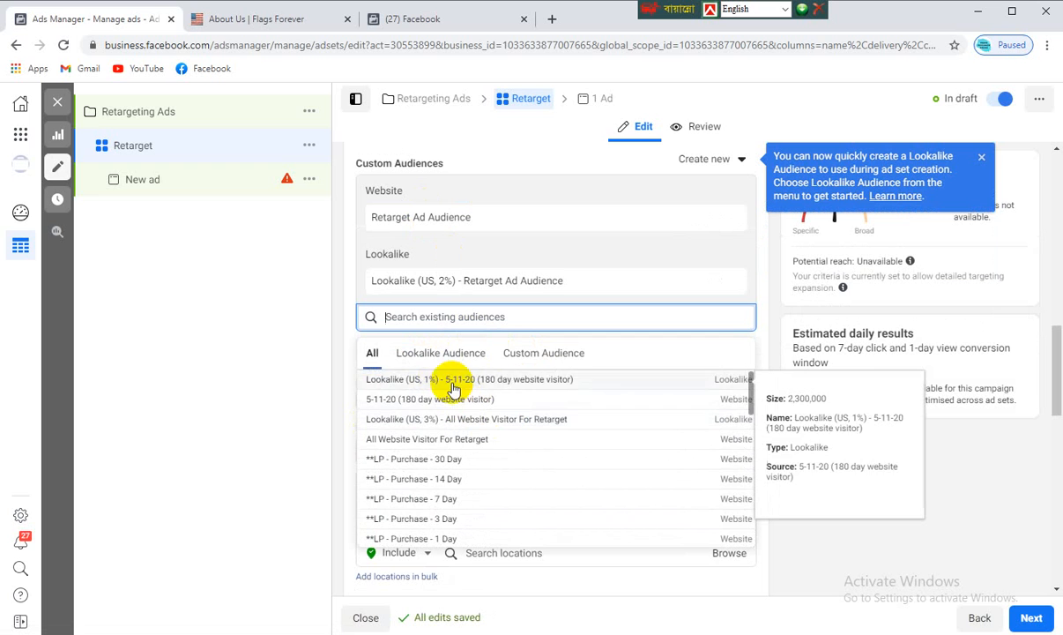
scroll(423, 401, "down", 1)
scroll(423, 407, "down", 3)
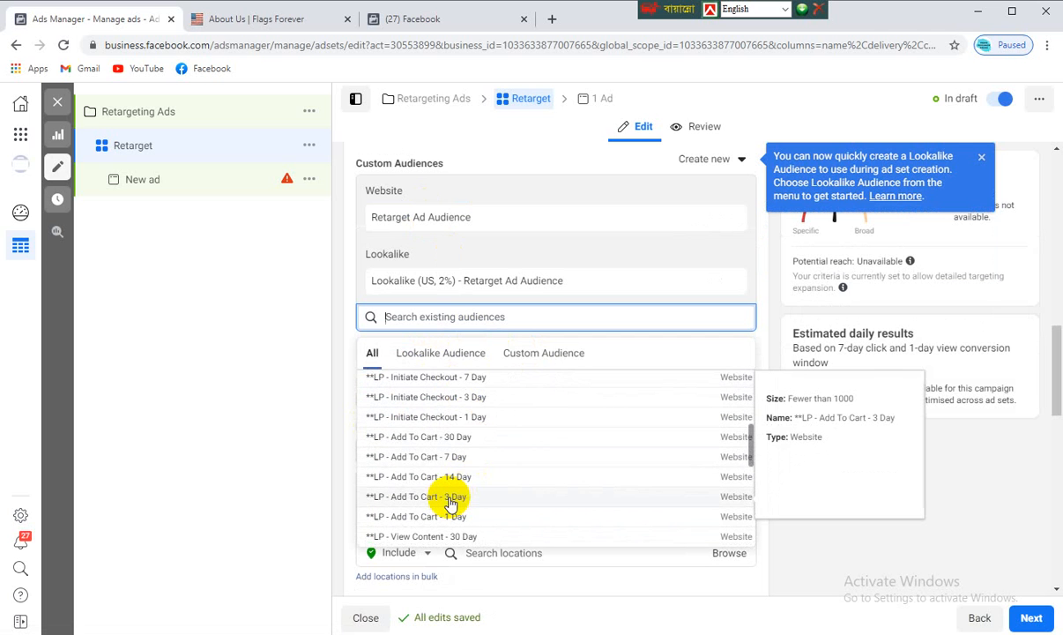
left_click(447, 496)
scroll(416, 255, "up", 3)
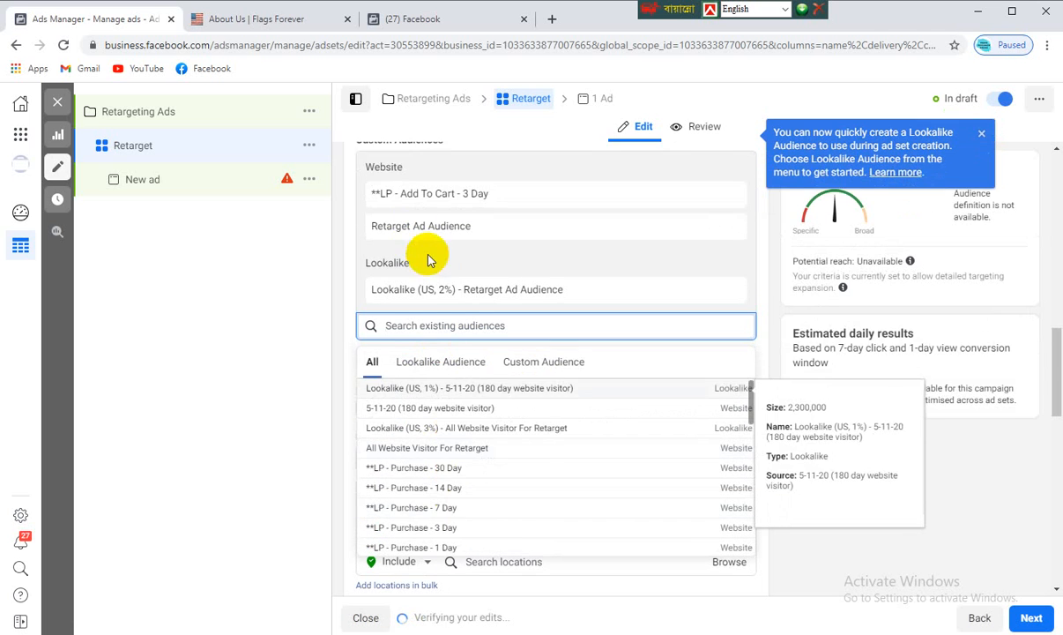
scroll(444, 507, "down", 3)
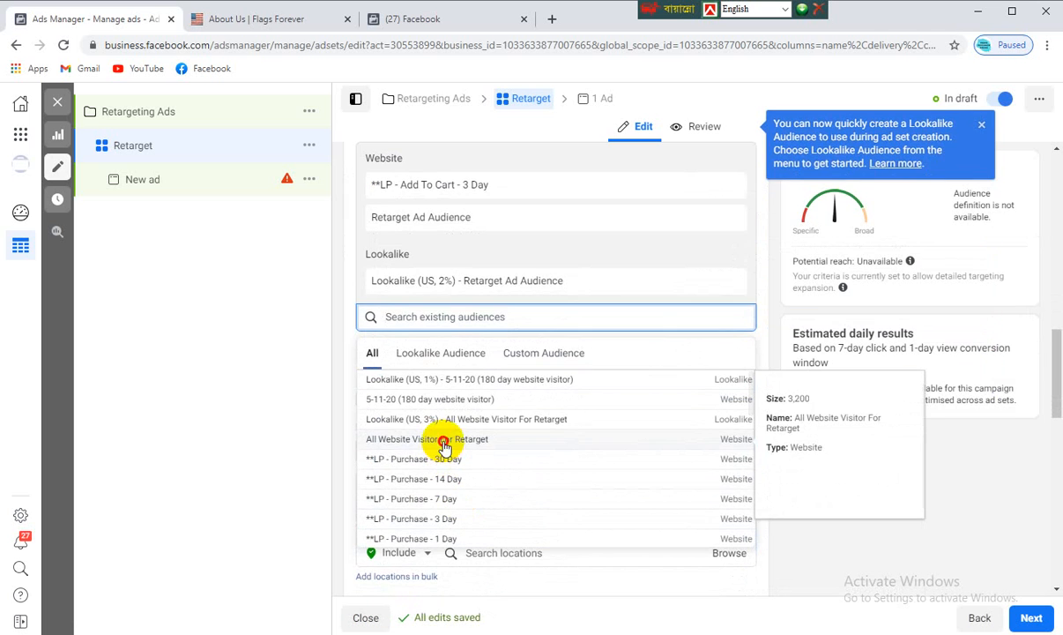
left_click(444, 443)
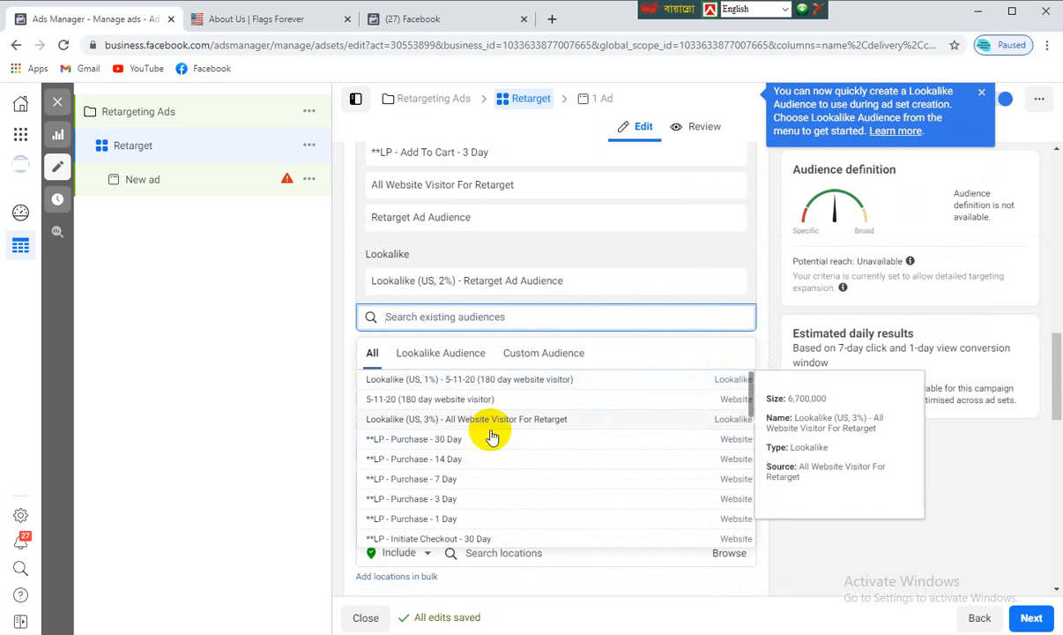
Remove **LP - Add To Cart - 3 Day and All Website Visitor For Retarget from the custom audiences
scroll(475, 362, "up", 1)
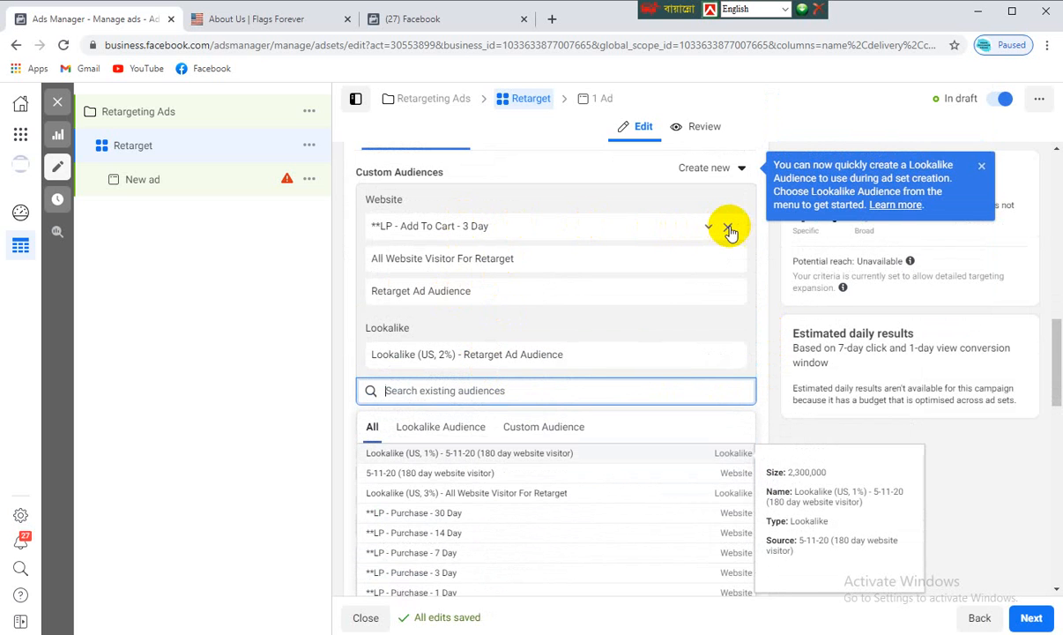
left_click(730, 229)
left_click(728, 227)
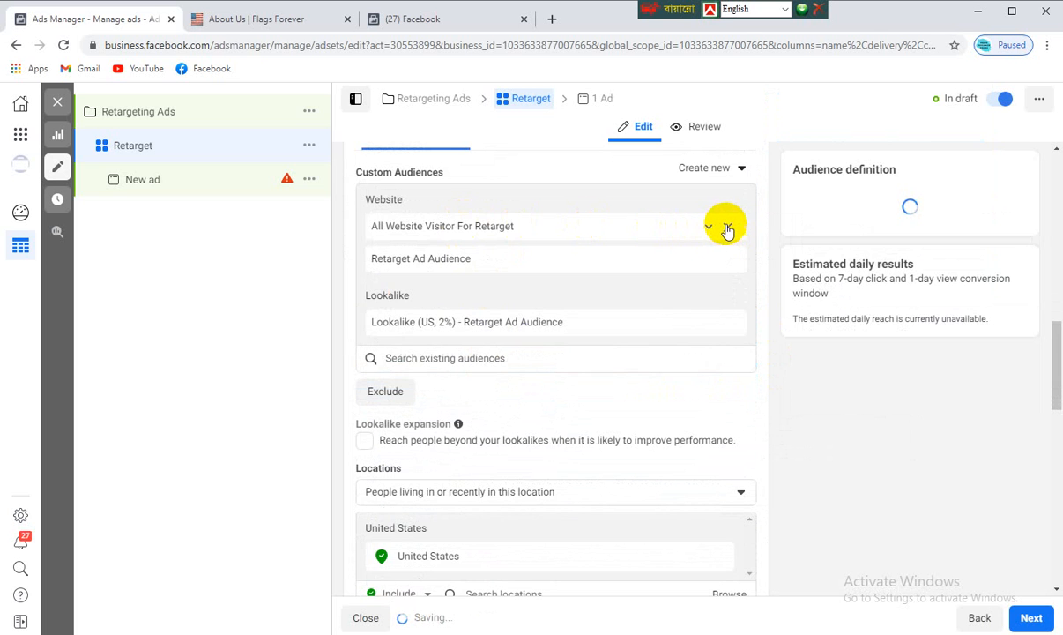
left_click(726, 228)
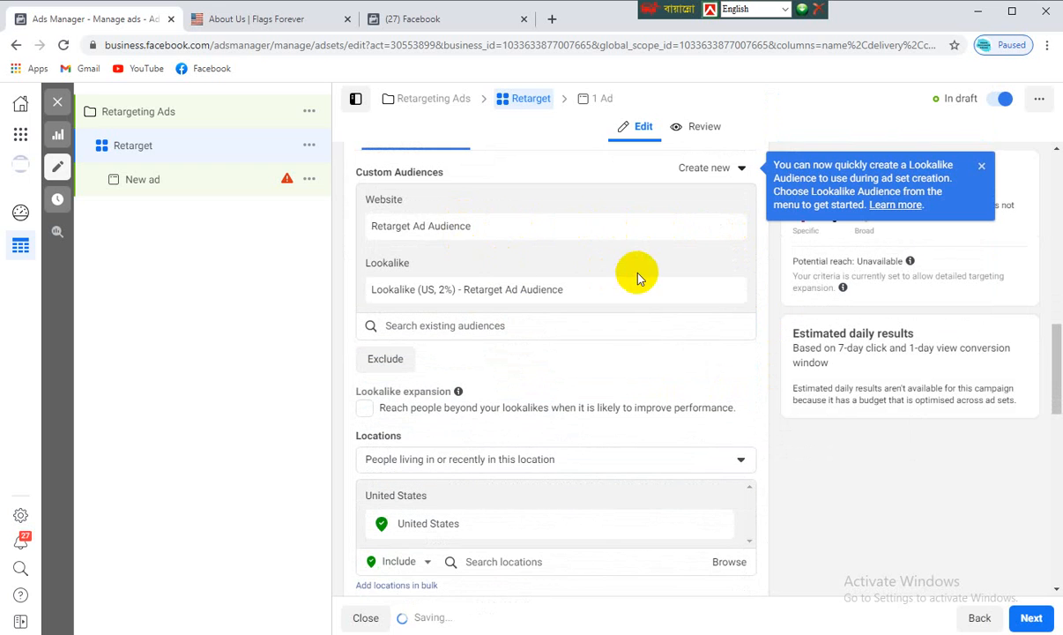
left_click(764, 238)
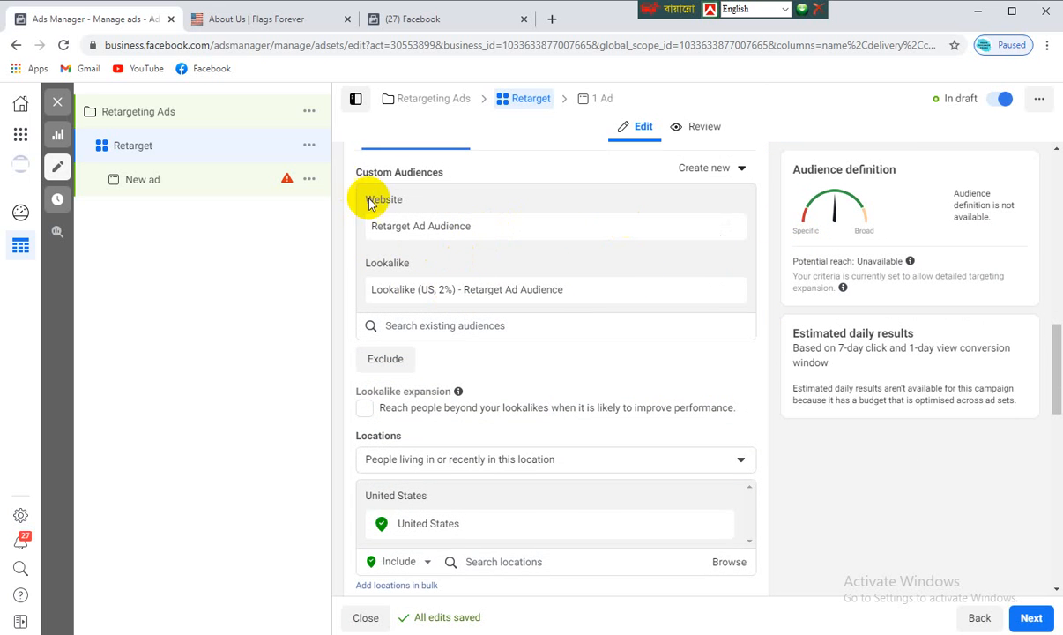
Review the ad set's custom audiences, location, age, gender, detailed targeting and language settings
scroll(388, 229, "up", 3)
scroll(408, 322, "down", 6)
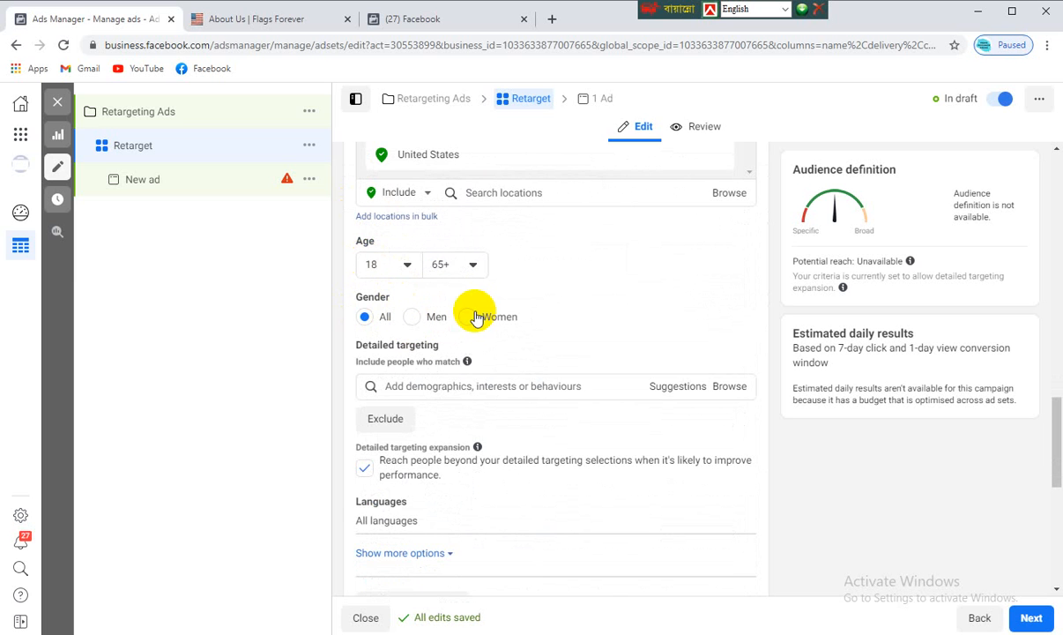
scroll(392, 269, "up", 2)
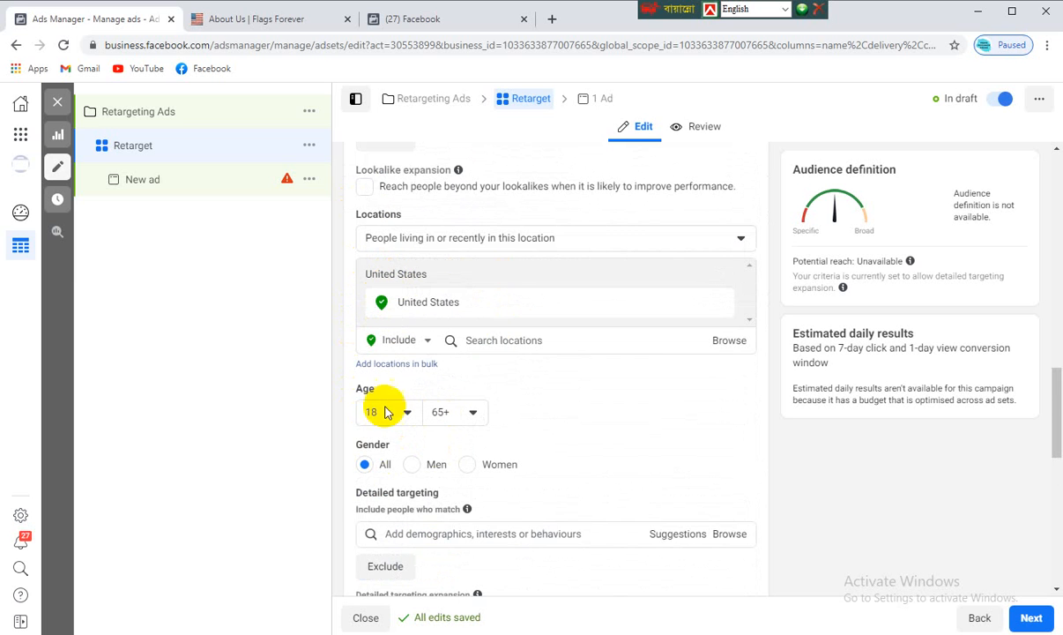
scroll(382, 427, "up", 2)
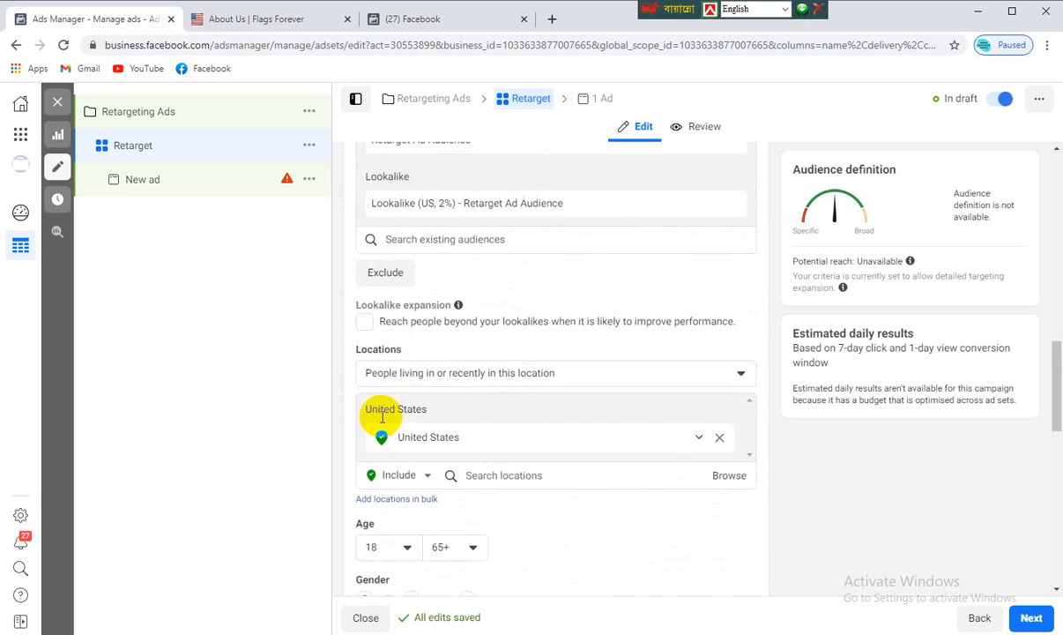
scroll(414, 220, "up", 1)
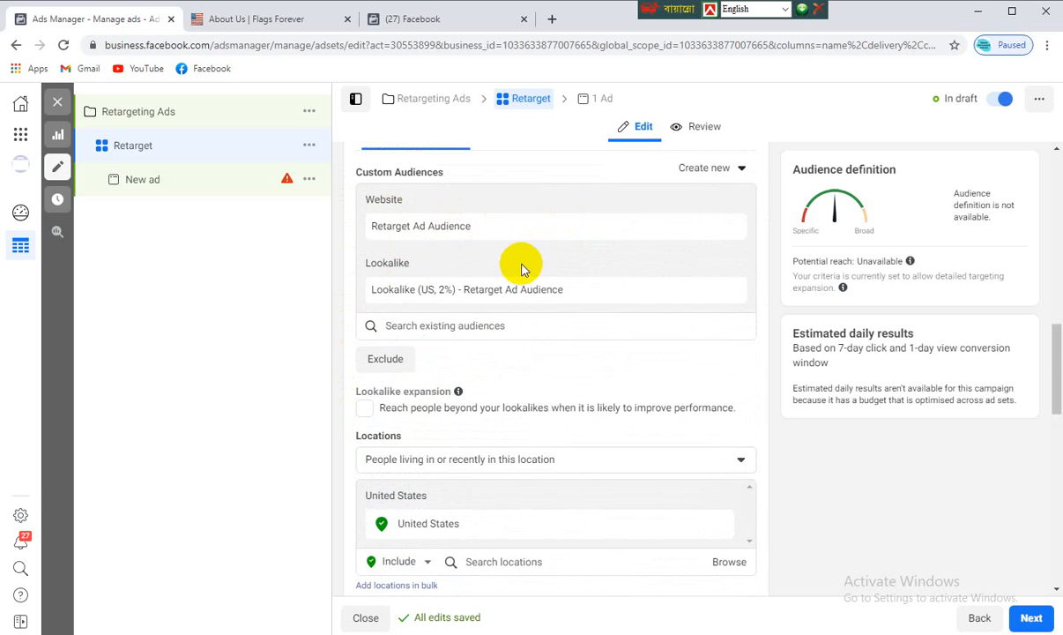
scroll(502, 266, "down", 5)
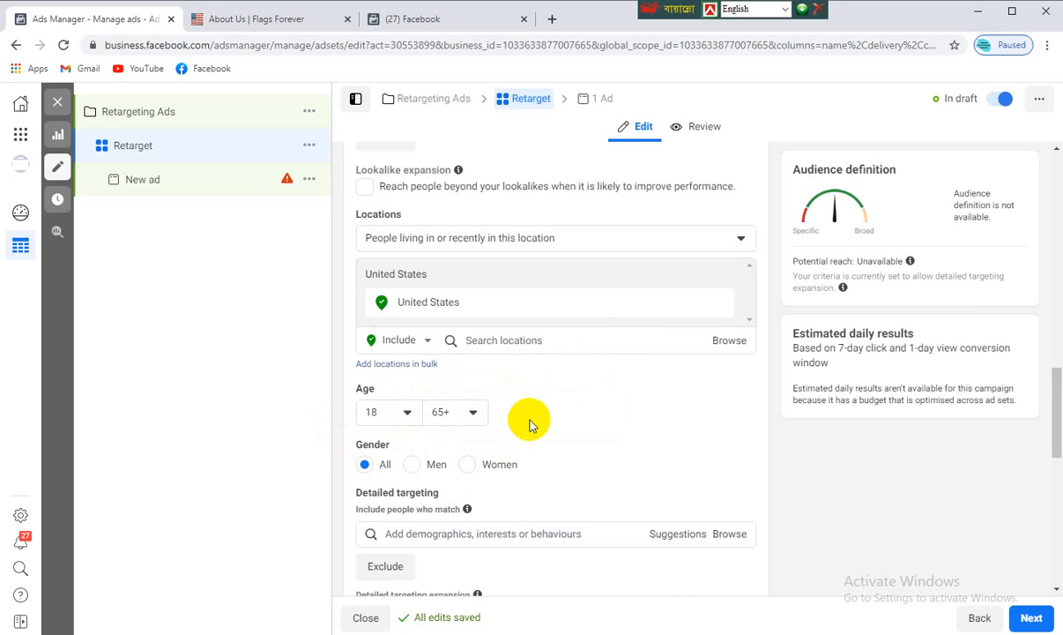
scroll(530, 425, "down", 2)
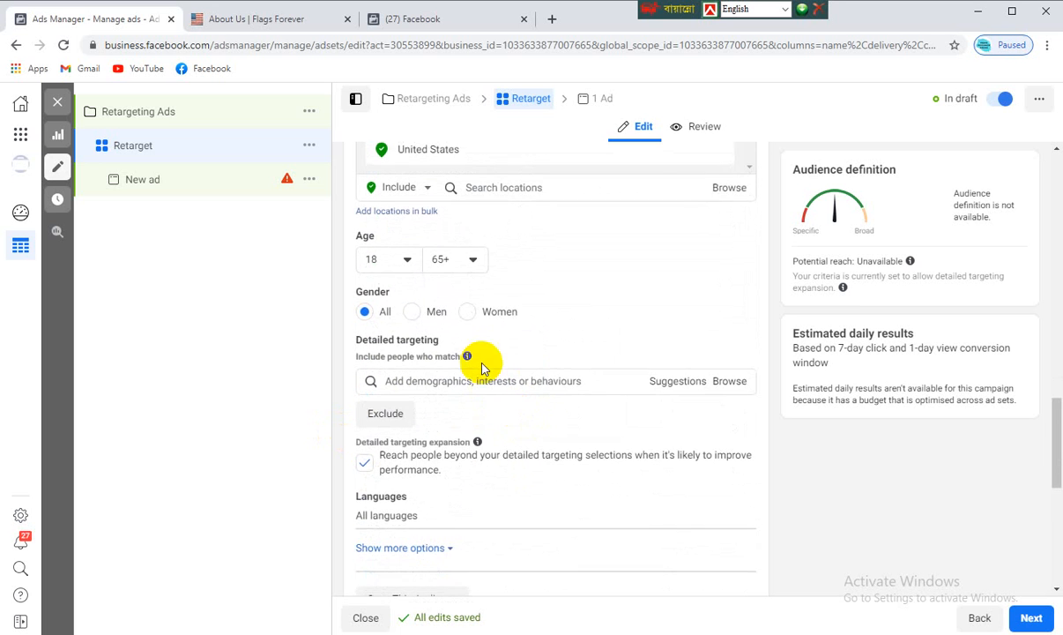
scroll(459, 318, "down", 1)
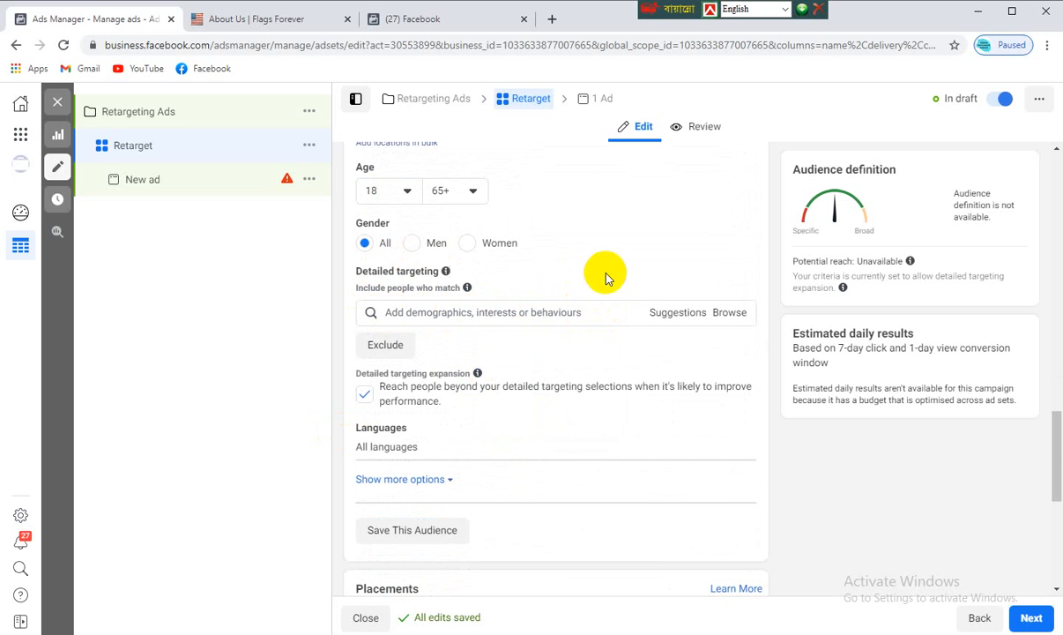
Open the ad under the Retarget ad set and review its format, destination, call to action, languages and tracking settings
left_click(605, 101)
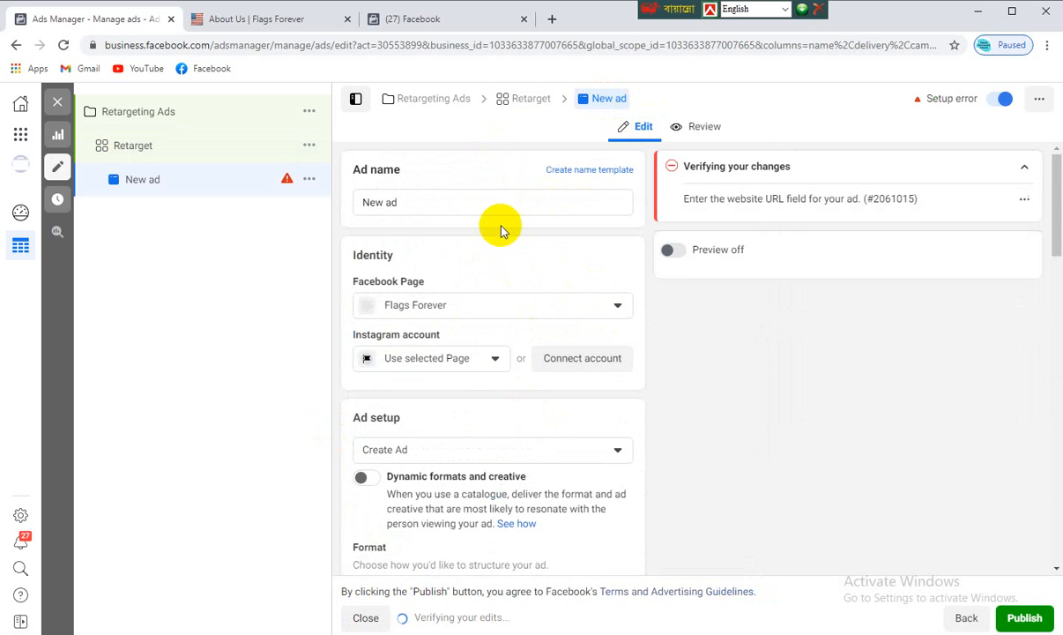
scroll(515, 374, "down", 8)
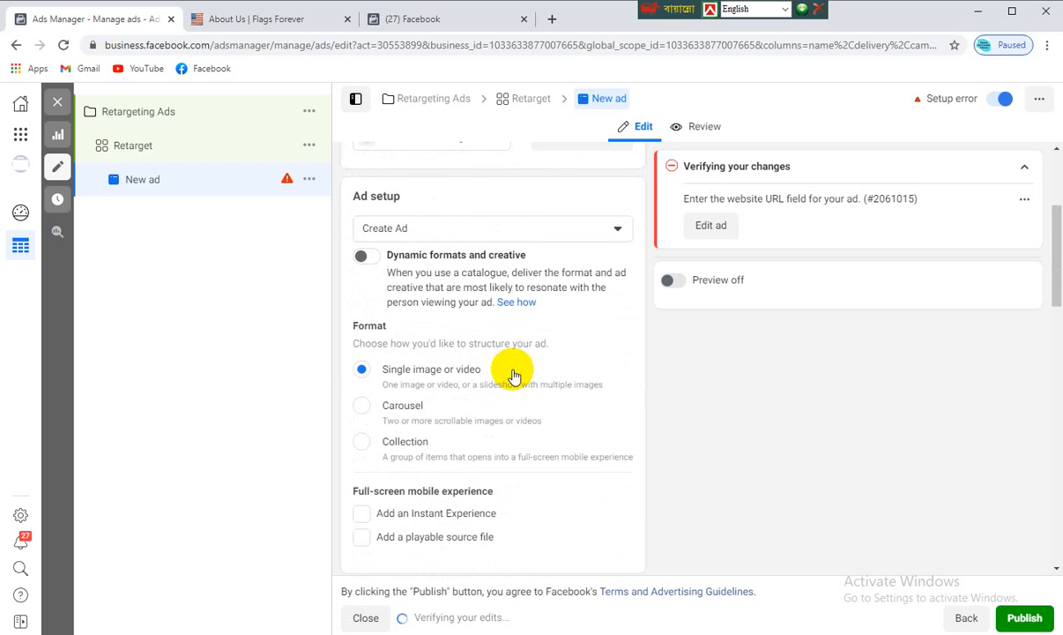
scroll(430, 356, "down", 2)
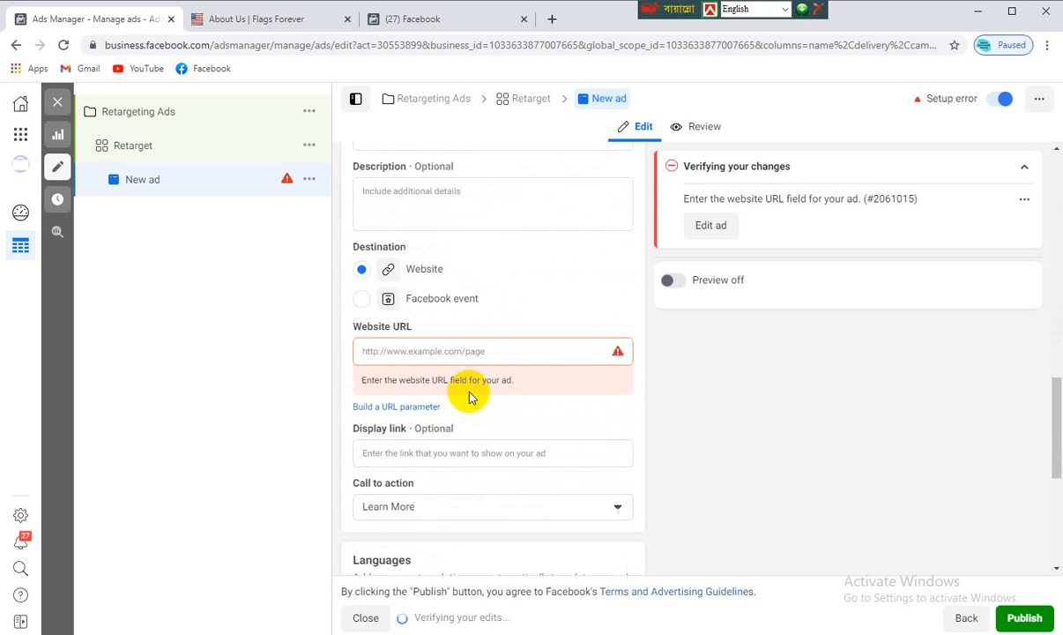
scroll(605, 397, "down", 4)
scroll(524, 428, "down", 1)
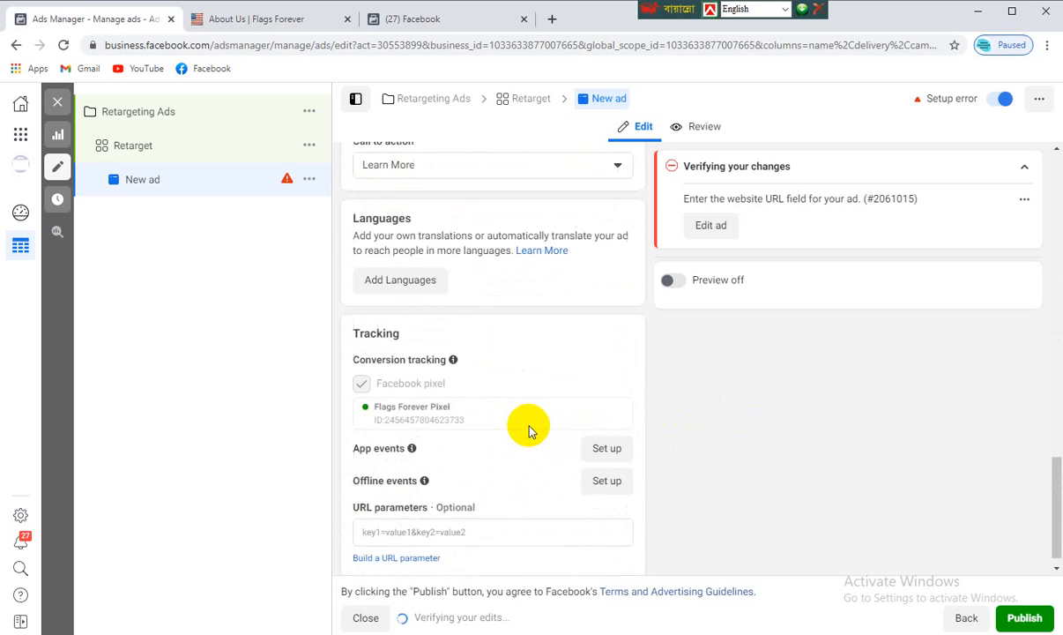
scroll(526, 427, "up", 2)
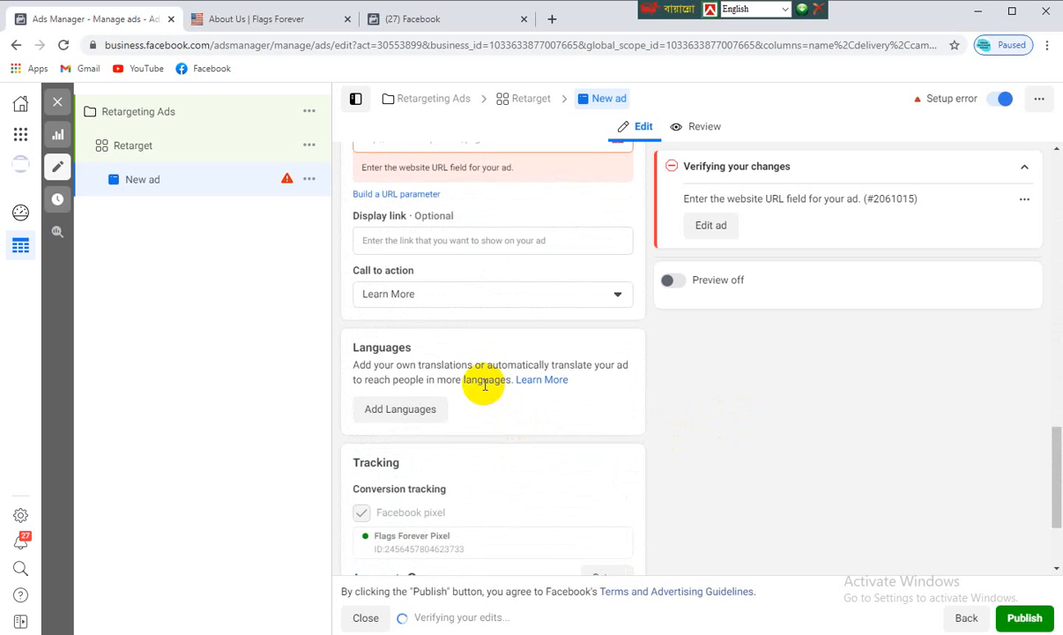
Check the ad's empty Website URL field in its destination settings
scroll(484, 385, "up", 2)
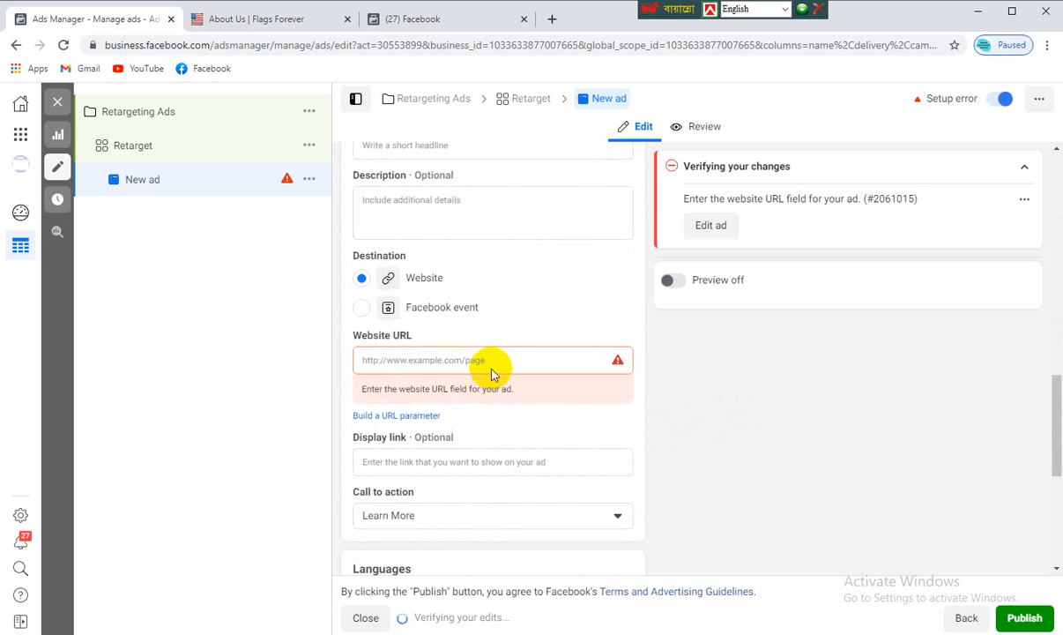
left_click(483, 359)
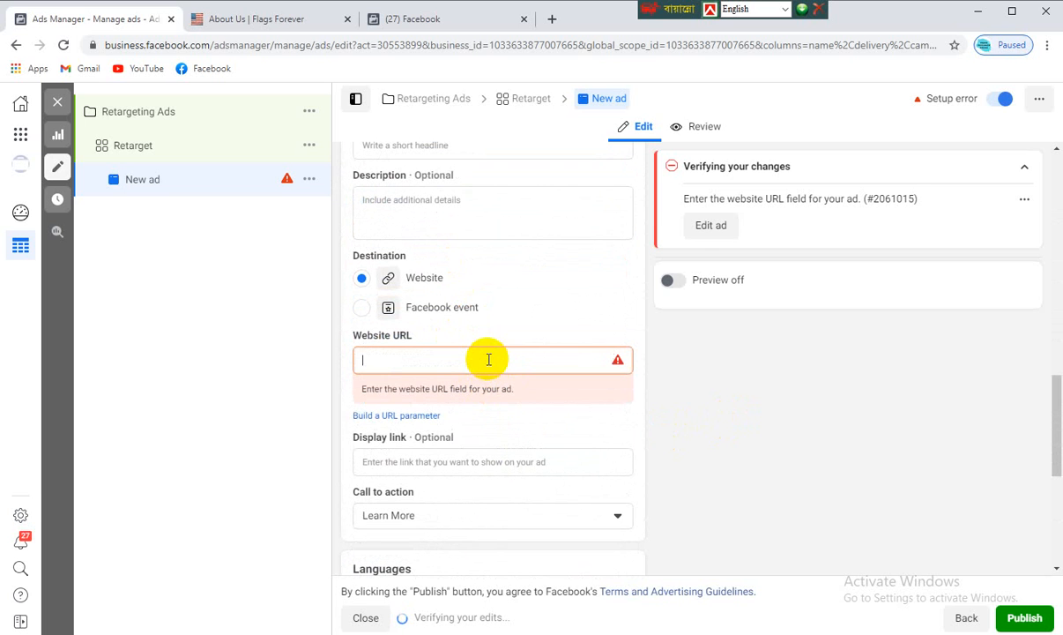
left_click(636, 333)
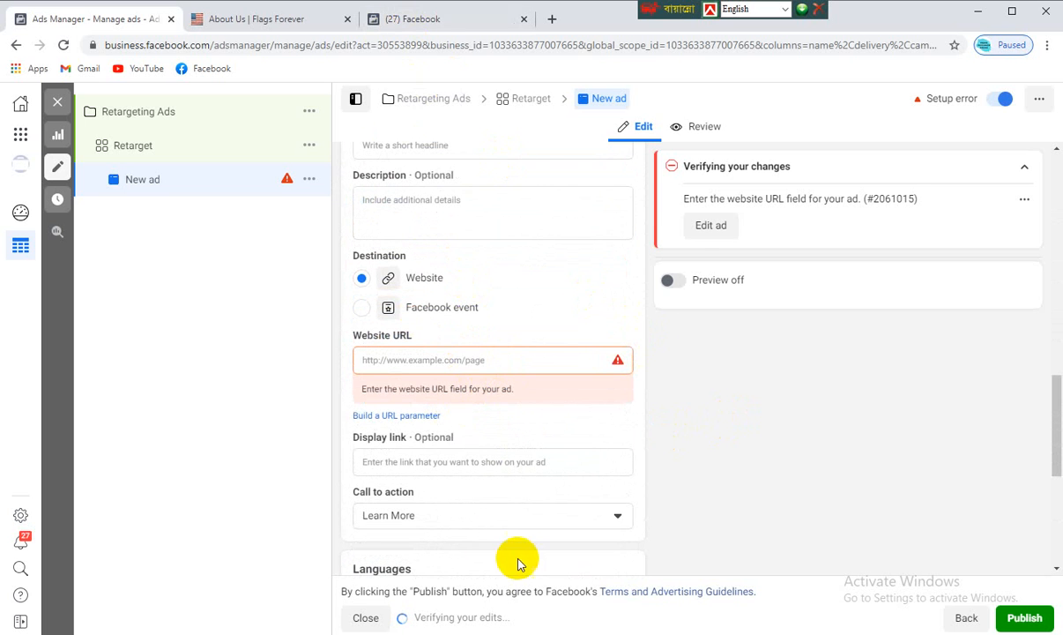
Switch to the Word class outline and highlight its Retargeting Ads Setup and Pixel Setup lines for review
left_click(634, 570)
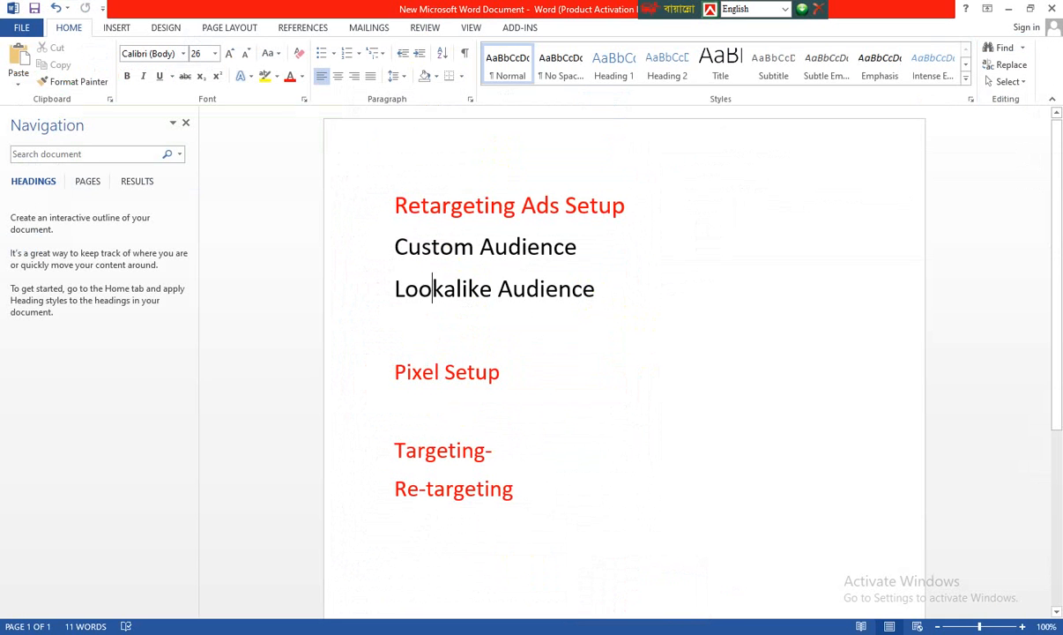
left_click(534, 320)
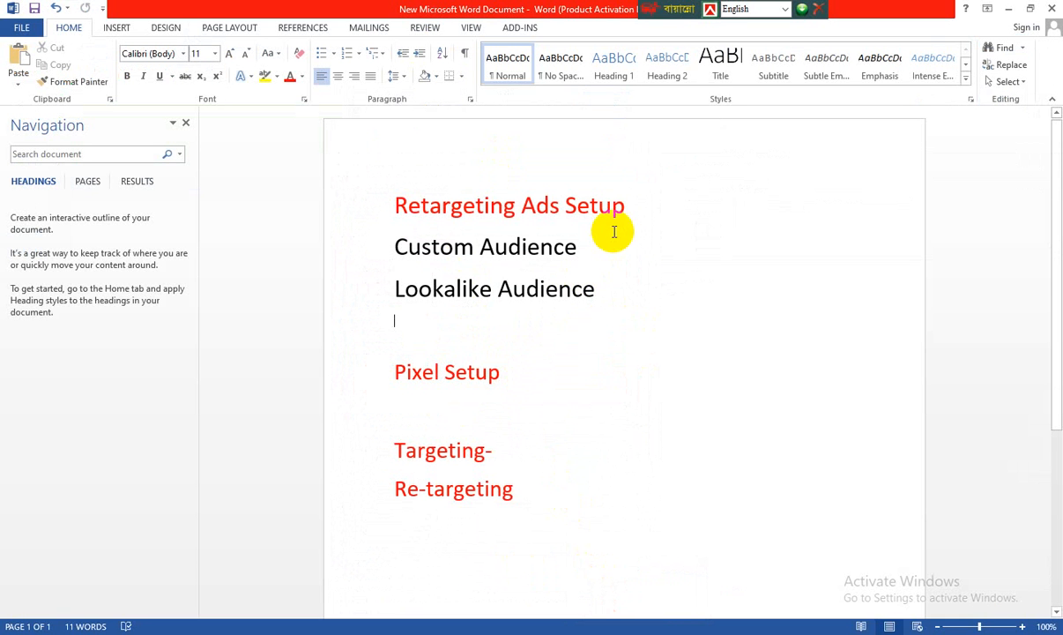
left_click_drag(631, 208, 412, 208)
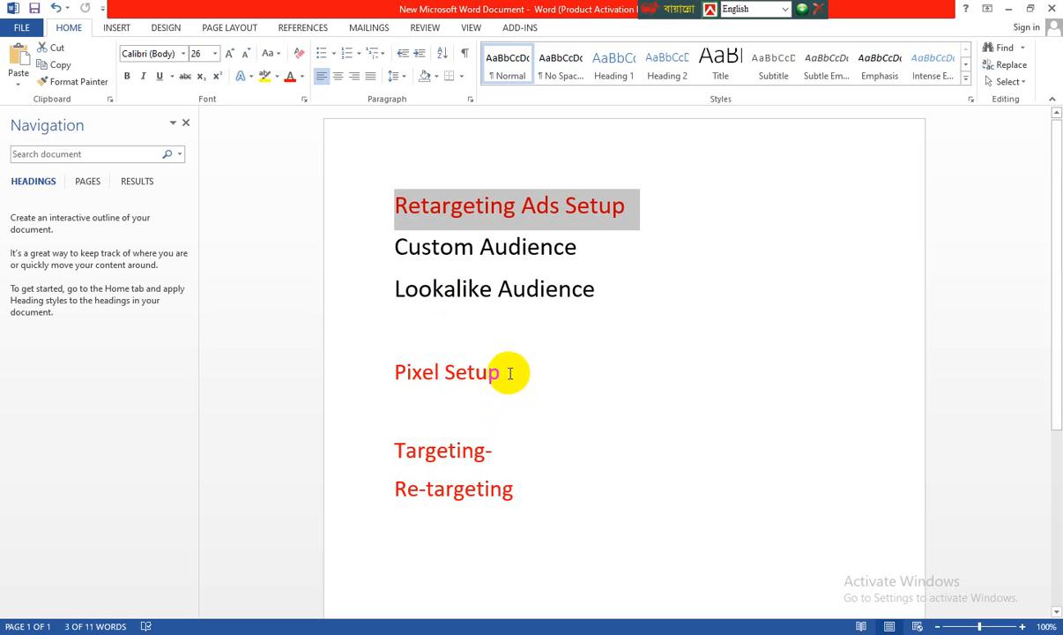
left_click_drag(514, 374, 412, 368)
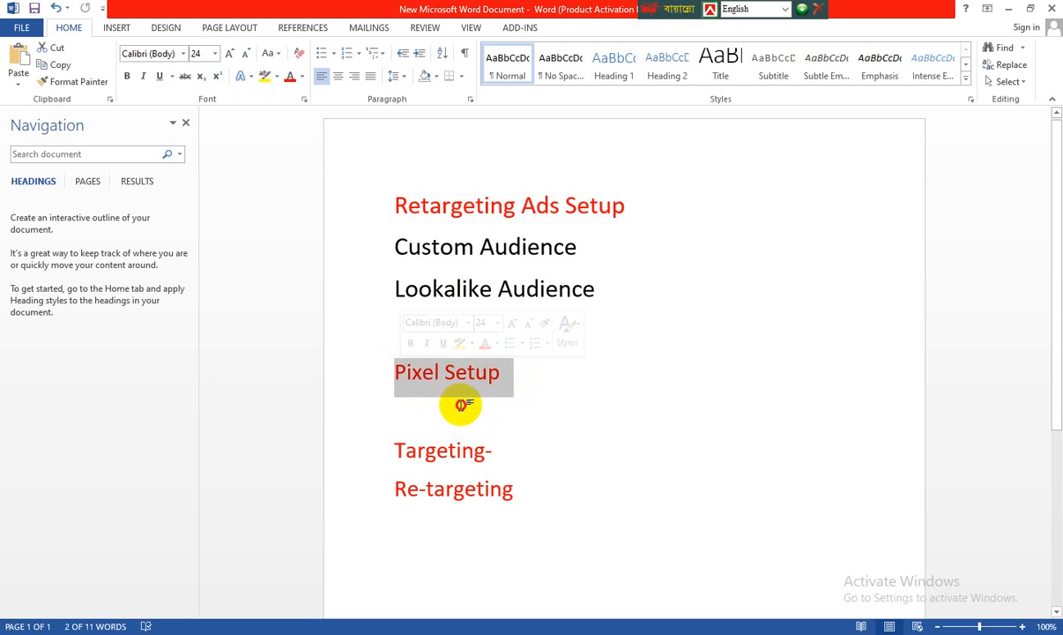
left_click(465, 404)
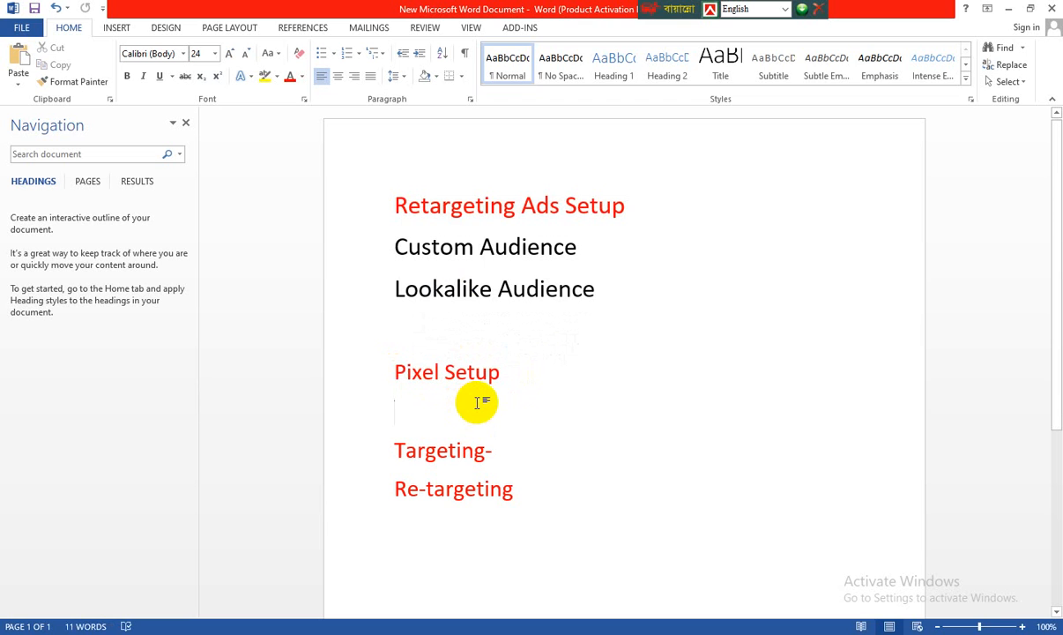
left_click_drag(509, 374, 399, 380)
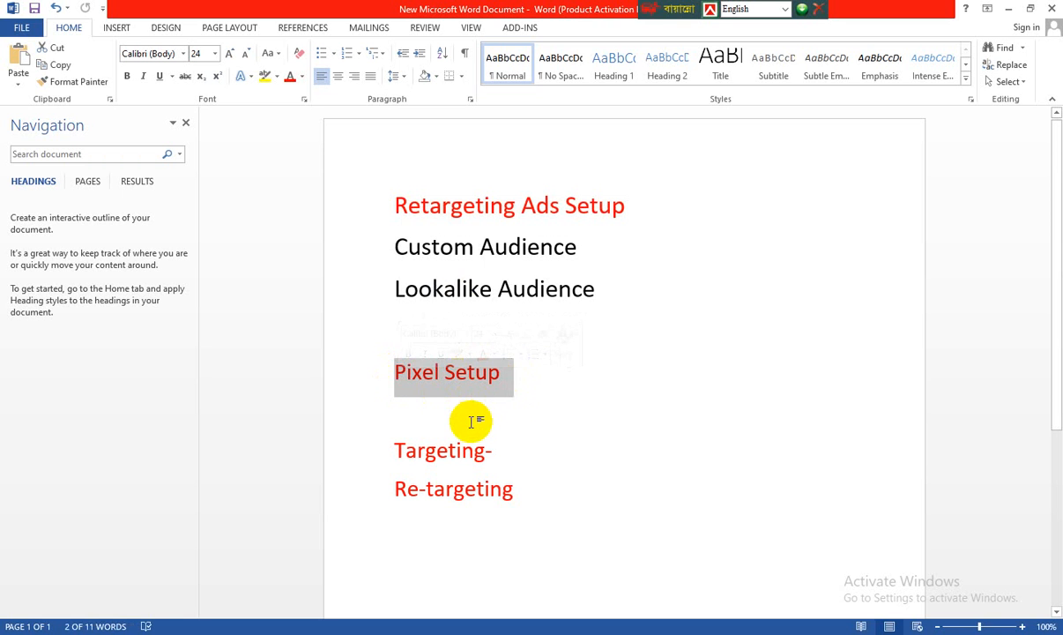
left_click(517, 396)
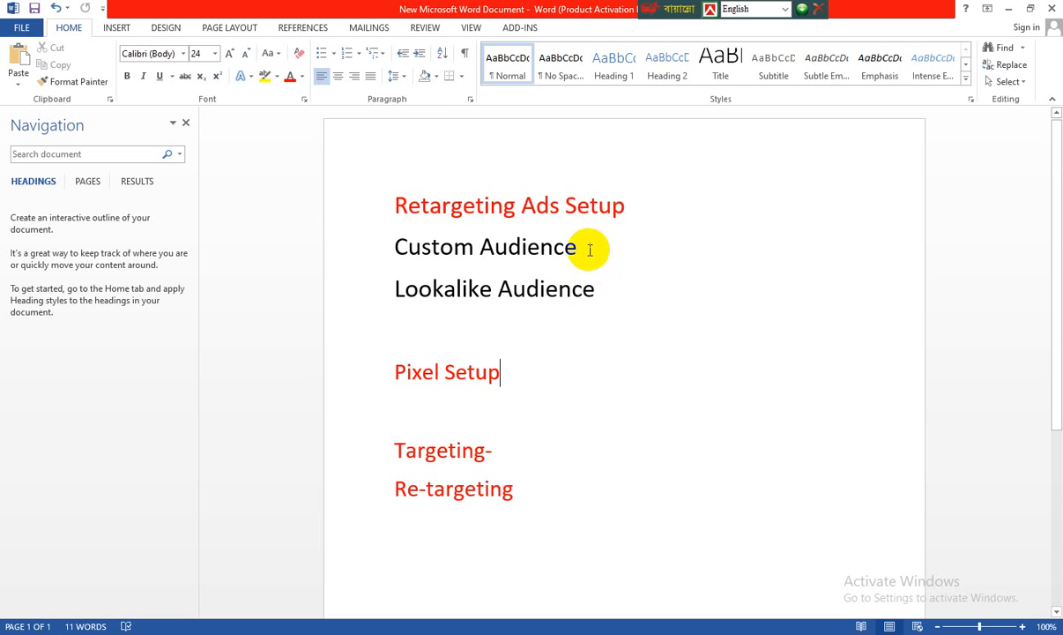
Highlight the Custom Audience and Lookalike Audience lines and the Retargeting Ads Setup heading above them for review
left_click_drag(589, 249, 401, 247)
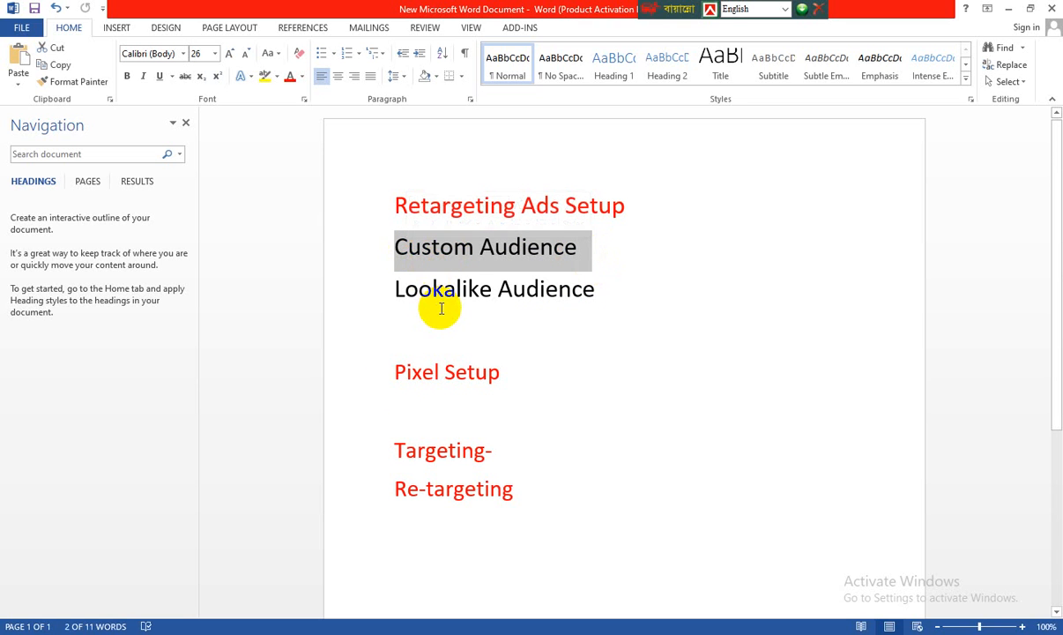
left_click_drag(607, 294, 385, 253)
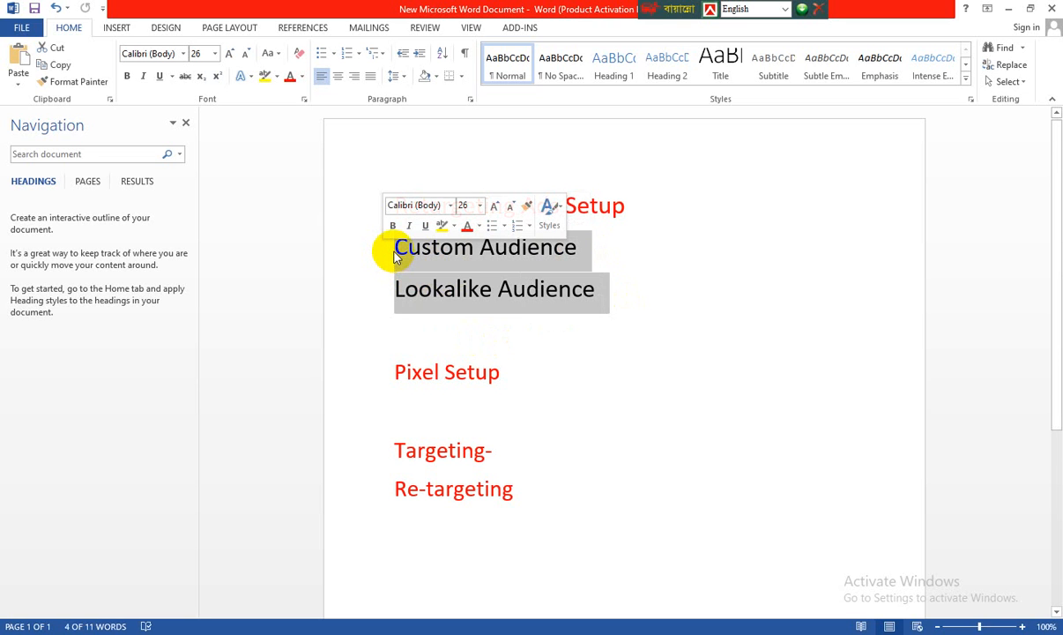
scroll(395, 256, "down", 1)
left_click(467, 253)
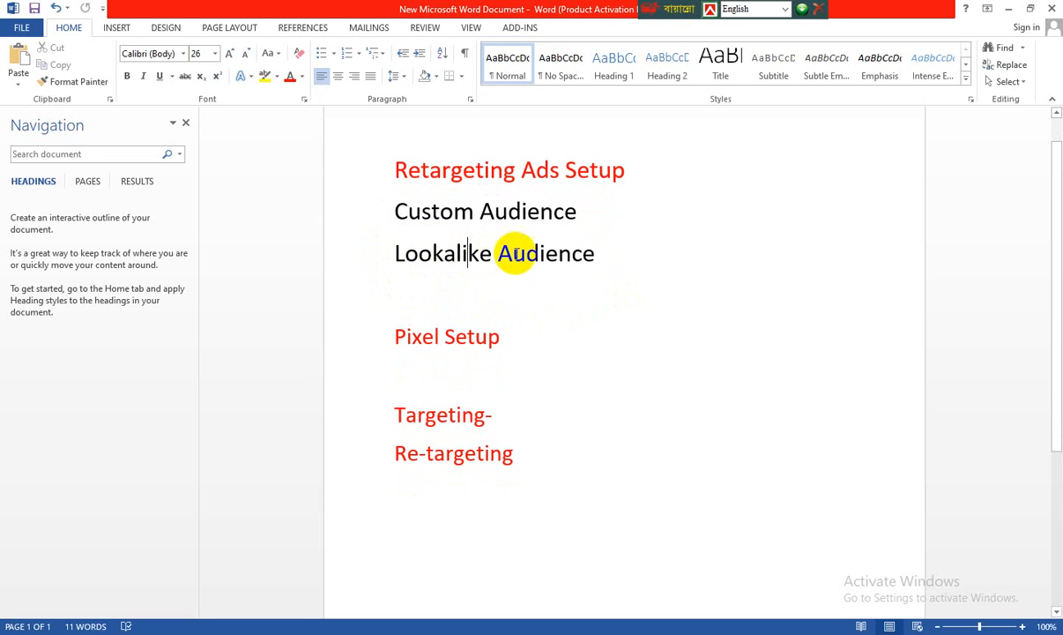
left_click_drag(640, 170, 435, 161)
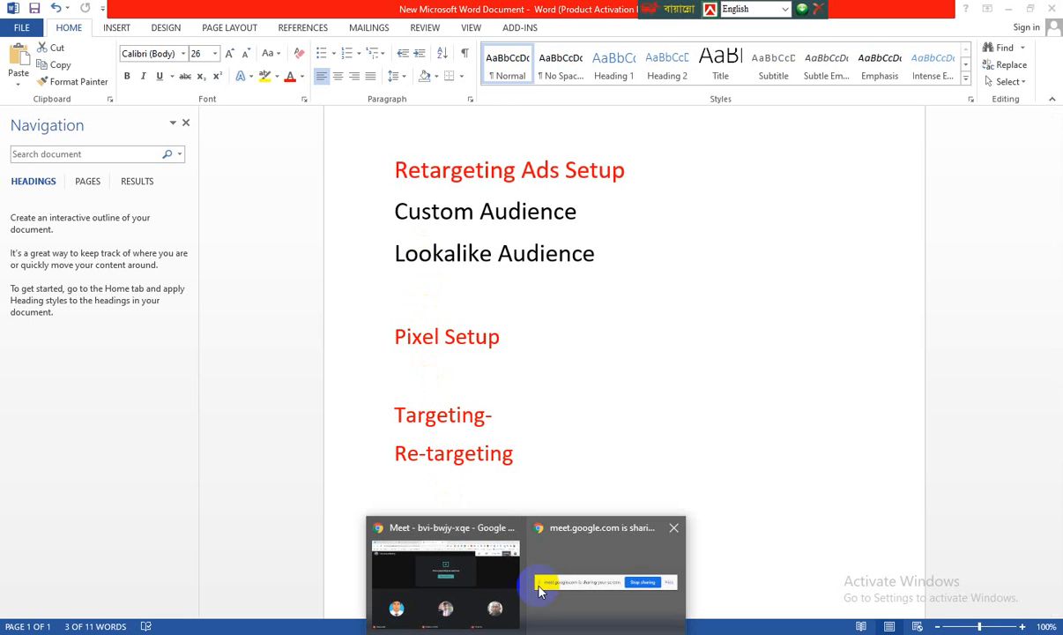
Return to Ads Manager in Chrome and review the ad's media, primary text, headline, description and destination fields
left_click(459, 529)
left_click(460, 529)
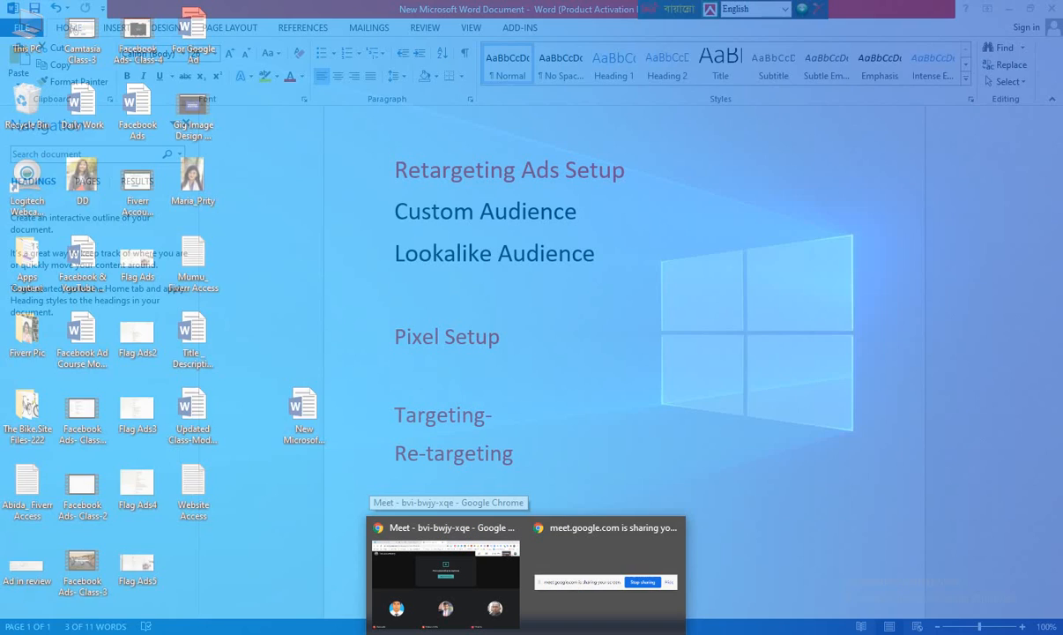
left_click(565, 632)
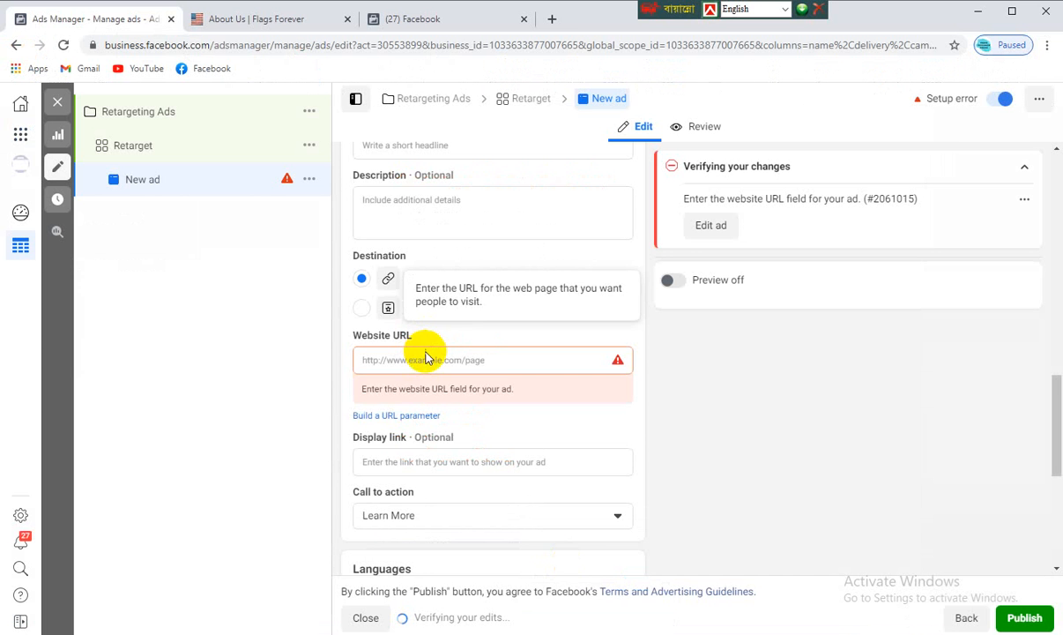
scroll(424, 354, "up", 3)
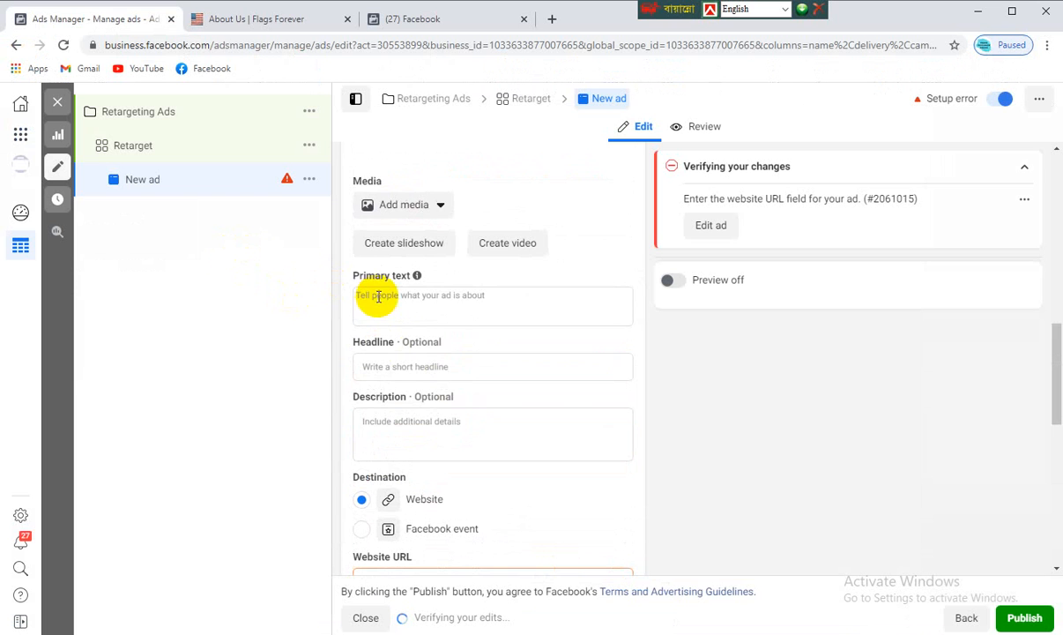
scroll(374, 295, "down", 2)
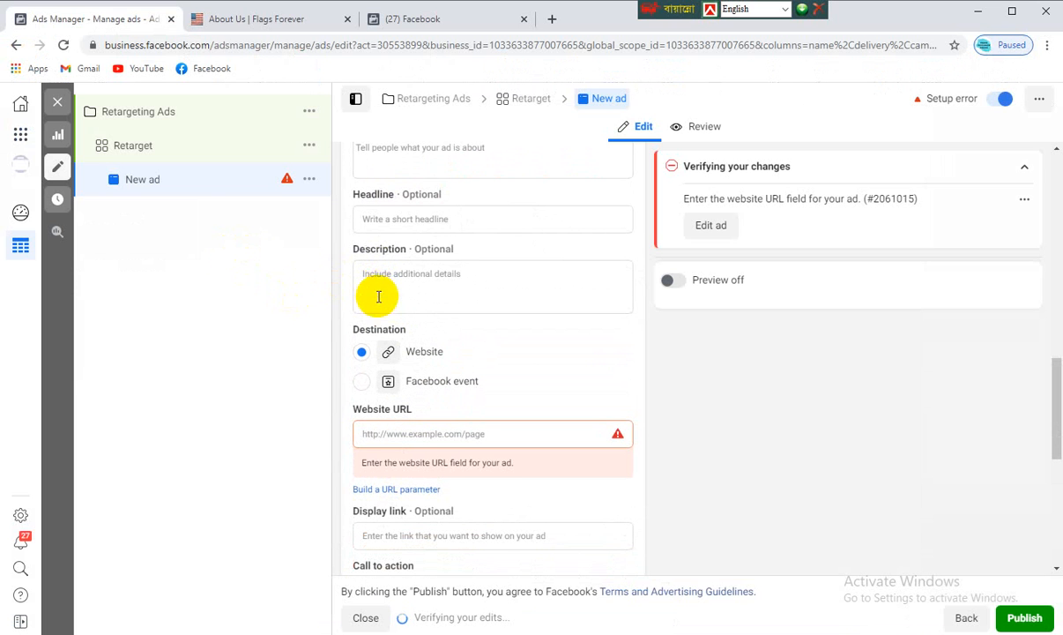
Review the Retargeting Ads campaign settings, the Flags Forever Pixel's events, and the Retarget ad set's conversion and schedule settings
left_click(137, 115)
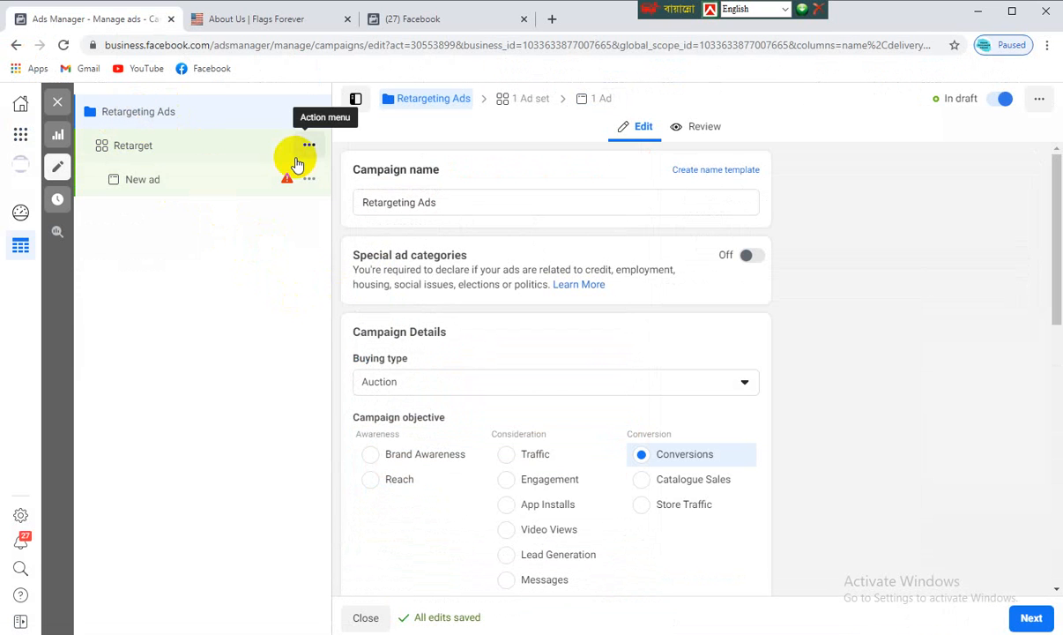
left_click(414, 18)
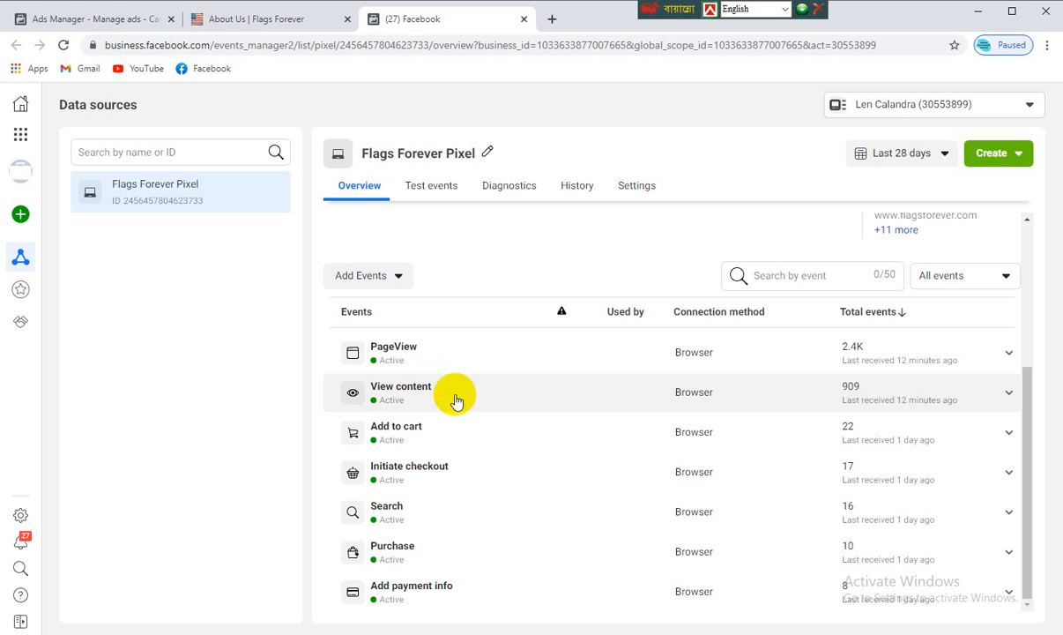
left_click(101, 18)
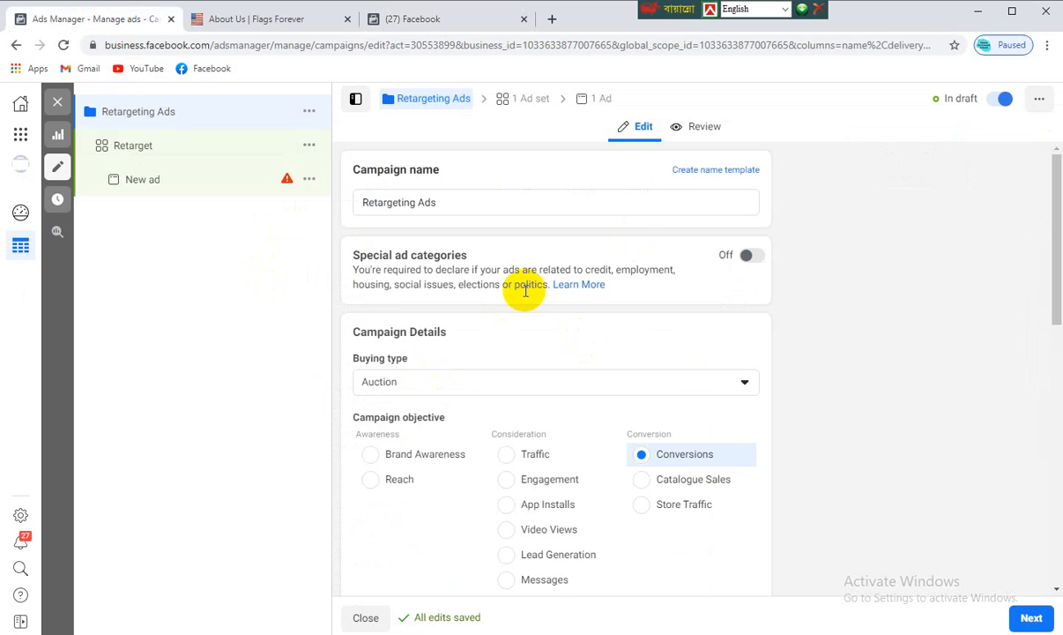
scroll(521, 291, "down", 5)
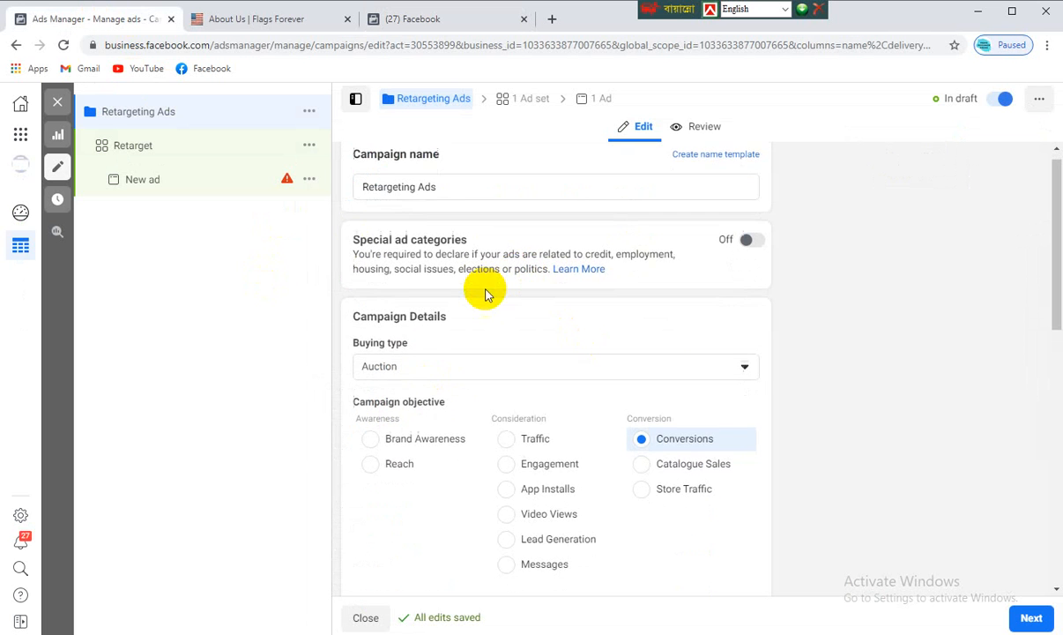
scroll(521, 377, "down", 5)
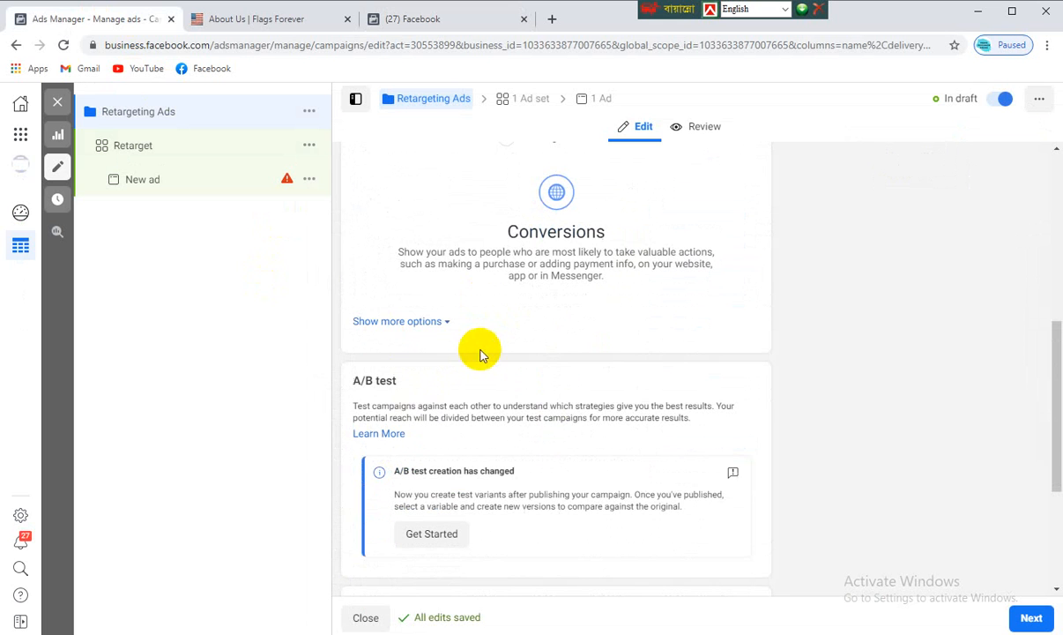
left_click(142, 156)
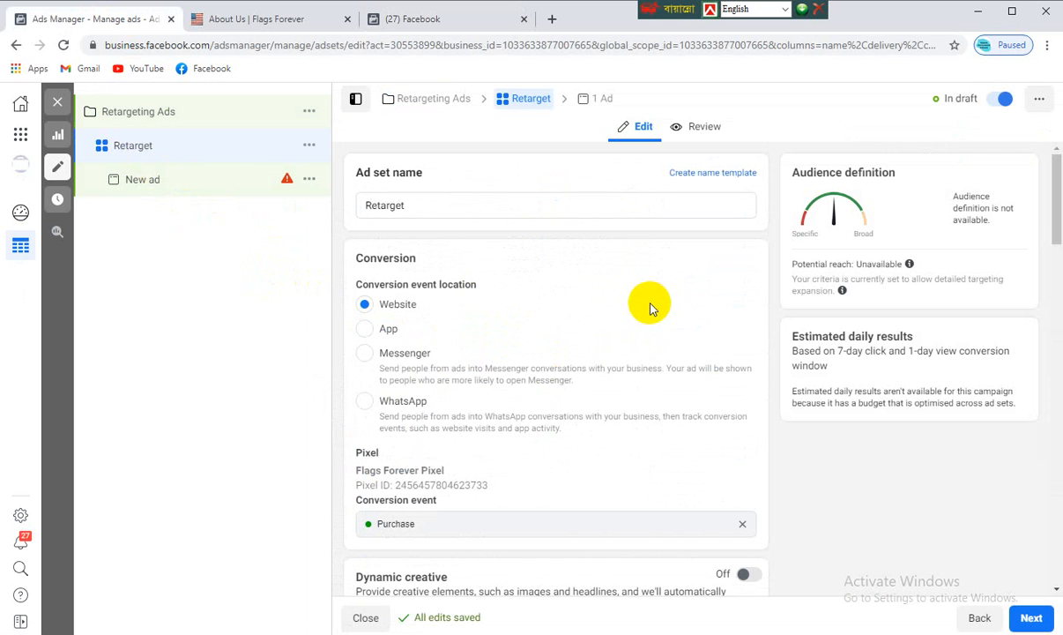
scroll(650, 307, "down", 5)
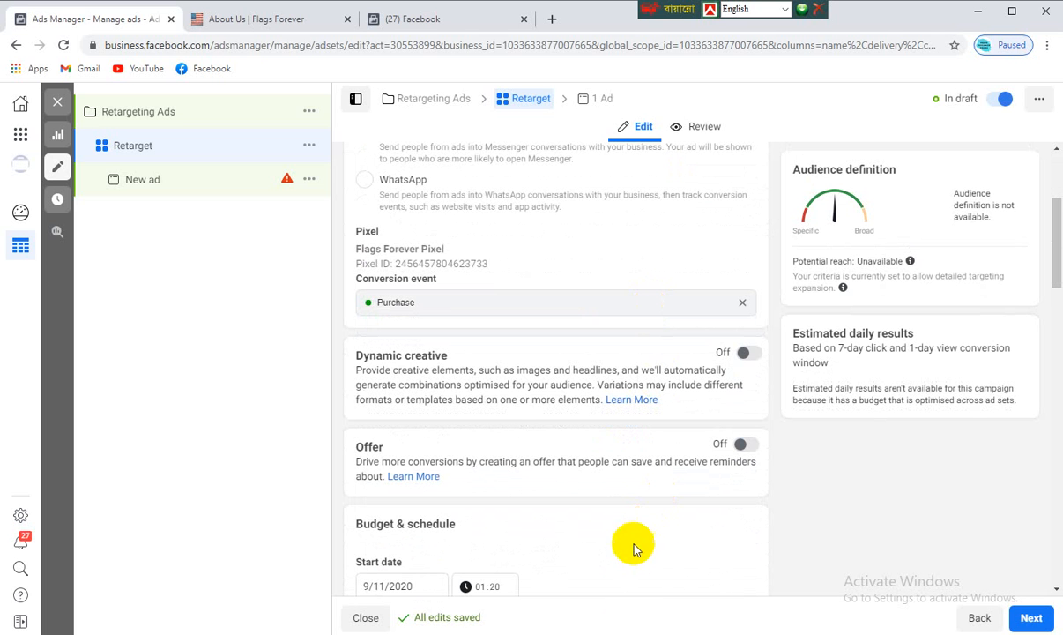
Switch back to the Word outline and highlight the Pixel Setup line for review
key("alt+Tab")
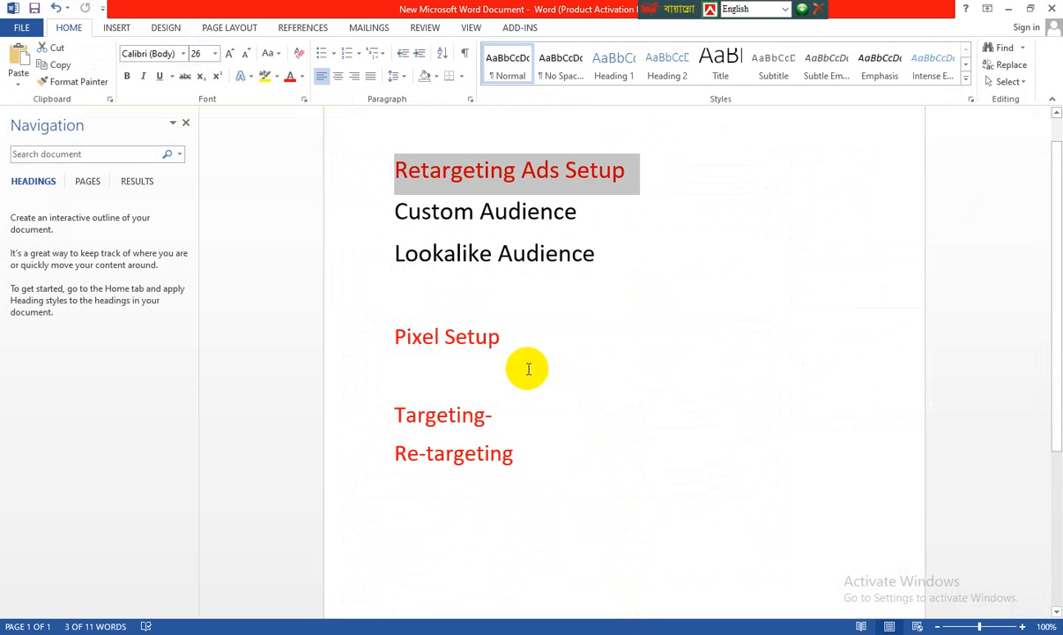
left_click_drag(496, 338, 397, 333)
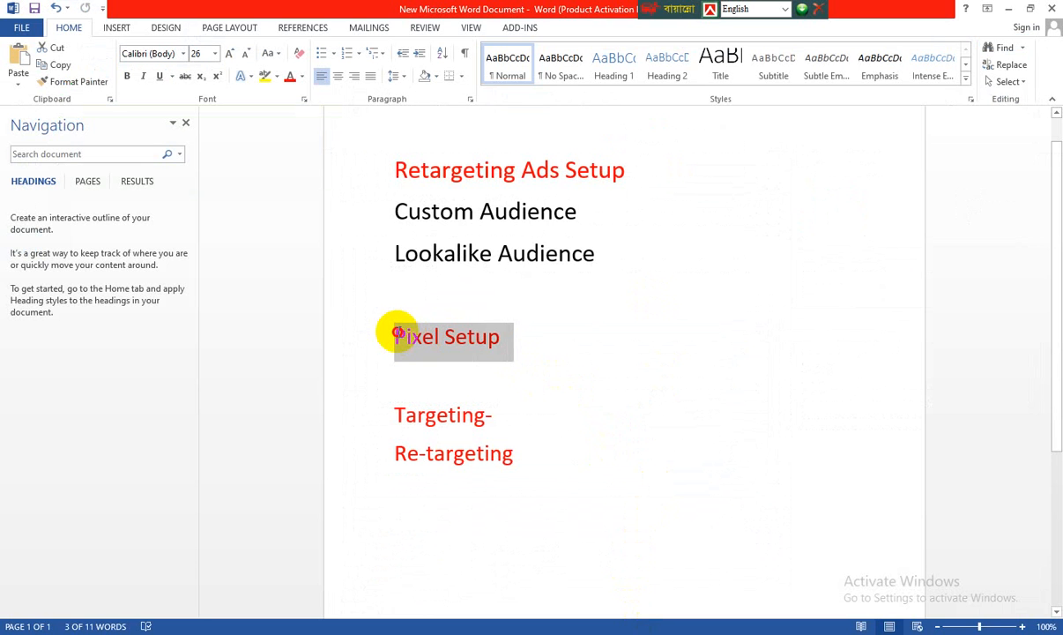
left_click(488, 340)
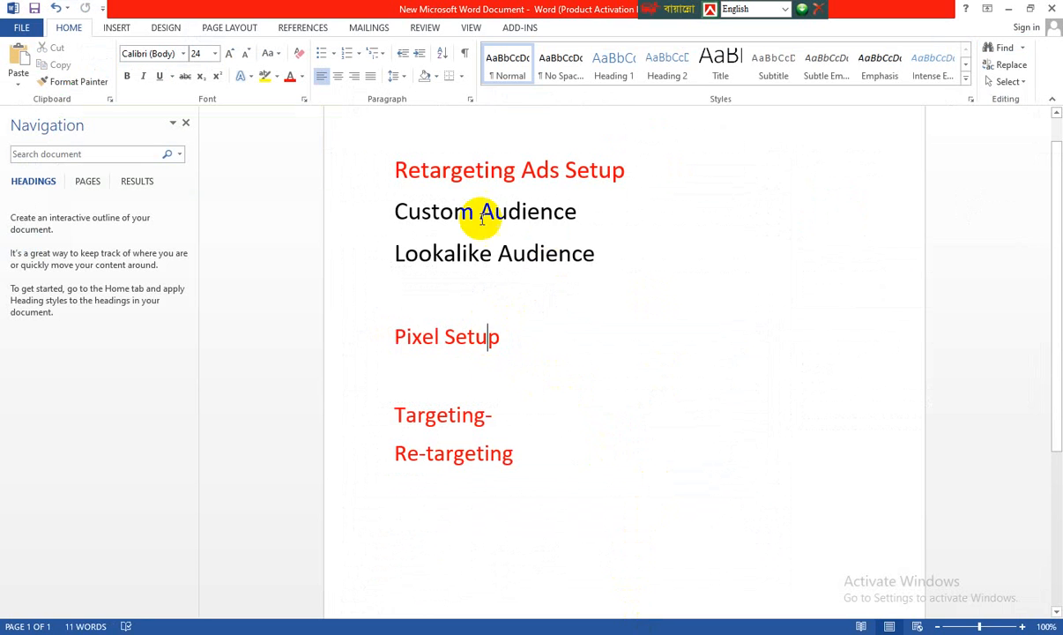
left_click(512, 343)
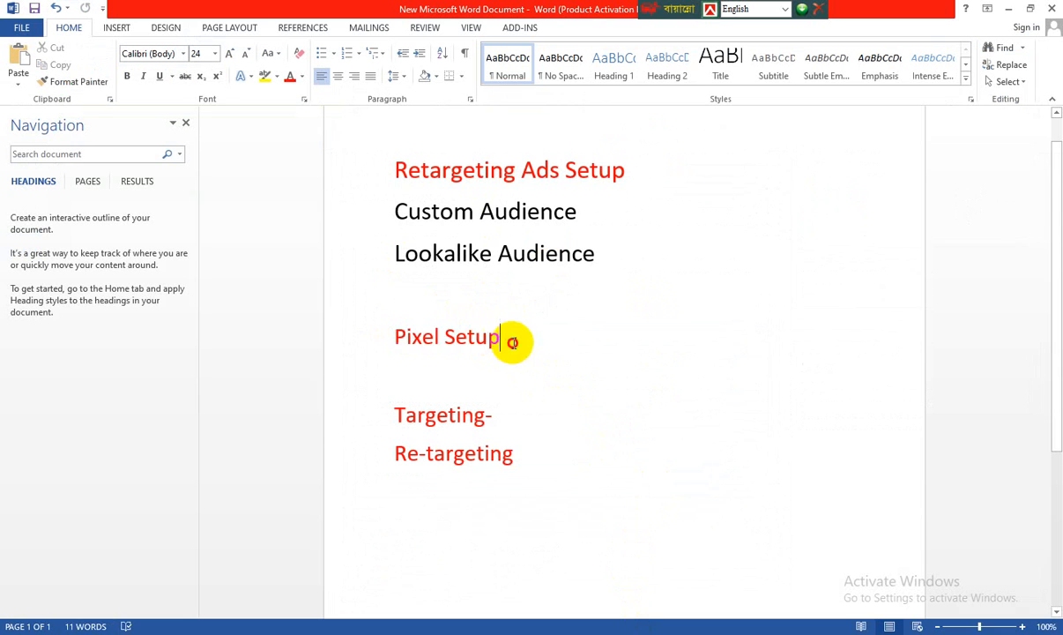
left_click_drag(512, 343, 368, 331)
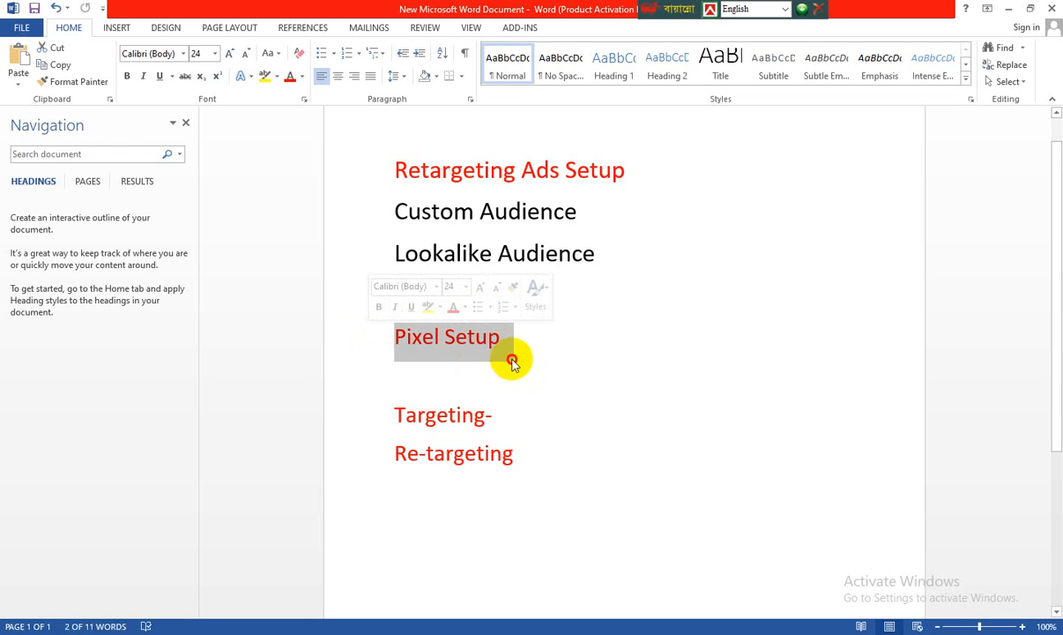
left_click(510, 356)
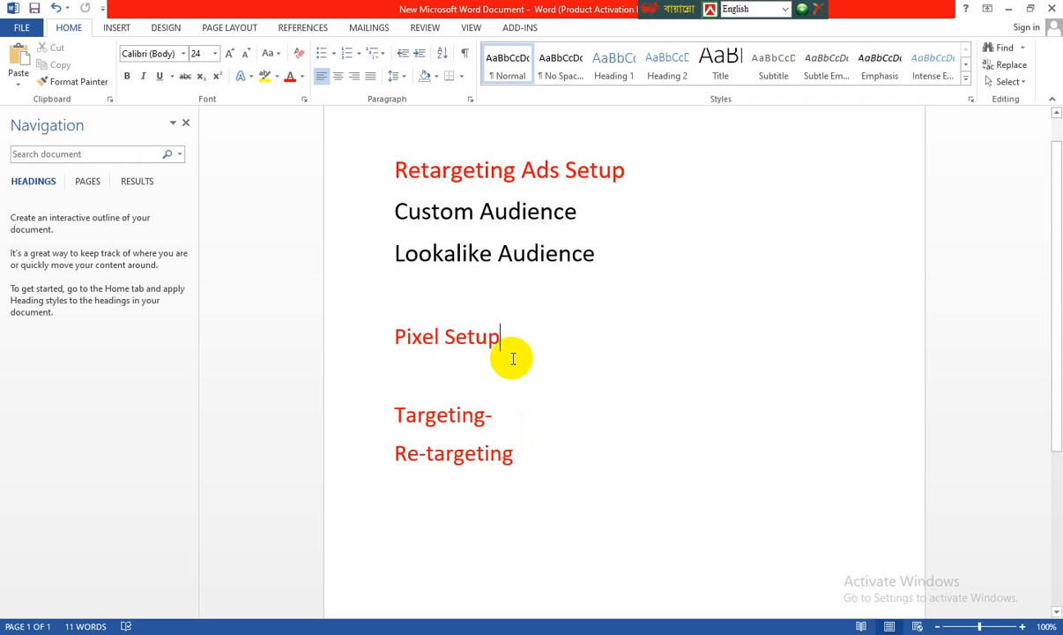
Highlight the Custom Audience and Lookalike Audience lines in turn for review
left_click_drag(584, 211, 410, 213)
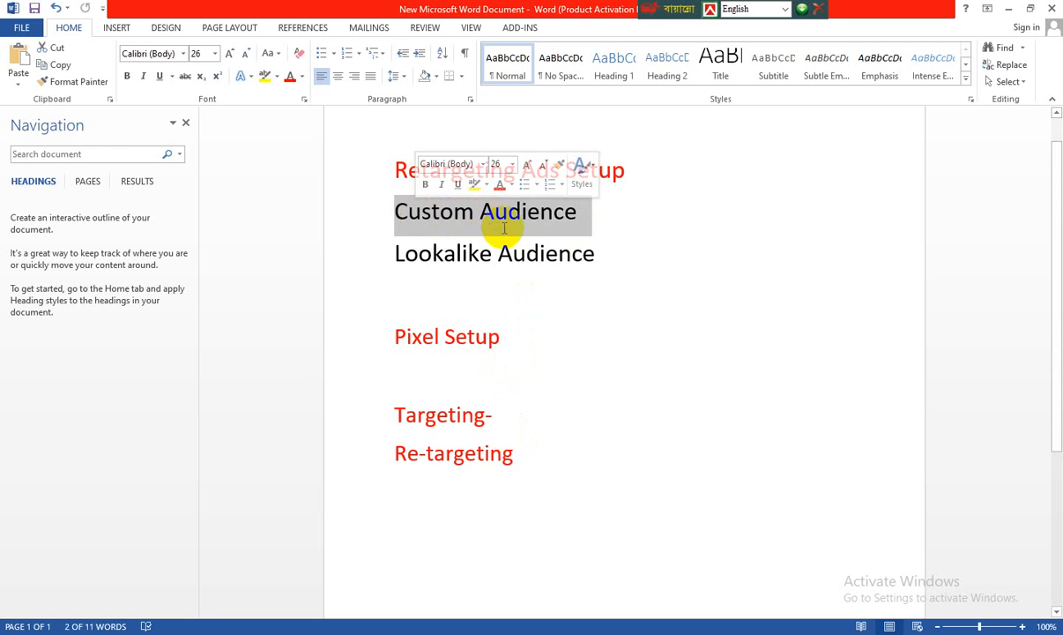
left_click_drag(595, 258, 401, 255)
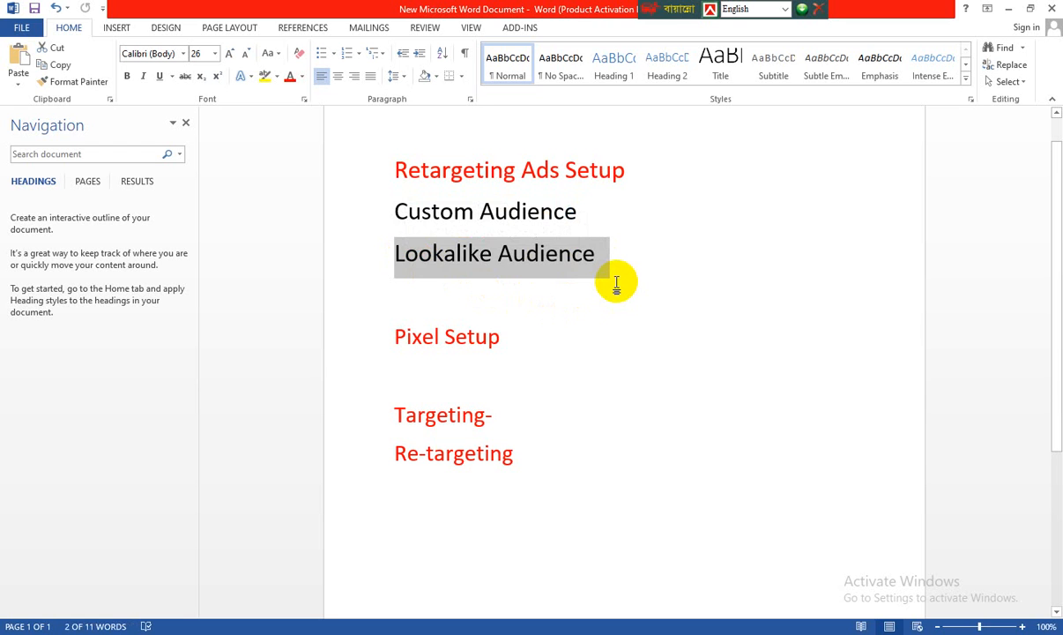
left_click(542, 285)
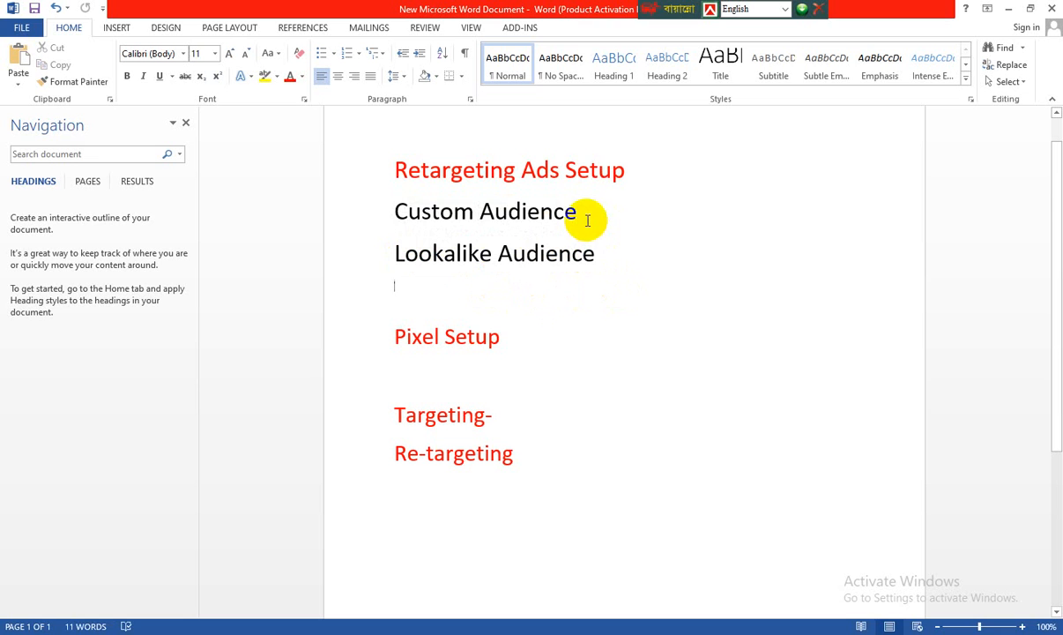
left_click_drag(587, 221, 388, 209)
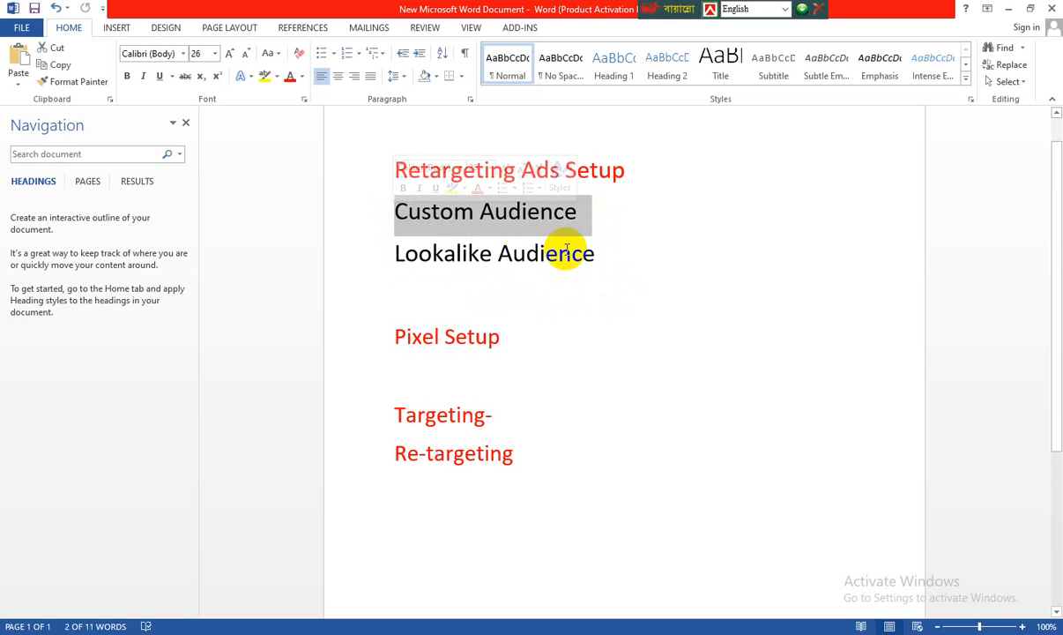
Highlight the Lookalike Audience line, and the whole block from Retargeting Ads Setup to Lookalike Audience, for review
left_click_drag(610, 254, 377, 282)
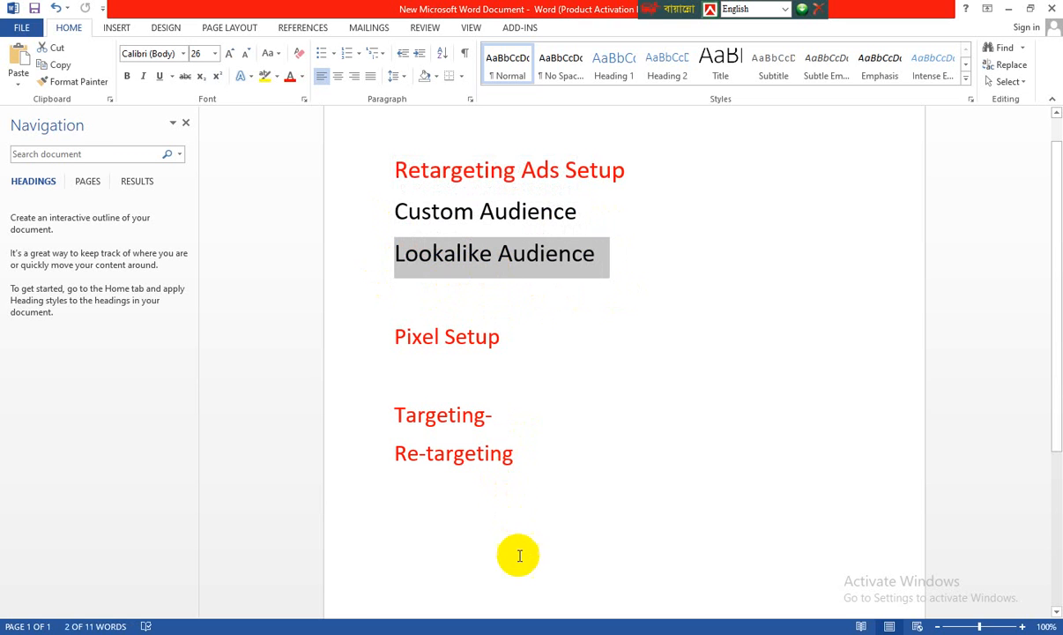
left_click(526, 634)
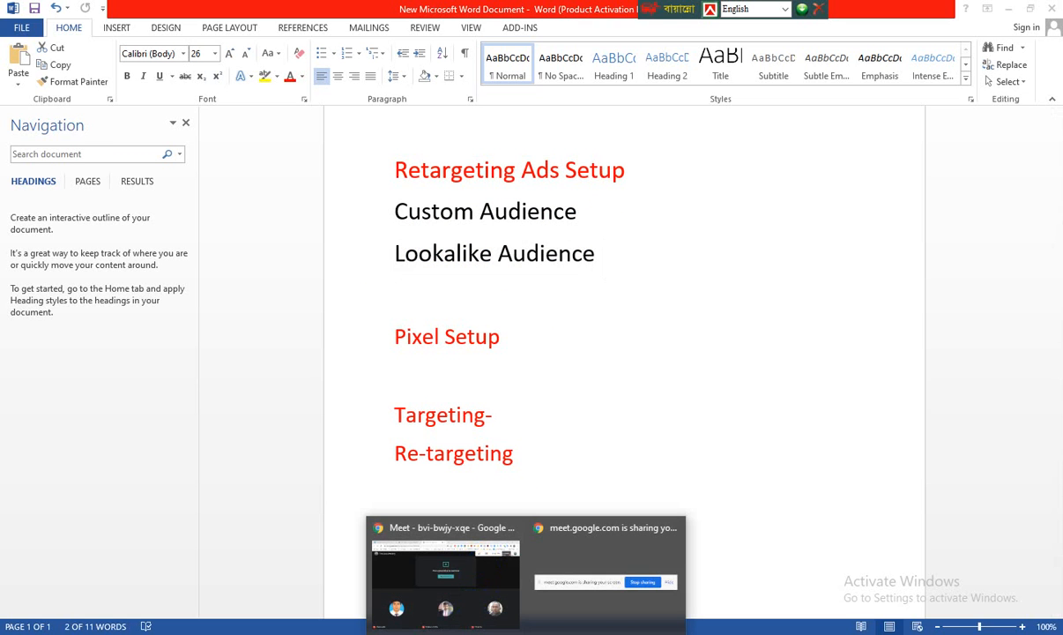
left_click(503, 341)
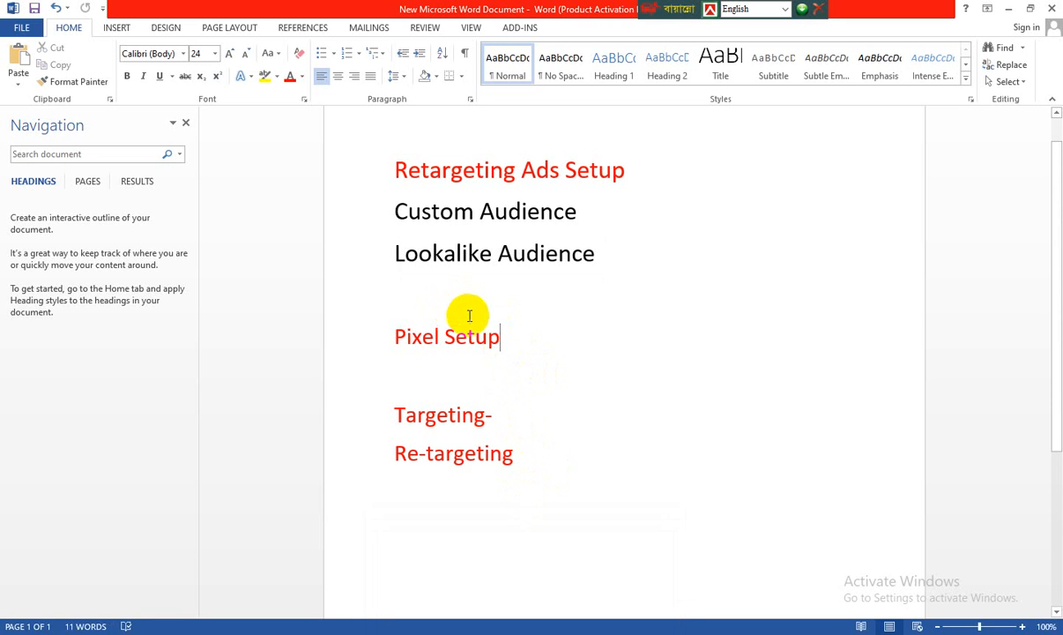
left_click(490, 335)
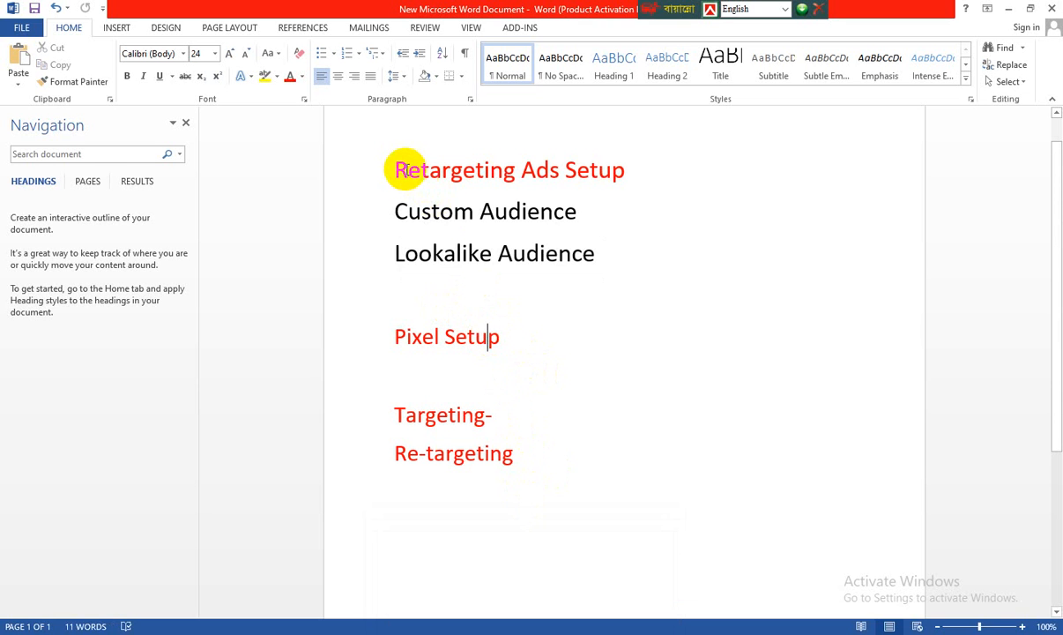
left_click_drag(394, 159, 605, 256)
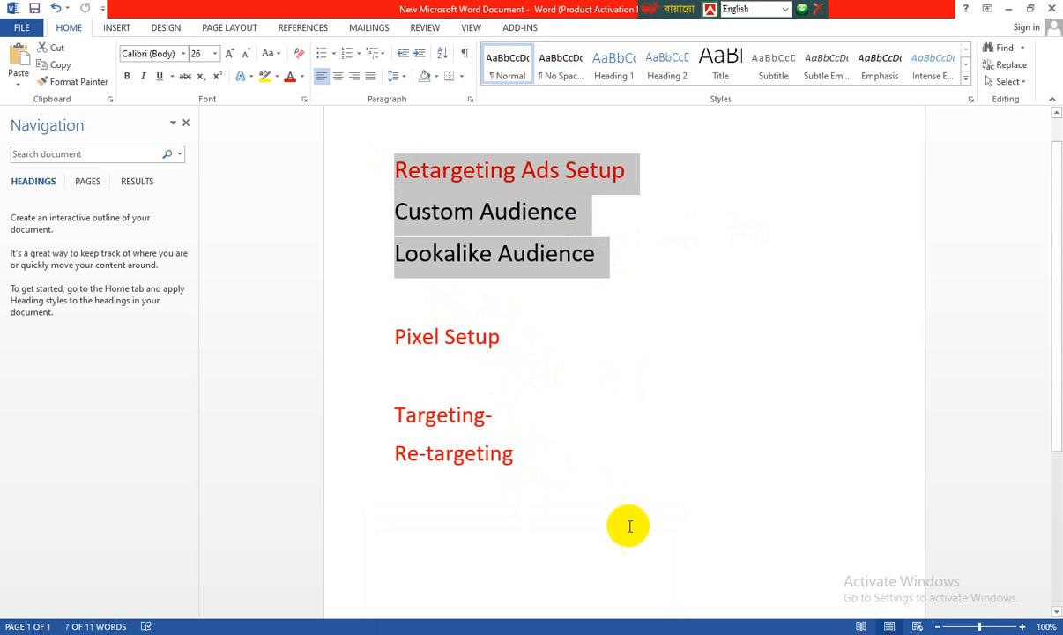
Switch to Ads Manager in Chrome and review the Retarget ad set's conversion, schedule and custom audience settings
mouse_move(671, 634)
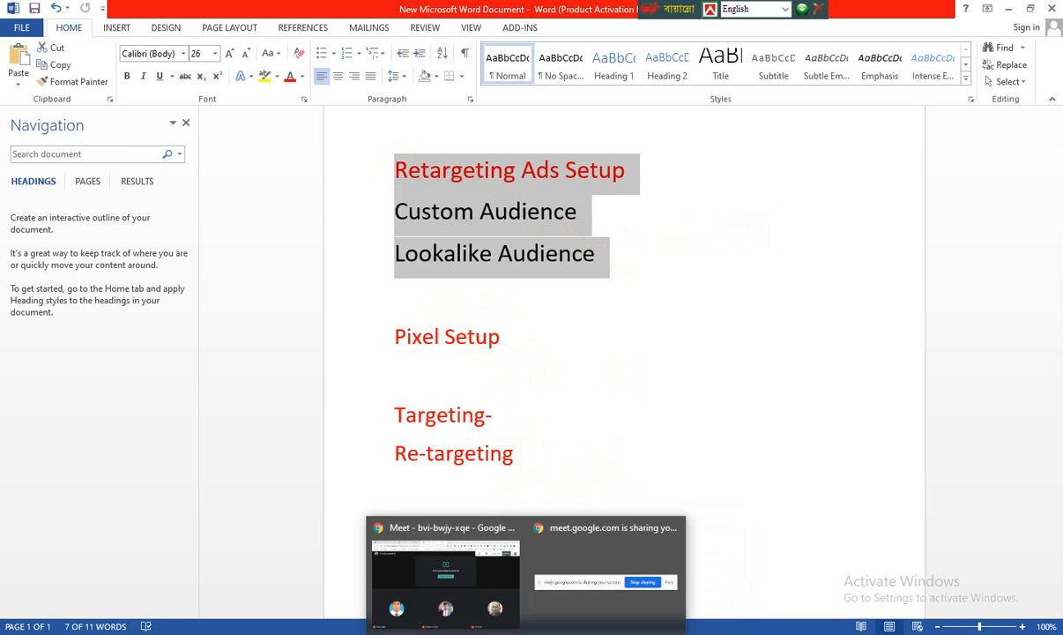
left_click(525, 634)
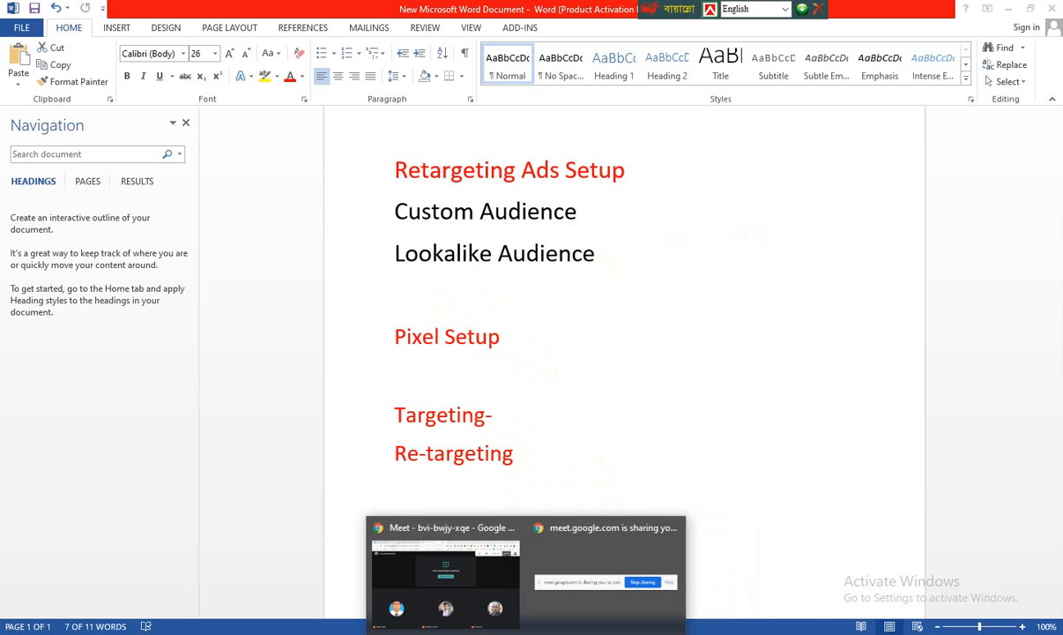
left_click(666, 634)
scroll(459, 336, "up", 3)
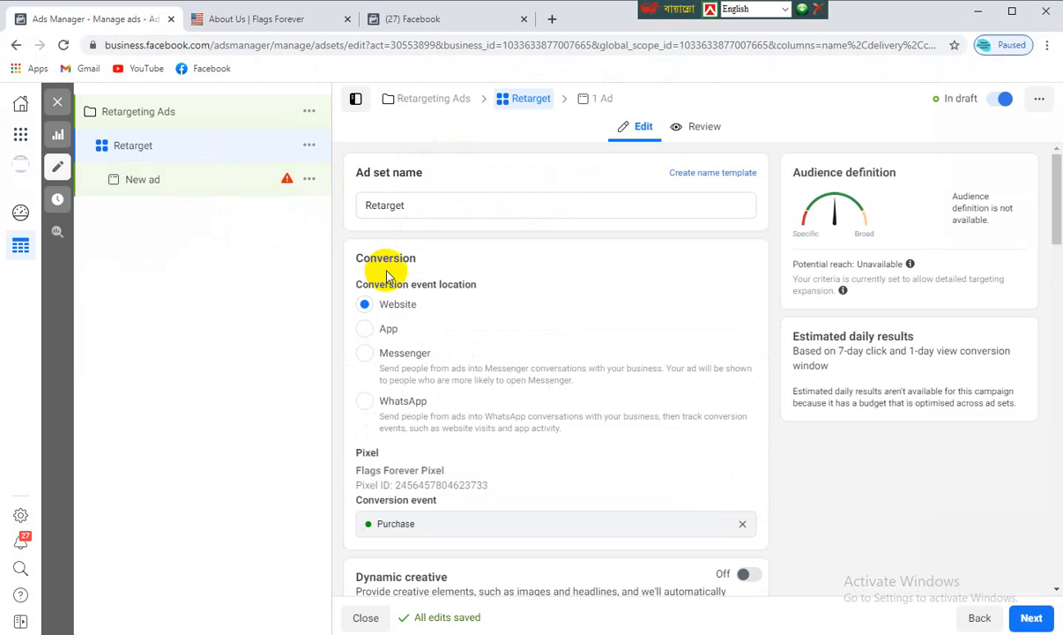
scroll(387, 272, "down", 2)
scroll(387, 271, "down", 6)
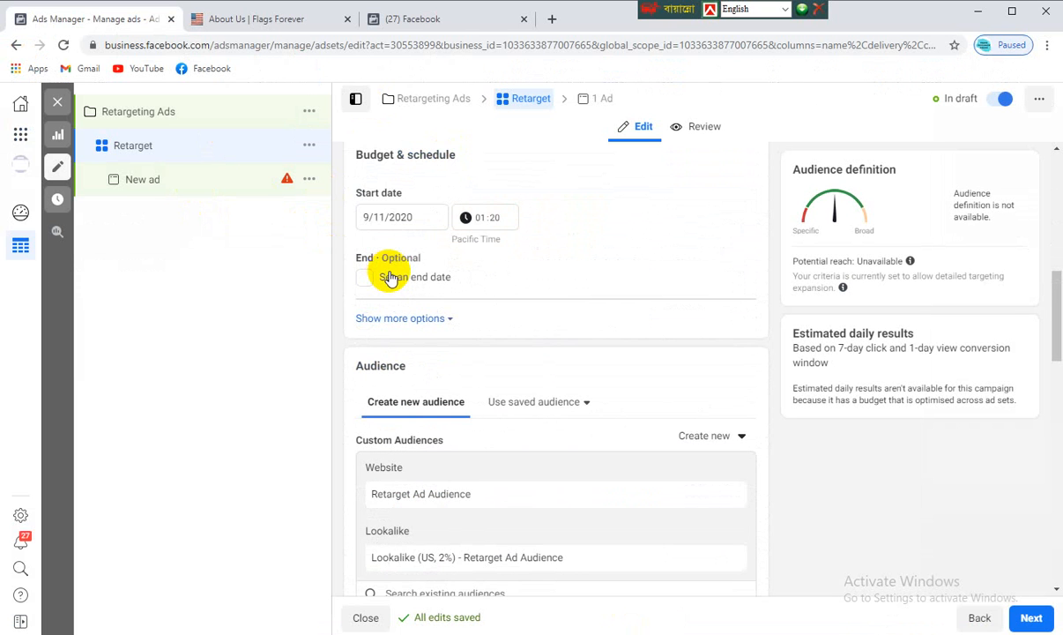
scroll(391, 276, "down", 2)
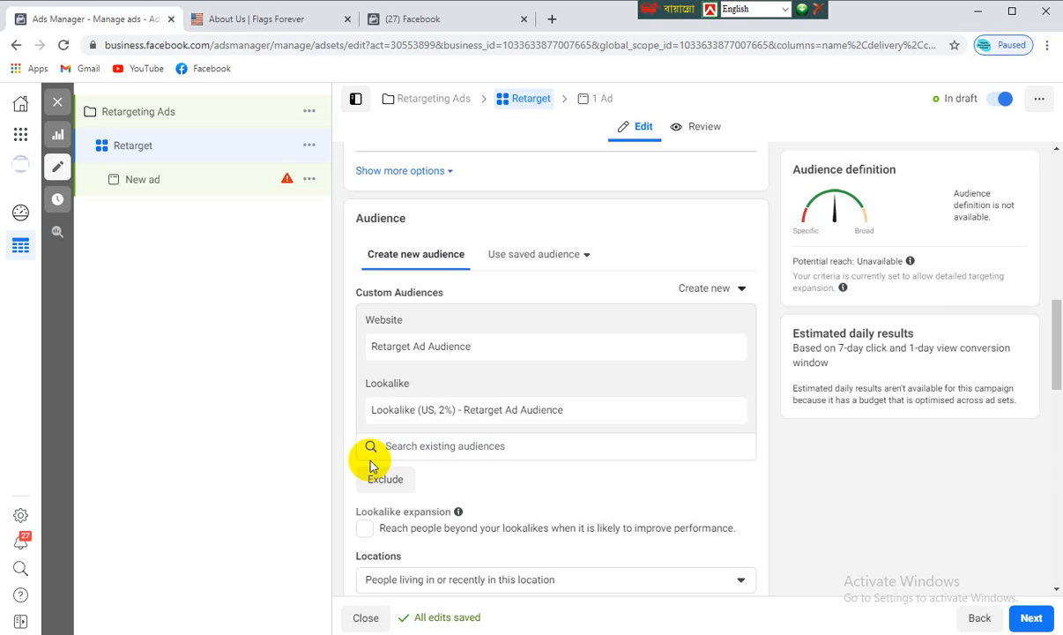
Open YouTube in a new browser tab and look through the recommended videos on its home page
left_click(551, 19)
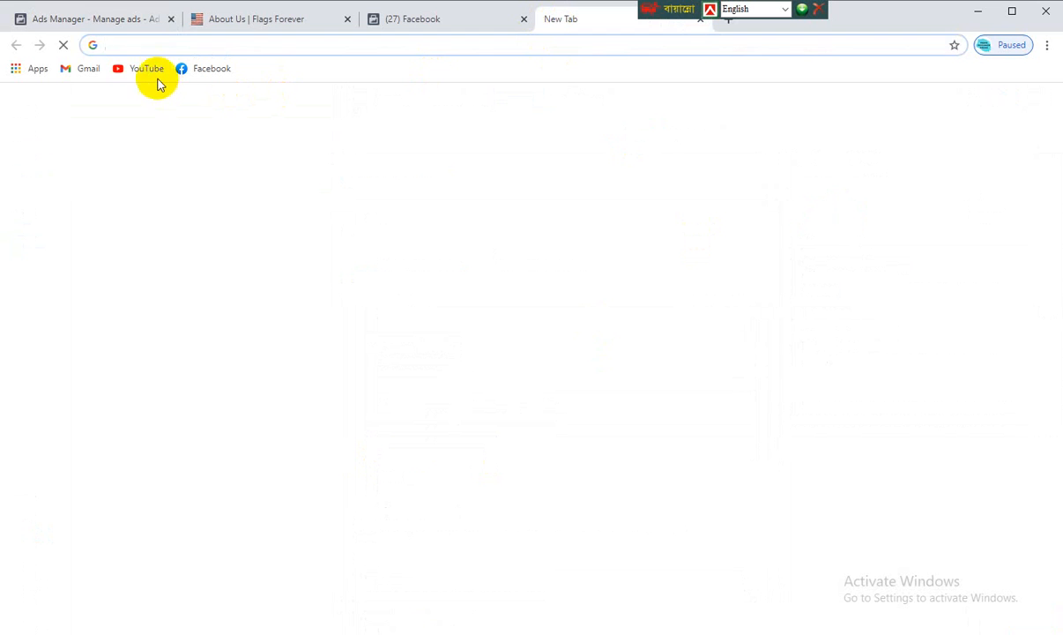
left_click(148, 70)
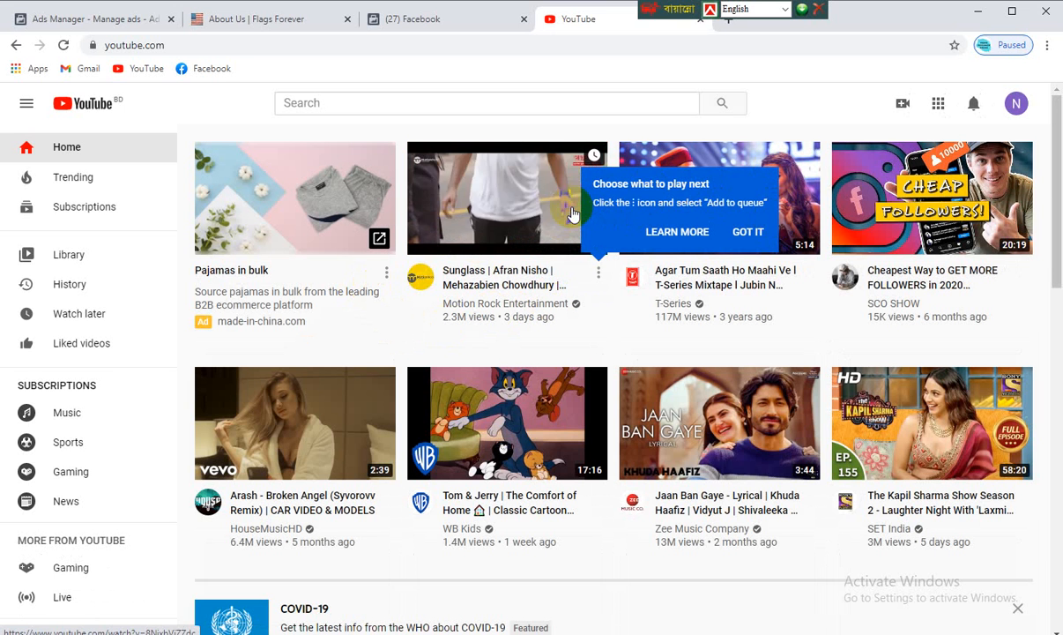
scroll(573, 214, "down", 1)
scroll(573, 214, "down", 3)
scroll(573, 215, "down", 3)
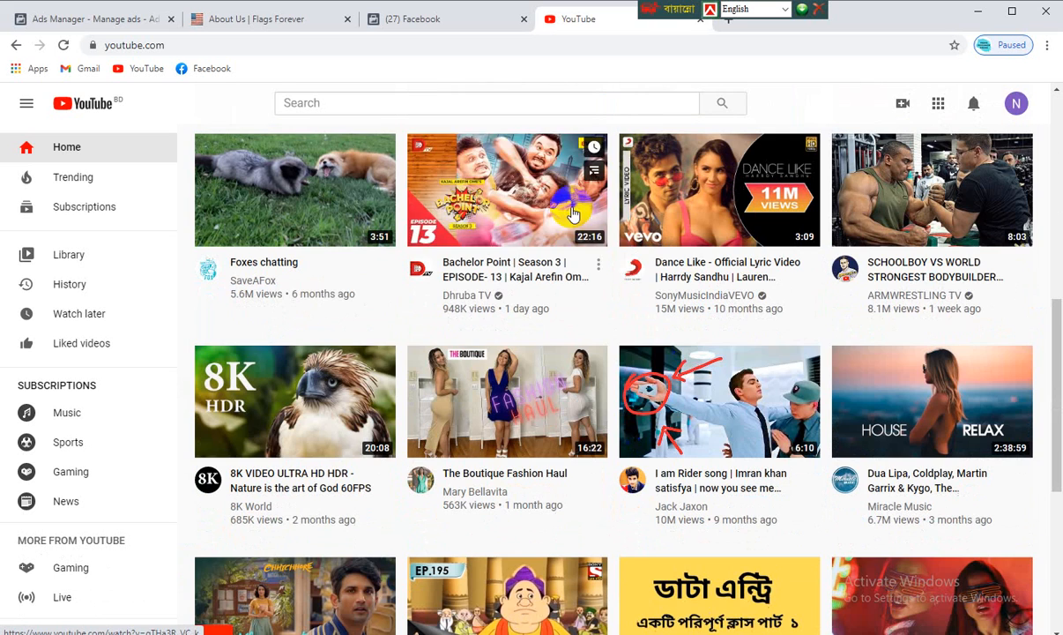
Go to the Flags Forever About Us page and highlight its story paragraphs above the flag photo for review
left_click(244, 19)
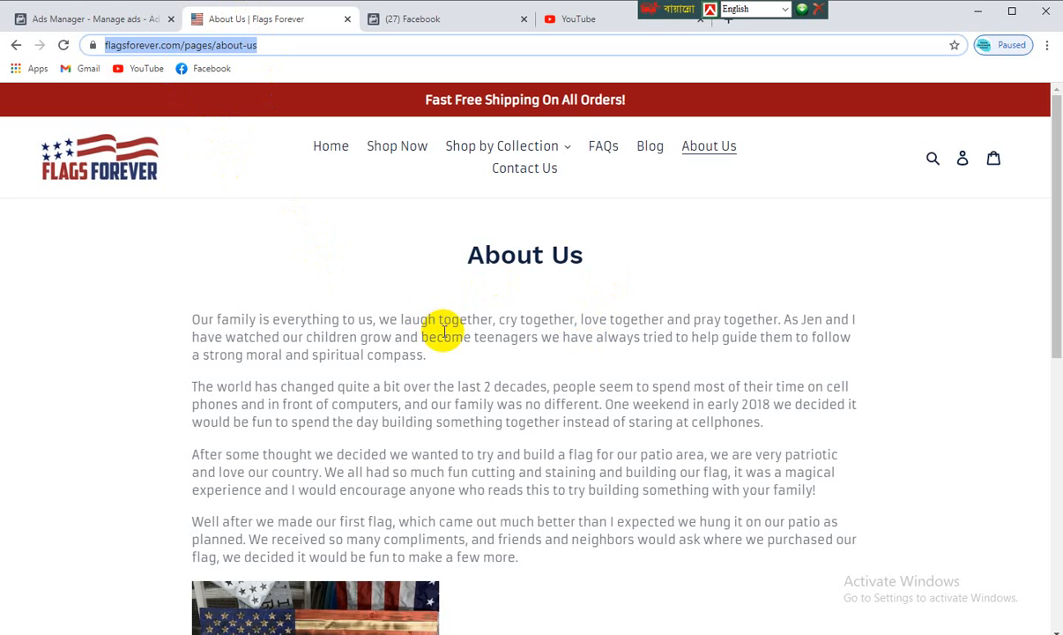
left_click(193, 319)
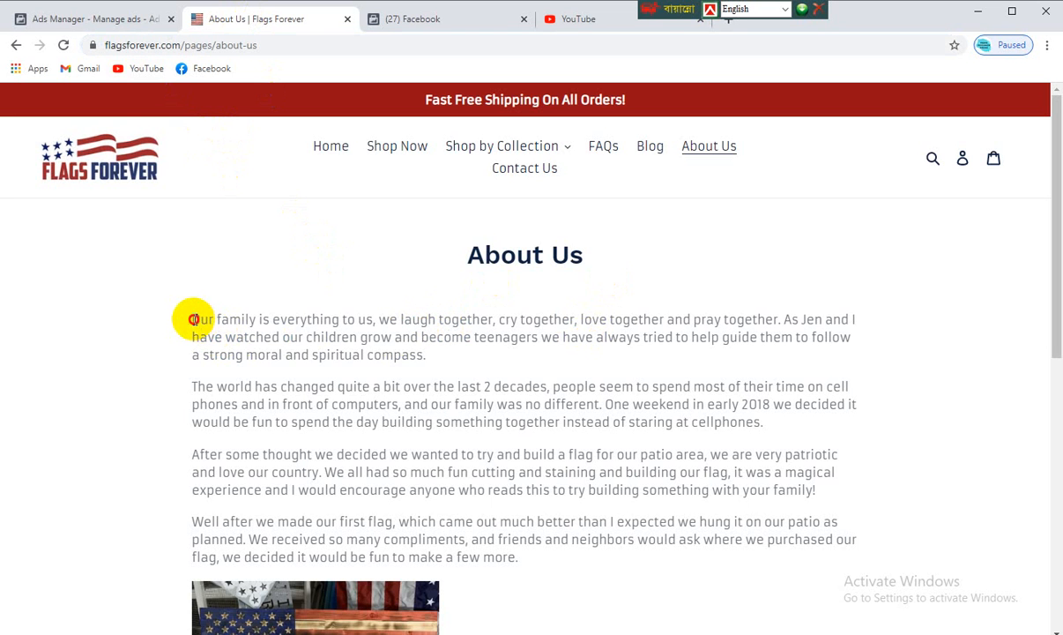
left_click_drag(193, 319, 516, 560)
scroll(529, 493, "down", 2)
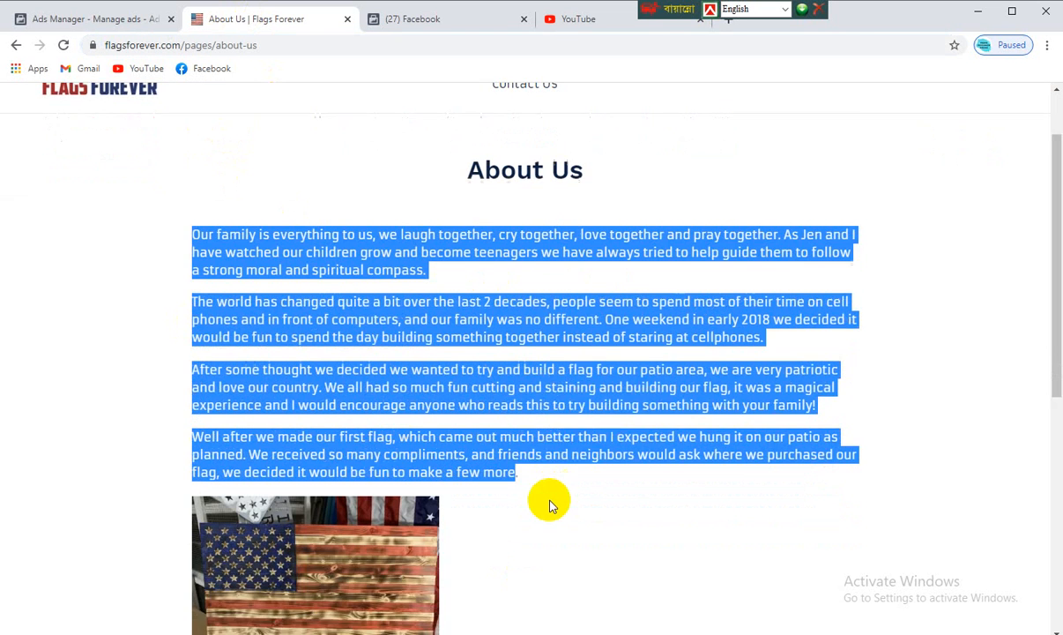
left_click(339, 313)
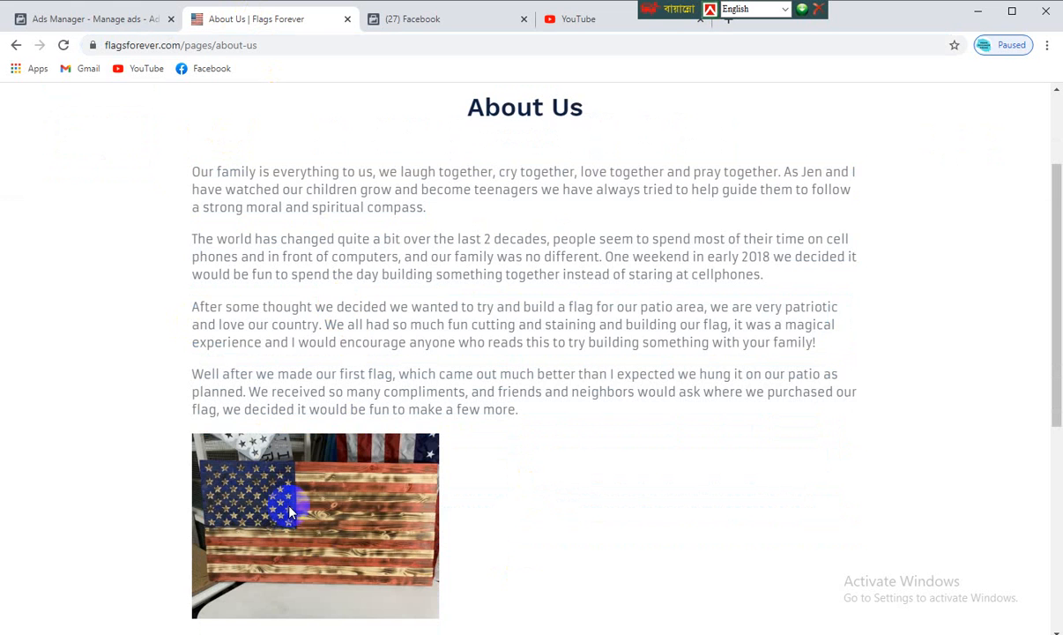
scroll(291, 511, "down", 1)
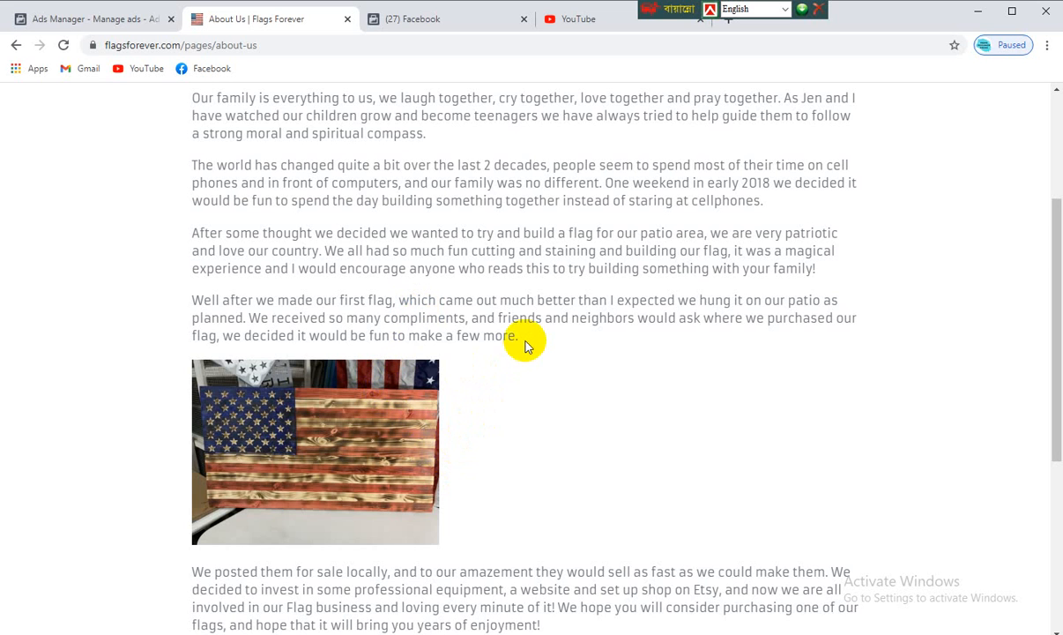
left_click_drag(520, 339, 171, 157)
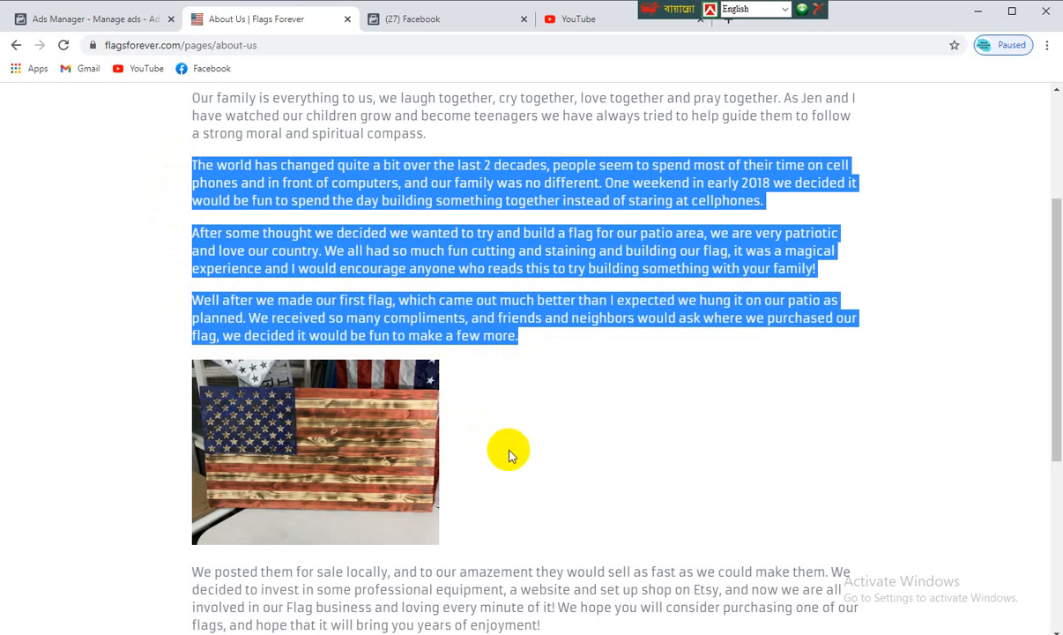
scroll(520, 472, "up", 2)
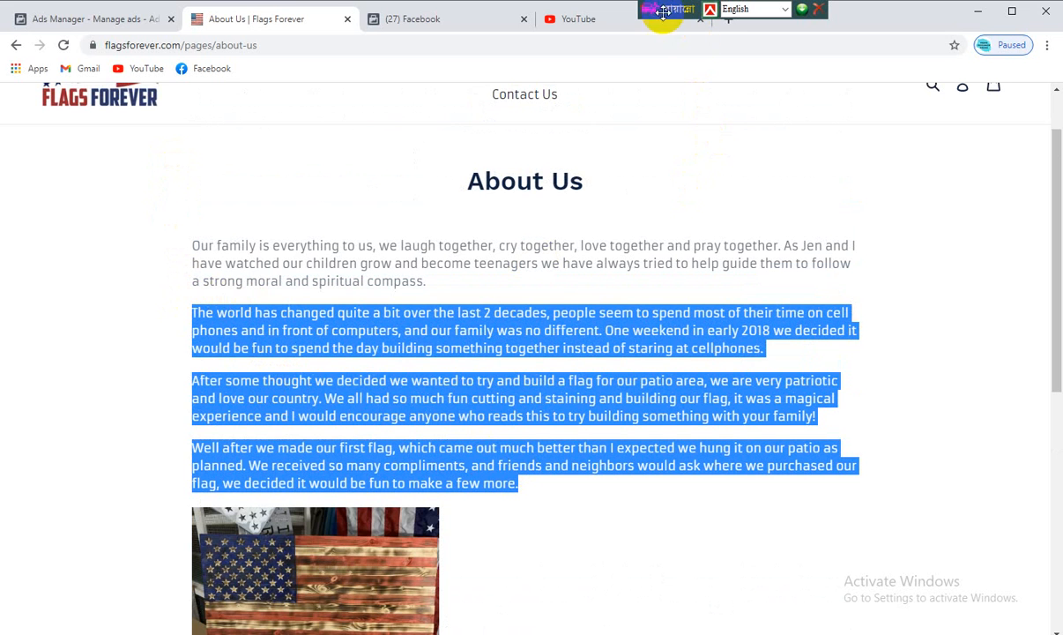
Move the floating language toolbar clear of the browser tabs, search for mailcheap in a new tab and open the Mailcheap website
left_click_drag(657, 10, 842, 11)
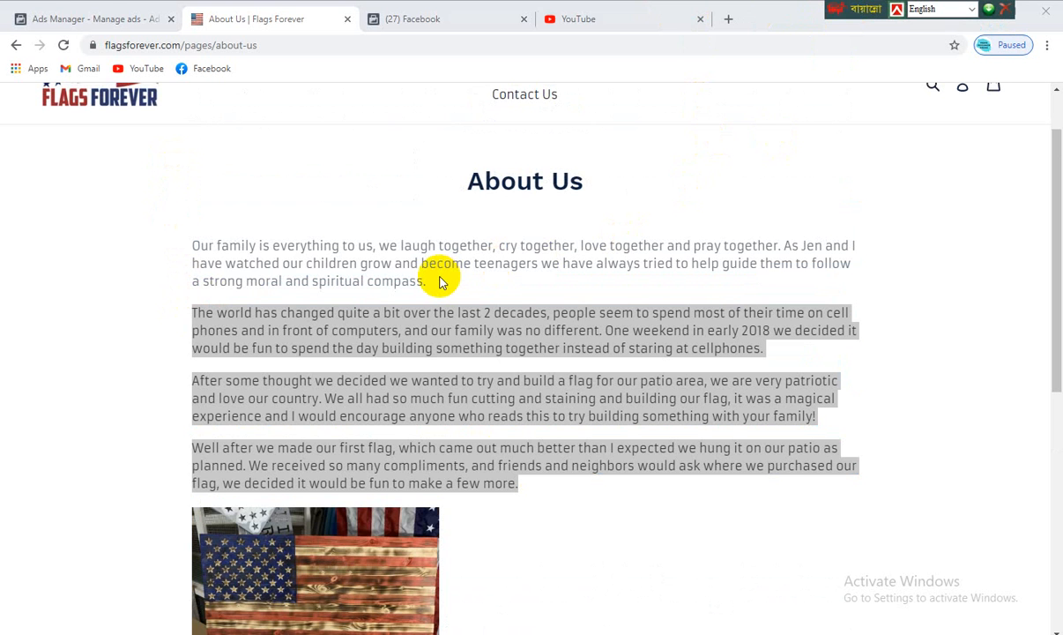
left_click(728, 19)
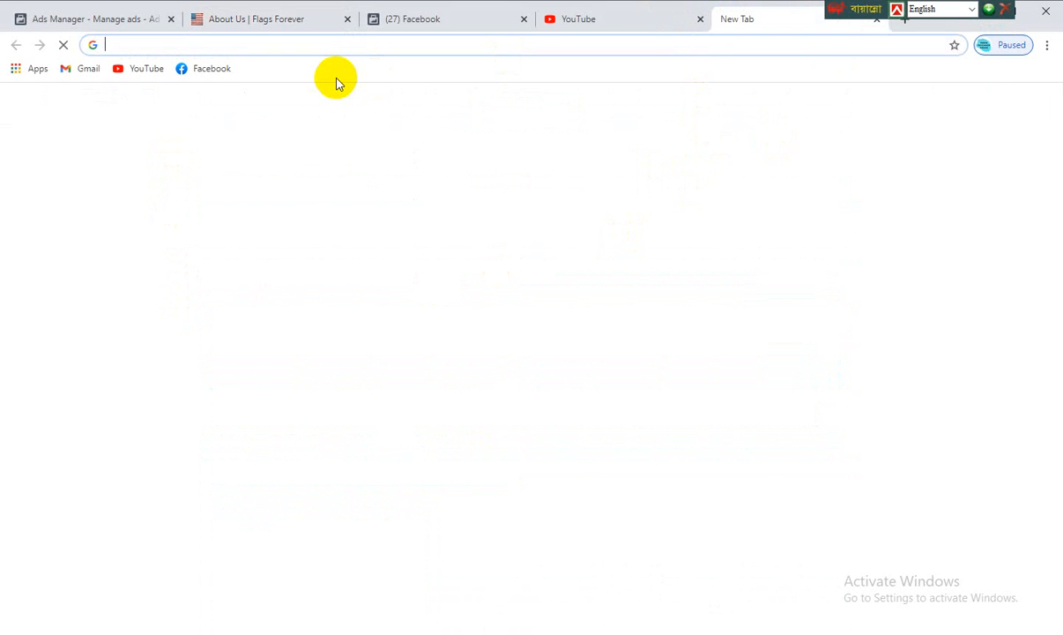
type("mail")
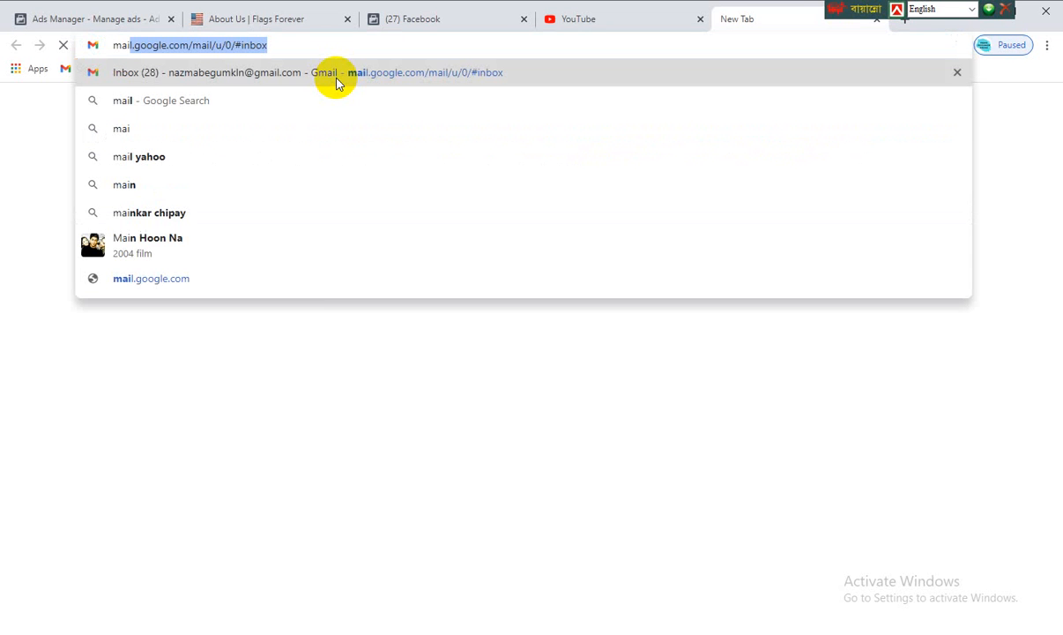
type("che")
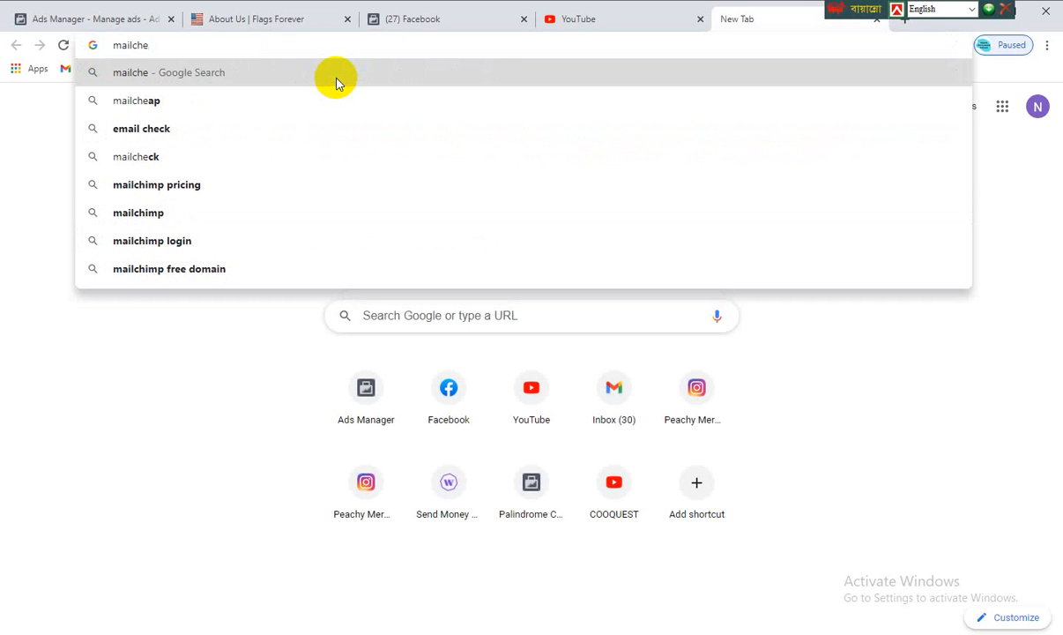
left_click(128, 100)
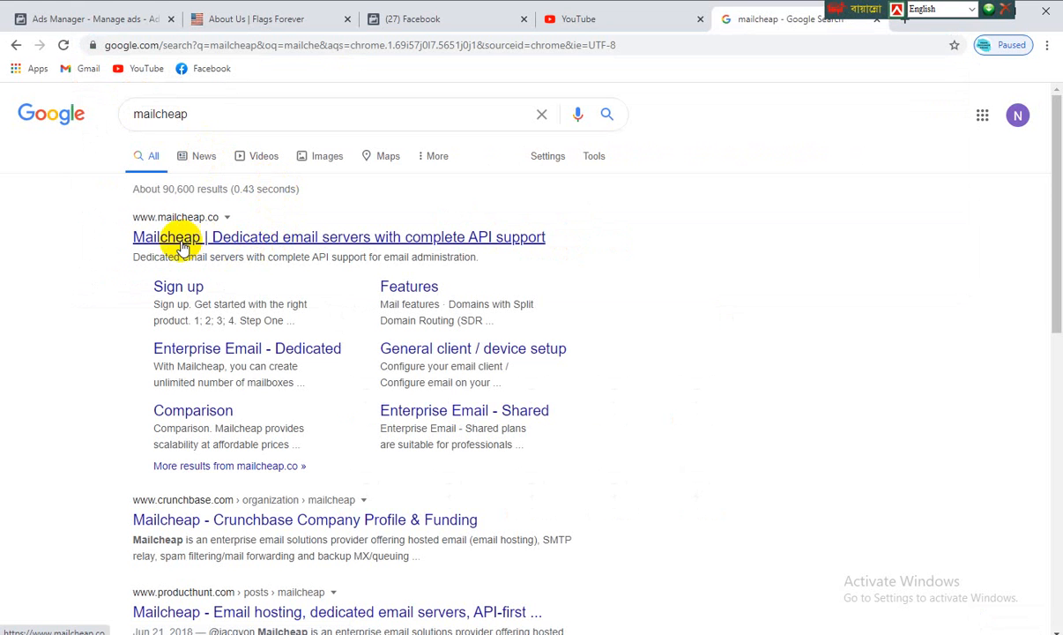
left_click(254, 241)
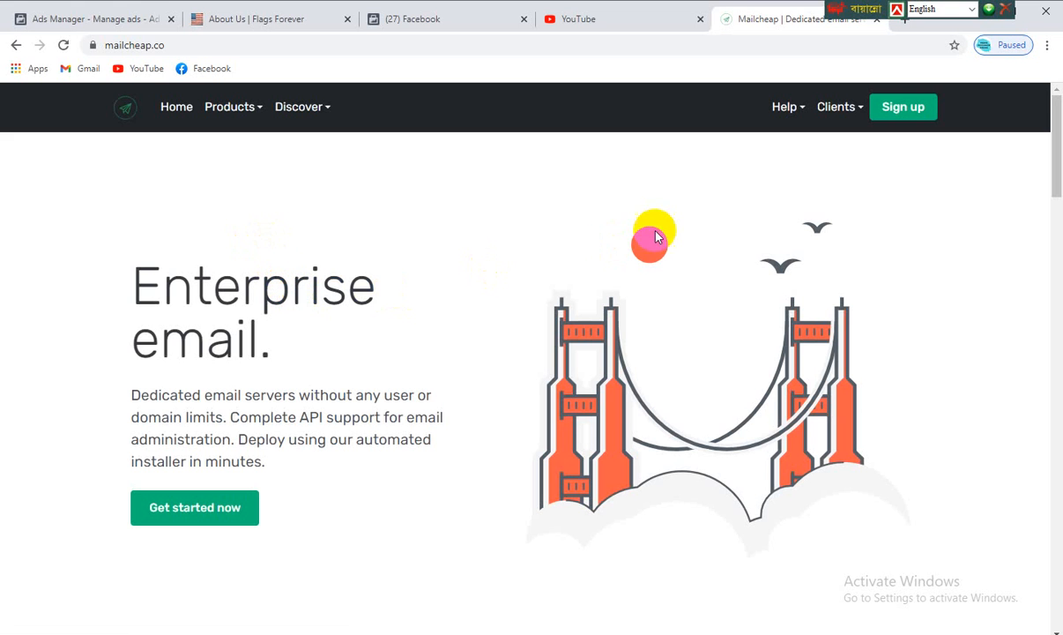
Open Mailcheap's sign-up page from its home page and review the product options under Choose a product
scroll(470, 335, "down", 1)
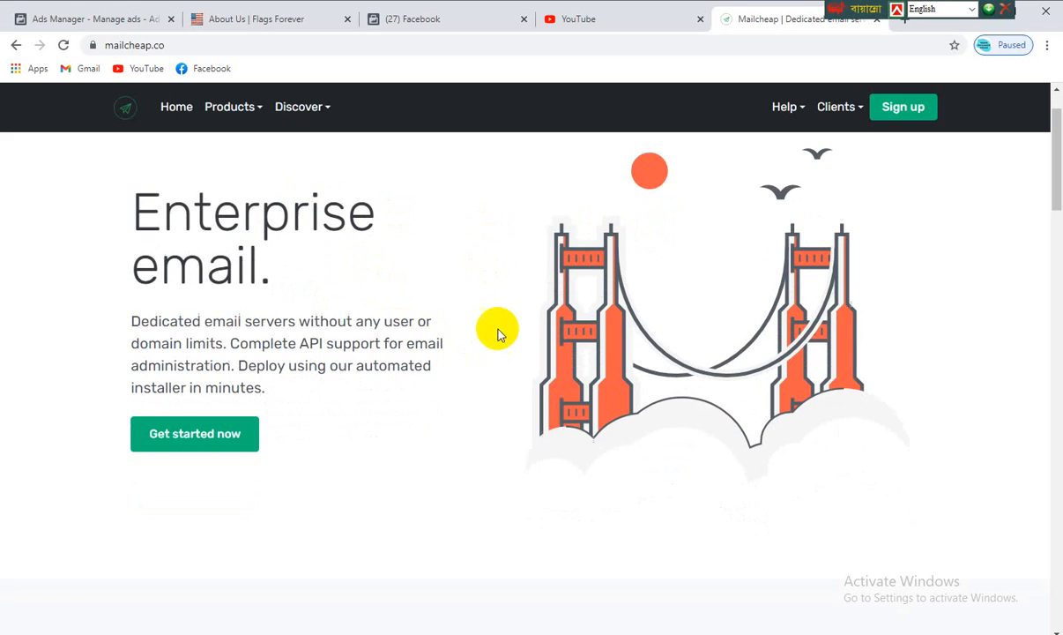
left_click(217, 435)
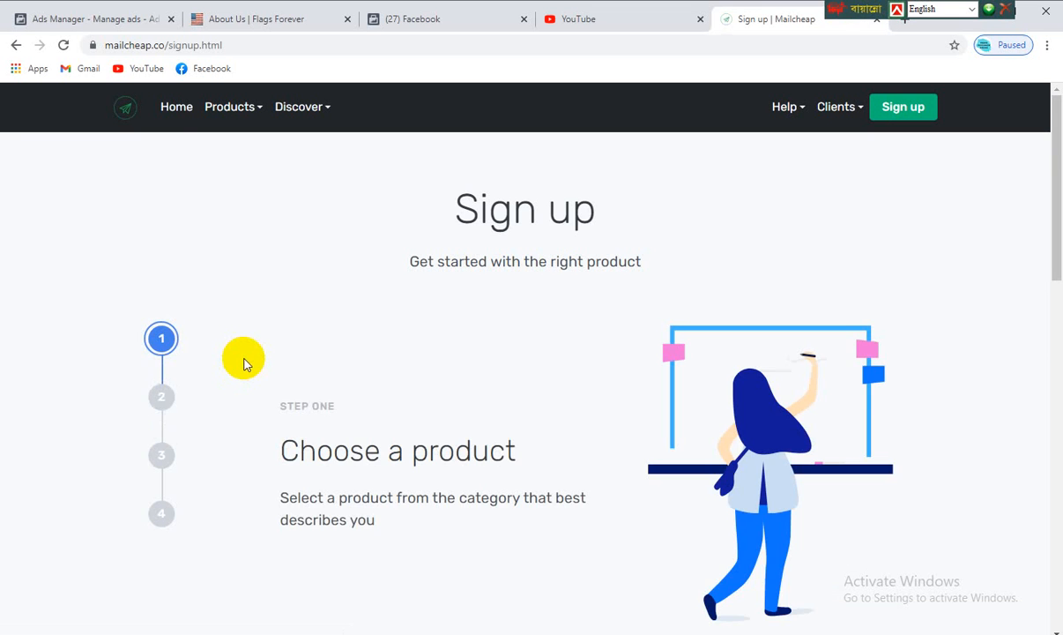
scroll(244, 363, "down", 3)
scroll(244, 363, "up", 1)
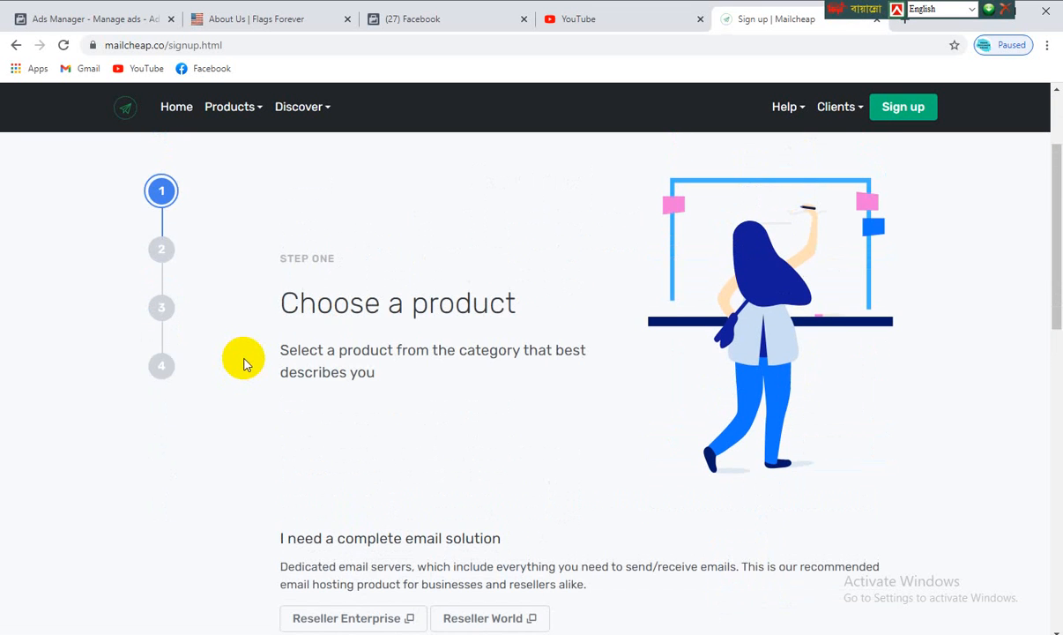
scroll(301, 363, "down", 2)
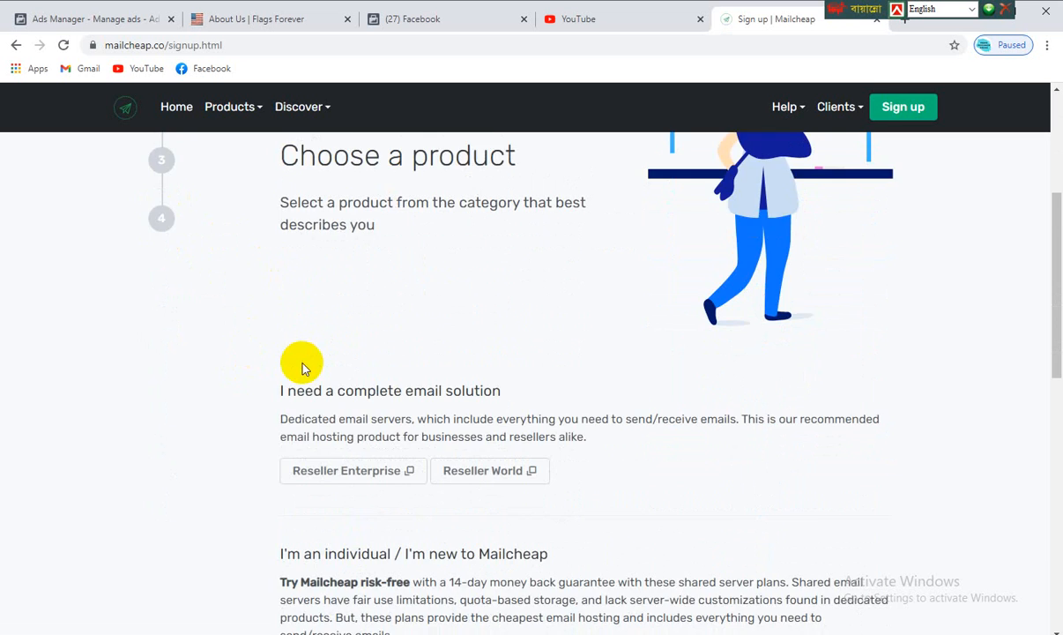
scroll(295, 363, "down", 7)
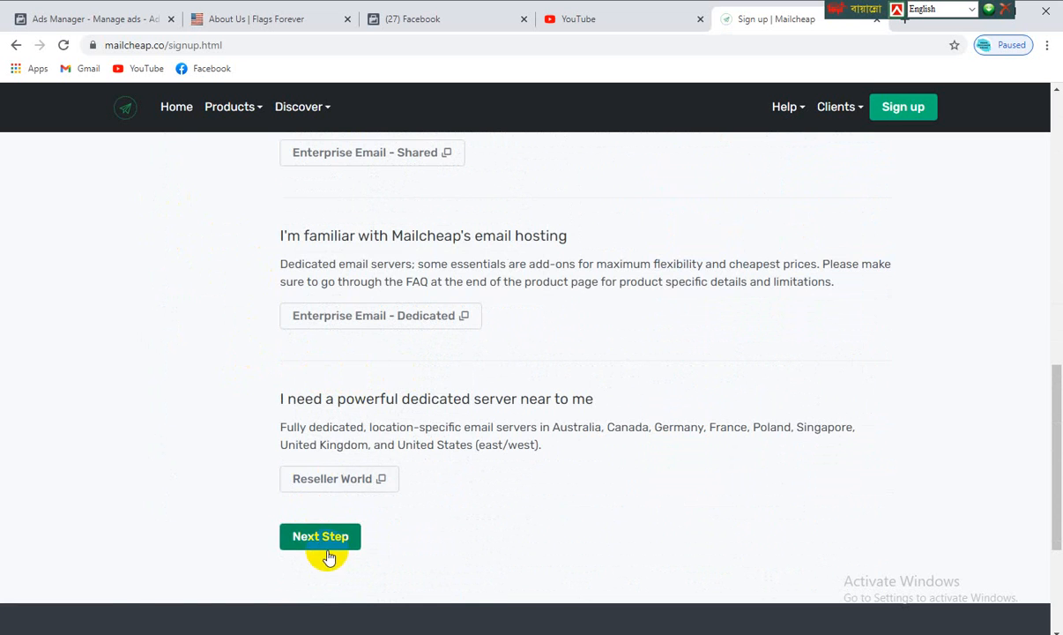
Advance through the remaining Mailcheap sign-up steps to the help documentation, and show the site's list of products
left_click(328, 556)
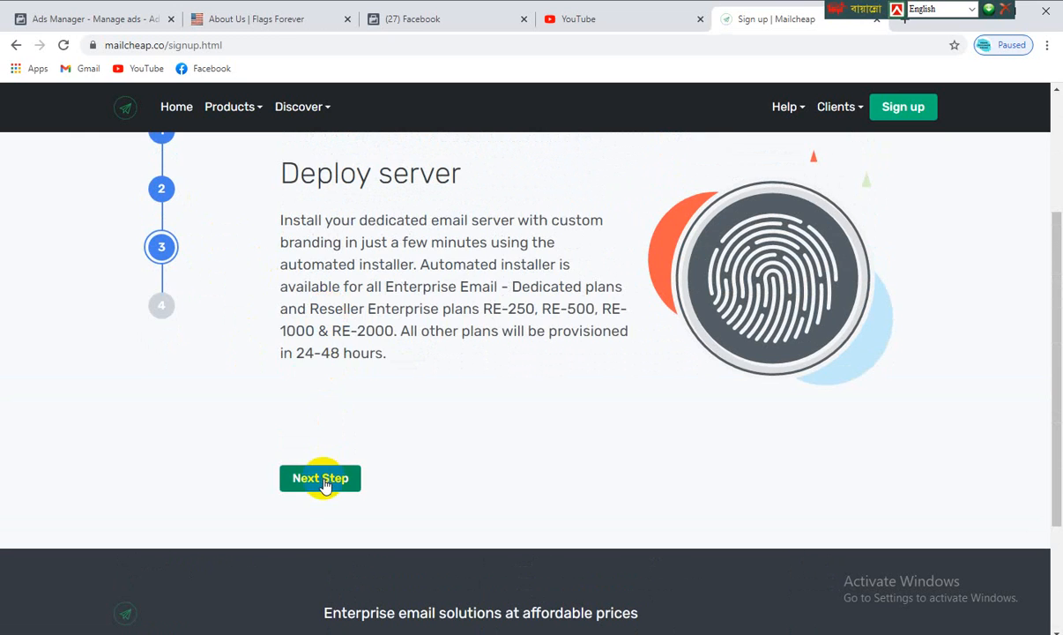
left_click(323, 482)
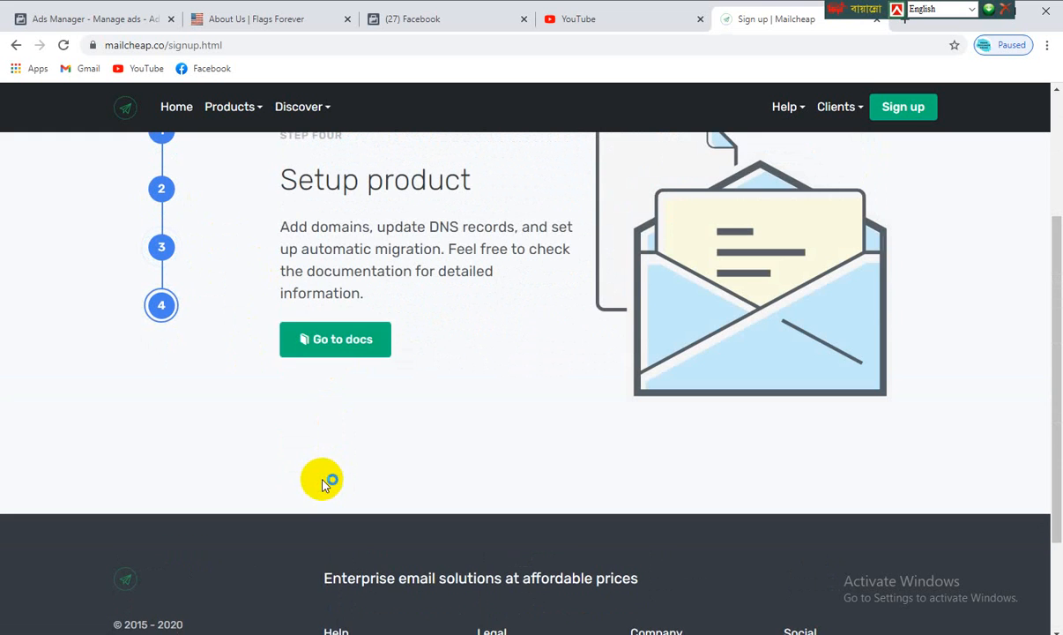
left_click(349, 339)
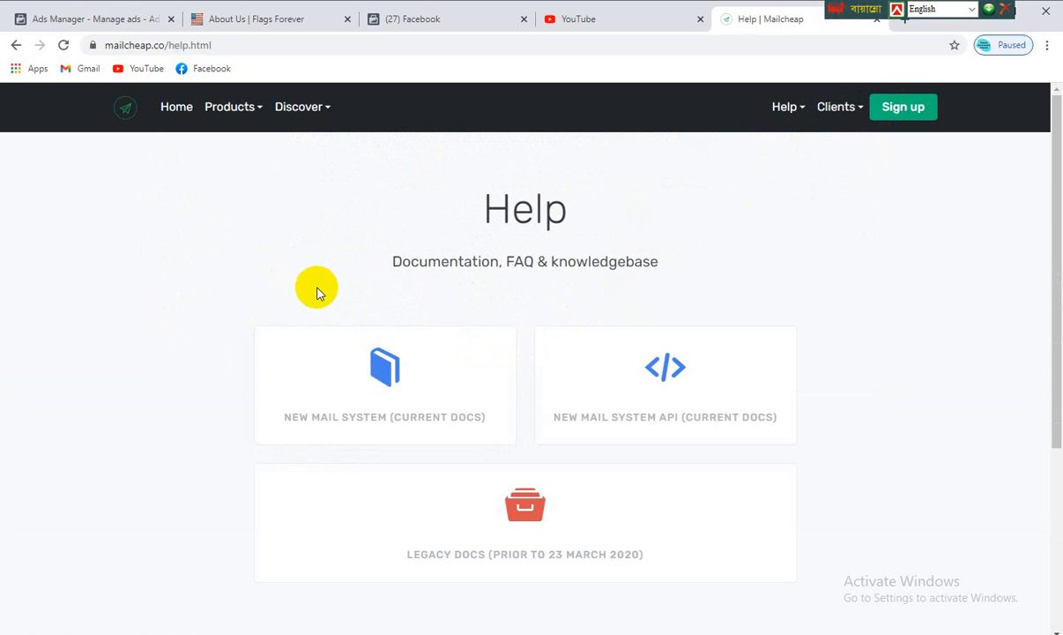
left_click(258, 110)
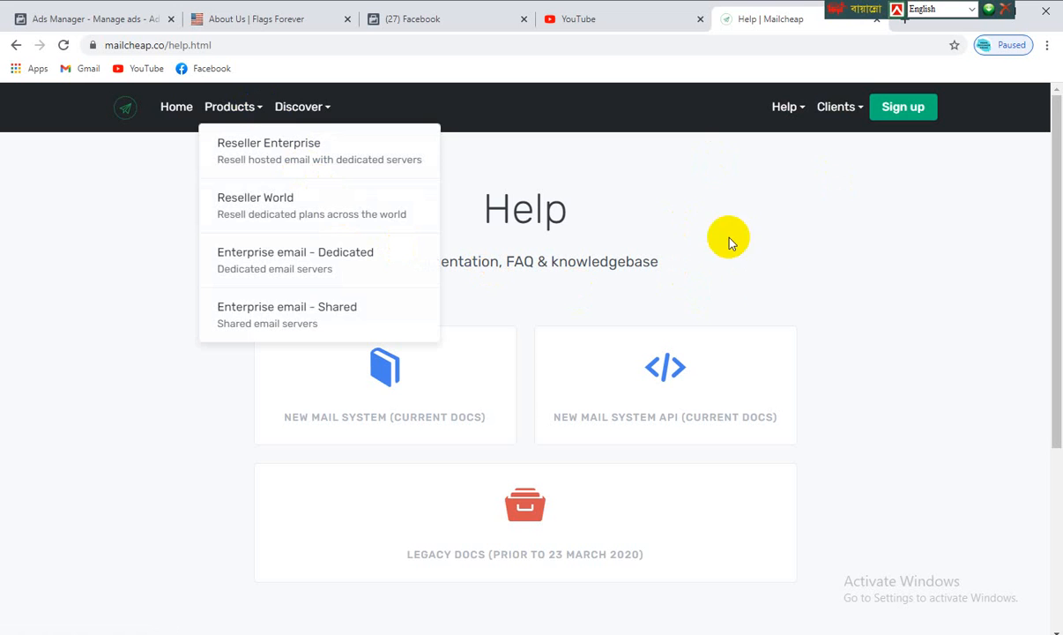
Close the product list and highlight the Help heading together with its Documentation, FAQ & knowledgebase subtitle for review
left_click(769, 281)
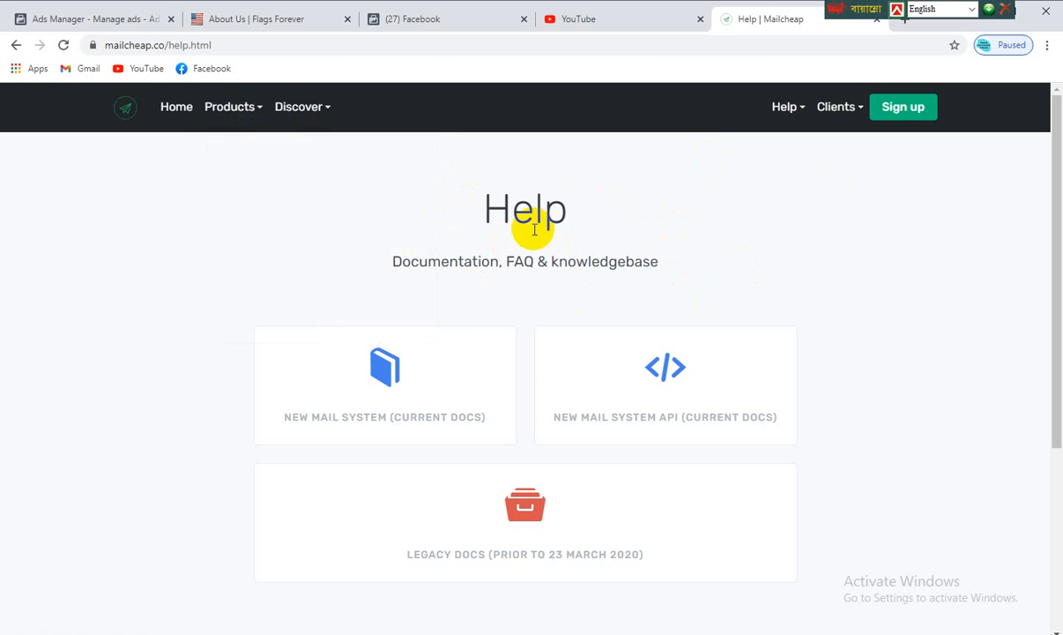
left_click_drag(487, 208, 681, 261)
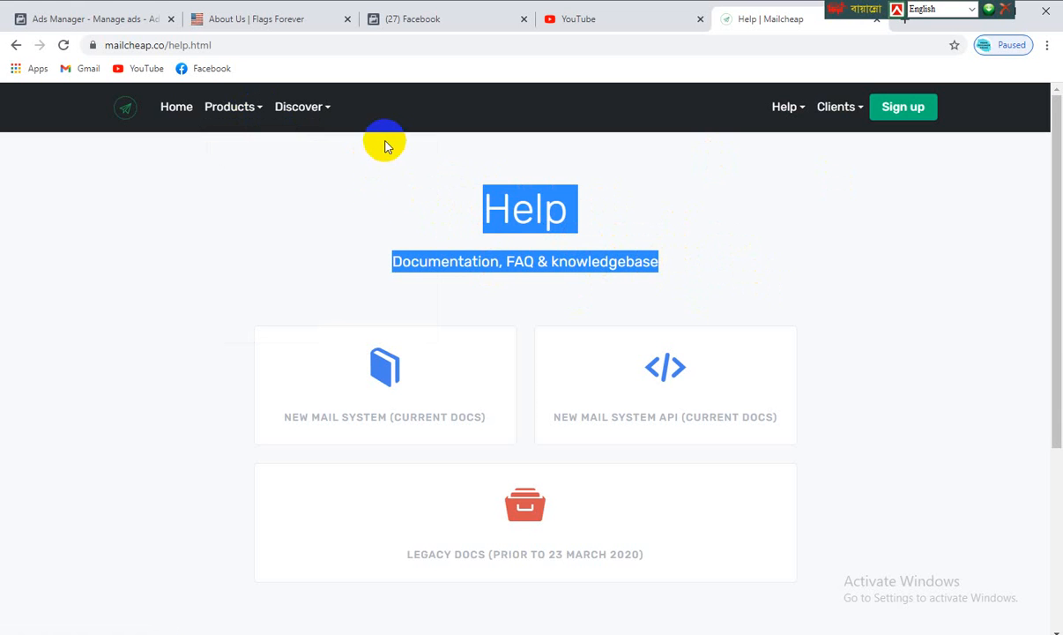
left_click(398, 260)
left_click_drag(393, 261, 662, 261)
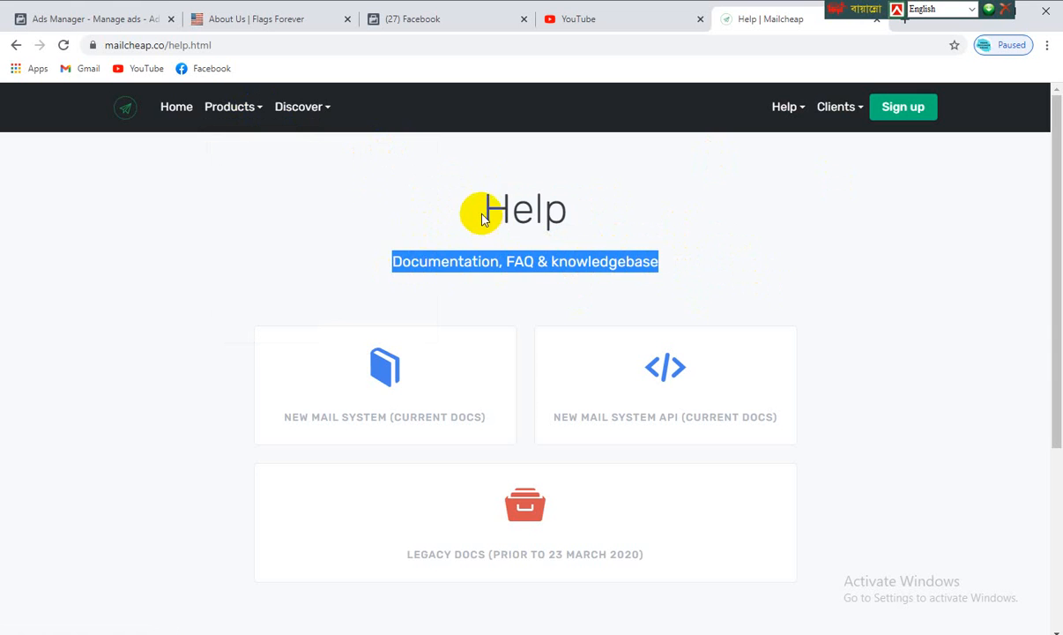
left_click_drag(485, 209, 659, 263)
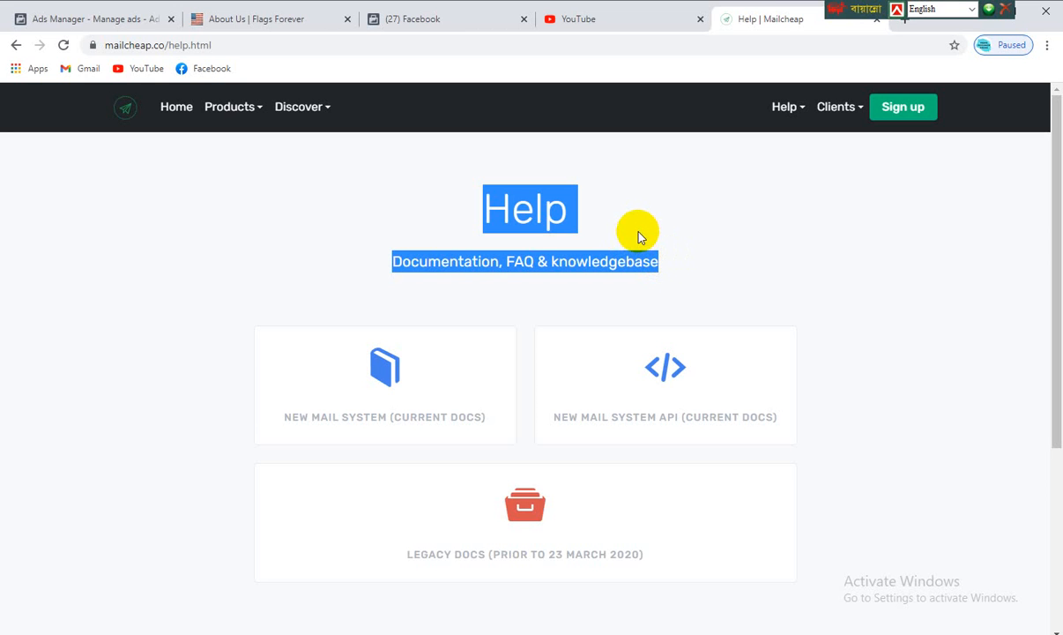
left_click(624, 258)
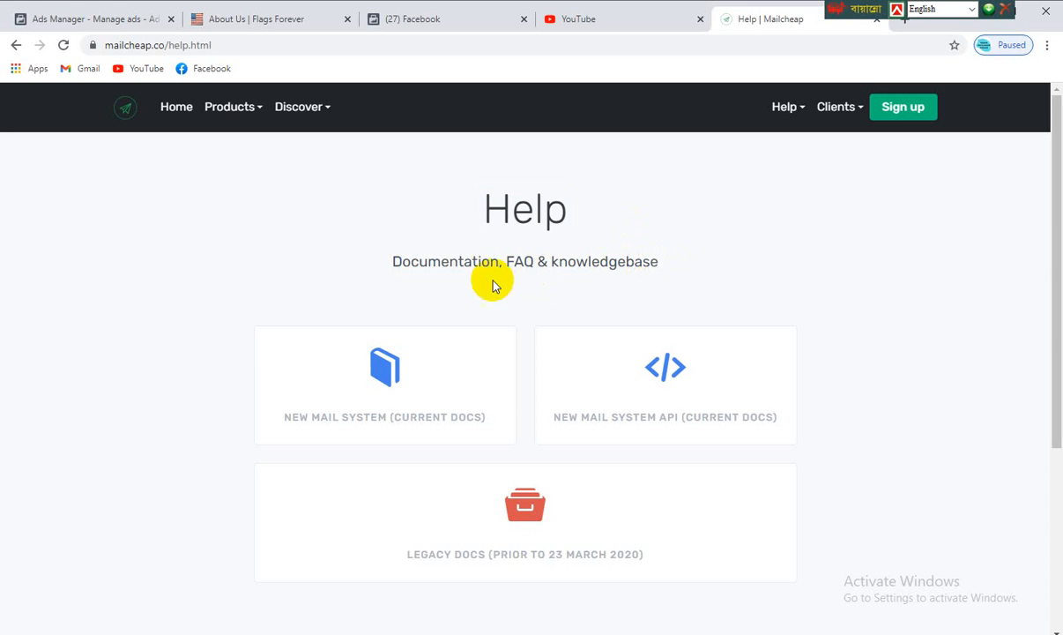
Highlight only the Documentation, FAQ & knowledgebase subtitle on Mailcheap's Help page to point it out
left_click_drag(391, 261, 669, 269)
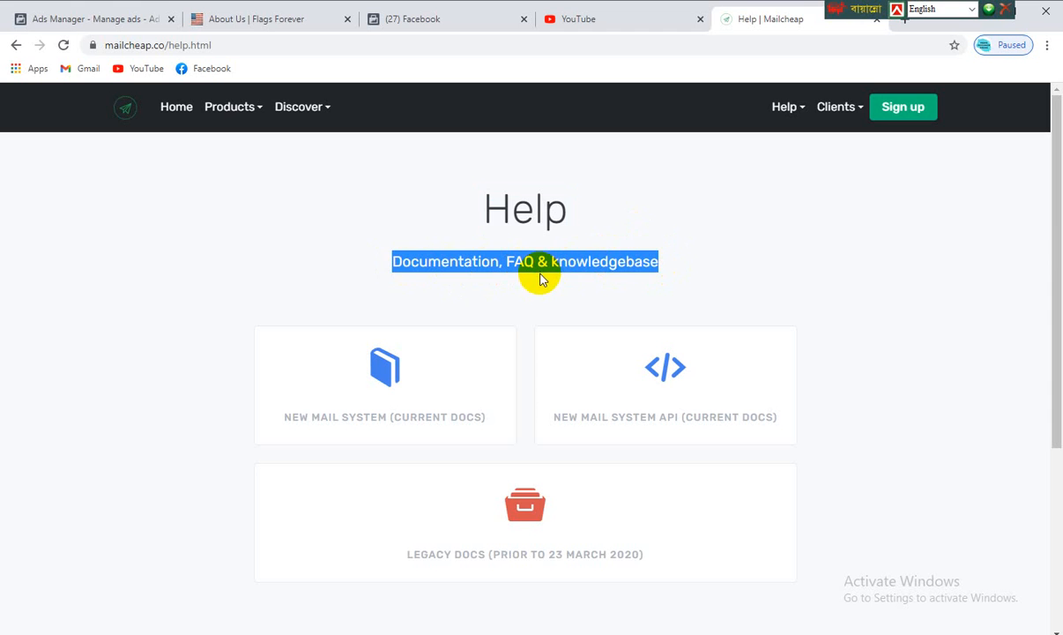
left_click(439, 257)
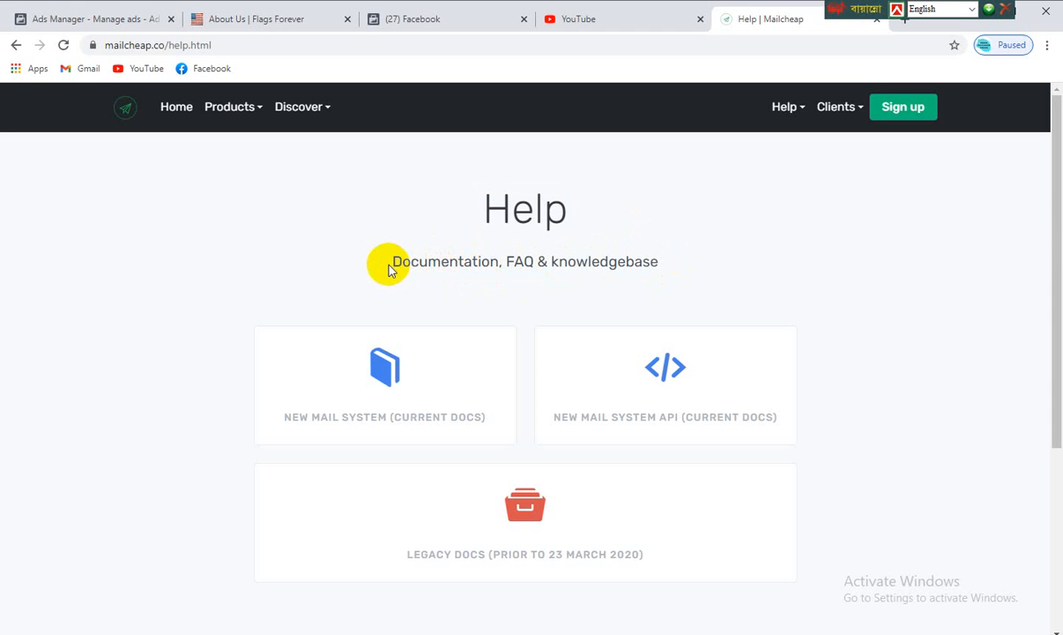
left_click_drag(392, 263, 661, 260)
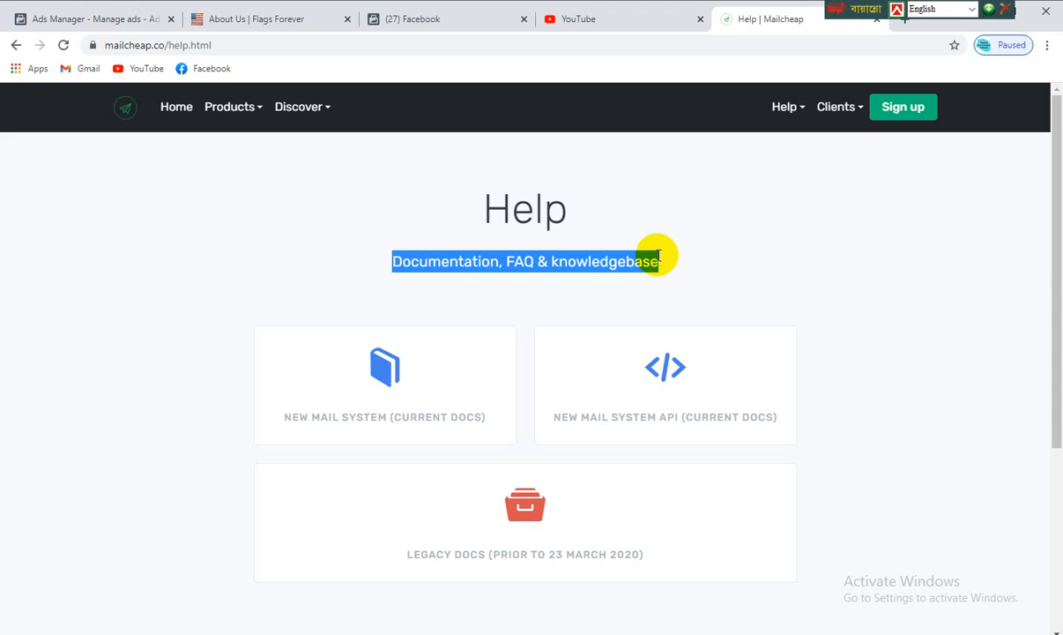
left_click(402, 264)
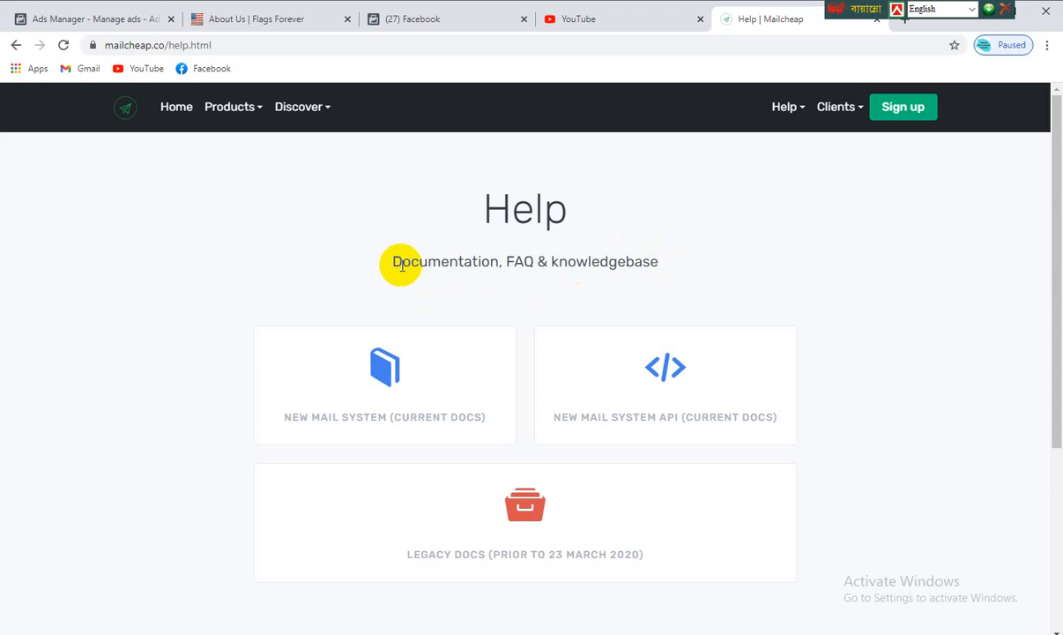
left_click_drag(380, 261, 675, 268)
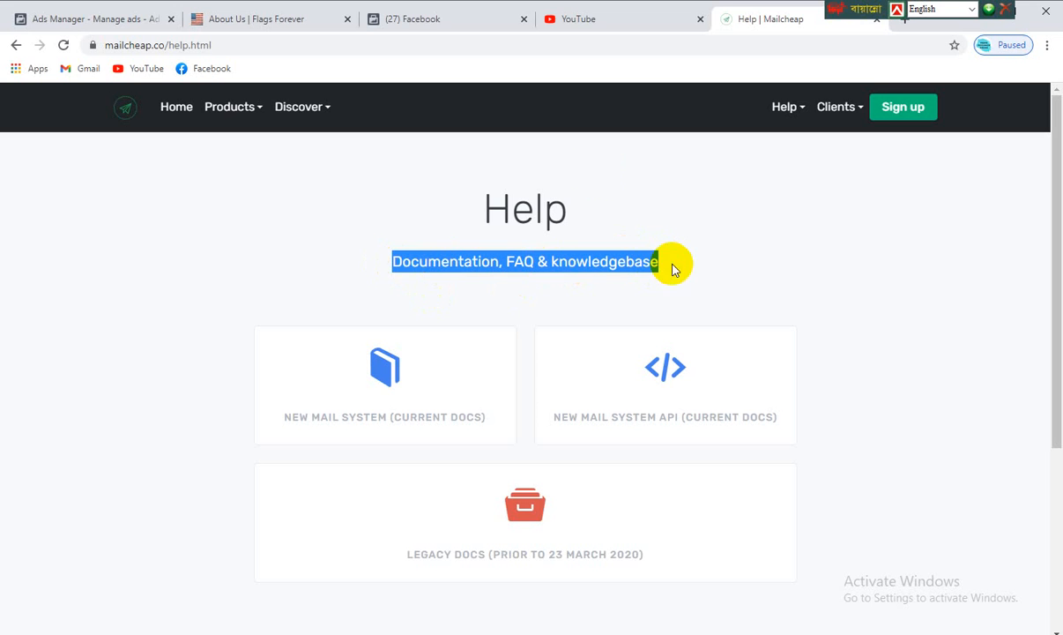